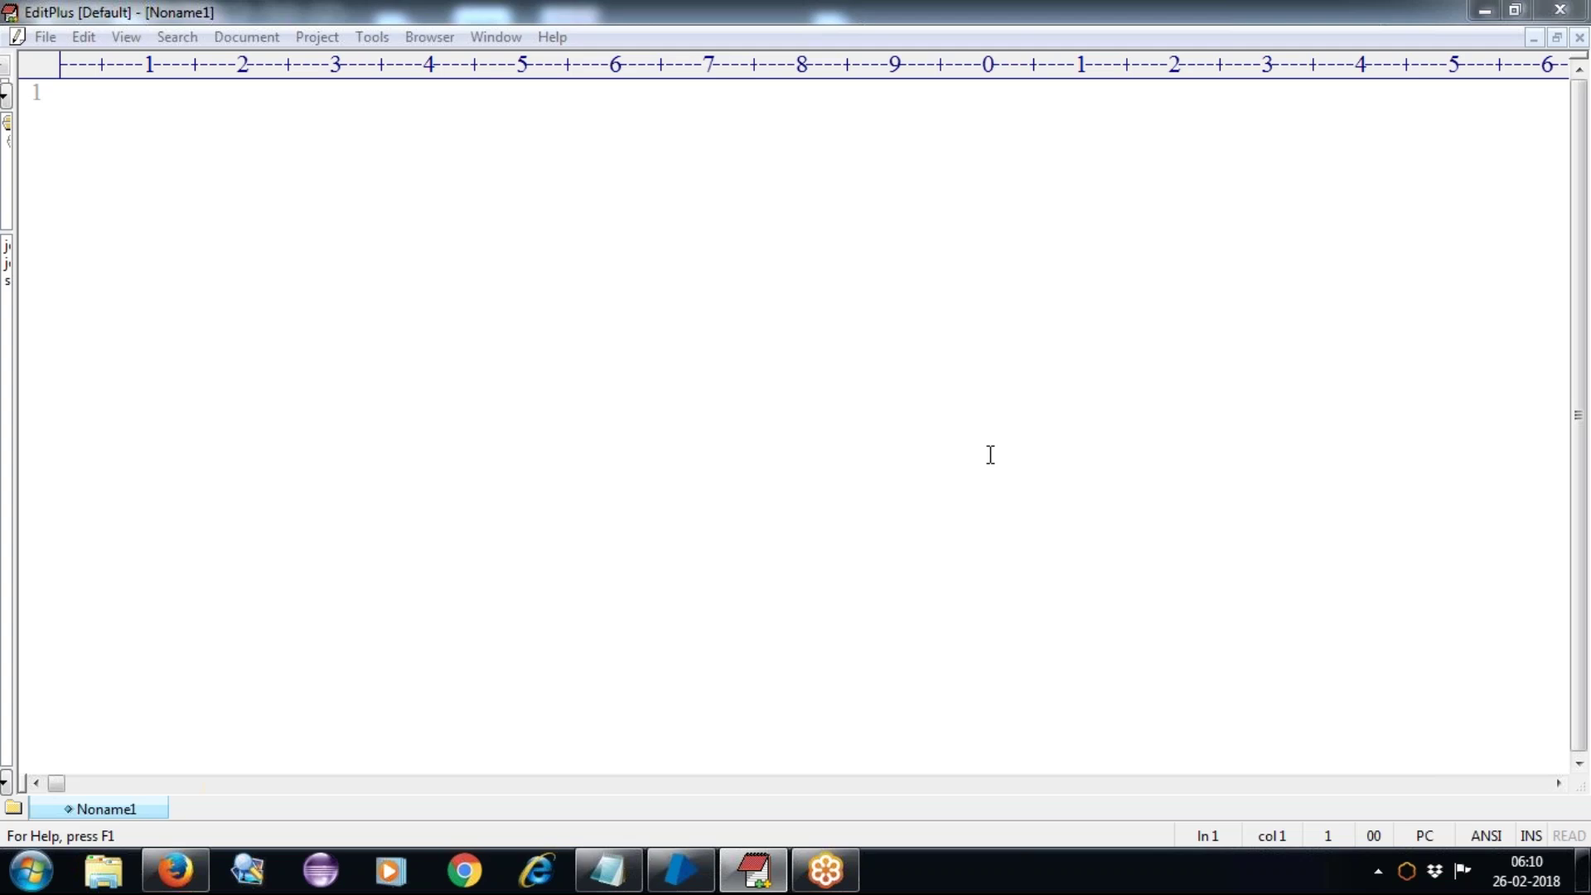
# Step: Add an empty second line to the blank Noname1 document in EditPlus
pyautogui.click(222, 193)
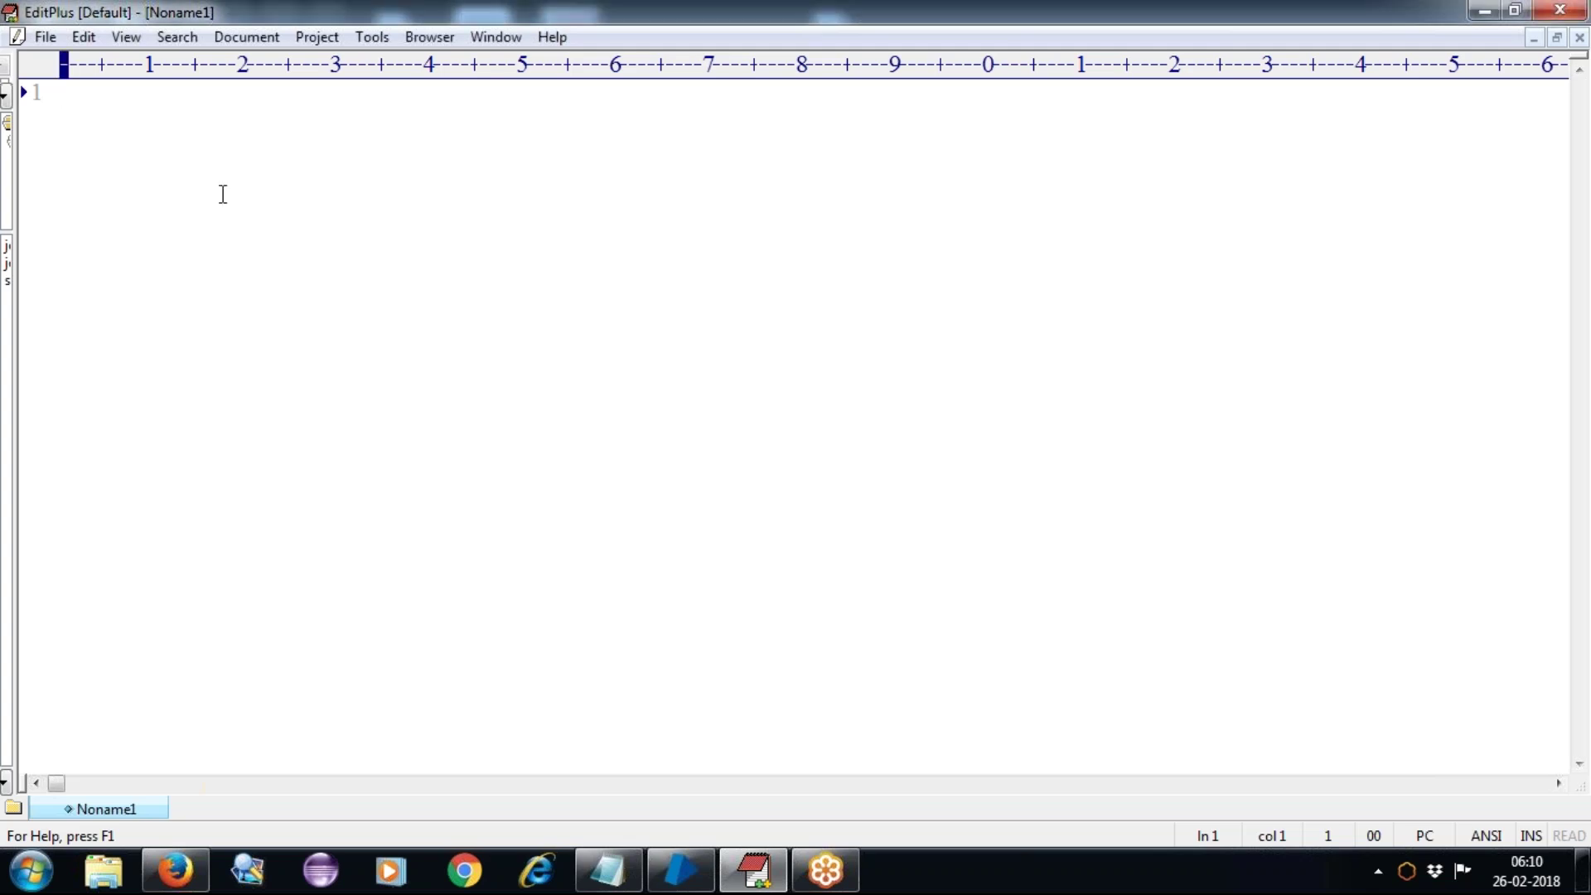
pyautogui.press('Return')
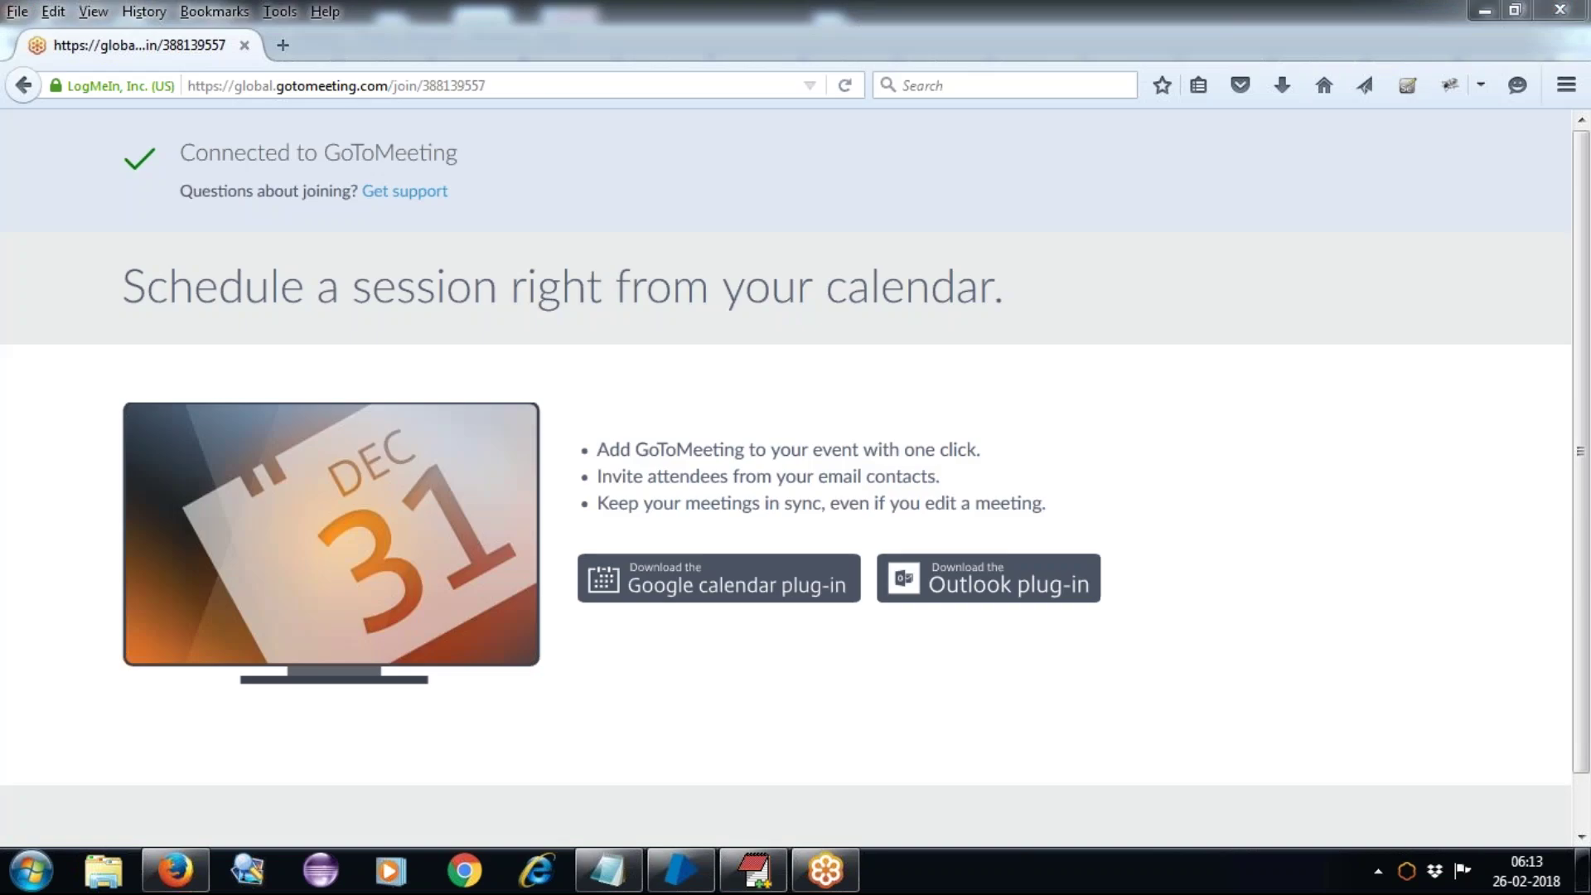
# Step: Bring the EditPlus Noname1 document back to the front with the cursor on line 2
pyautogui.click(754, 870)
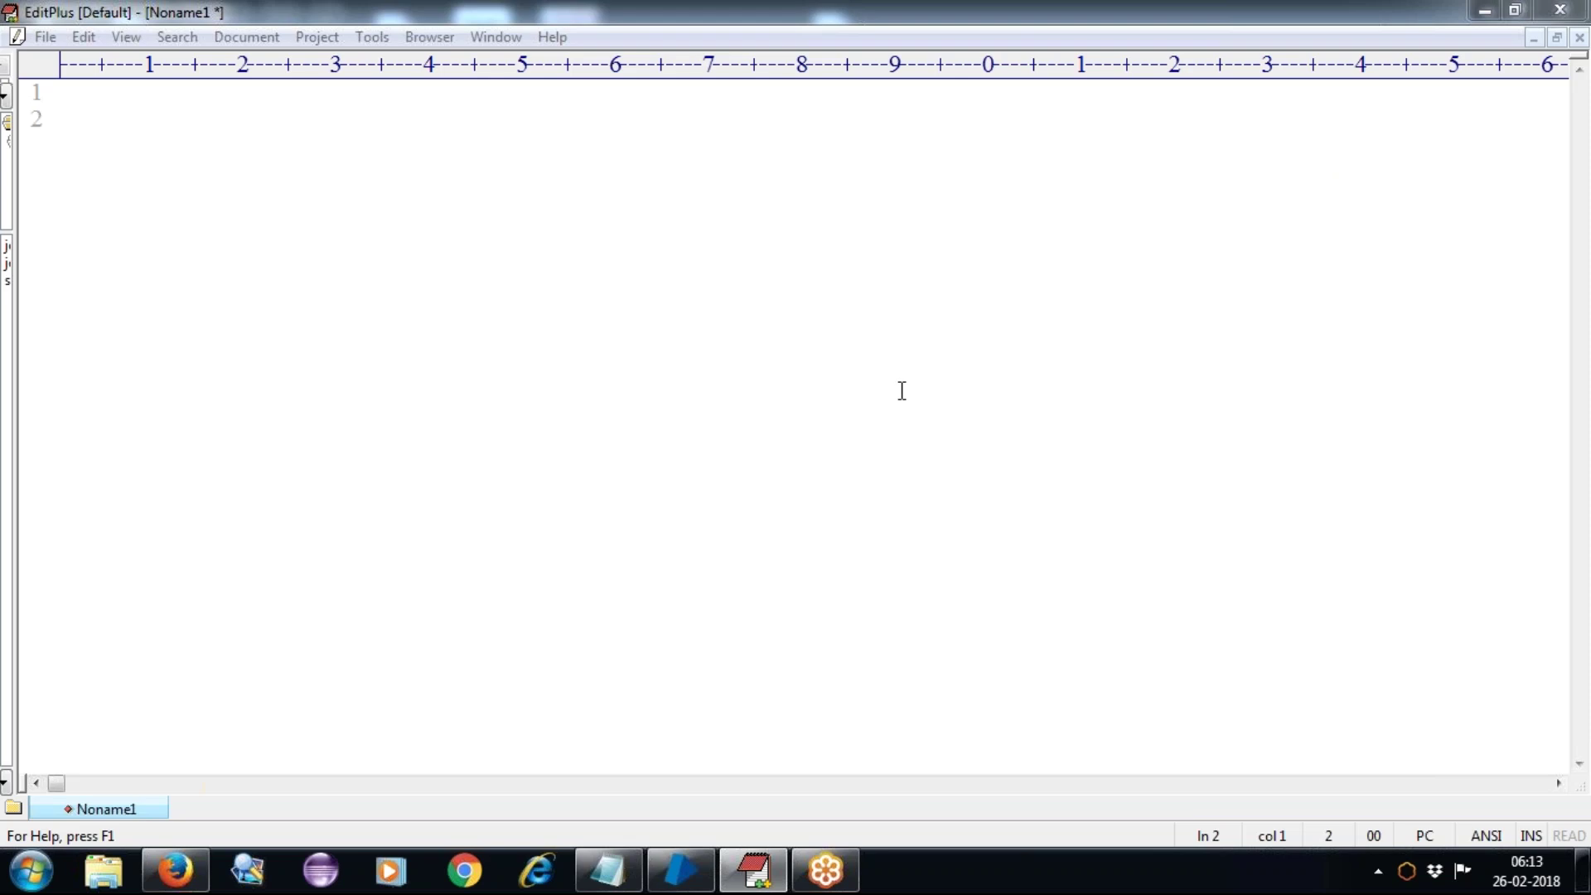
pyautogui.click(231, 266)
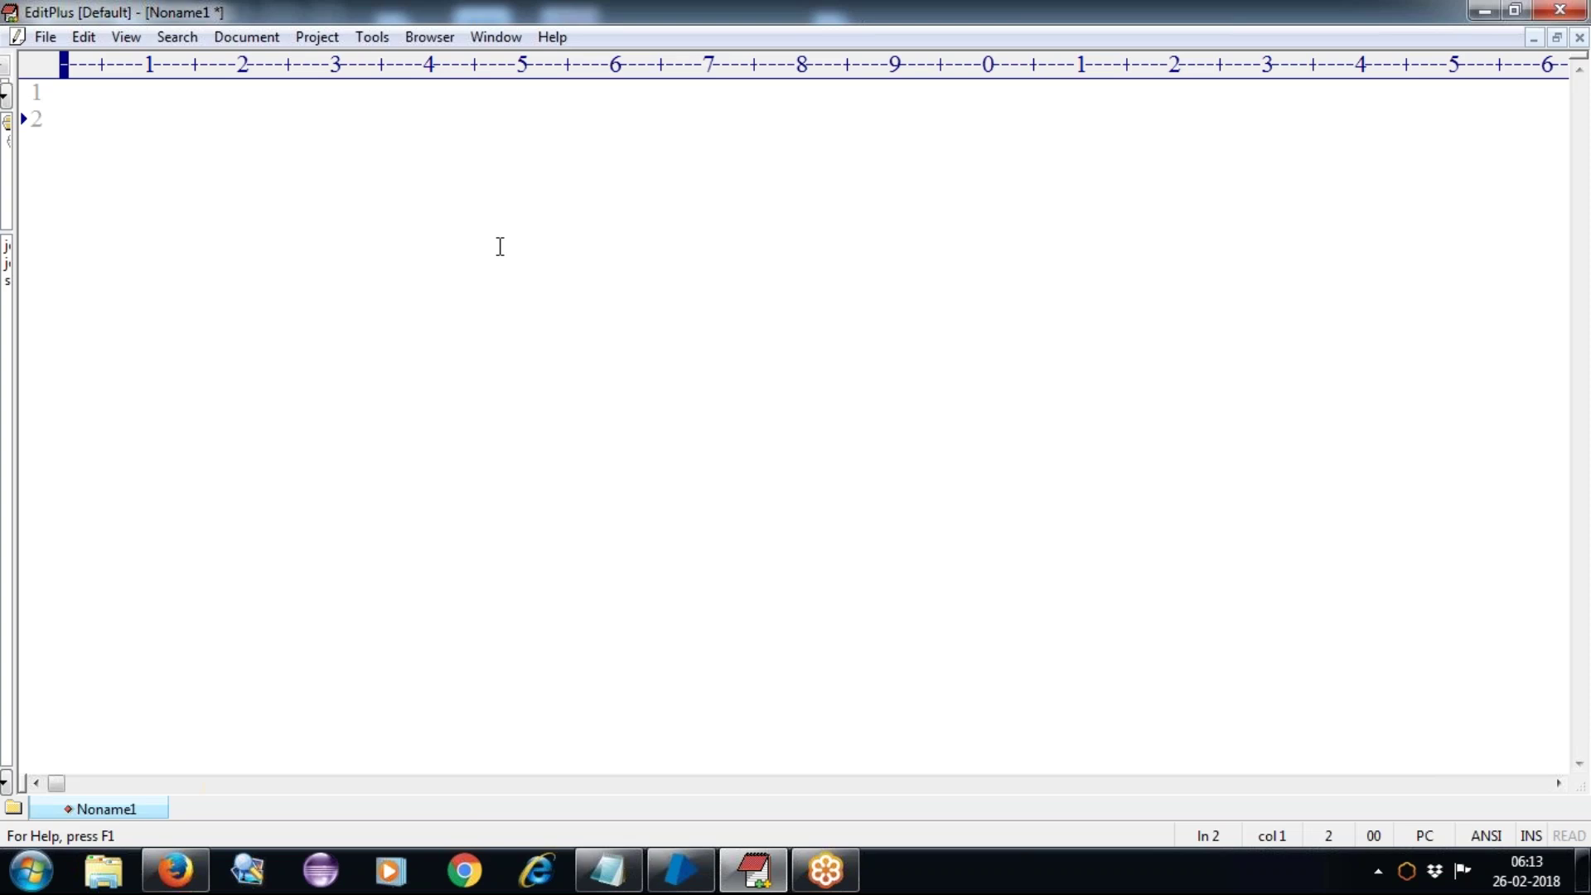
# Step: Write 'Application Modeller : /Spy Modes' on line 2, underline it with dashes, and add a blank line 4
pyautogui.write('Applica')
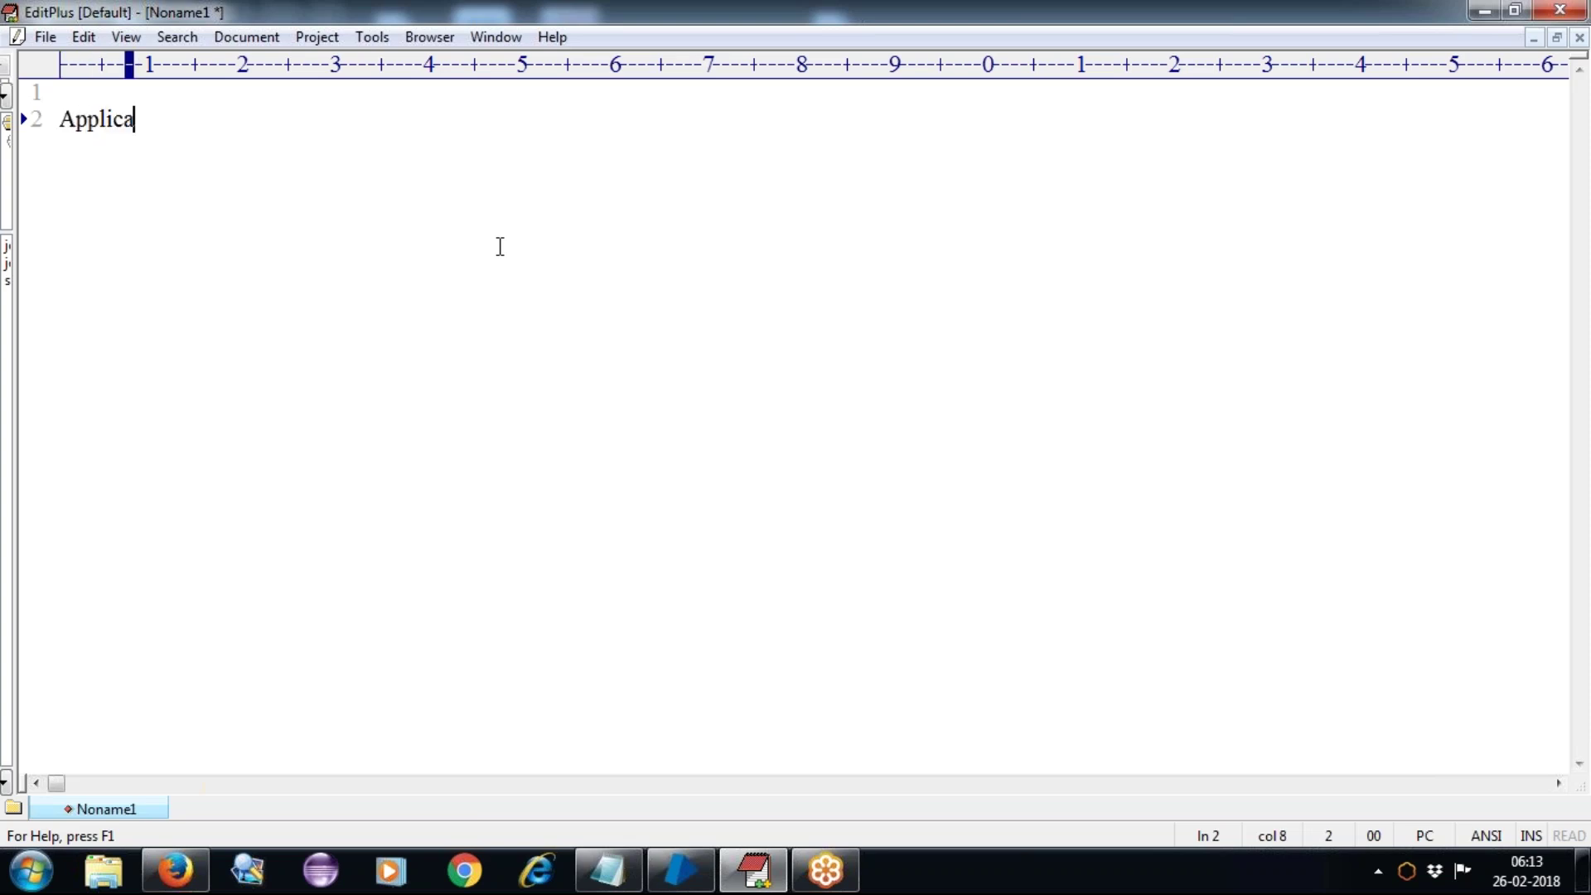
pyautogui.write('tion Mode')
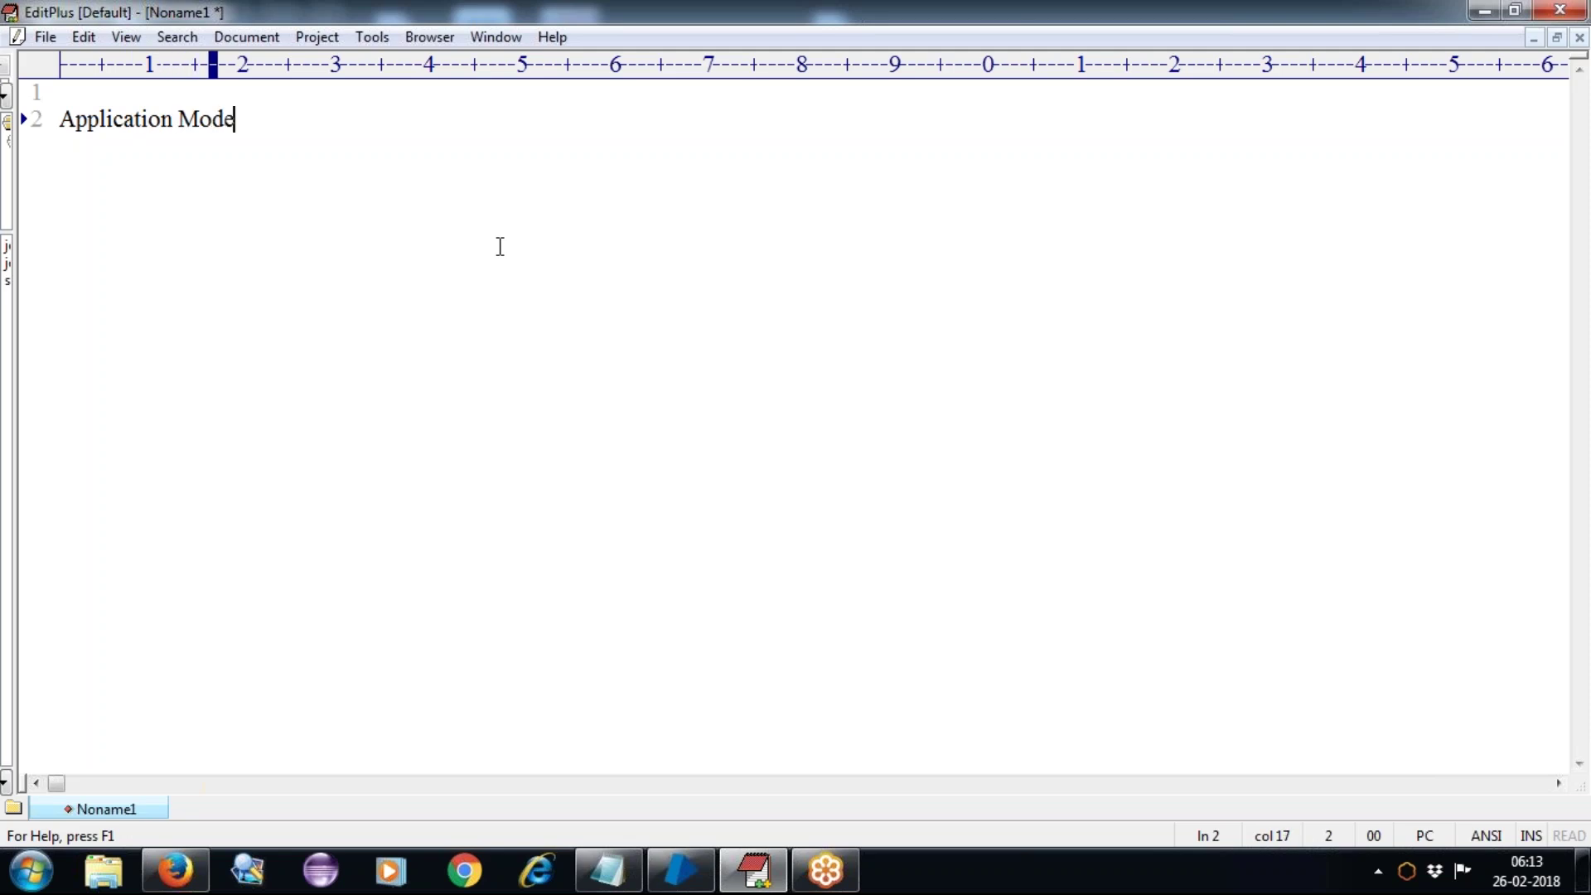
pyautogui.write('ller :')
pyautogui.press('Return')
pyautogui.write('--------------------------')
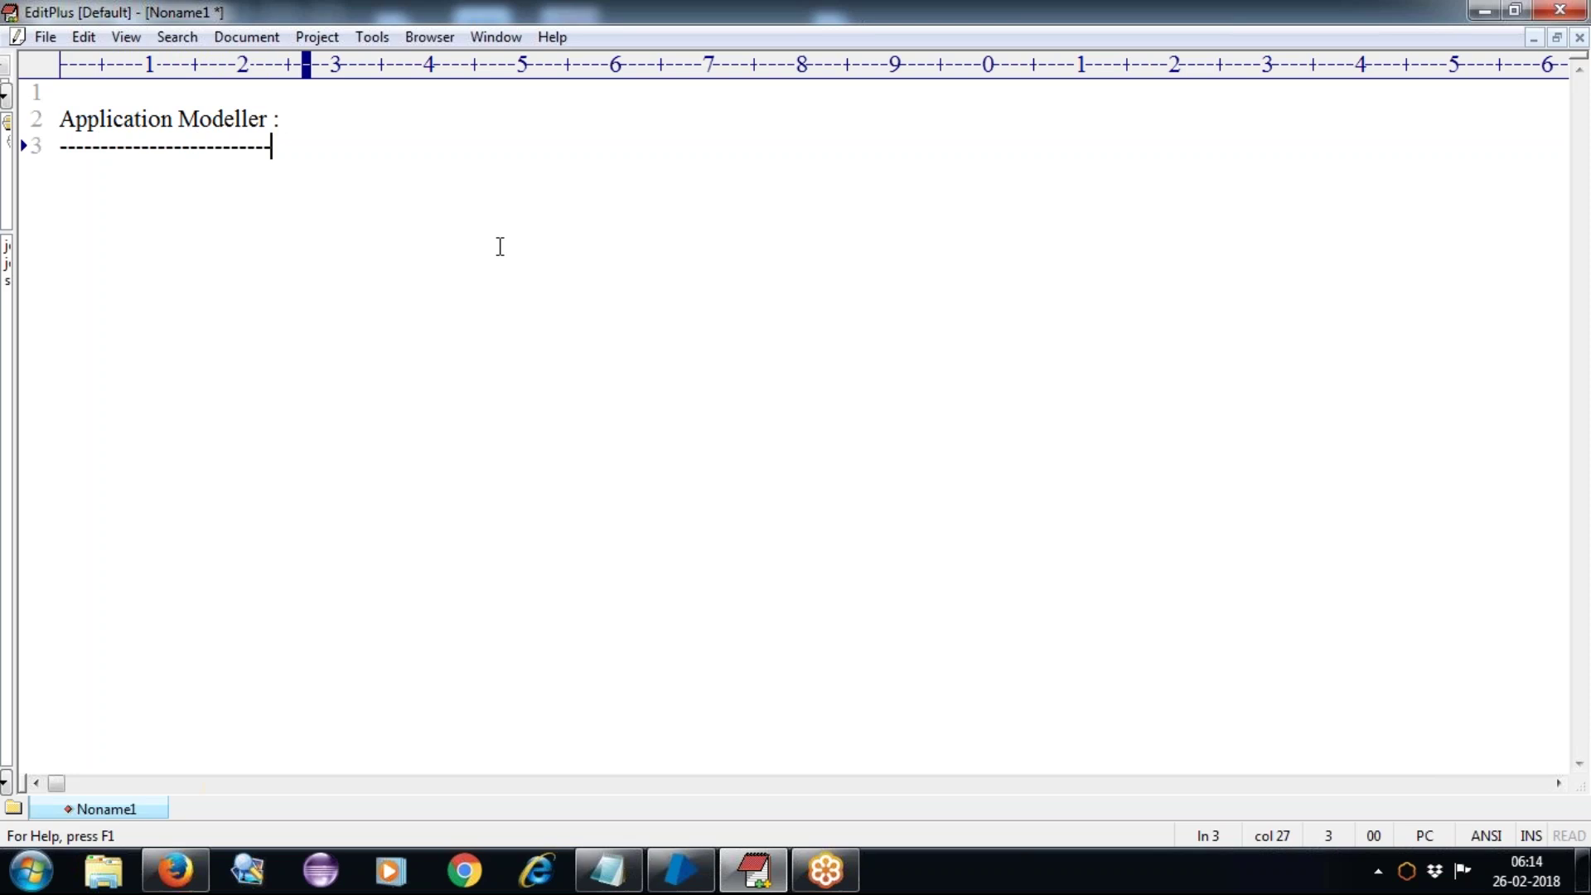
pyautogui.click(317, 119)
pyautogui.write('/Spy Modes')
pyautogui.press('Return')
pyautogui.press('BackSpace')
pyautogui.click(298, 149)
pyautogui.press('Return')
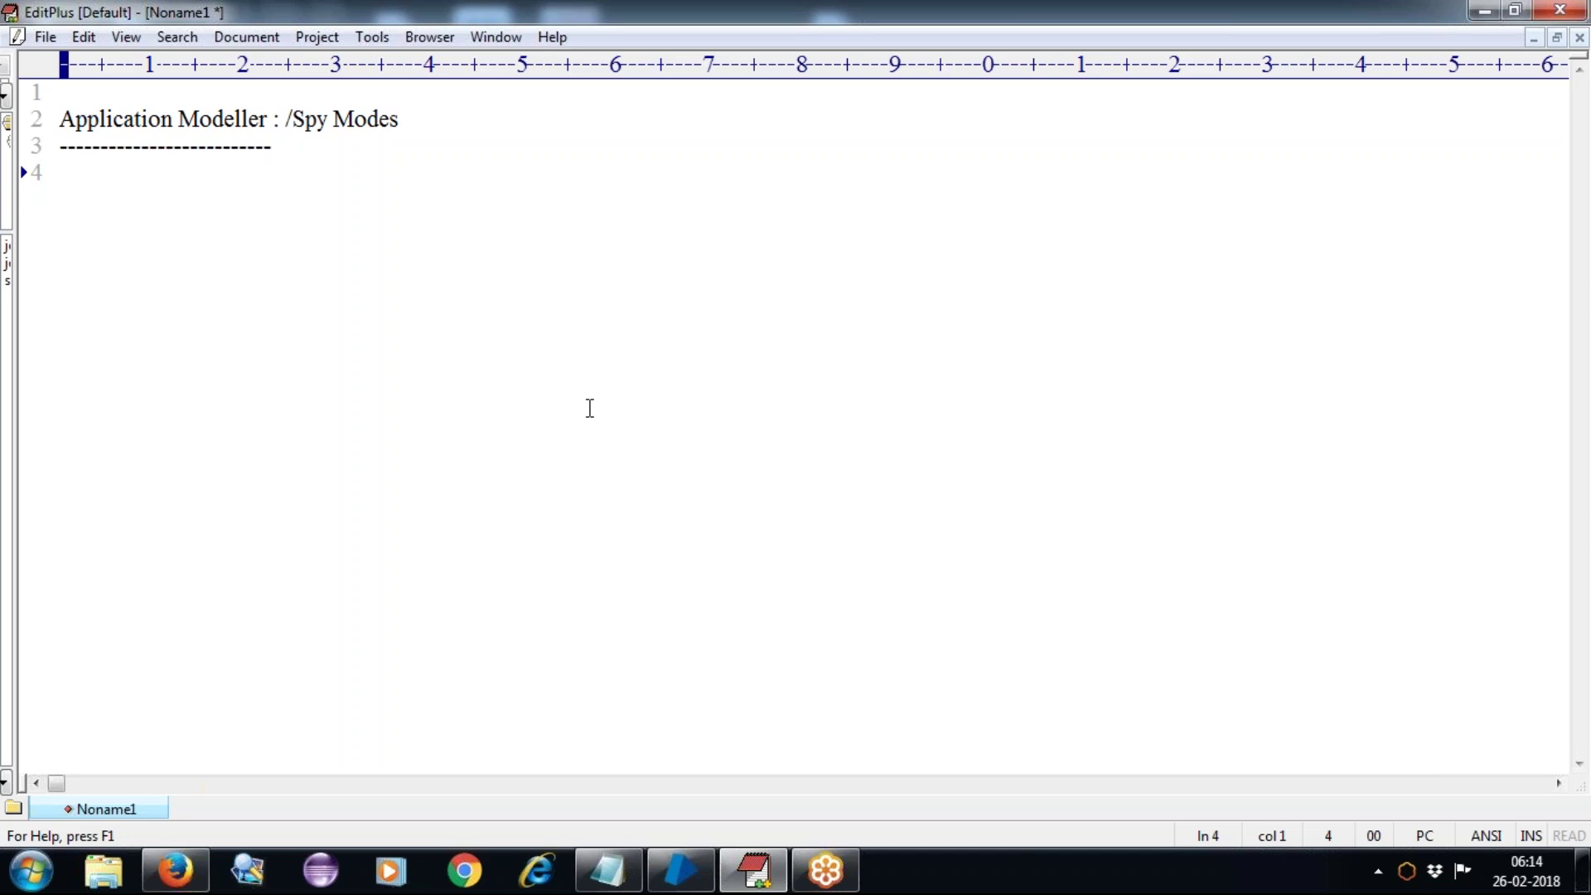
# Step: Add line 5 reading 'BP Tool ------------------Application'
pyautogui.press('Return')
pyautogui.write('BP Tool ')
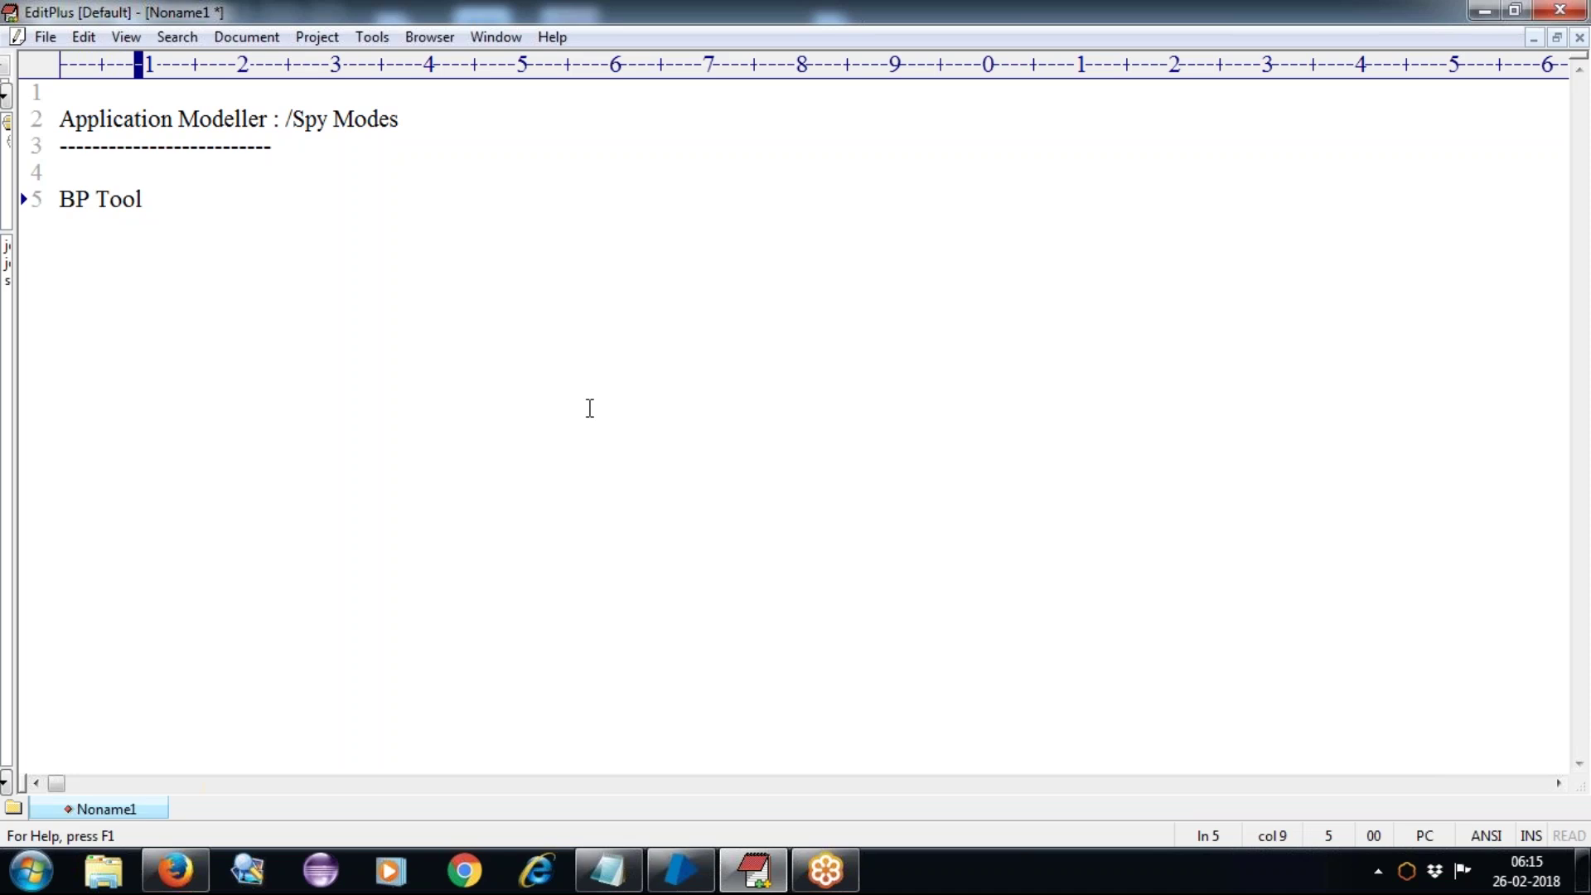
pyautogui.write('------------------')
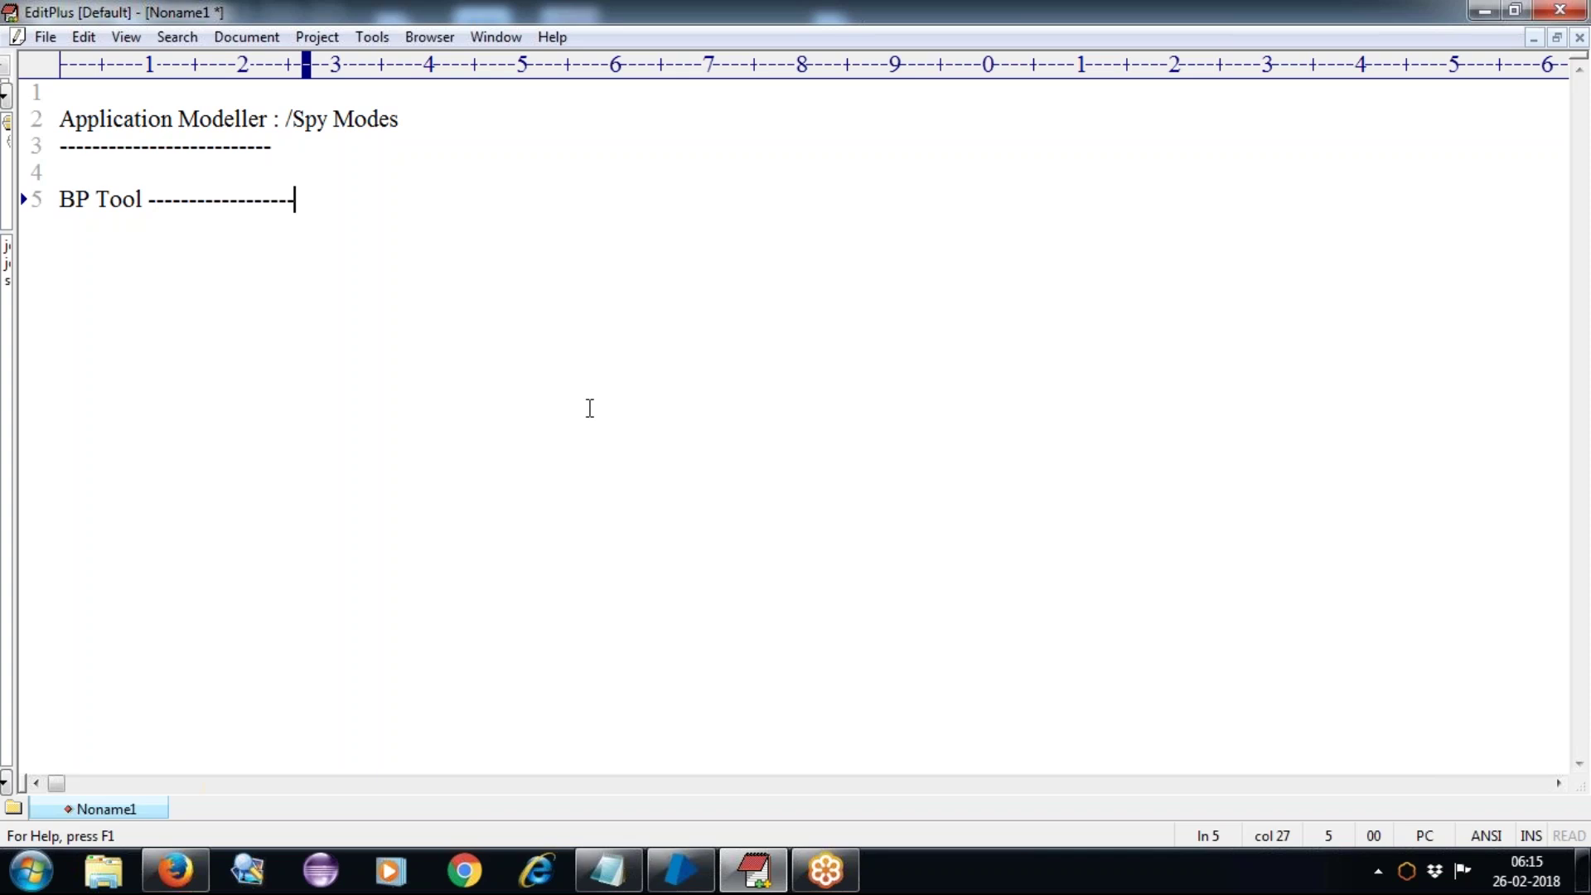
pyautogui.write('Applica')
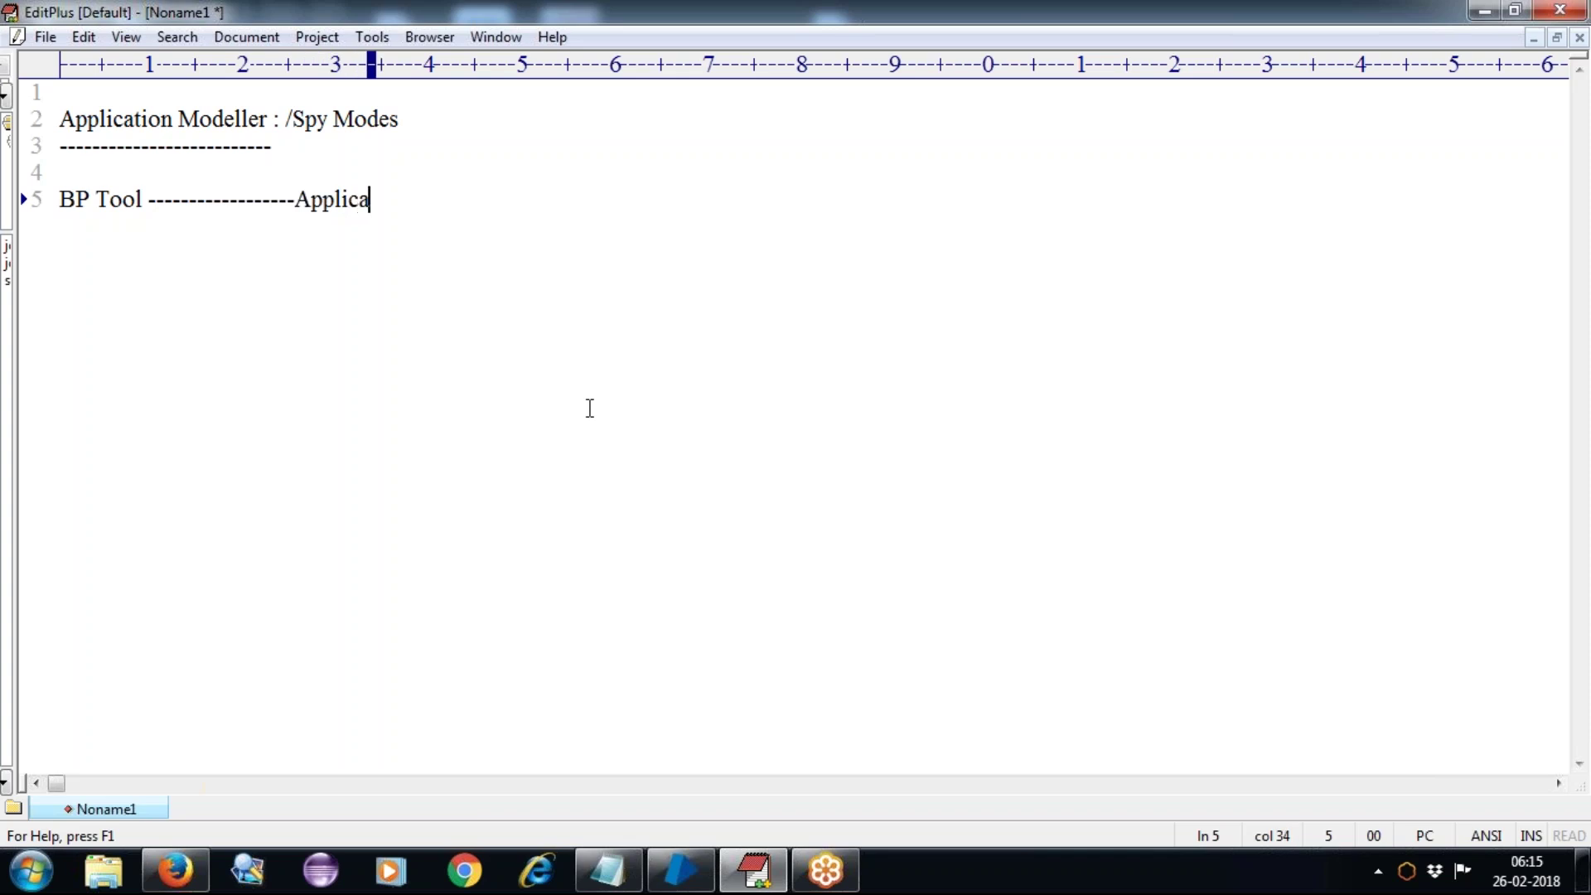
pyautogui.write('tion')
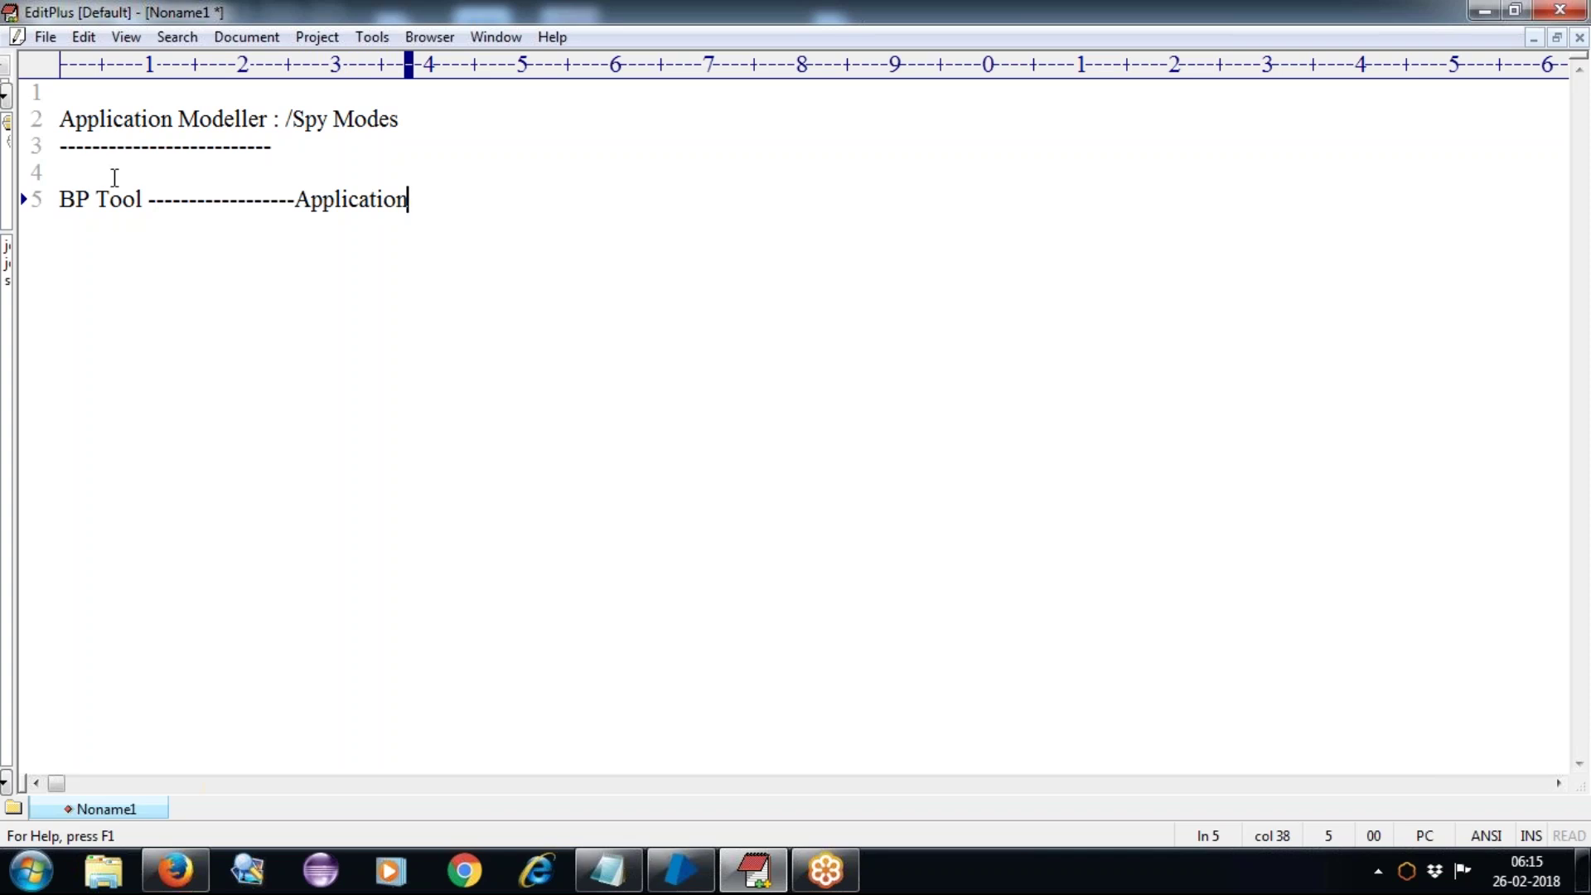
pyautogui.click(297, 199)
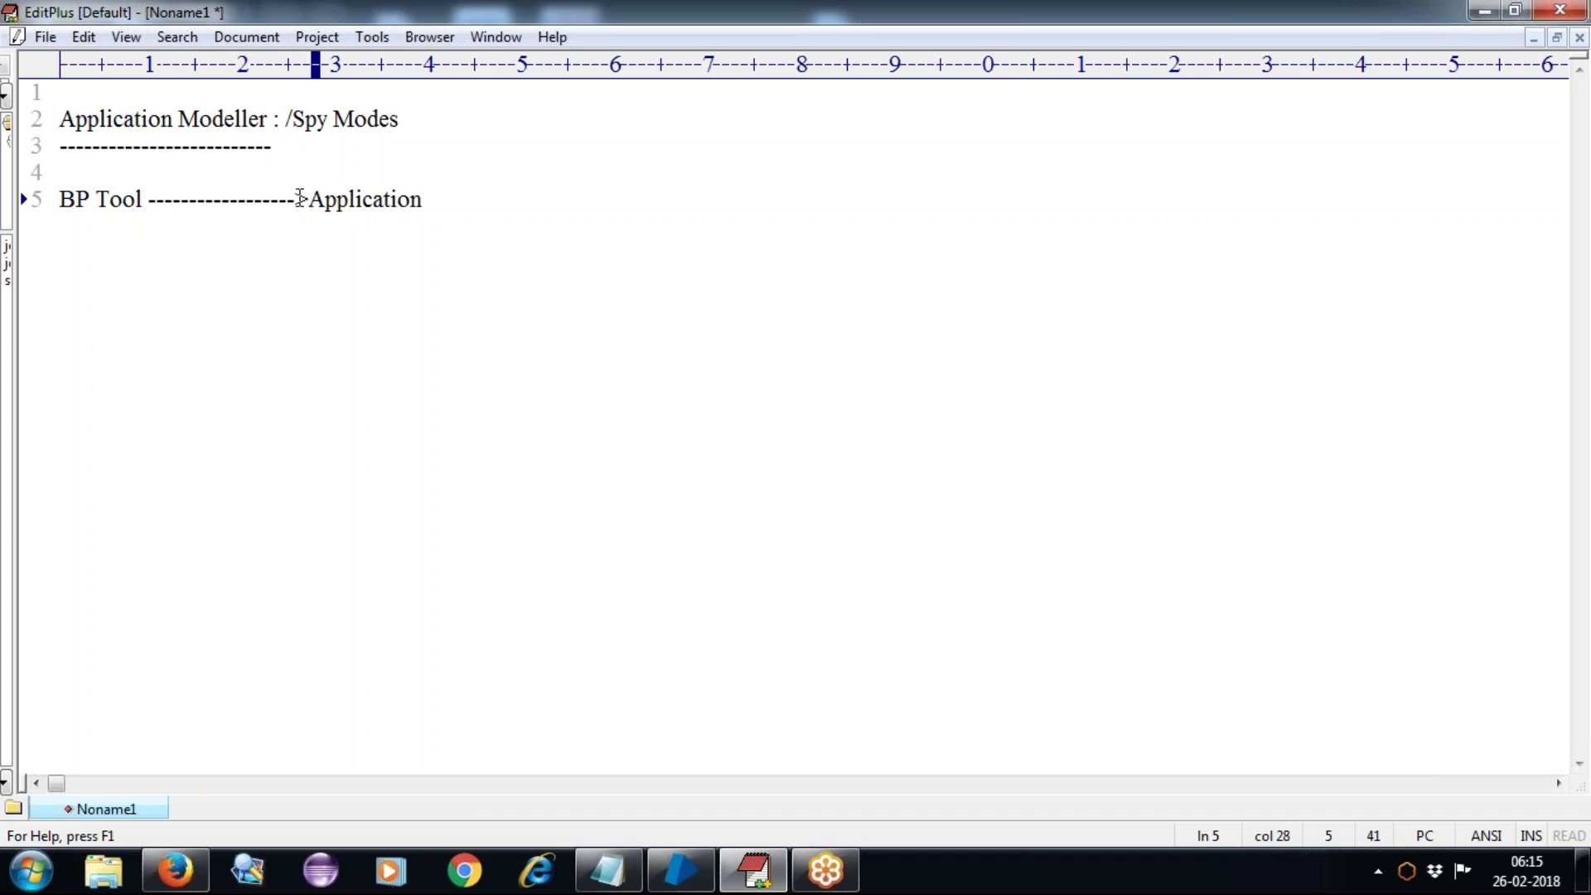
# Step: Append '-- XX' to the end of line 5
pyautogui.click(467, 197)
pyautogui.write('--')
pyautogui.write('XX')
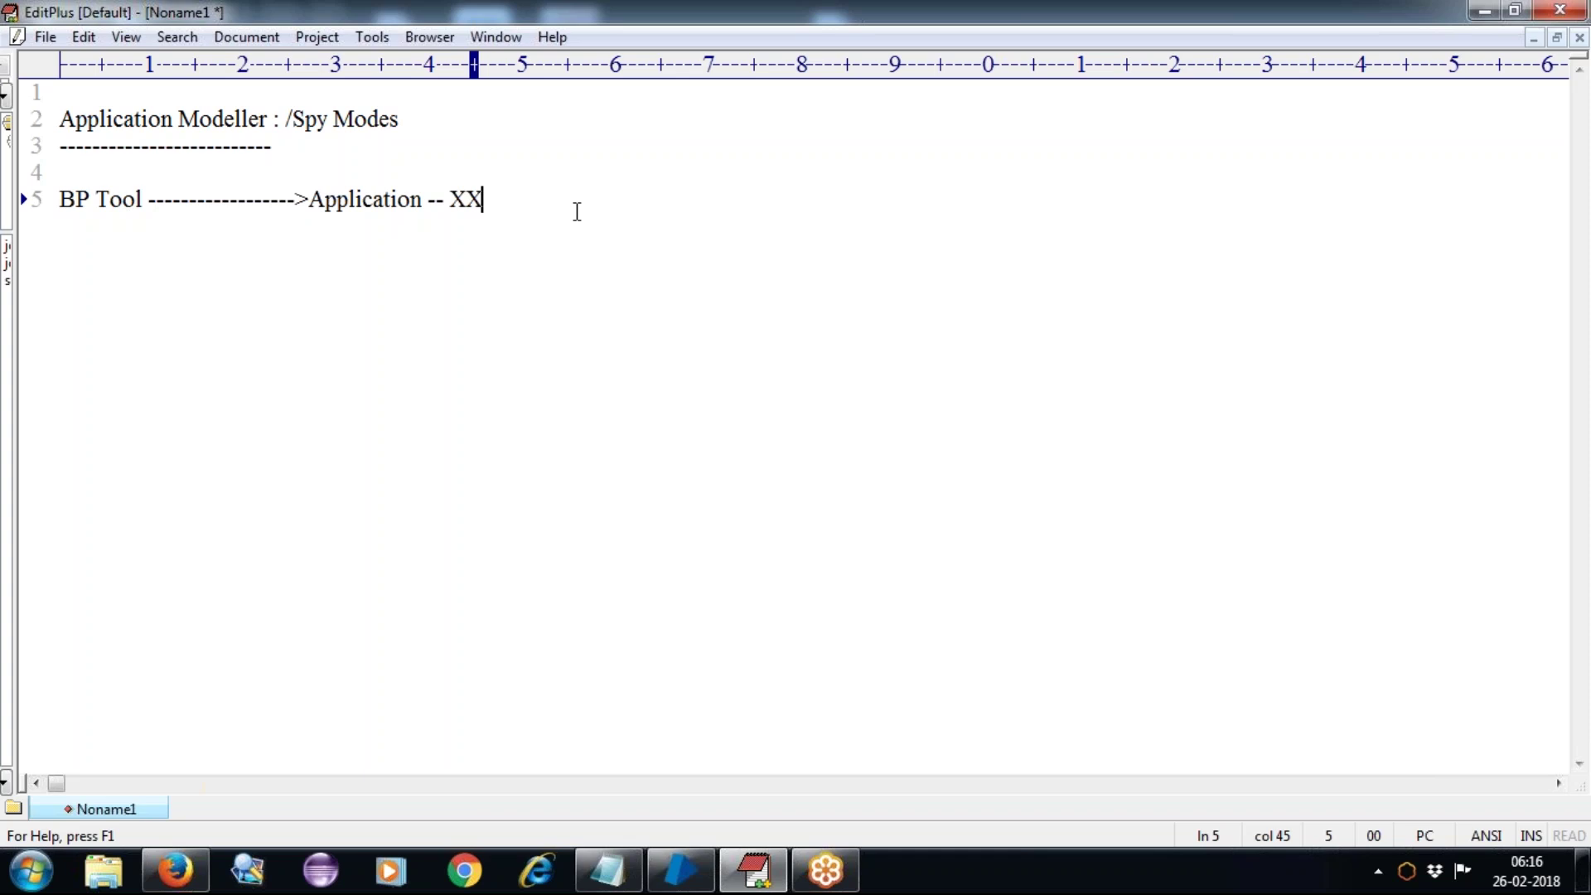
# Step: Write line 6: 'BP Tool -------Application Modeller-------------Application'
pyautogui.press('Return')
pyautogui.write('BP Tool ')
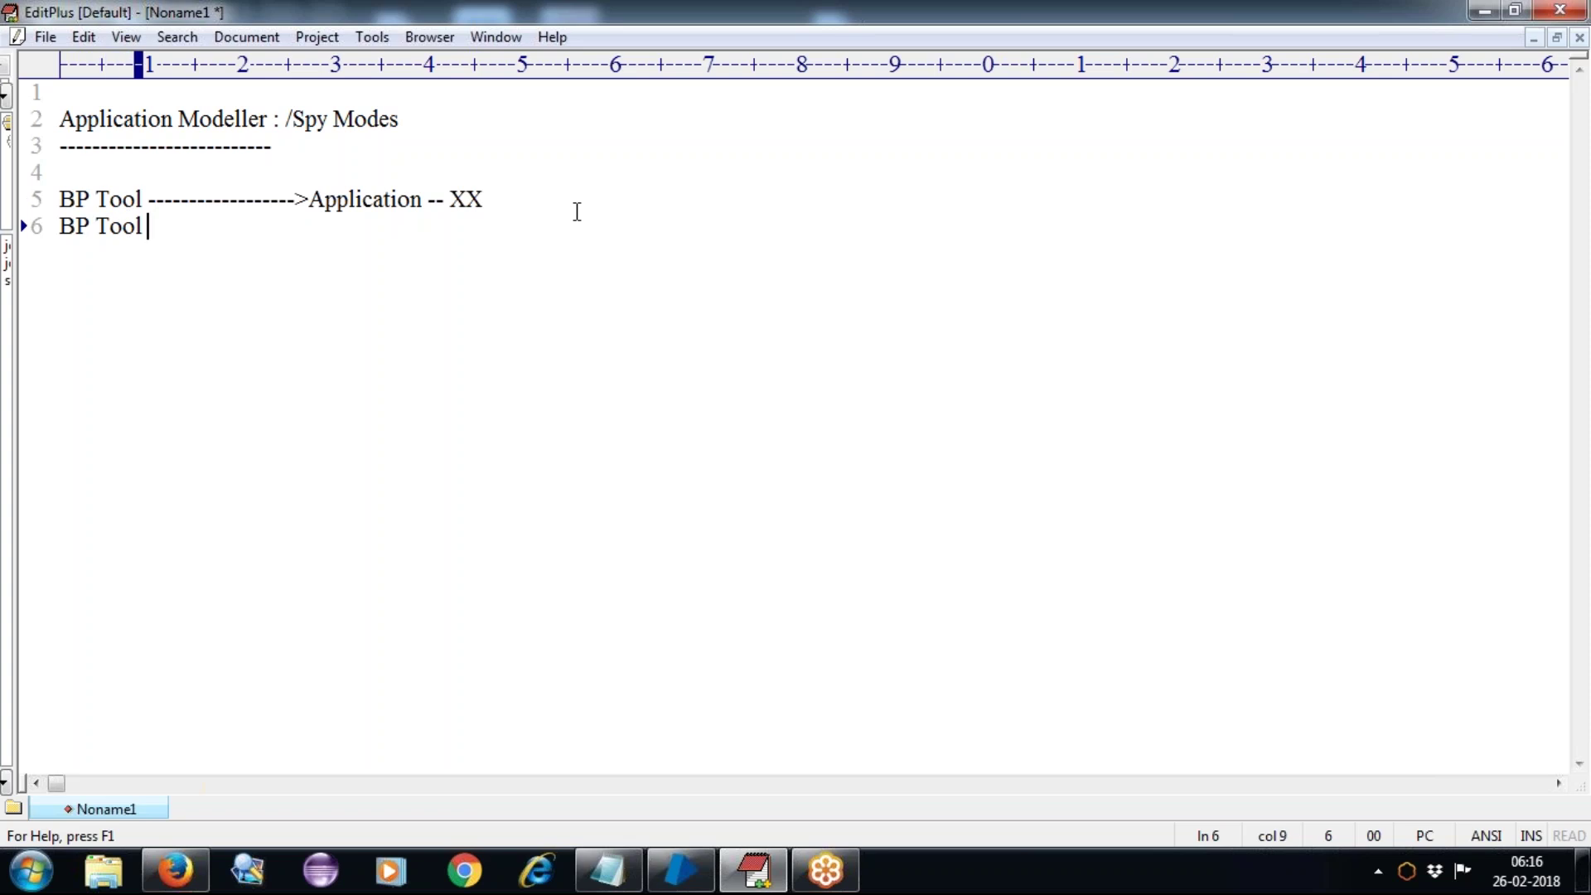
pyautogui.write('-------Application Modeller')
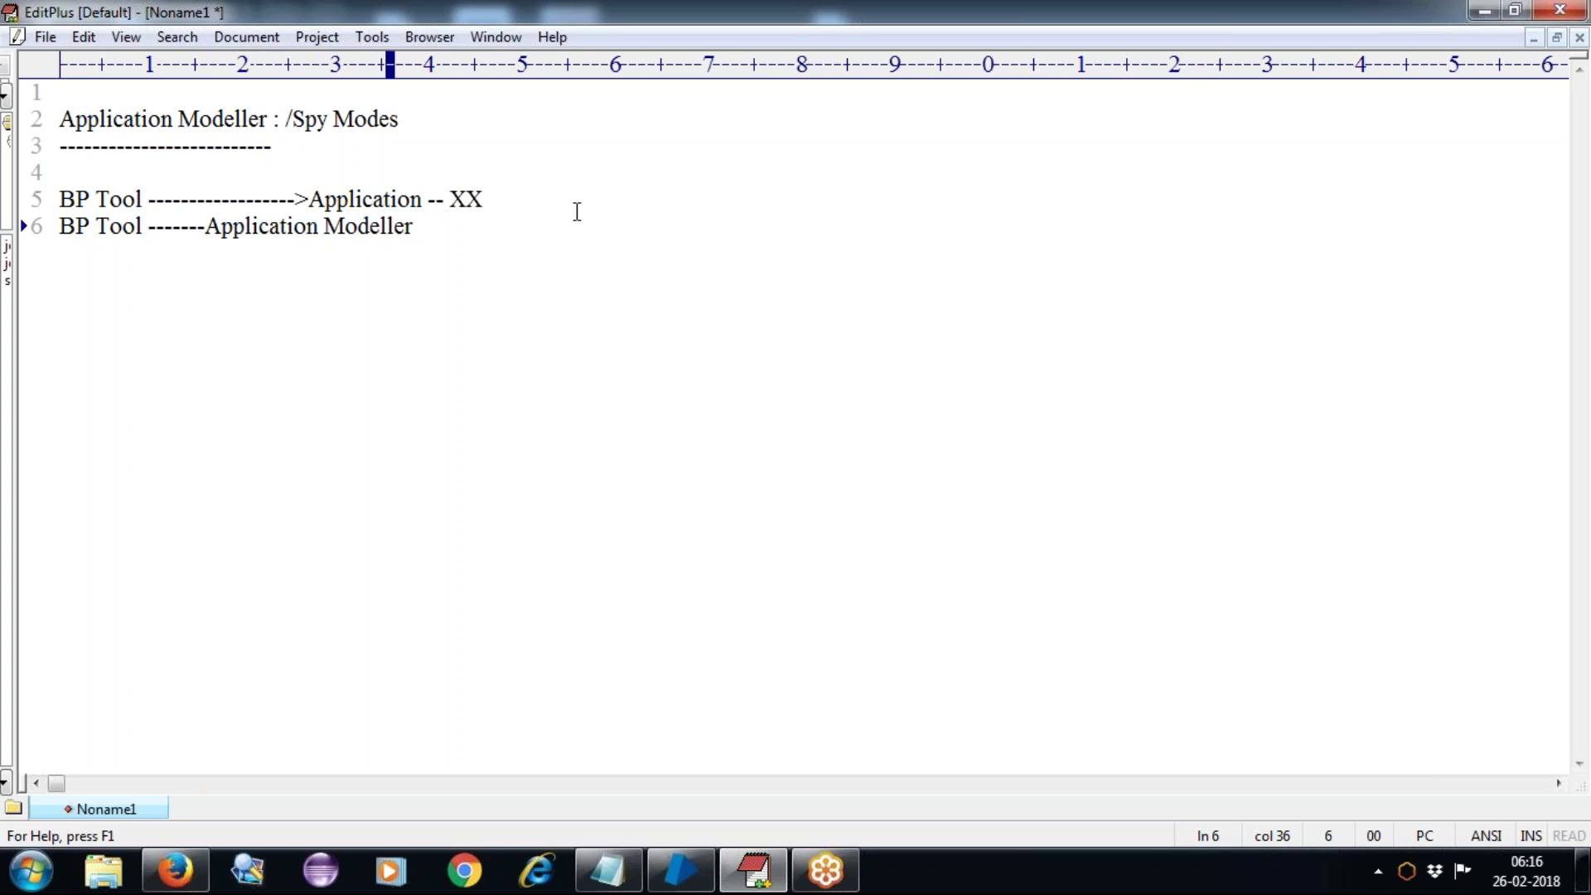
pyautogui.write('-------------Application')
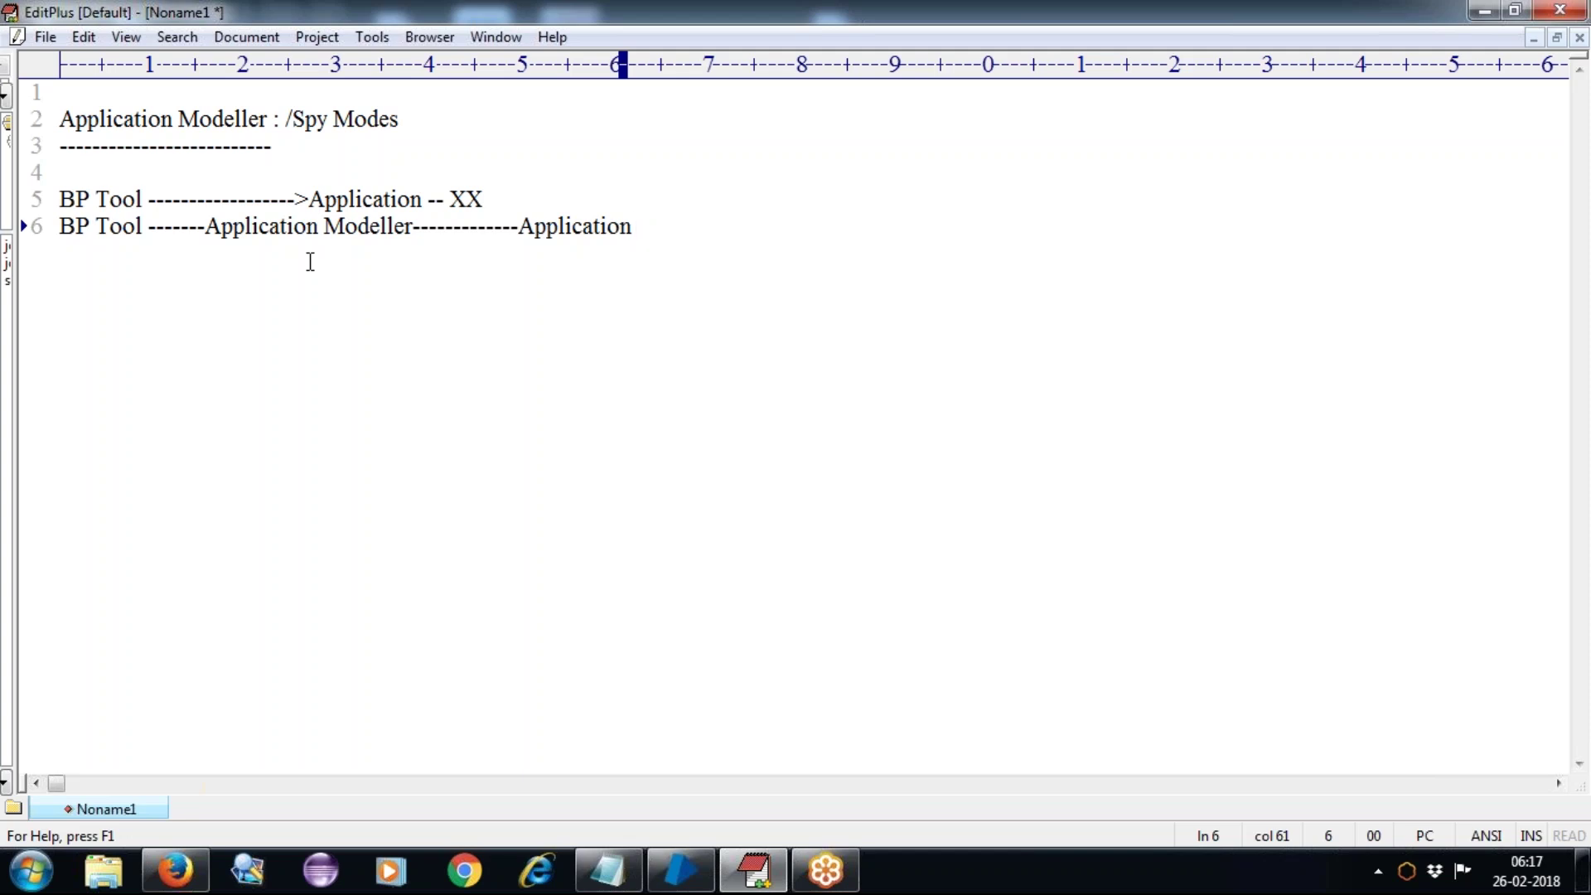
# Step: Make line 6 read 'BP Tool <------->Application Modeller<------------->Application' and start an empty line 7
pyautogui.click(415, 228)
pyautogui.write('<')
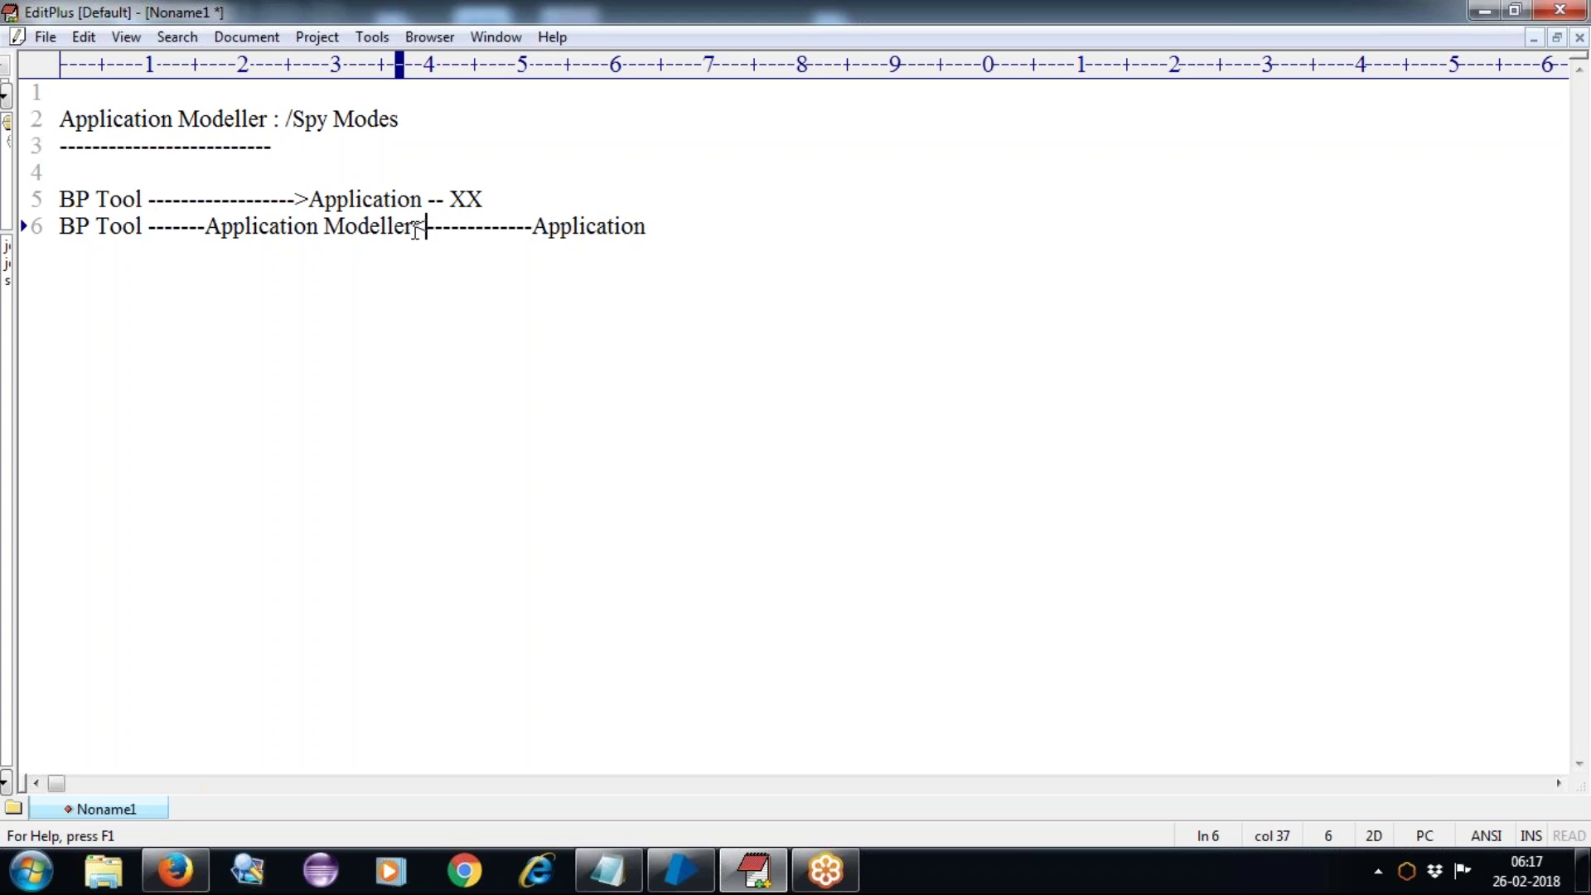
pyautogui.click(151, 224)
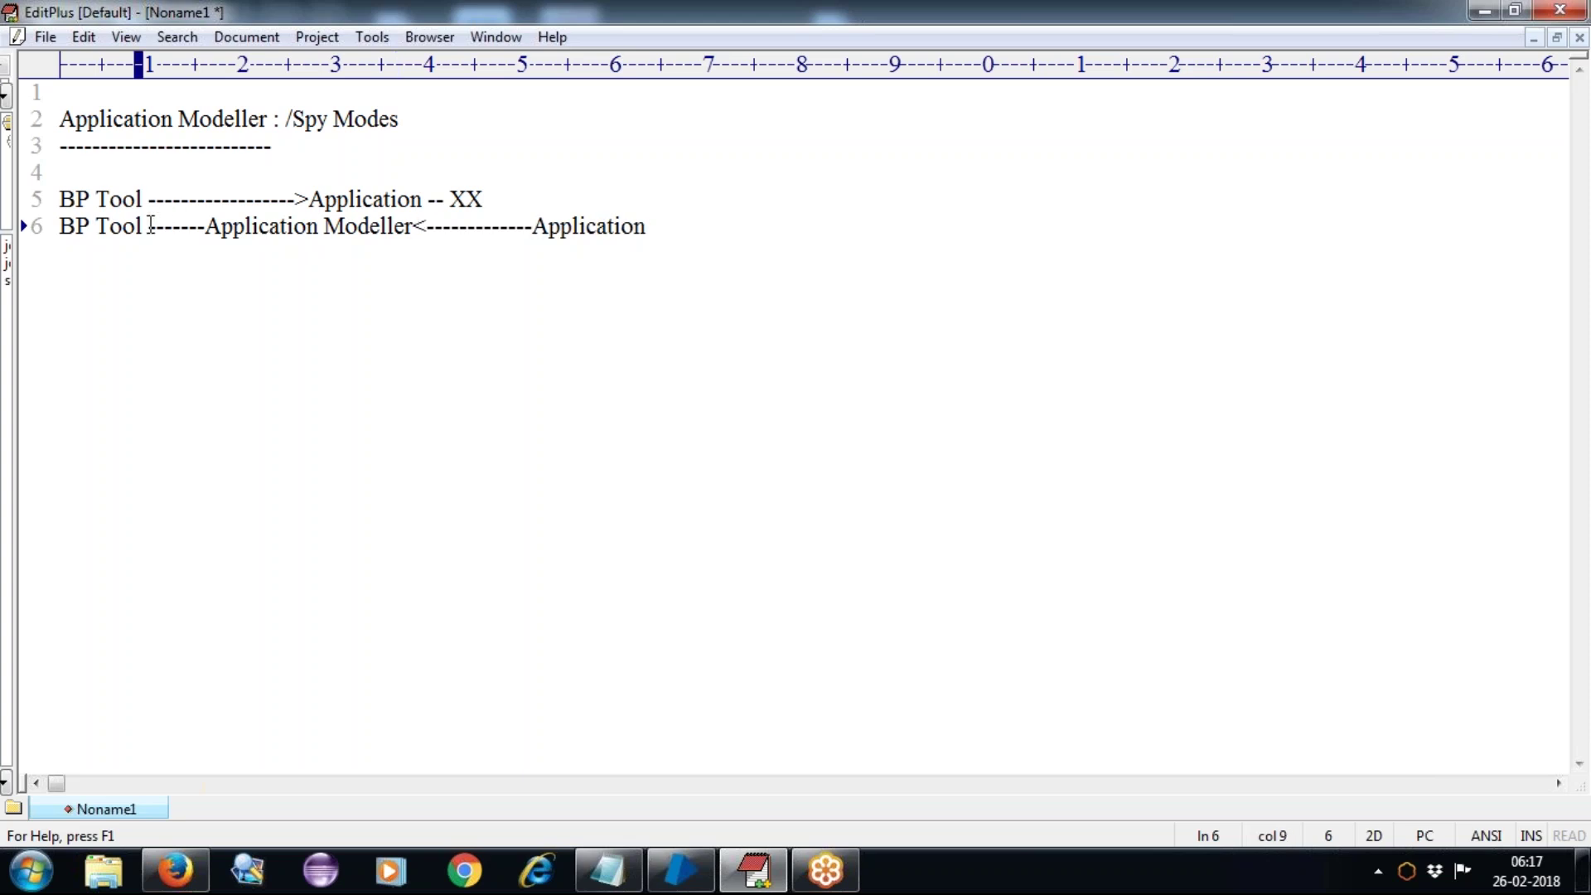
pyautogui.write('<')
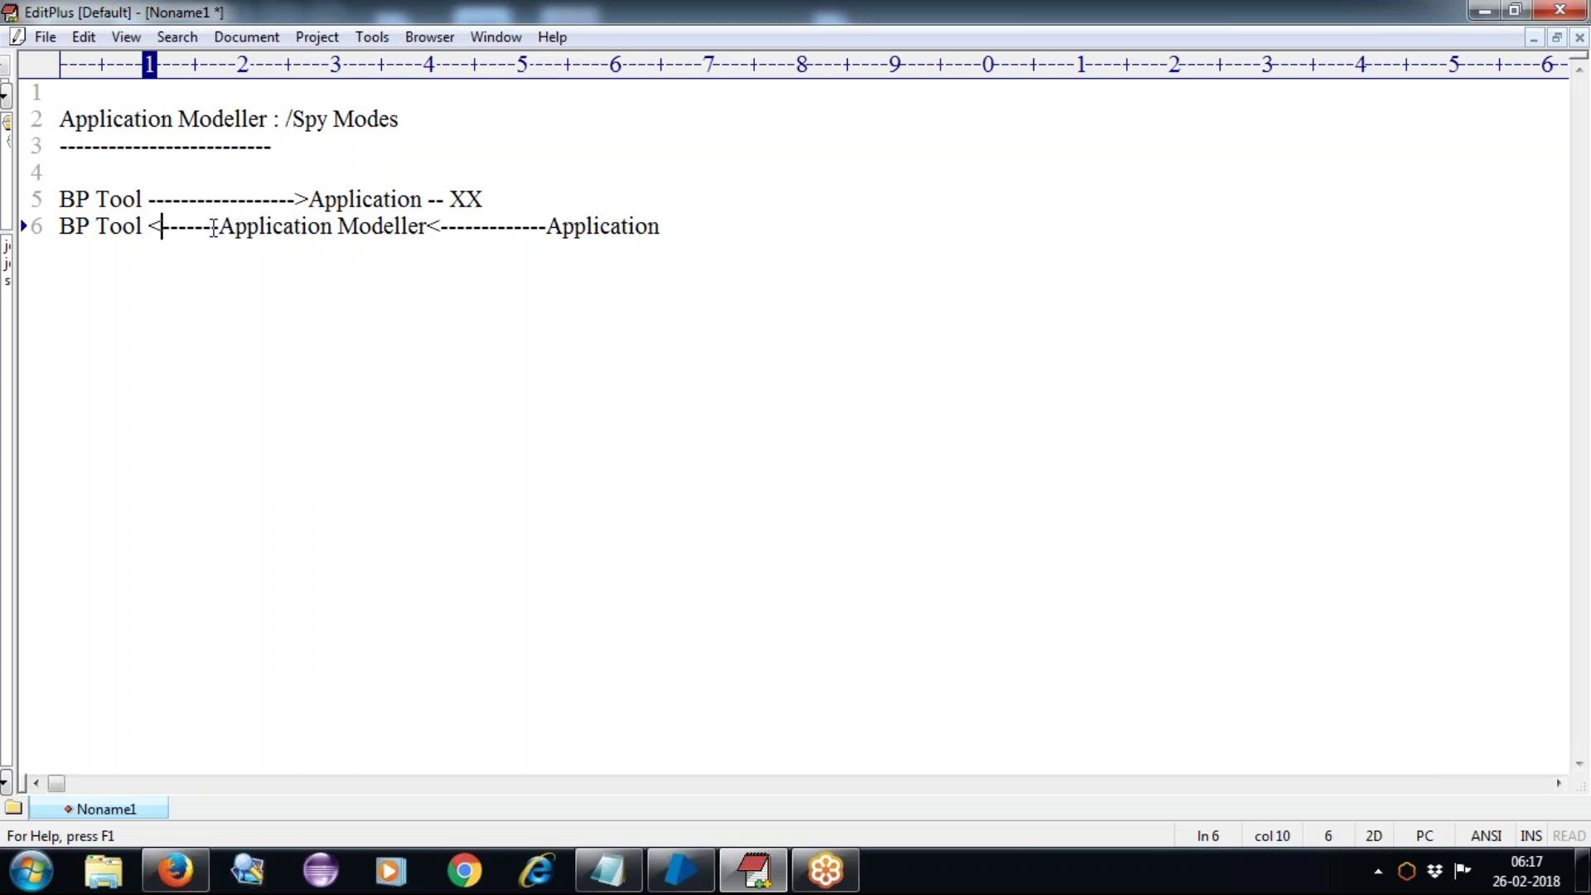
pyautogui.click(221, 226)
pyautogui.write('>')
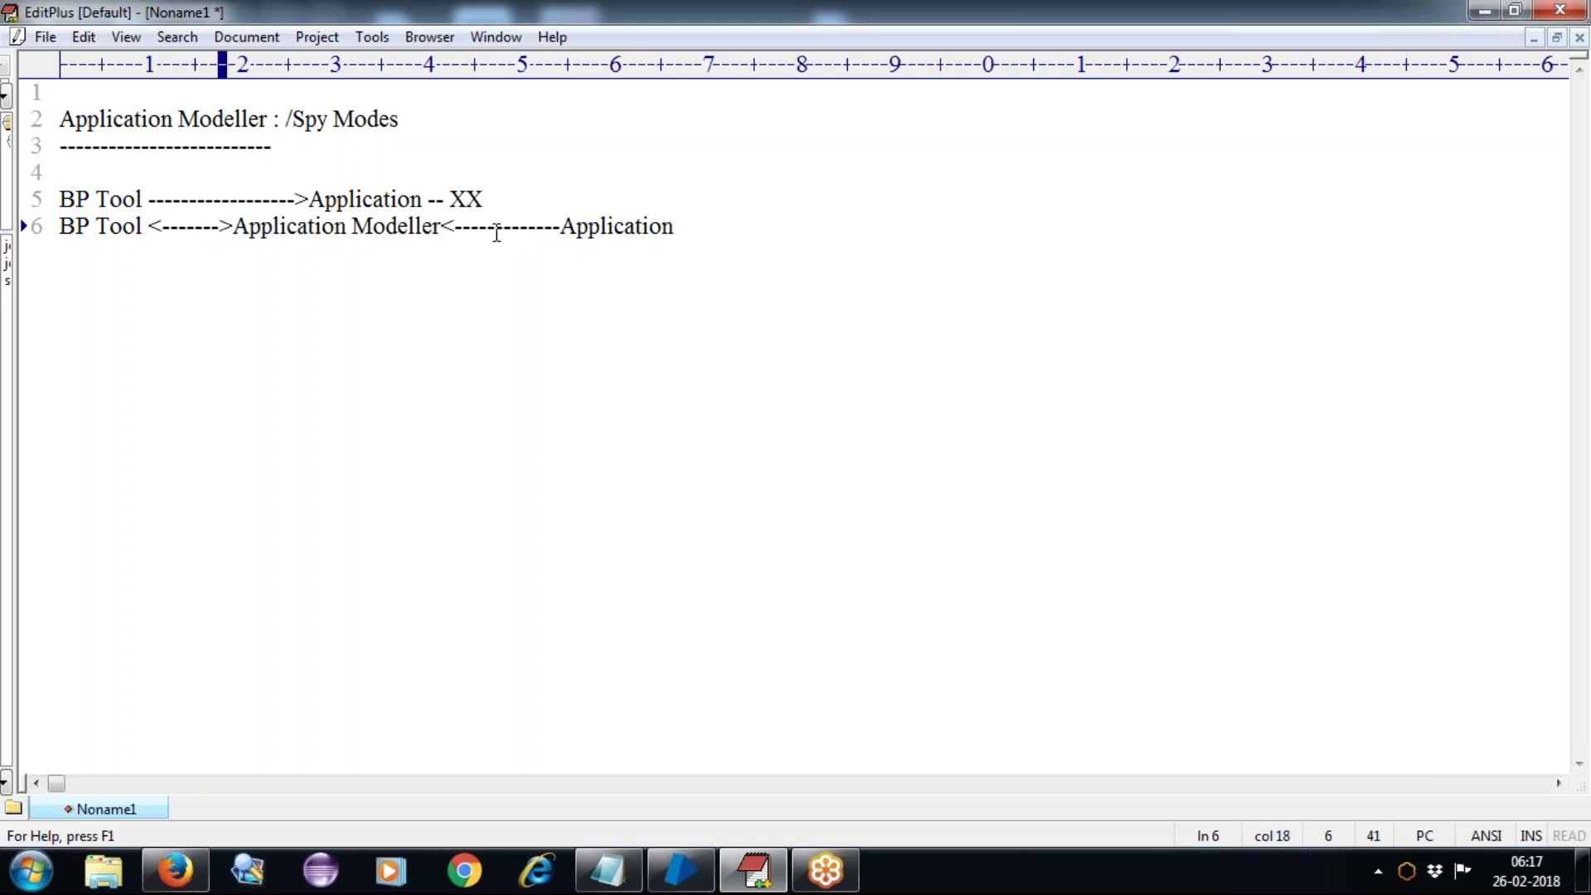
pyautogui.click(557, 226)
pyautogui.write('>')
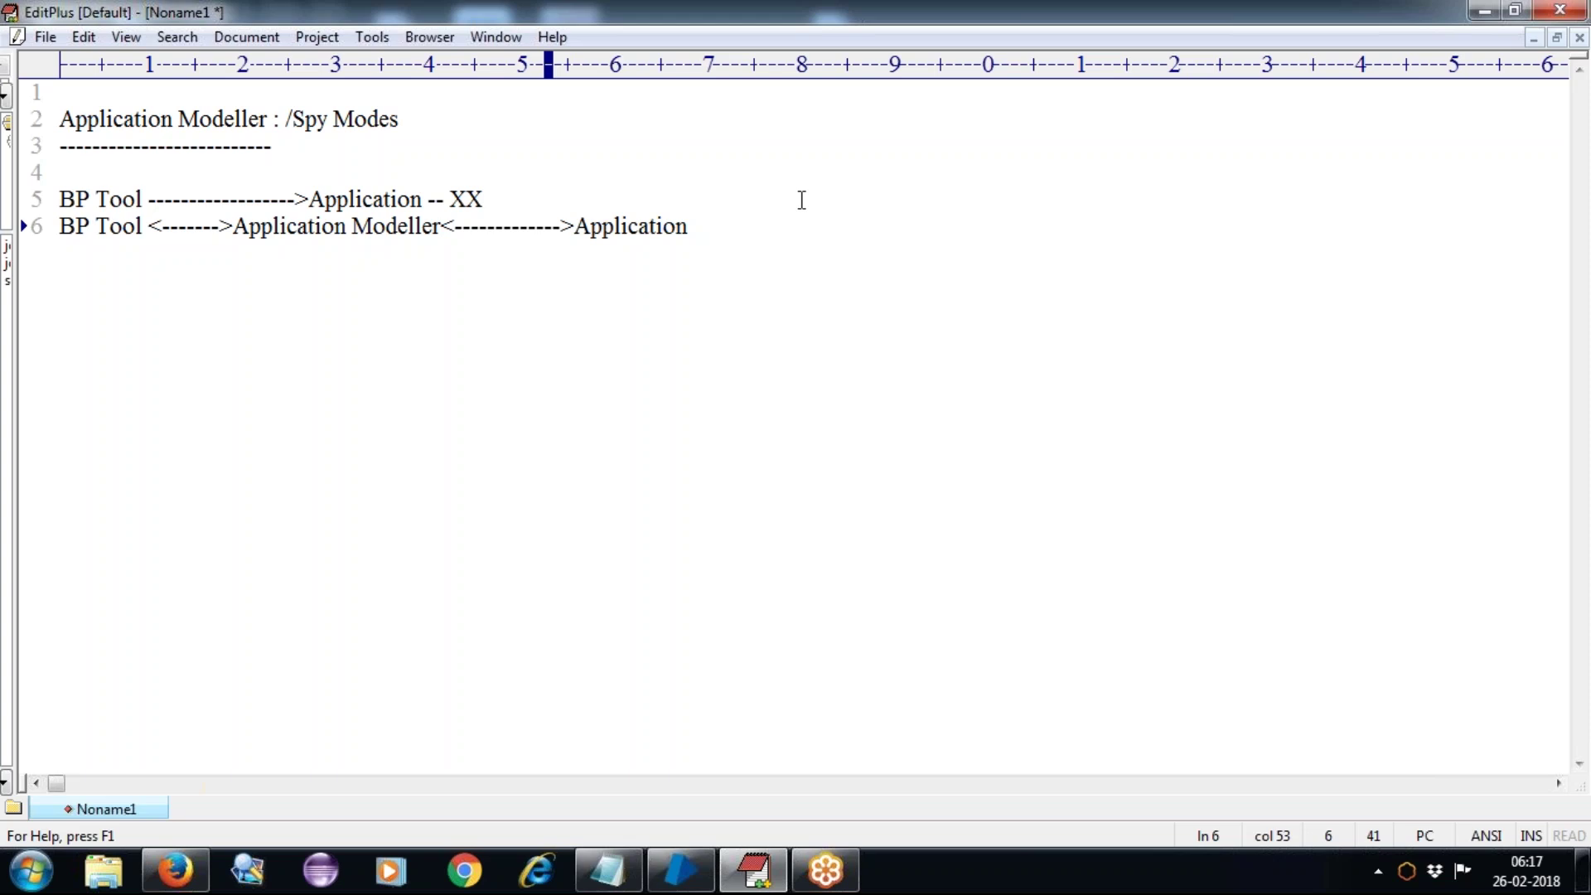
pyautogui.click(705, 235)
pyautogui.press('Return')
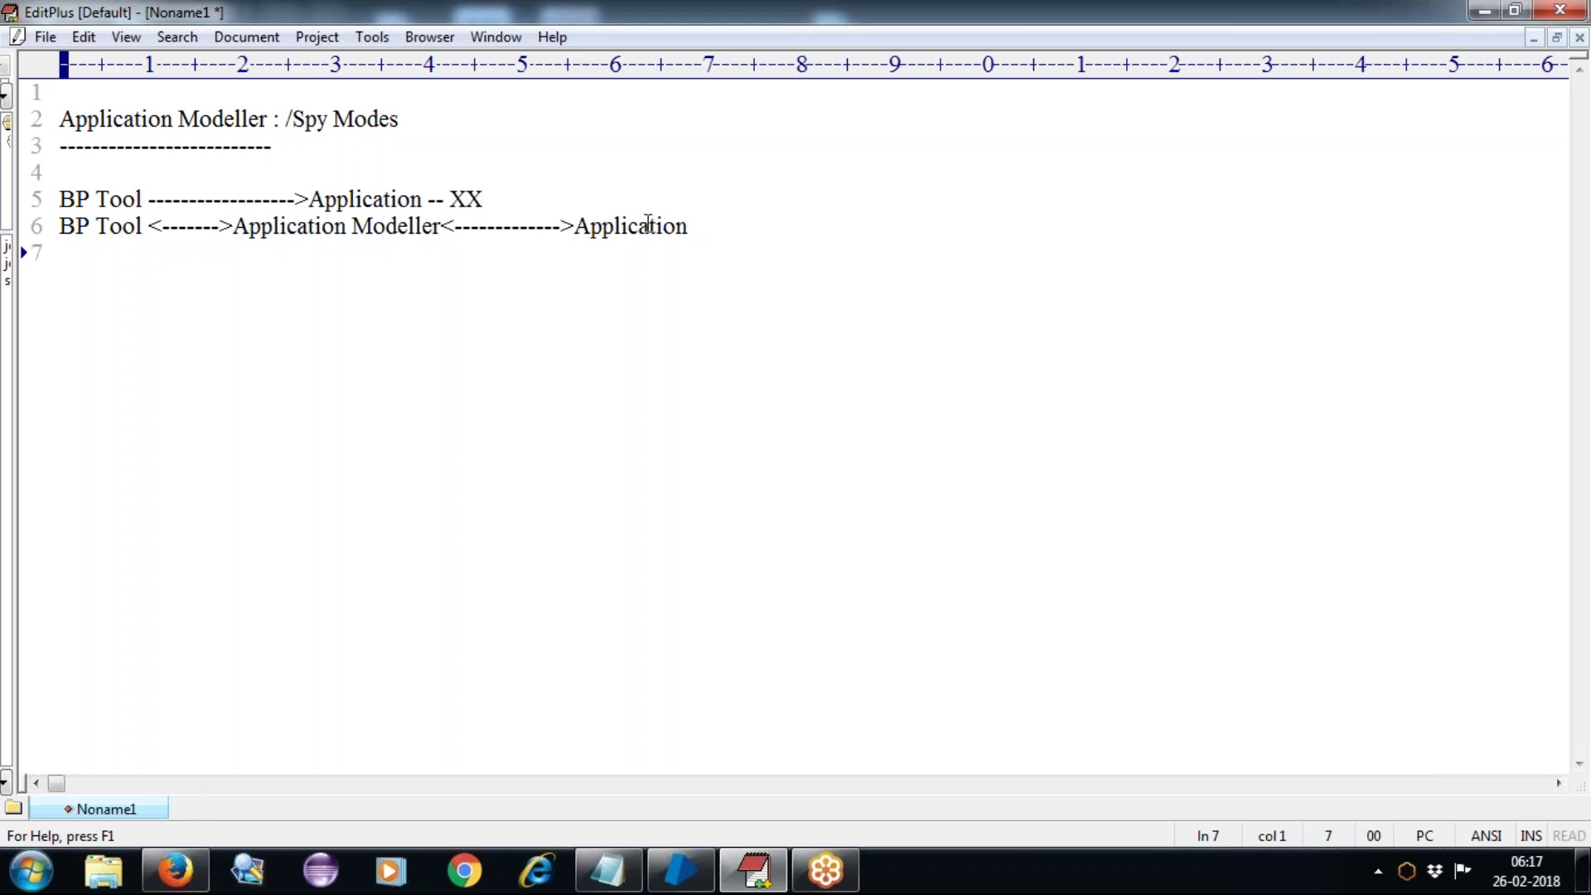
# Step: Insert two more empty lines below the line 6 arrow diagram
pyautogui.doubleClick(331, 227)
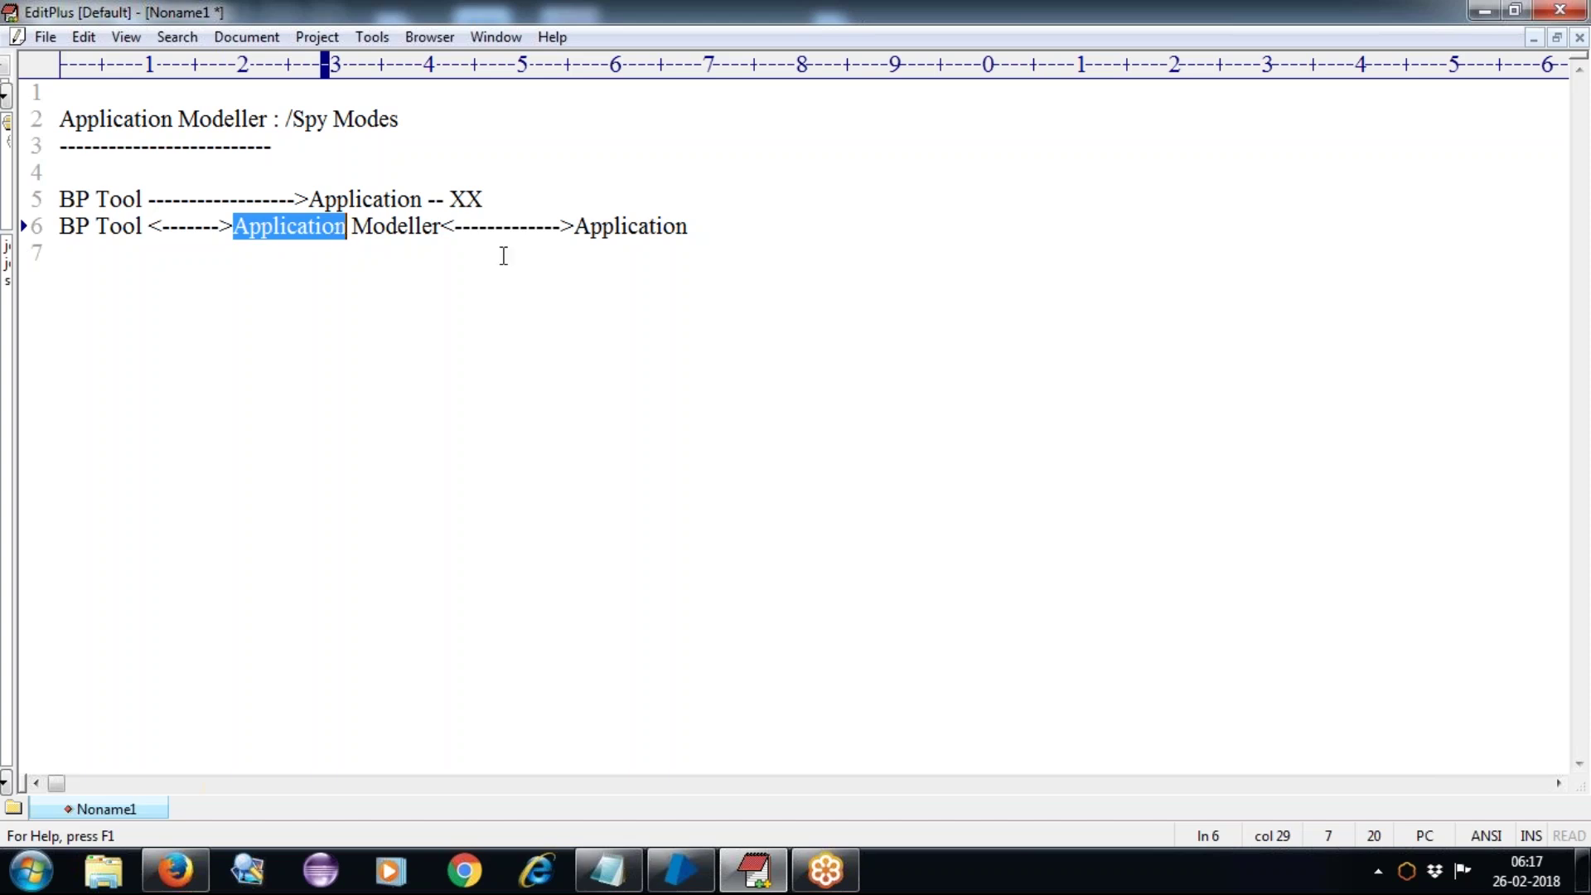
pyautogui.click(732, 228)
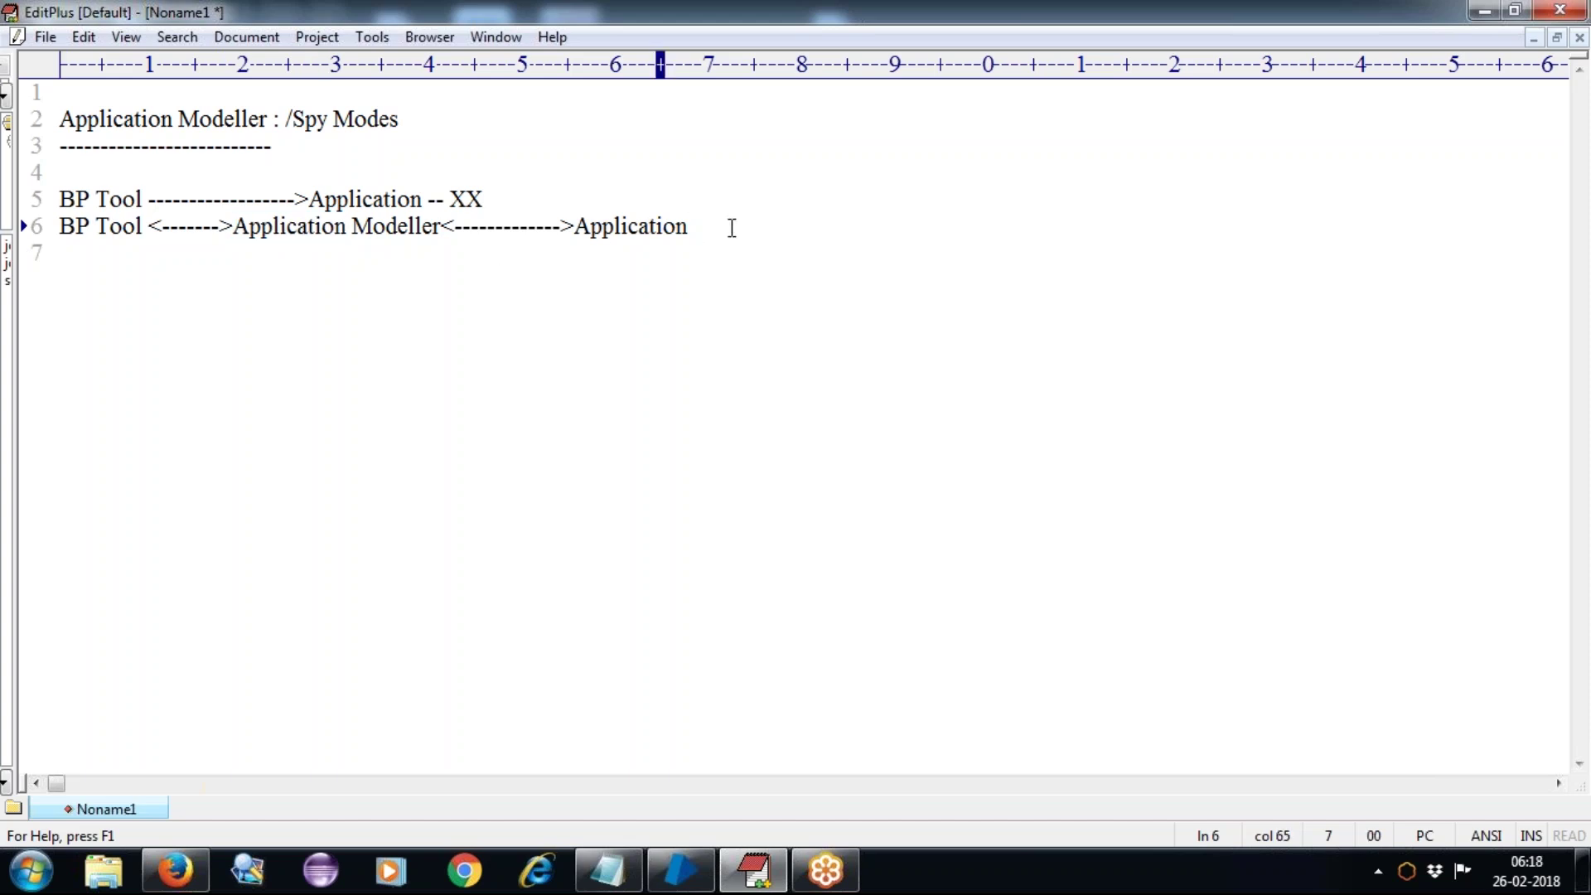
pyautogui.press('Return')
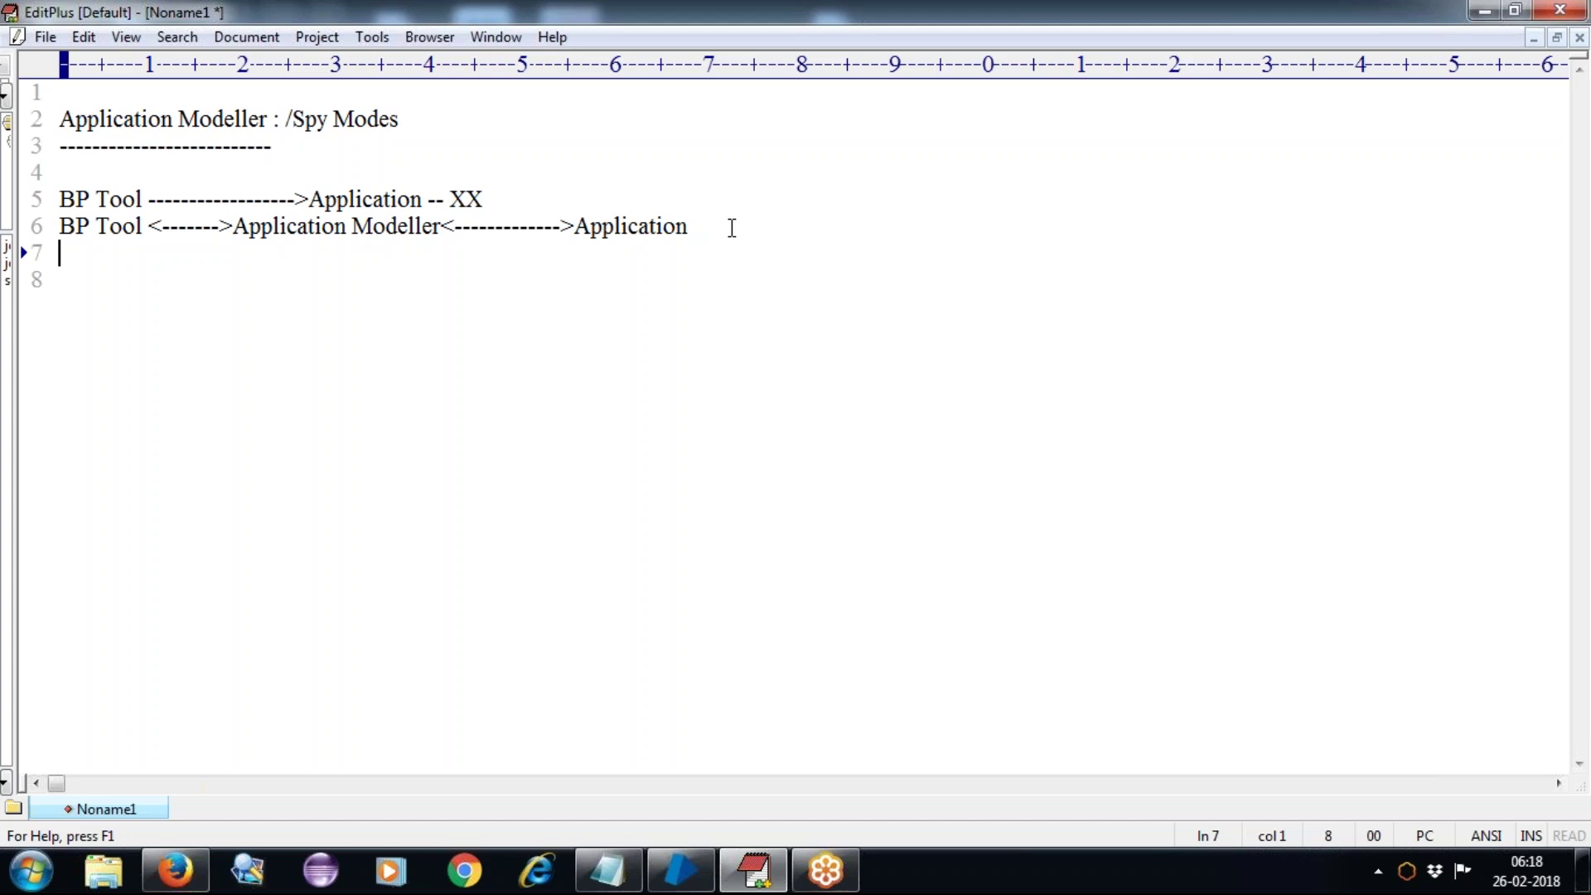
pyautogui.press('Return')
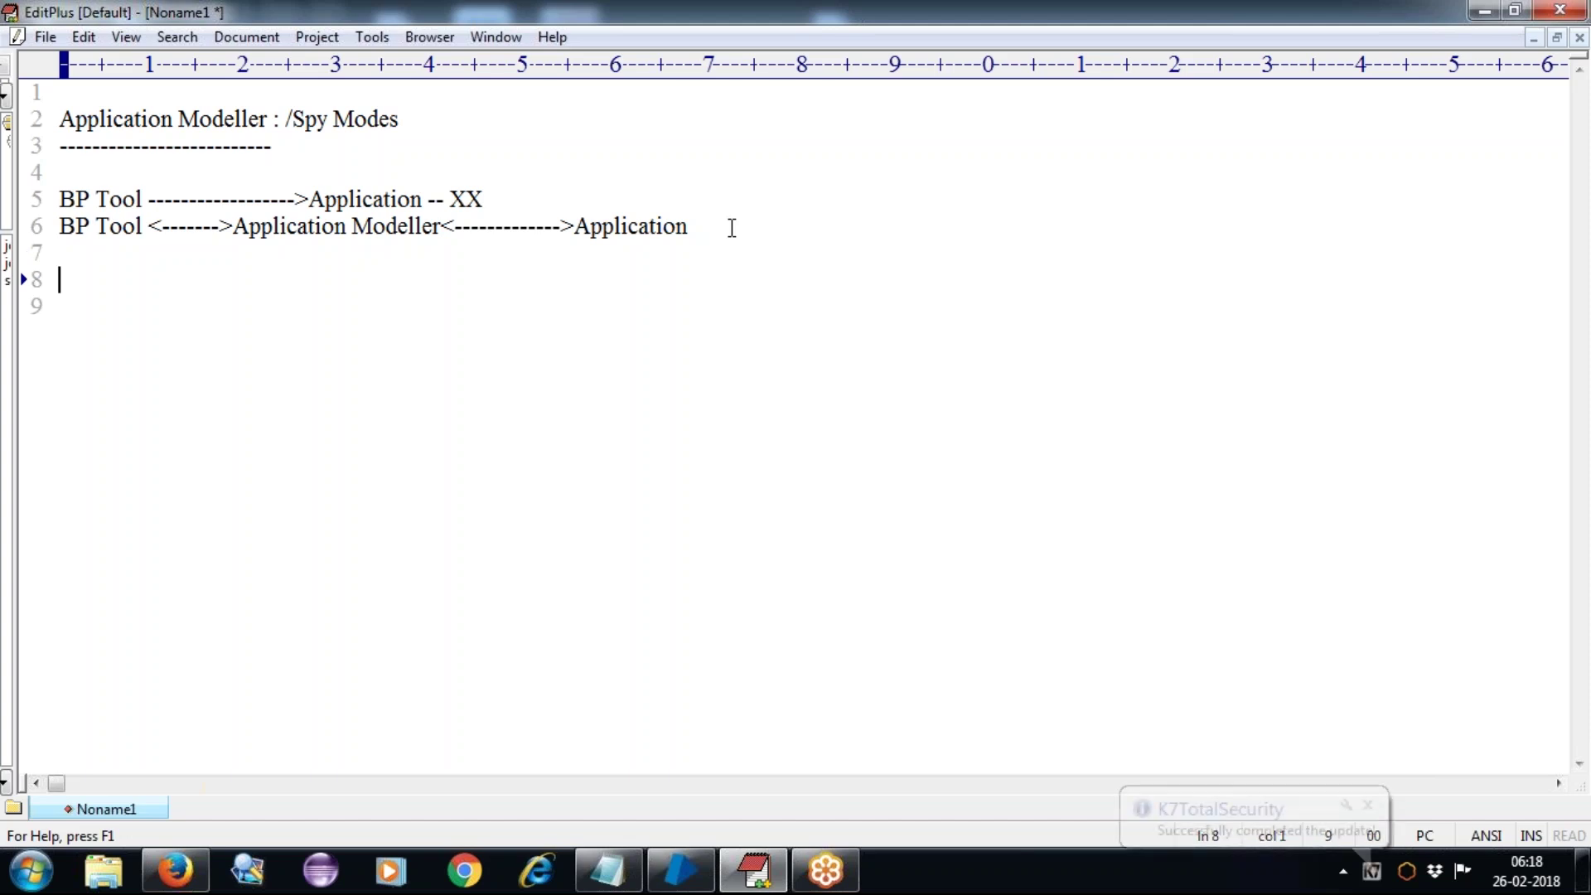
# Step: Type 'Application Modeller --- Spy Modes' and list -->Html Mode, -->Win32Mode, -->Region Mode, -->Aceesbility Mode
pyautogui.write('Applica')
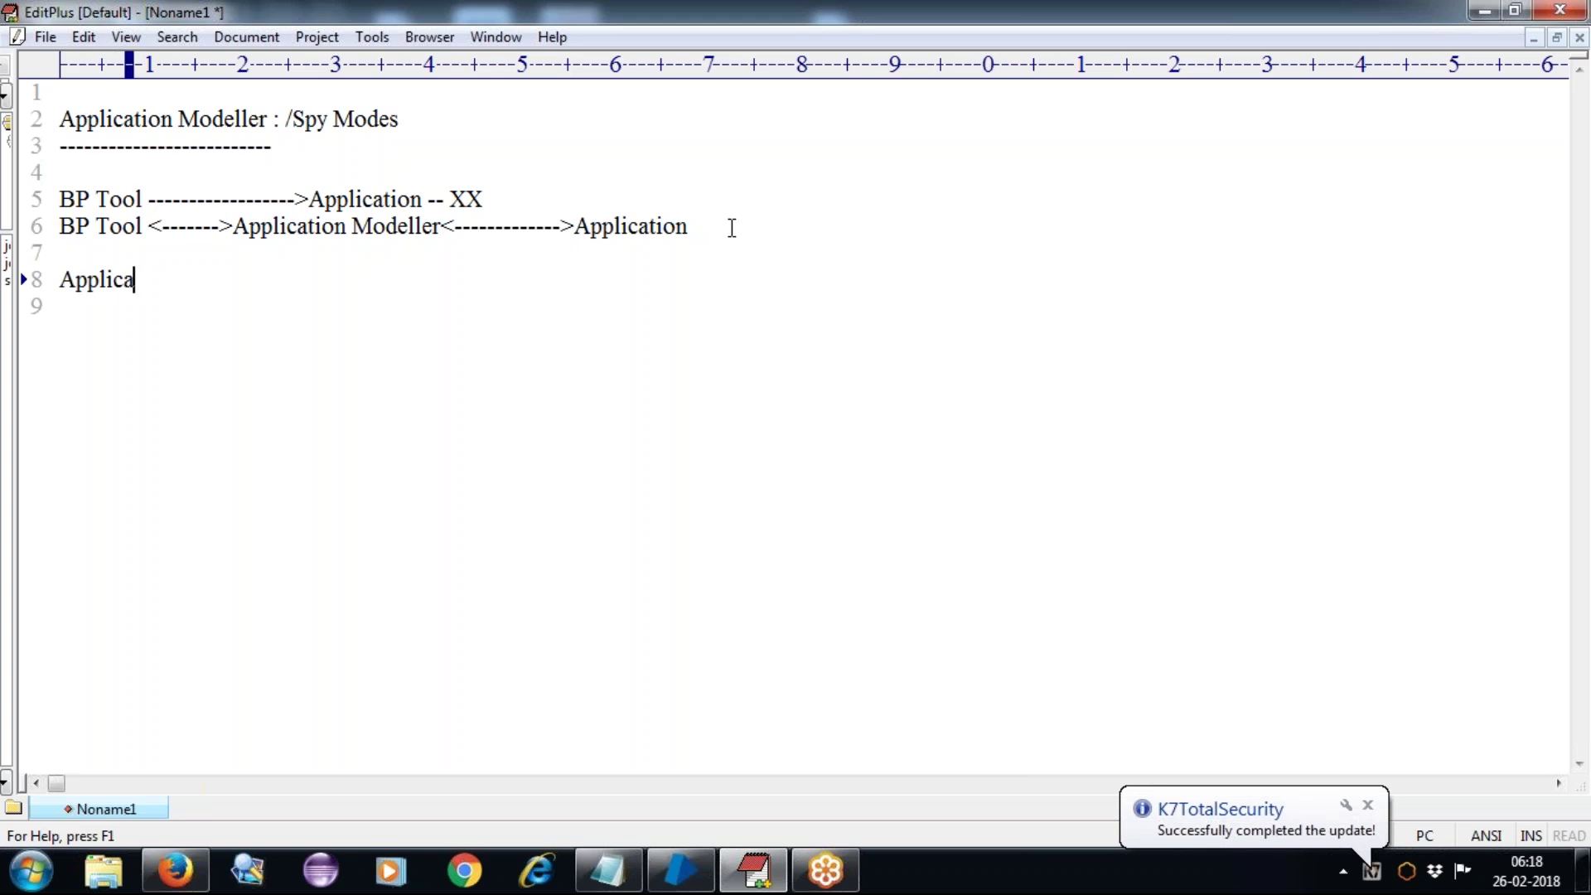
pyautogui.write('tion Mode')
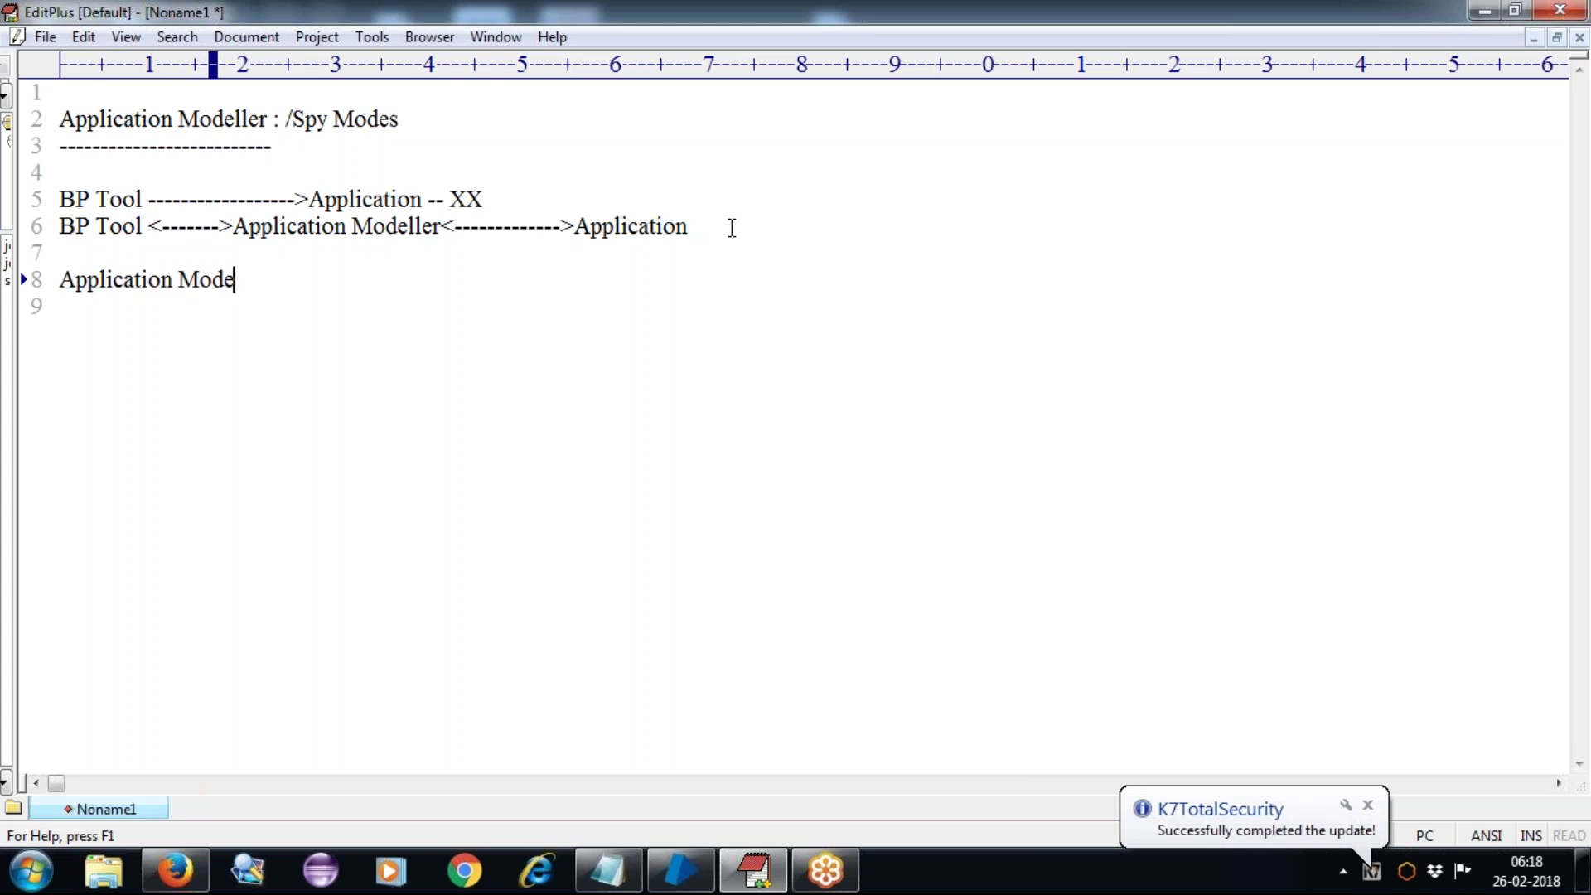
pyautogui.write('ller --- Spy Modes')
pyautogui.press('Return')
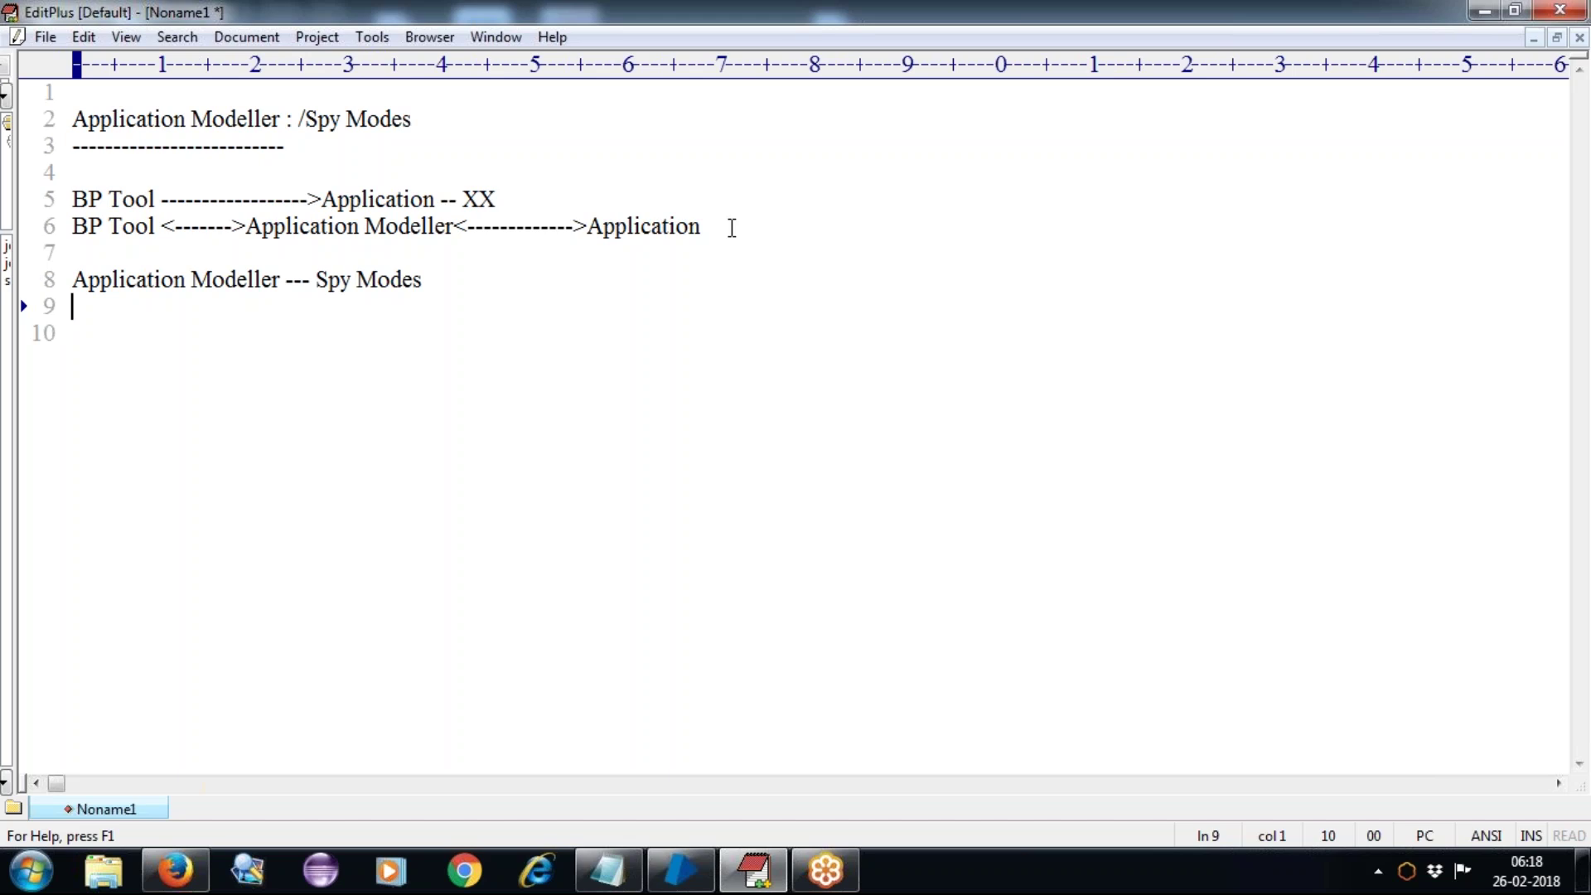
pyautogui.write('-->Html Mode')
pyautogui.press('Return')
pyautogui.write('-->')
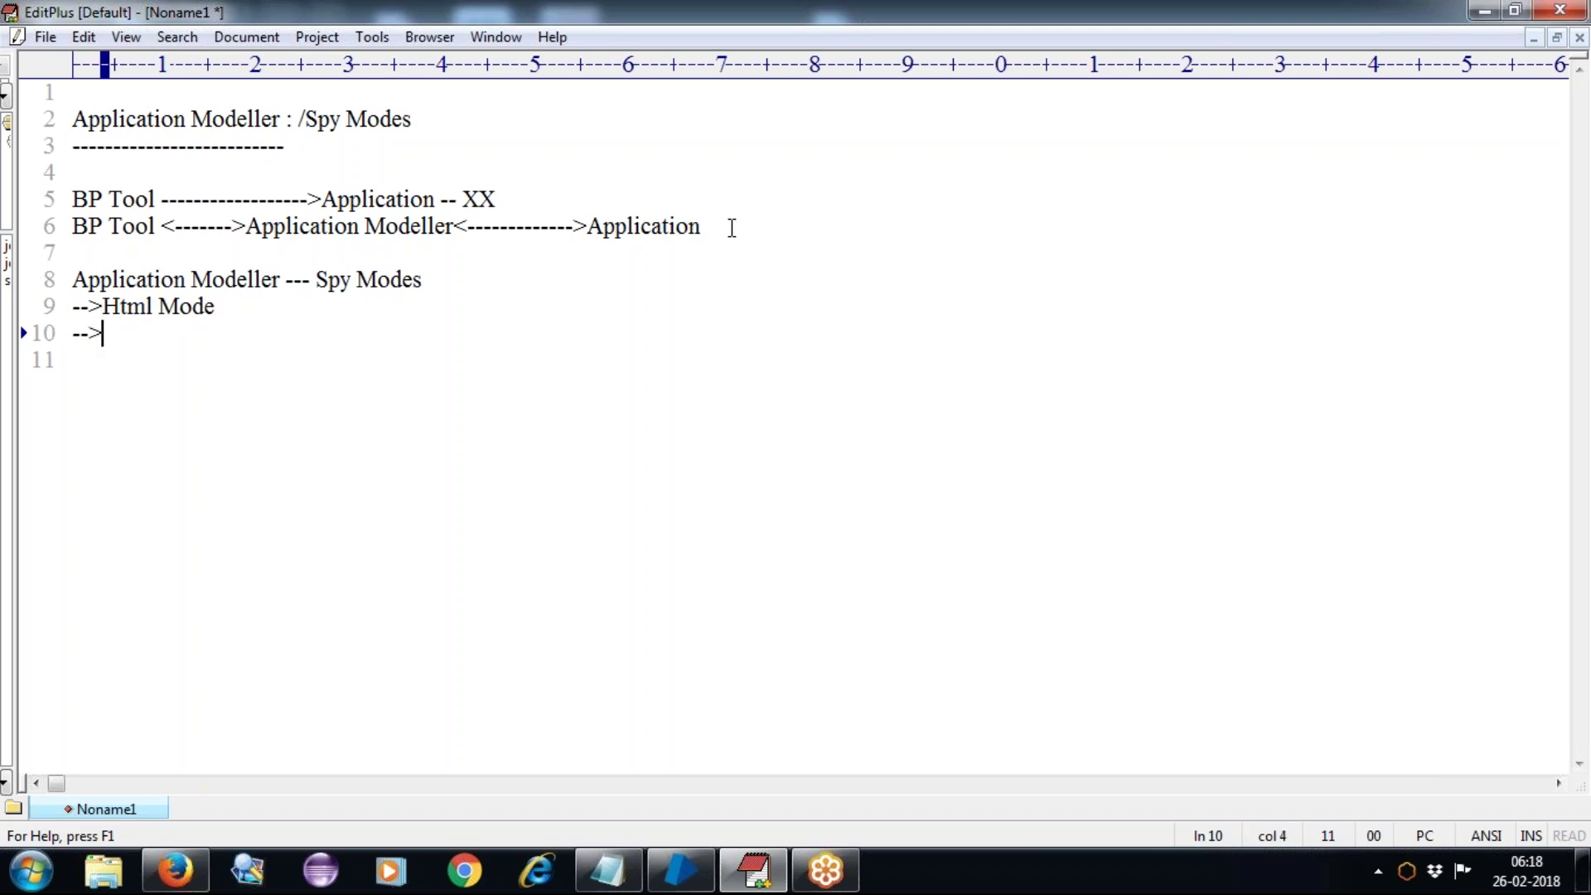
pyautogui.write('Win32Mode')
pyautogui.press('Return')
pyautogui.write('-->Region Mode')
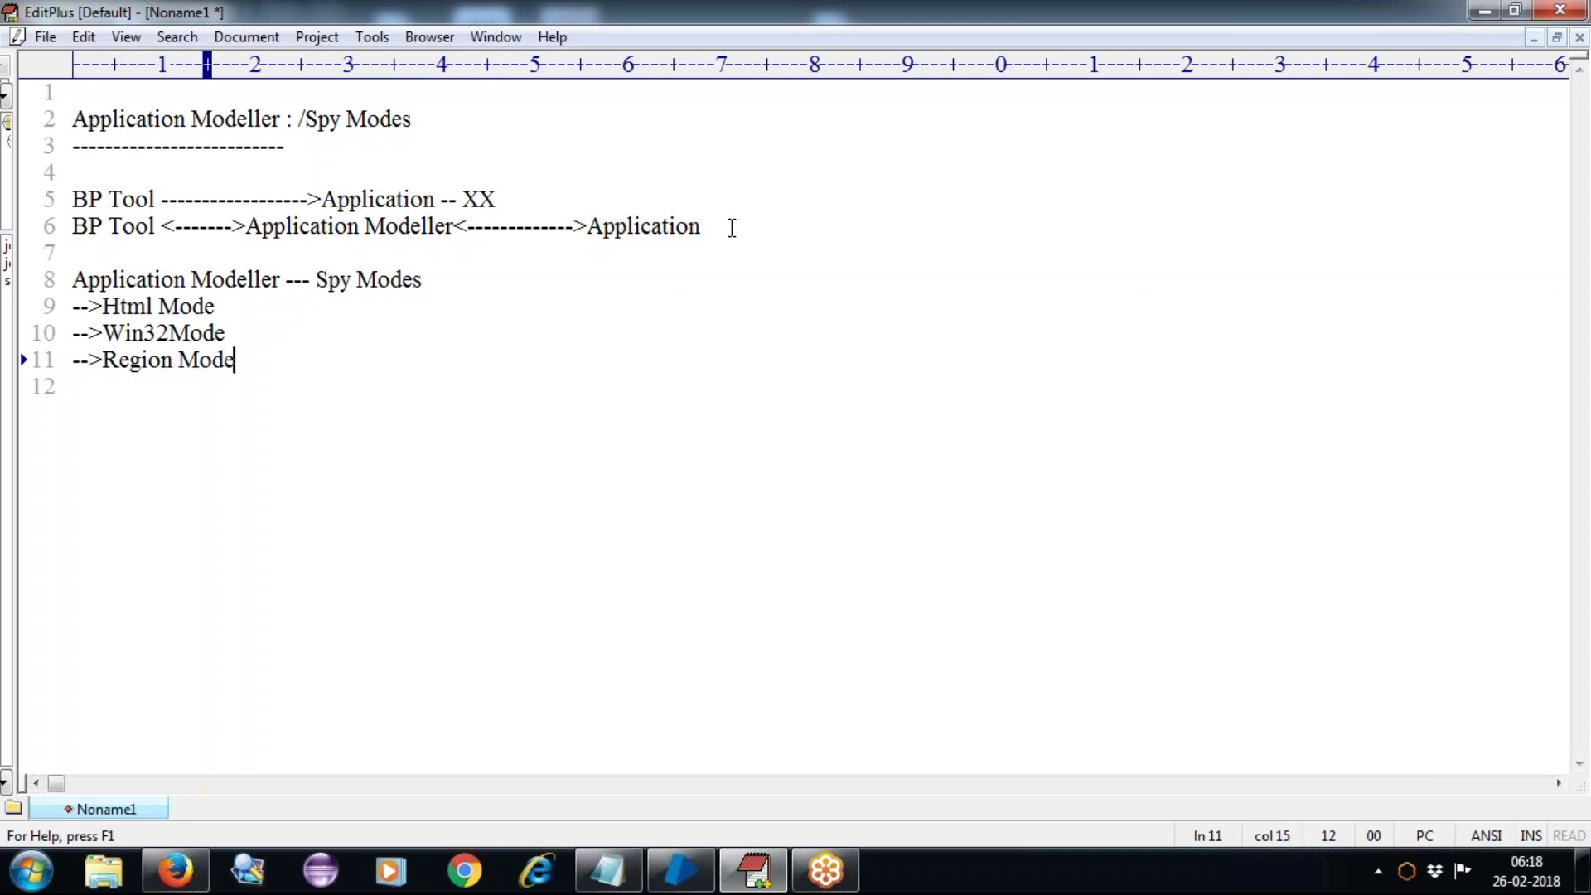
pyautogui.press('Return')
pyautogui.write('-->')
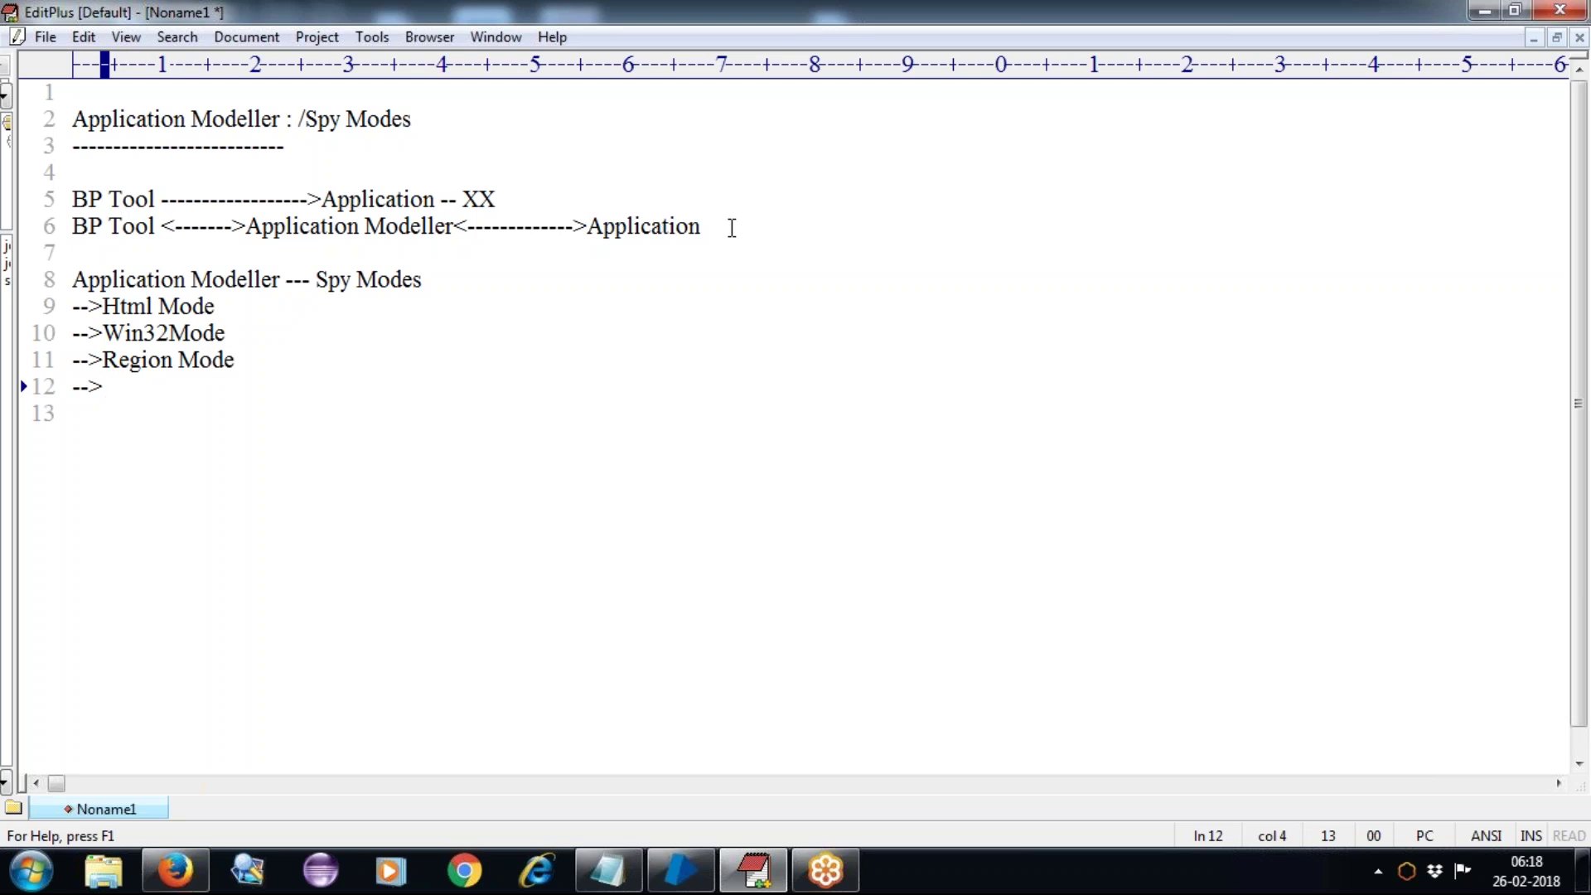
pyautogui.write('Aceesbil')
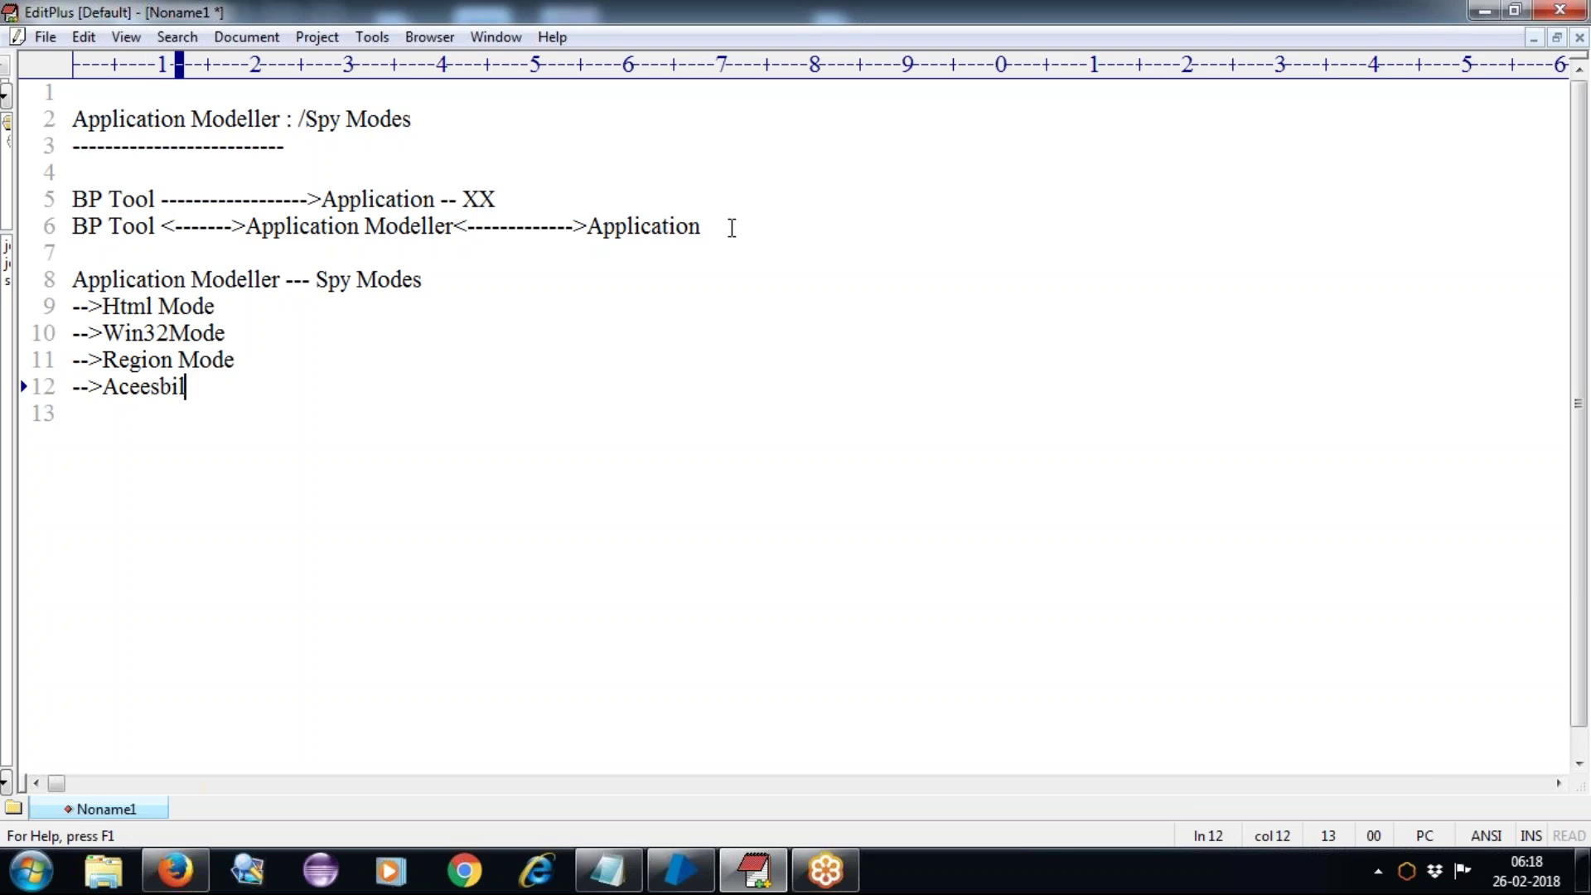
pyautogui.write('ity Mode')
pyautogui.press('Return')
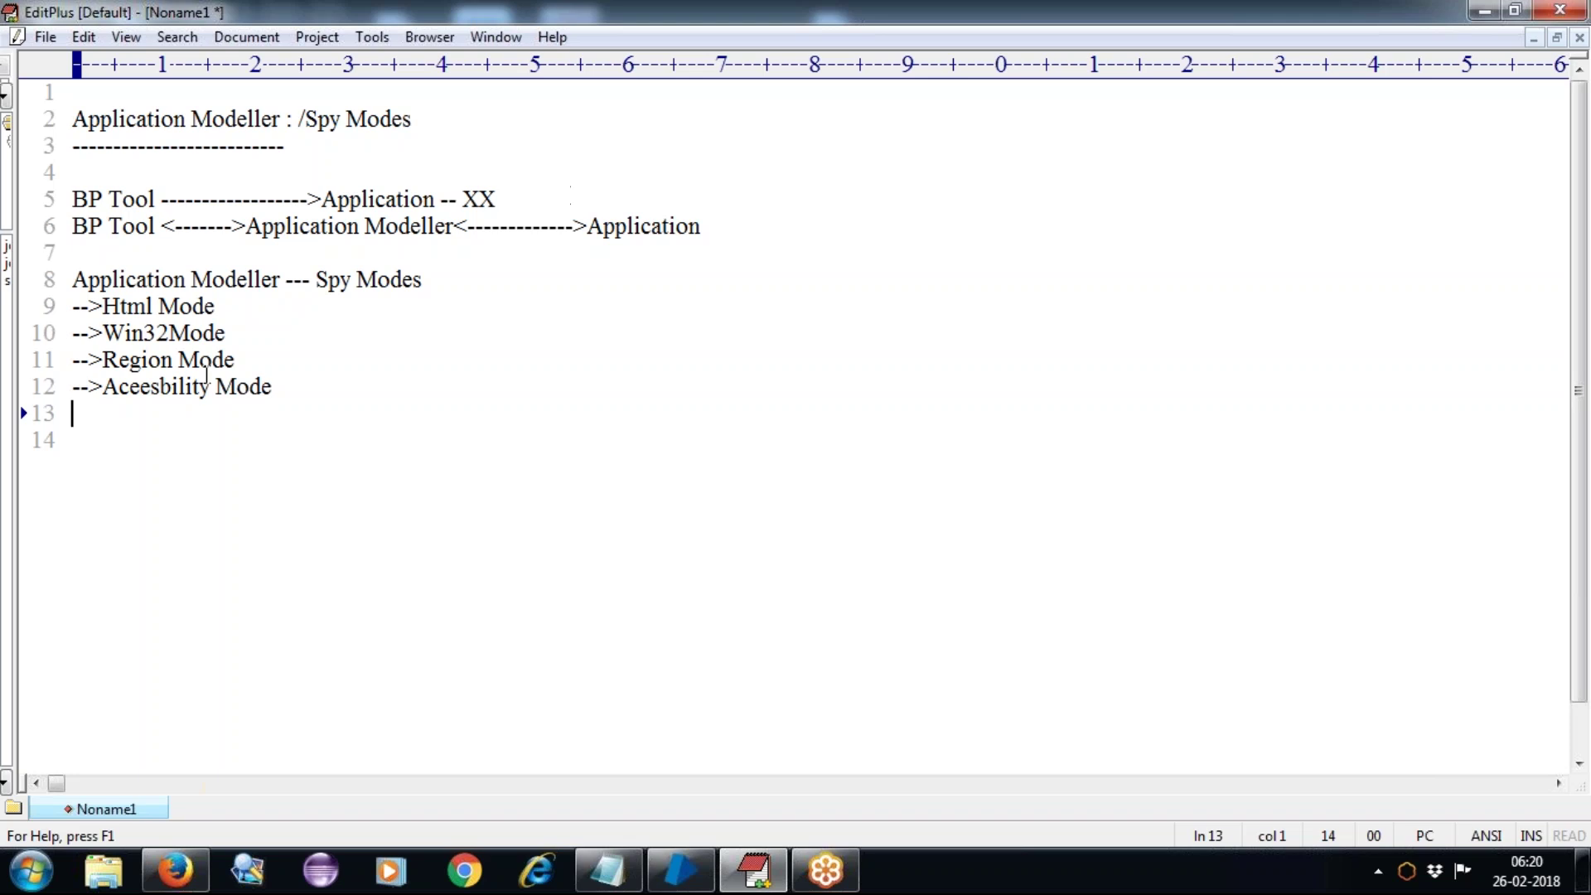
# Step: Append '----Web Based Application' to Html Mode and '---Windows Applications' to Win32Mode
pyautogui.click(248, 314)
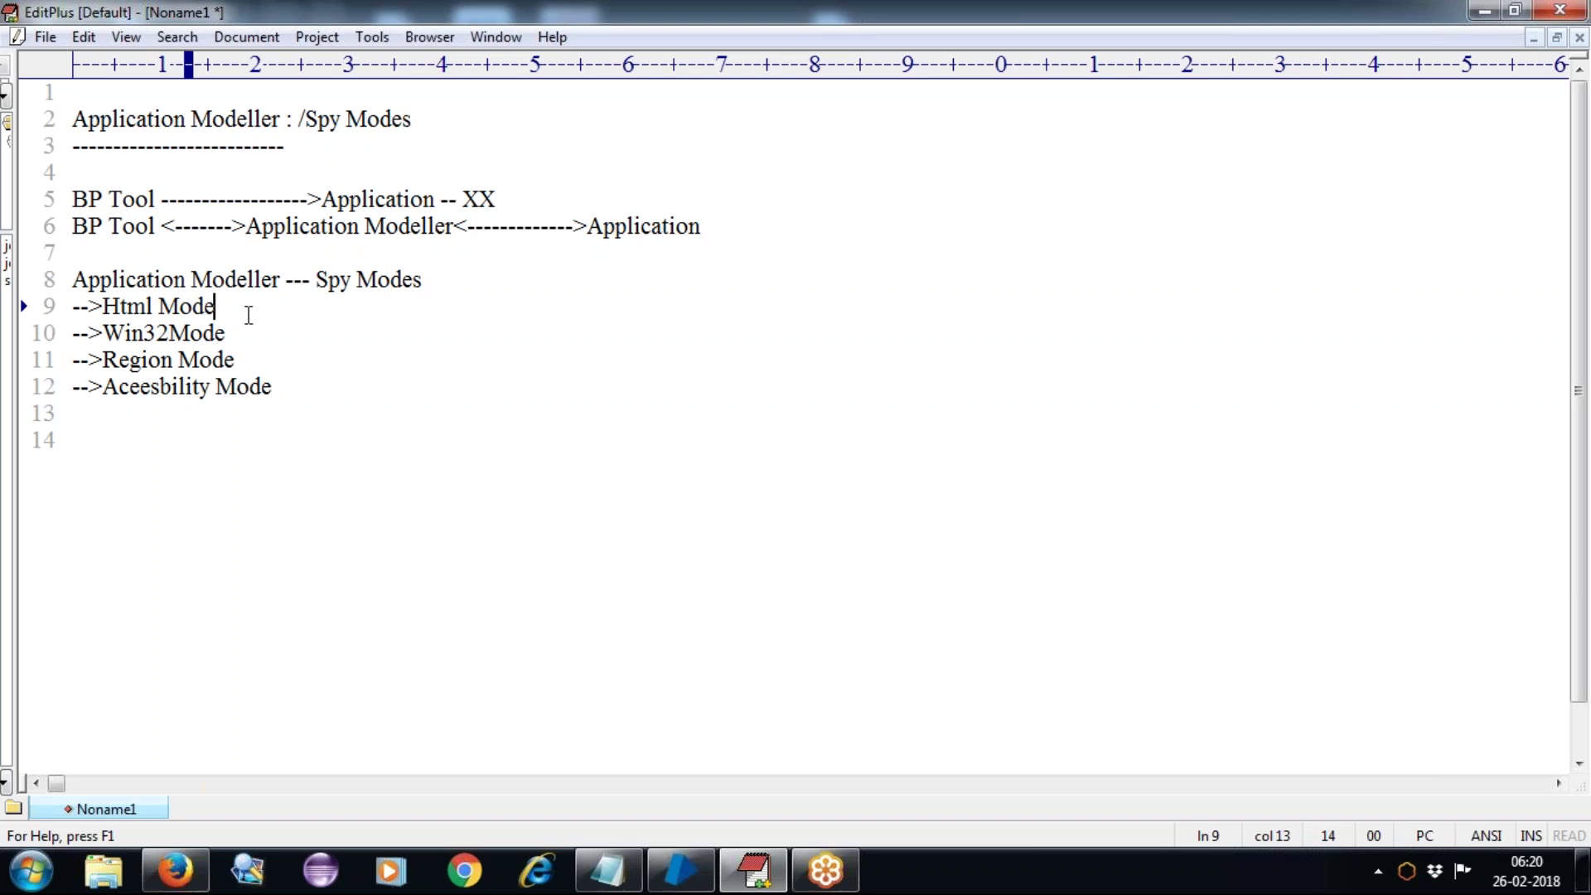
pyautogui.write('----')
pyautogui.write('Web')
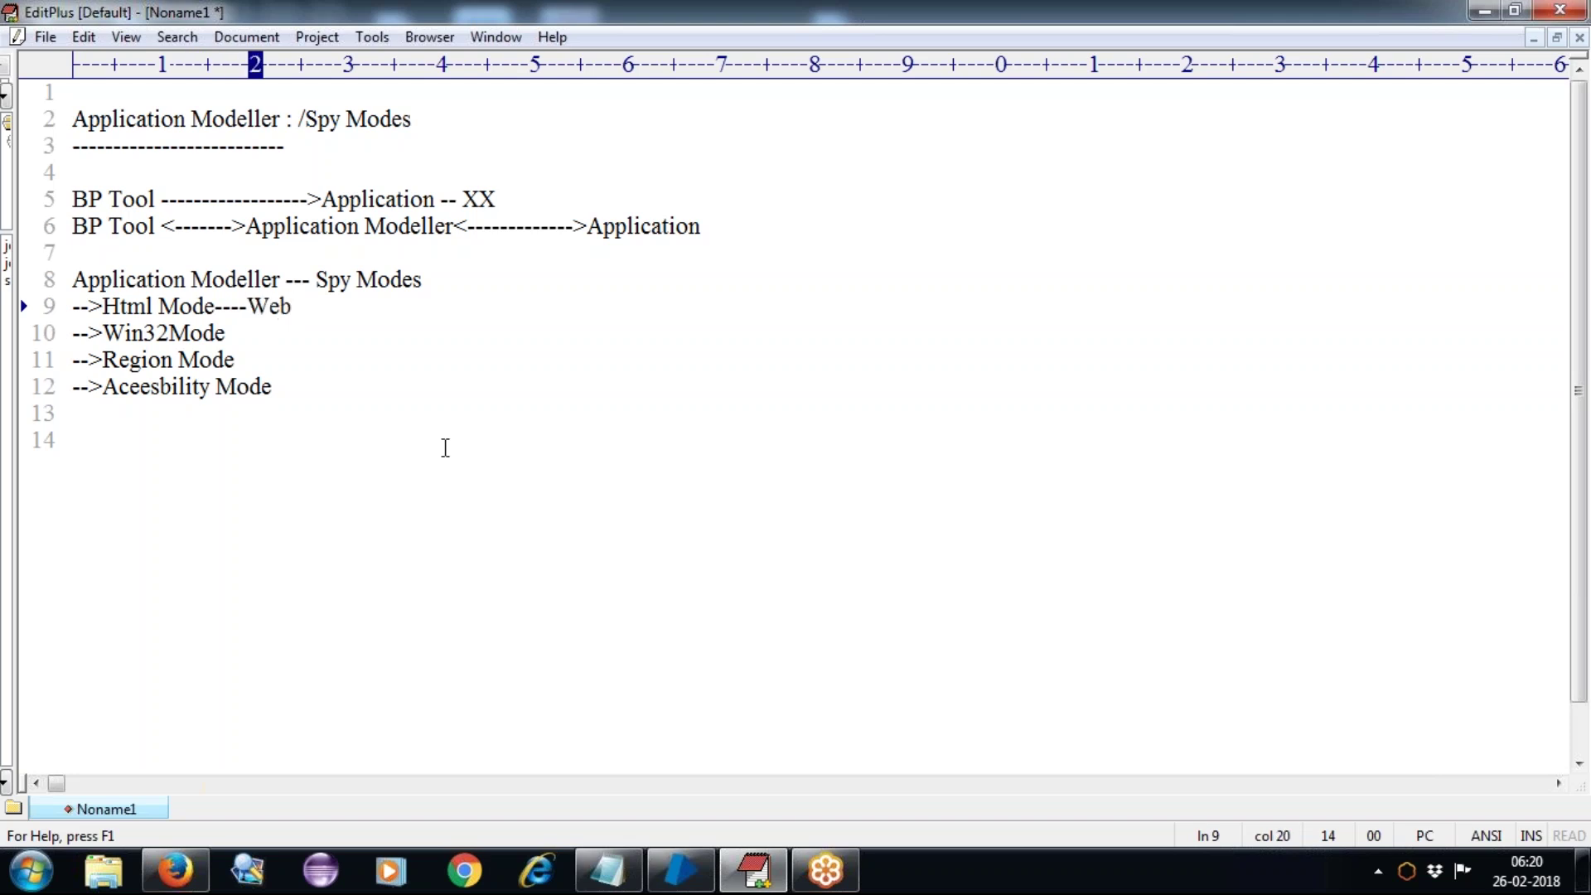
pyautogui.write(' Base')
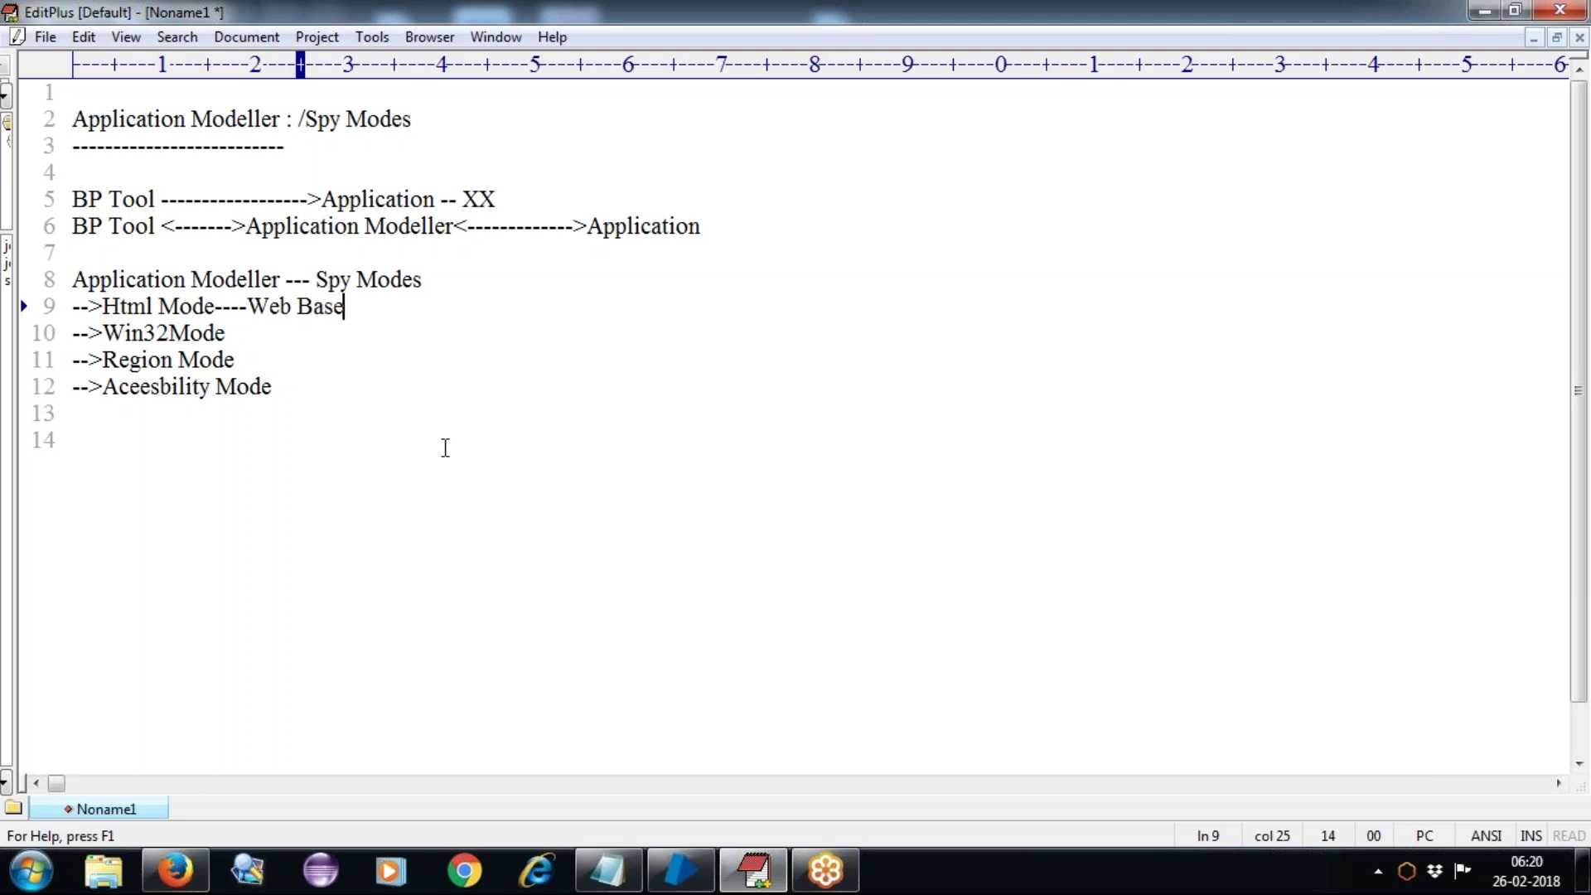
pyautogui.write('d Appli')
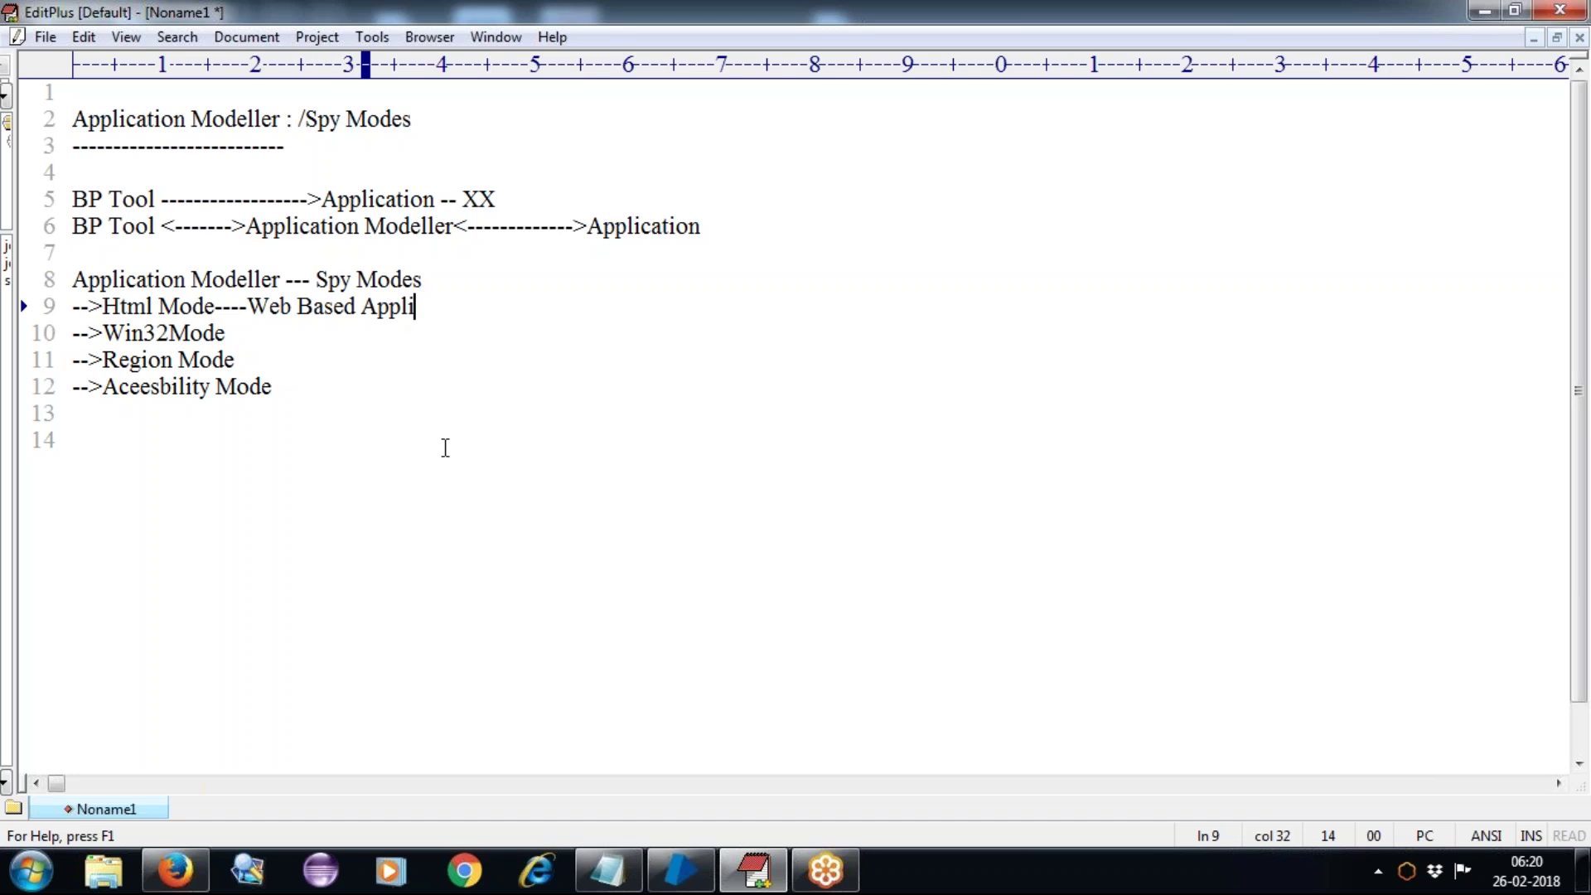
pyautogui.write('cation')
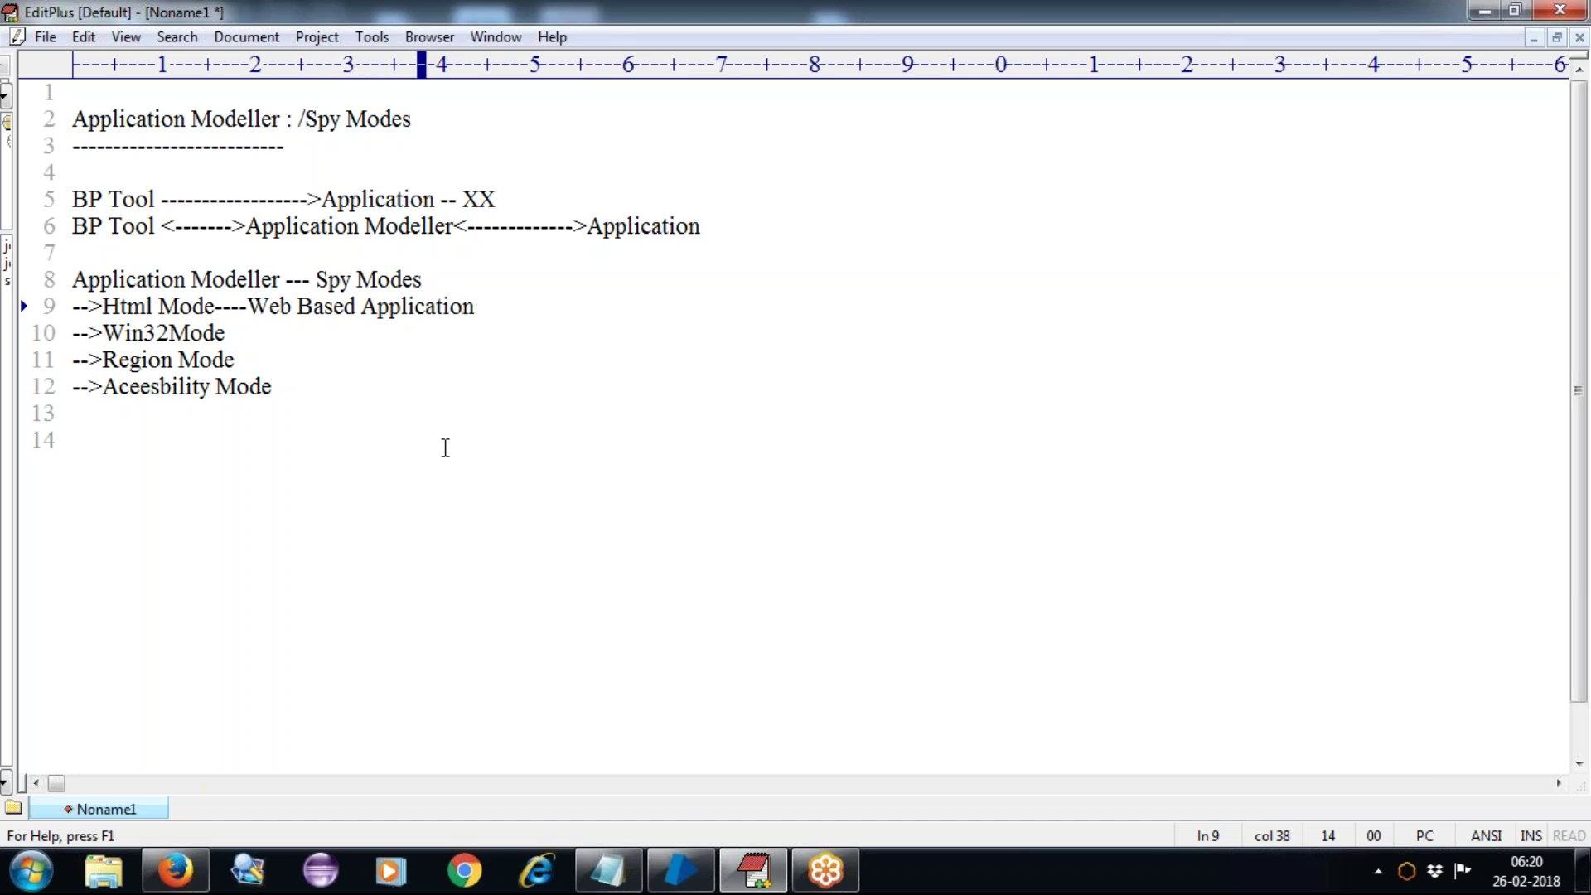
pyautogui.click(239, 333)
pyautogui.write('---')
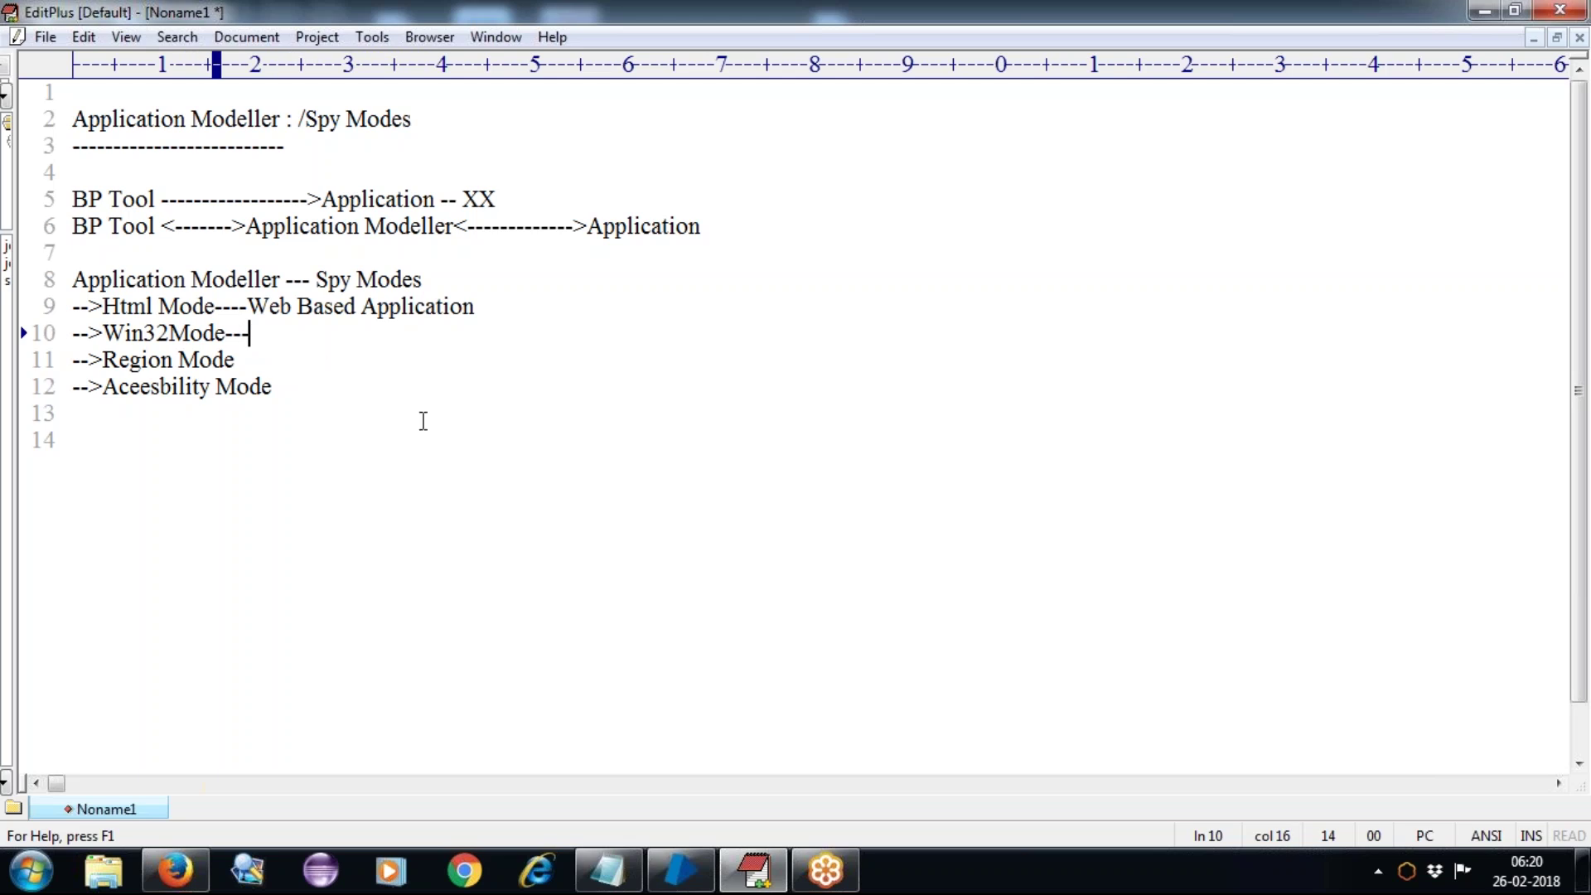
pyautogui.write('Wind')
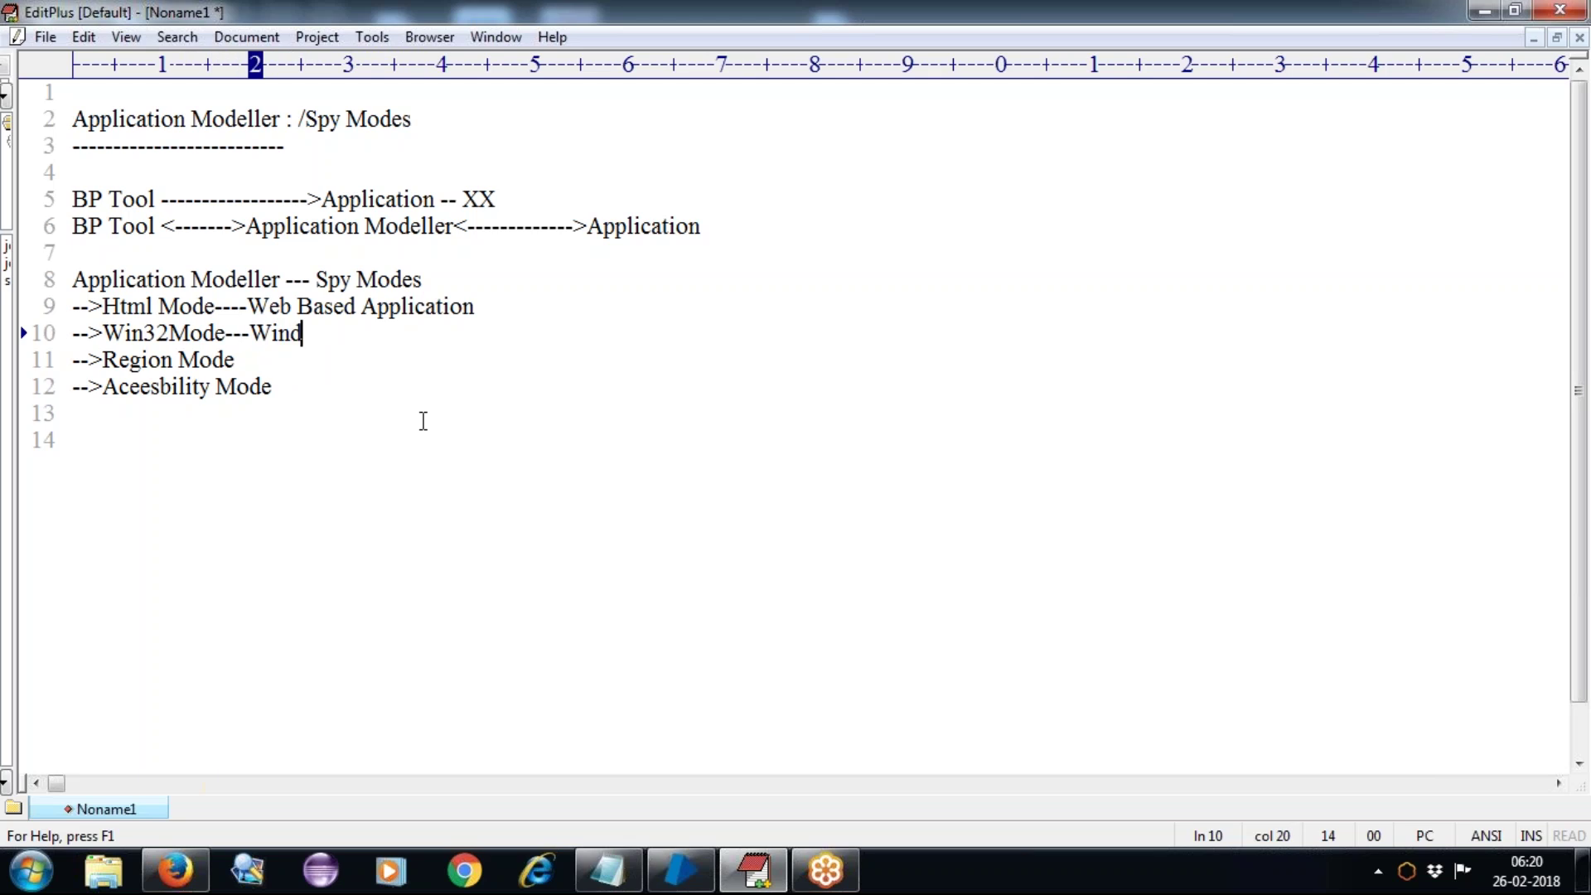
pyautogui.write('ows Appl')
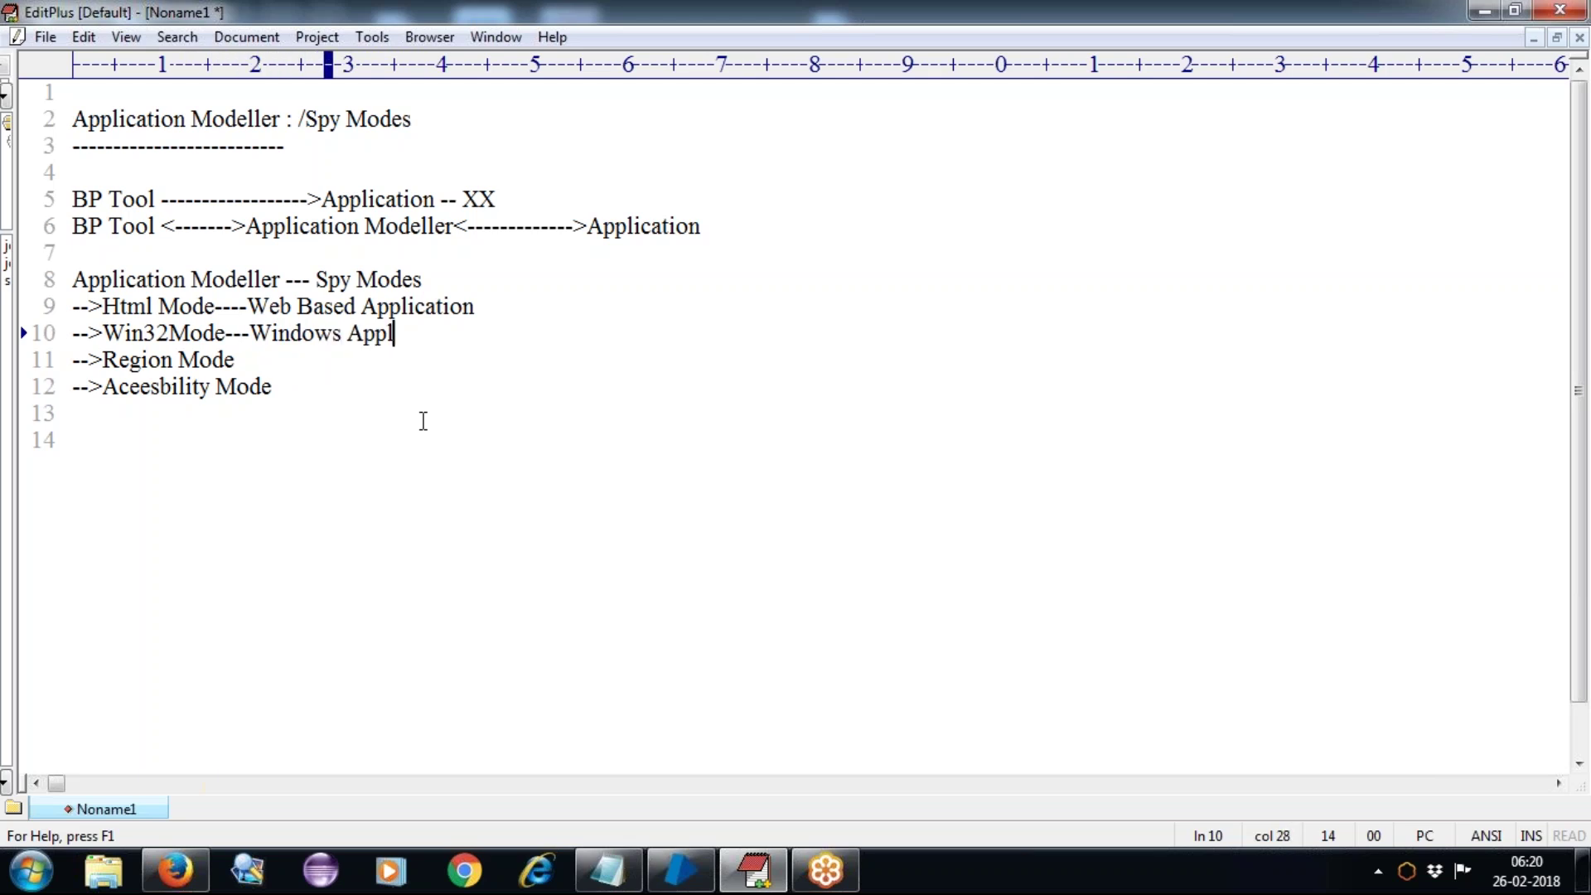
pyautogui.write('ications')
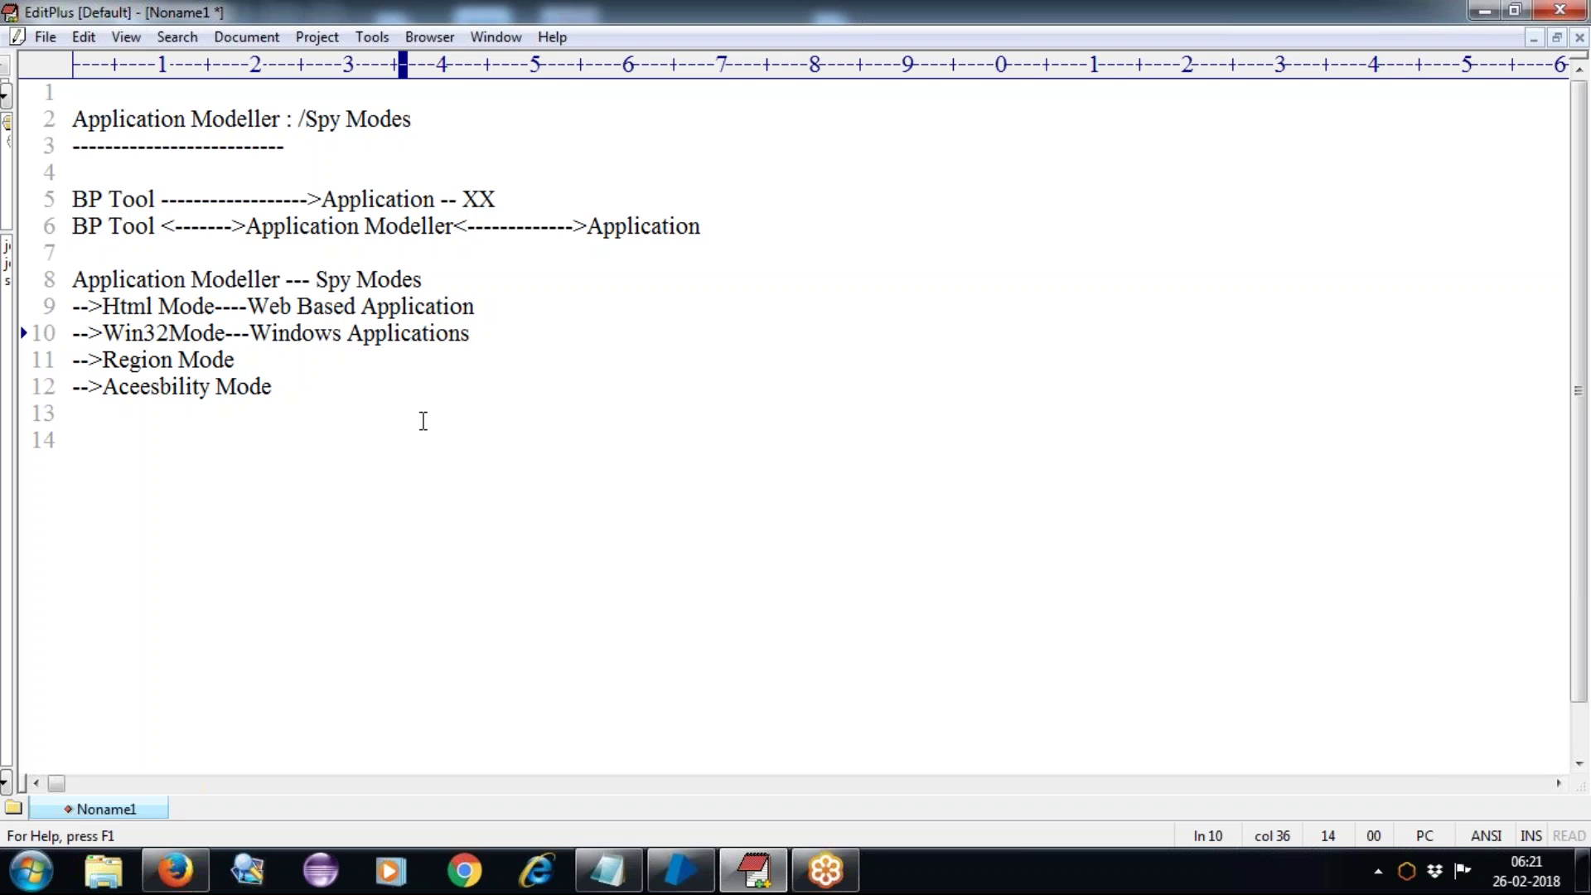
# Step: Append '--- Any Applications --- but in the form of Images' to Region Mode and '---' to Aceesbility Mode
pyautogui.click(261, 358)
pyautogui.write('--- Aby')
pyautogui.press('BackSpace')
pyautogui.press('BackSpace')
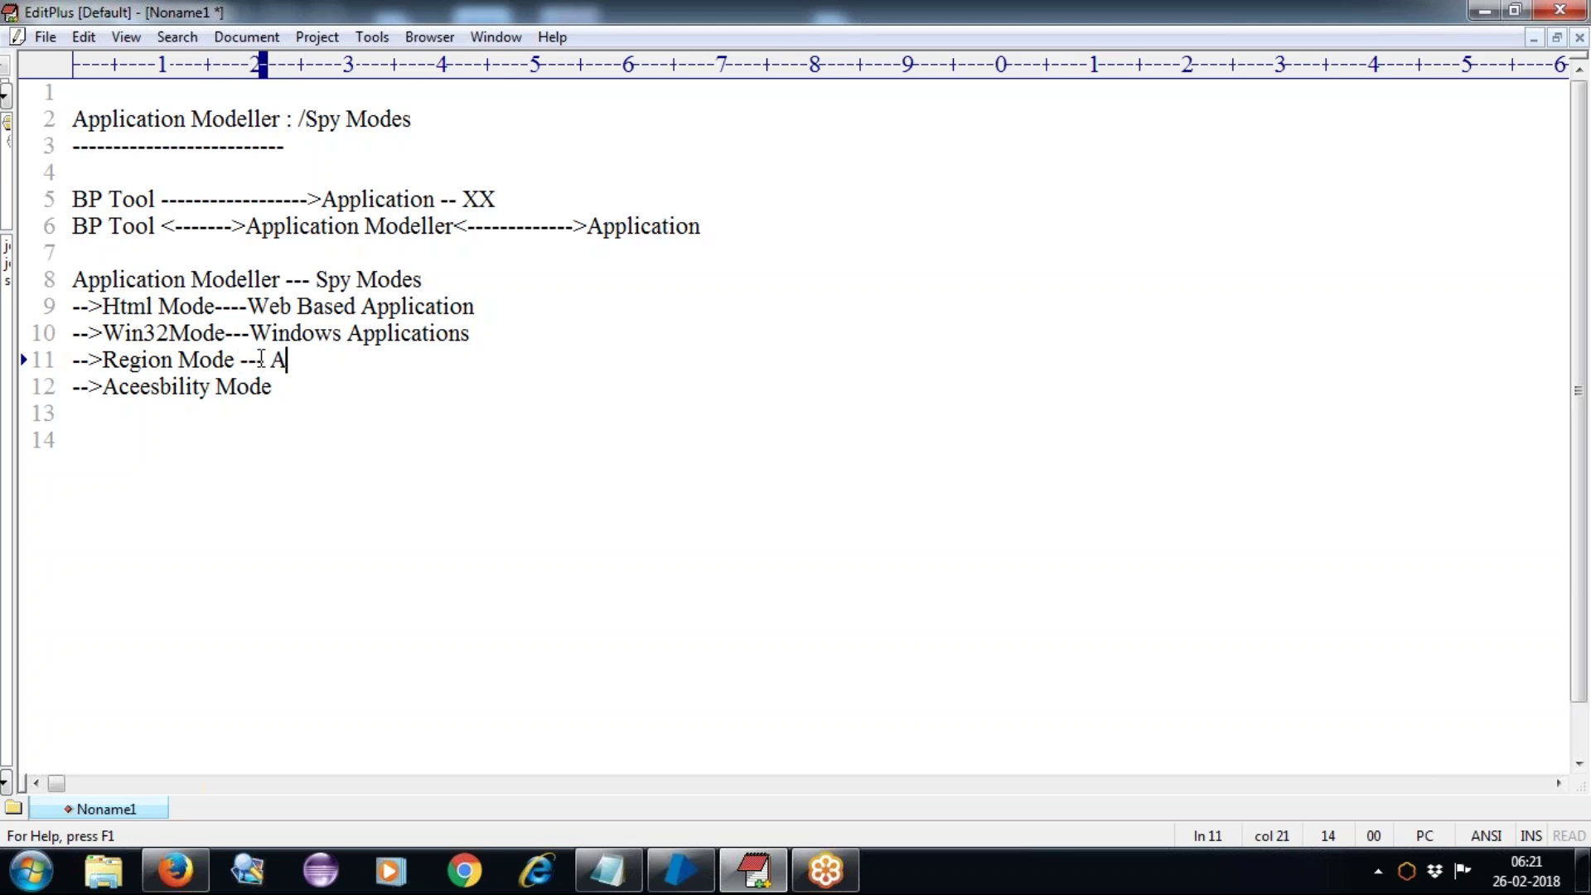
pyautogui.write('ny App')
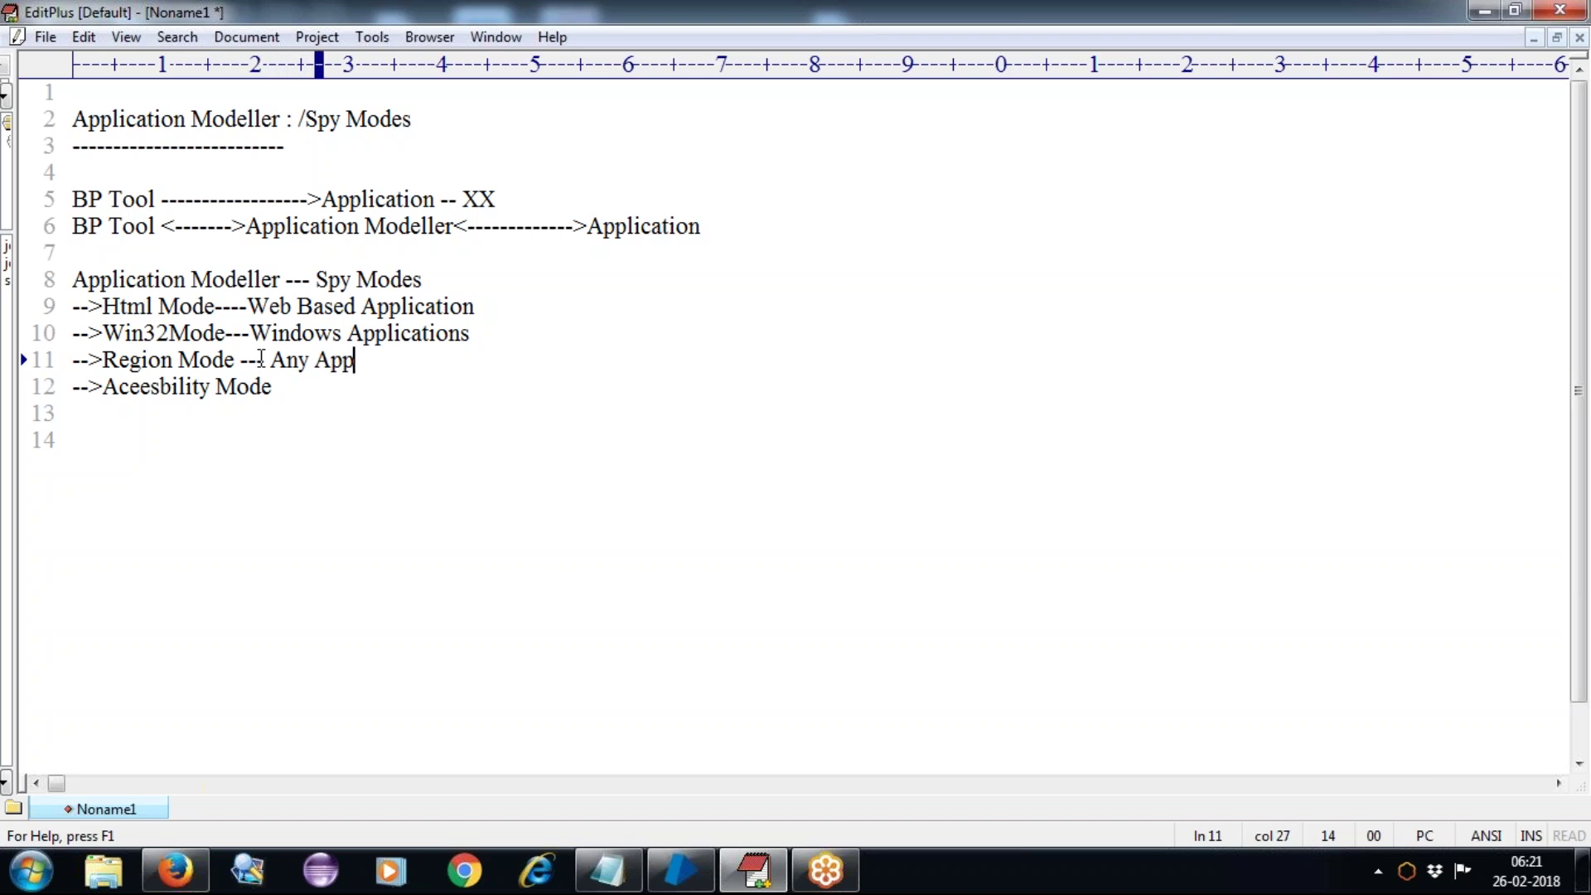
pyautogui.write('lication')
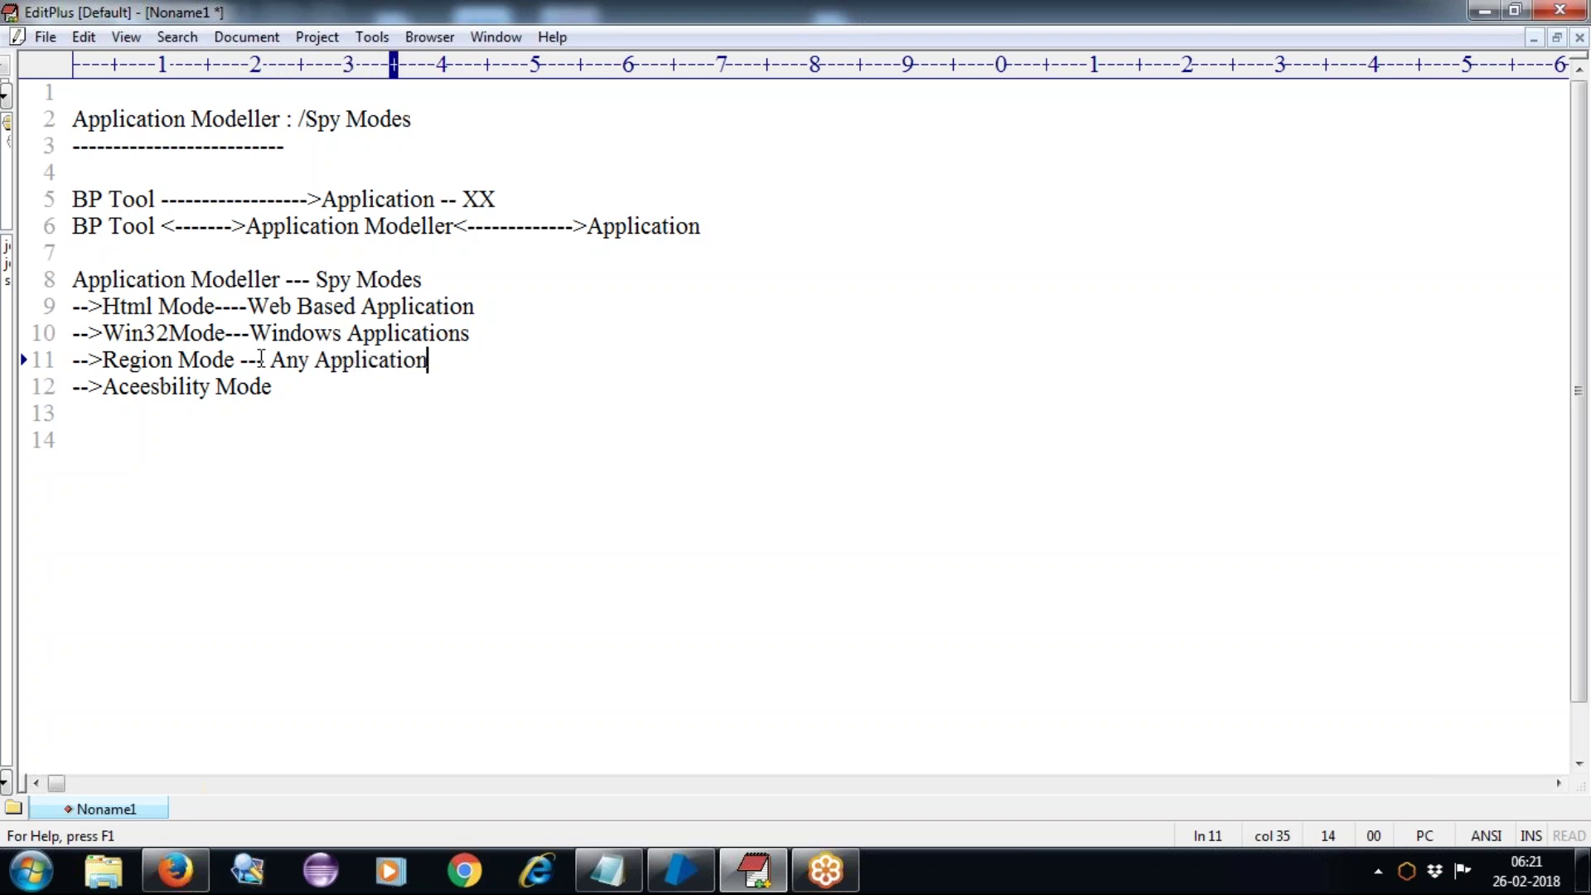
pyautogui.write('s ---')
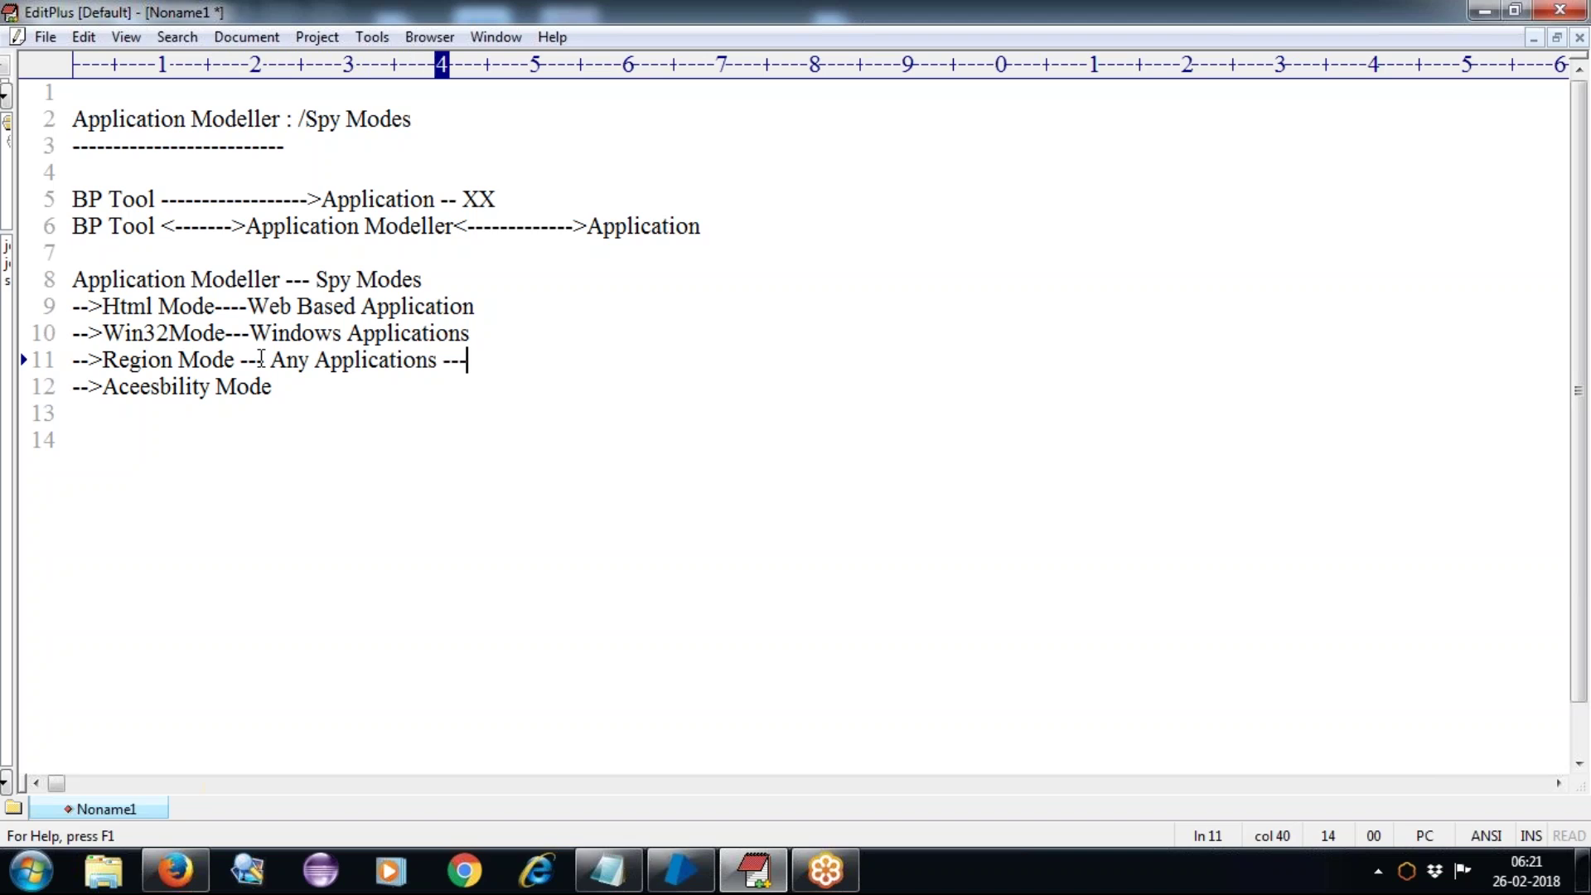
pyautogui.write(' but in the ')
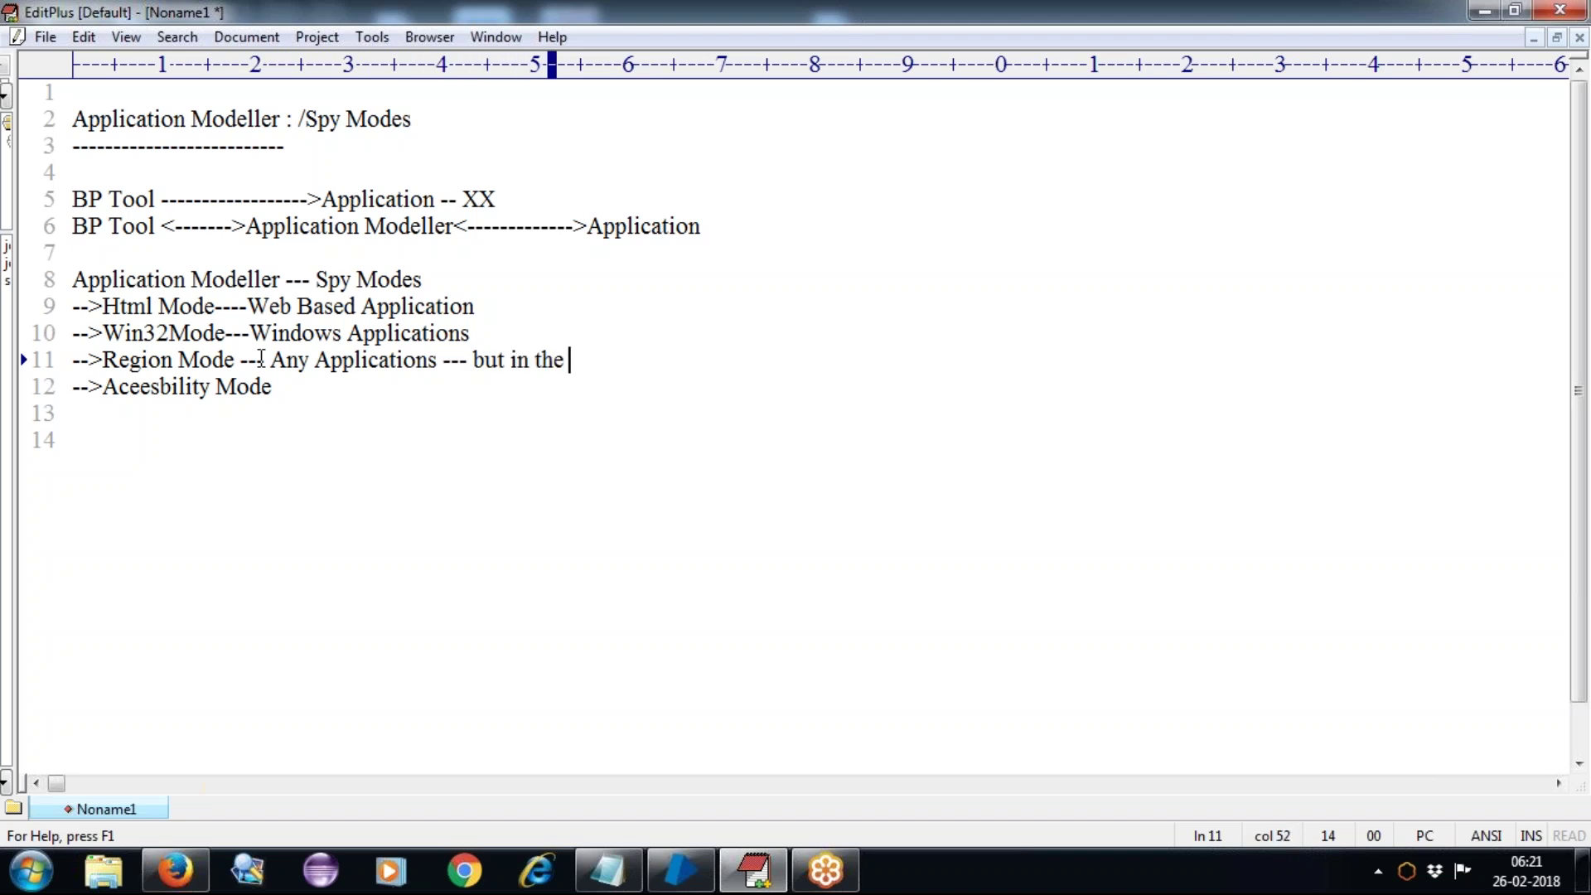
pyautogui.write('form of ')
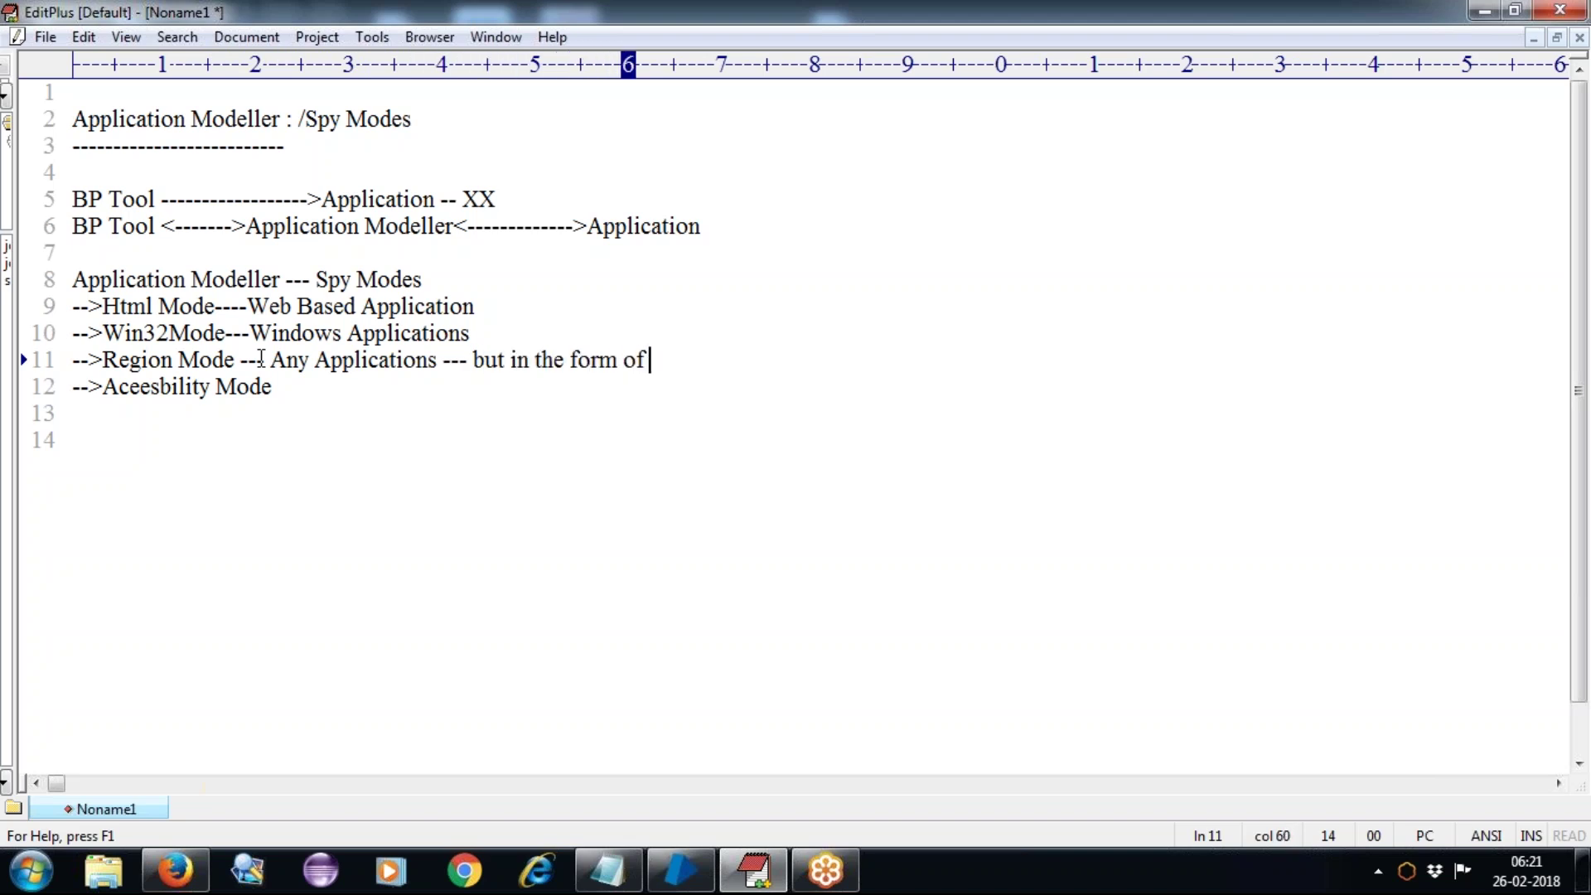
pyautogui.write('Images')
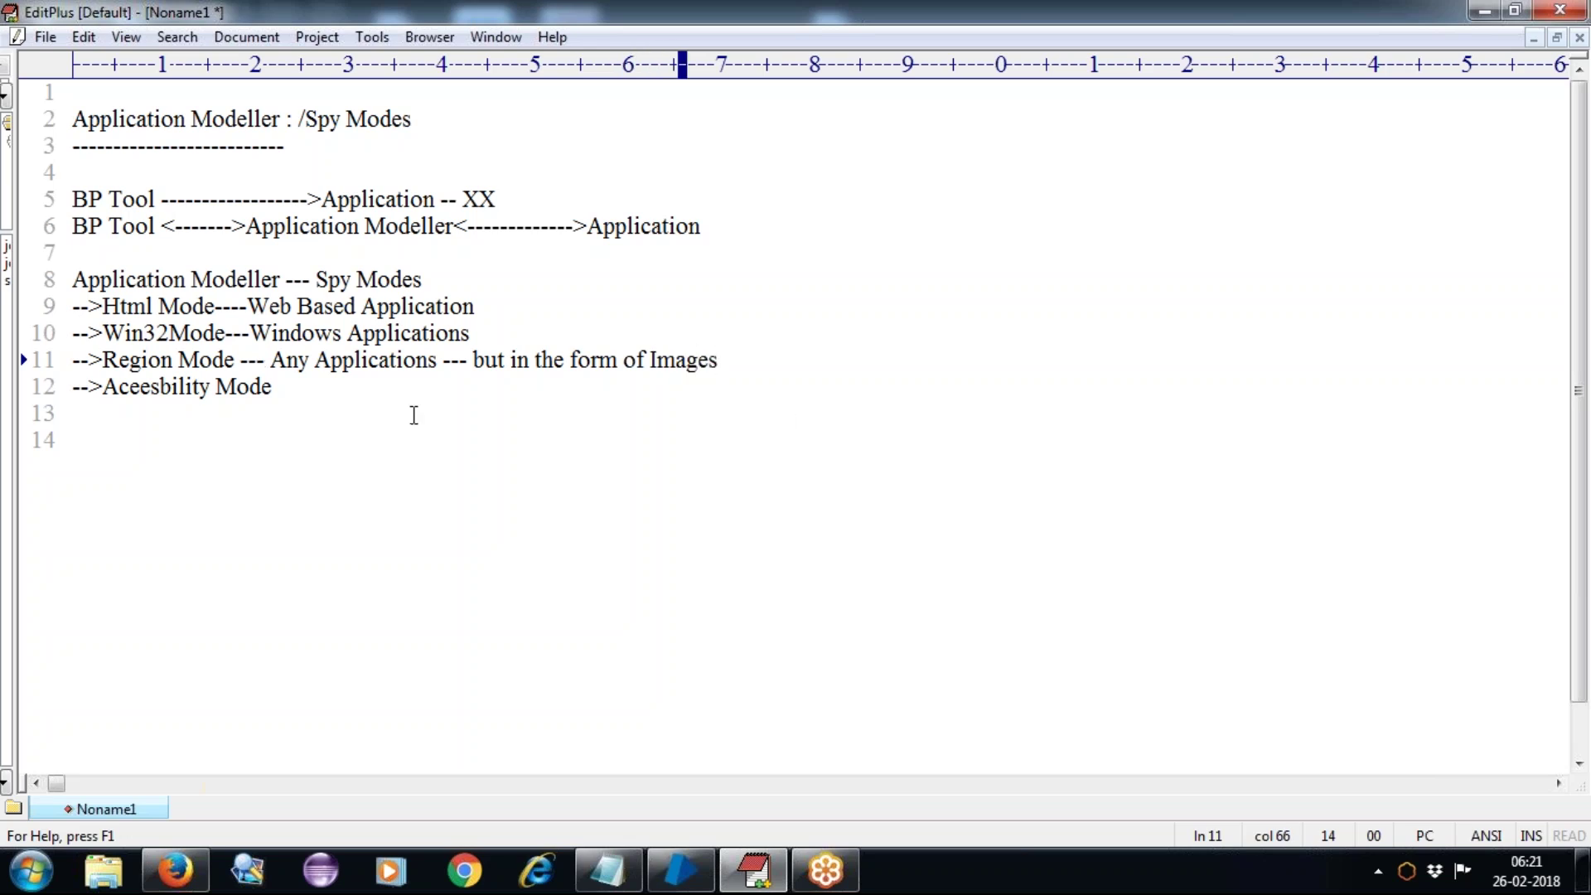
pyautogui.click(315, 385)
pyautogui.write('---')
# Step: Complete line 12 as 'Aceesbility Mode --- Any Application' and leave an empty line below it
pyautogui.write('A')
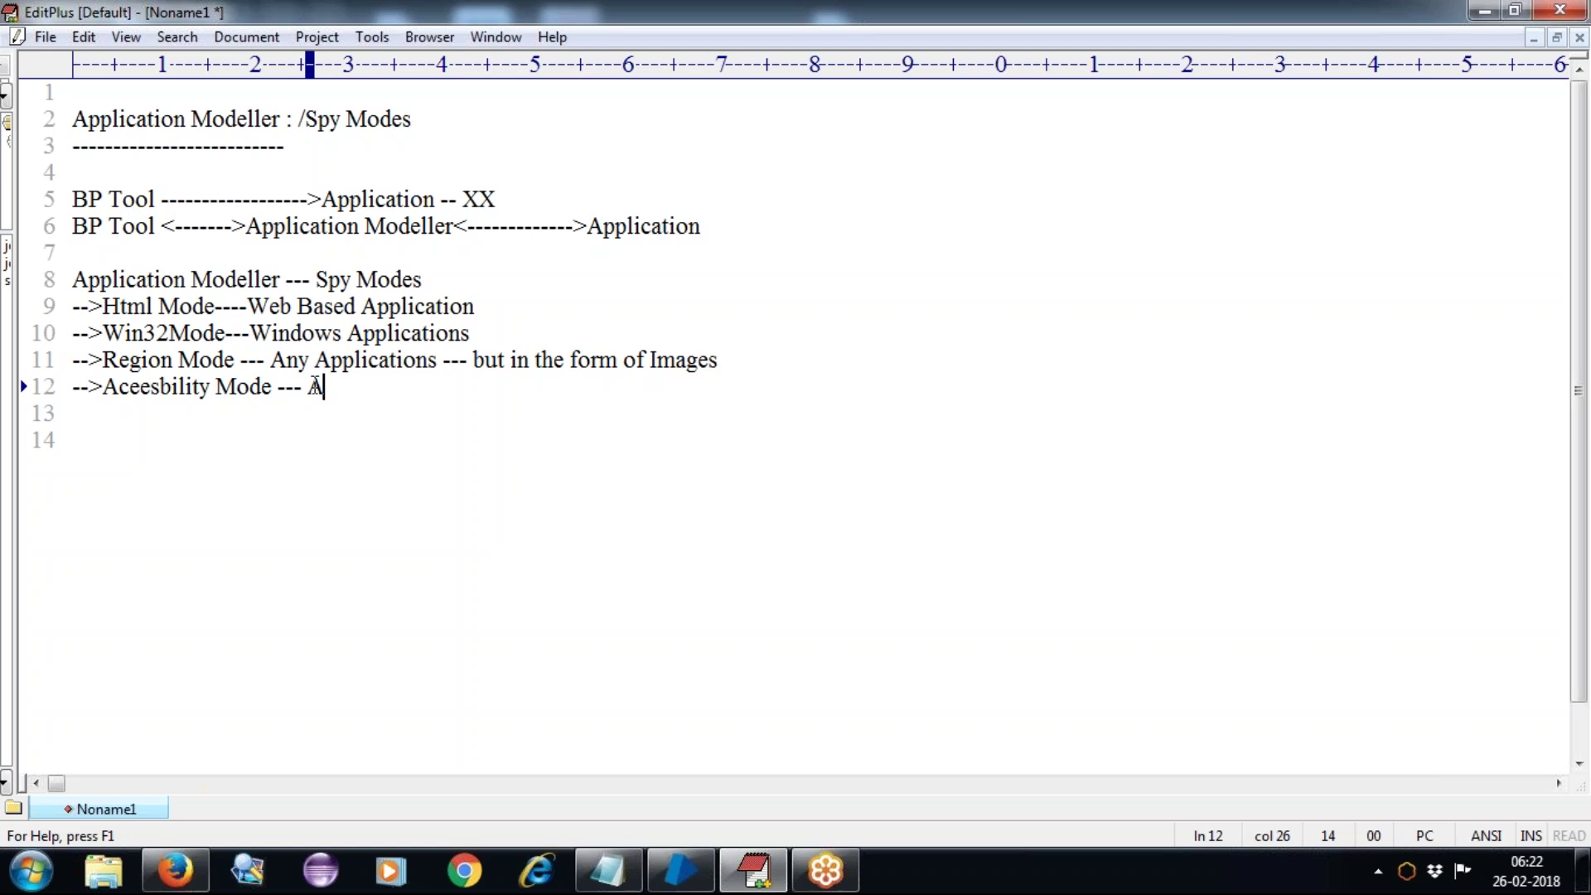
pyautogui.write('ny App')
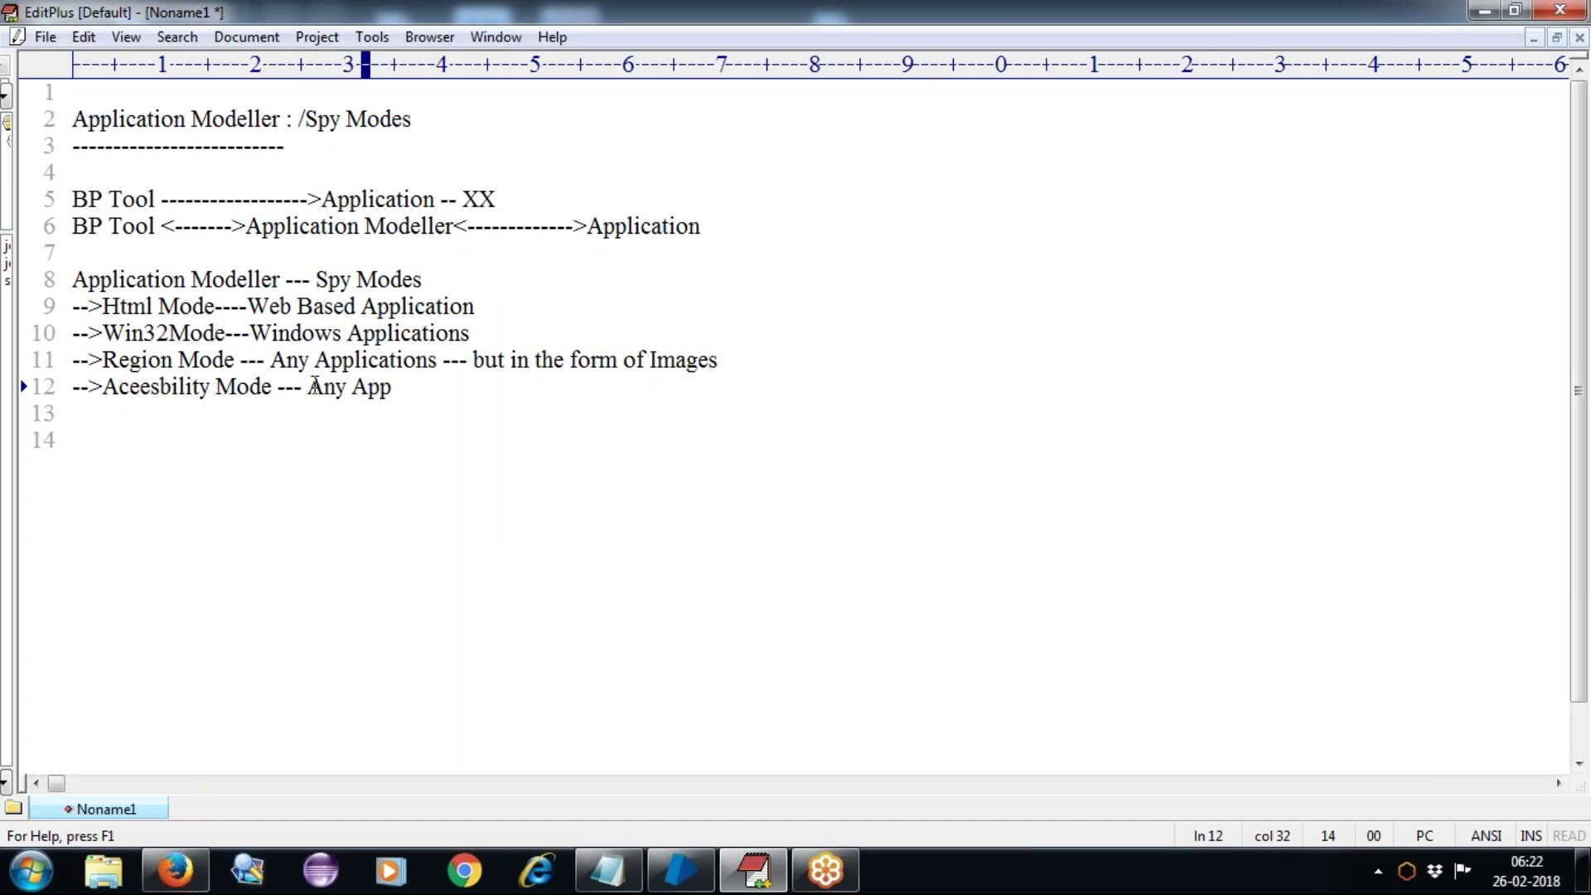
pyautogui.write('lication')
pyautogui.press('Return')
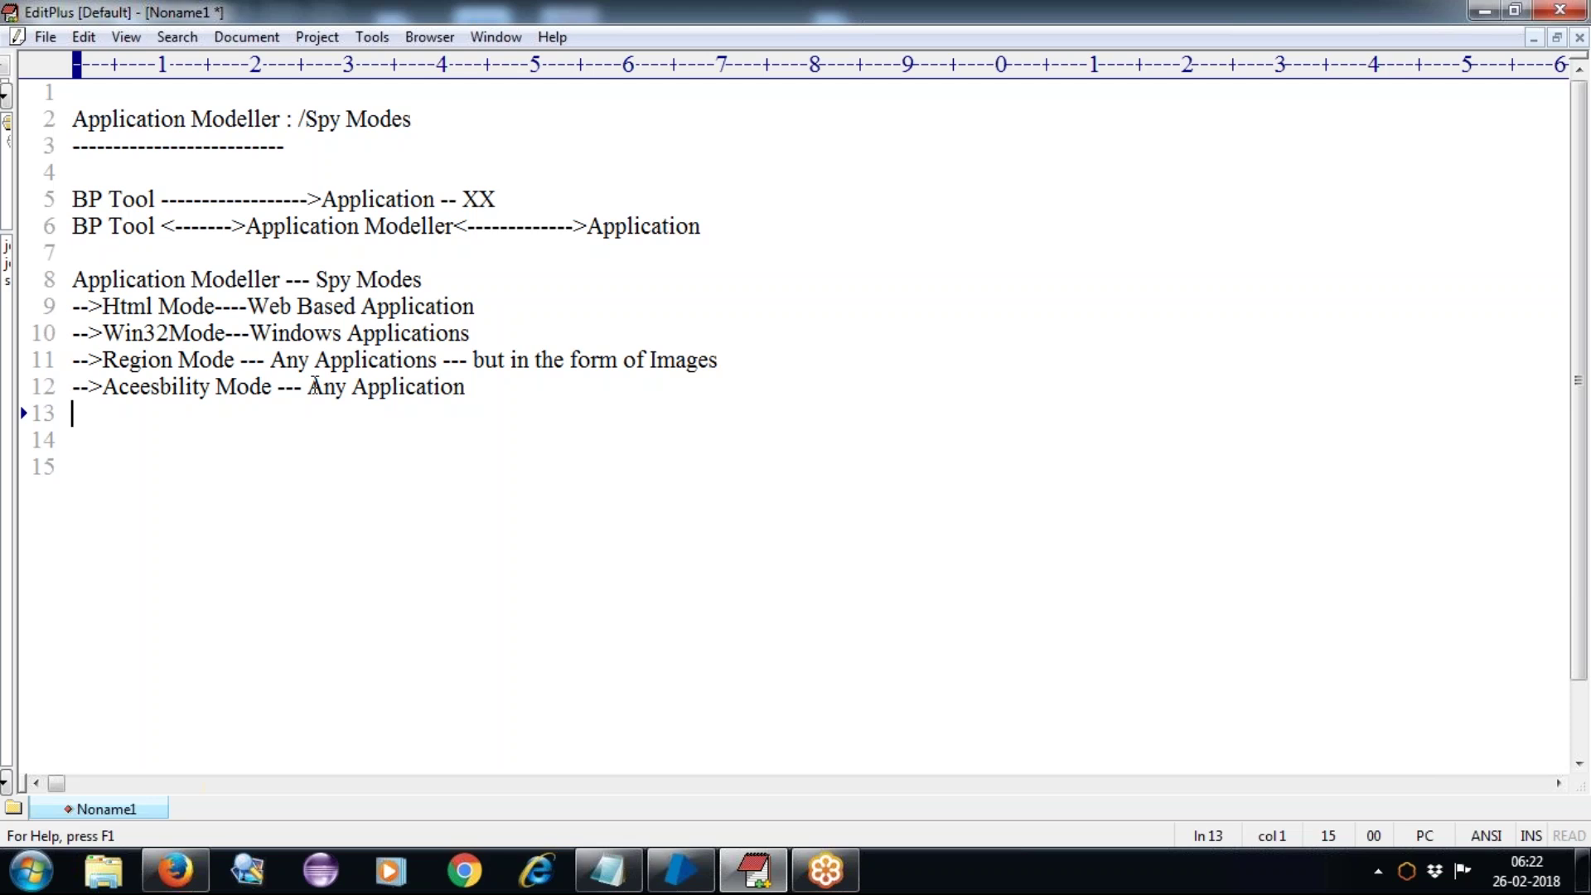
pyautogui.click(508, 305)
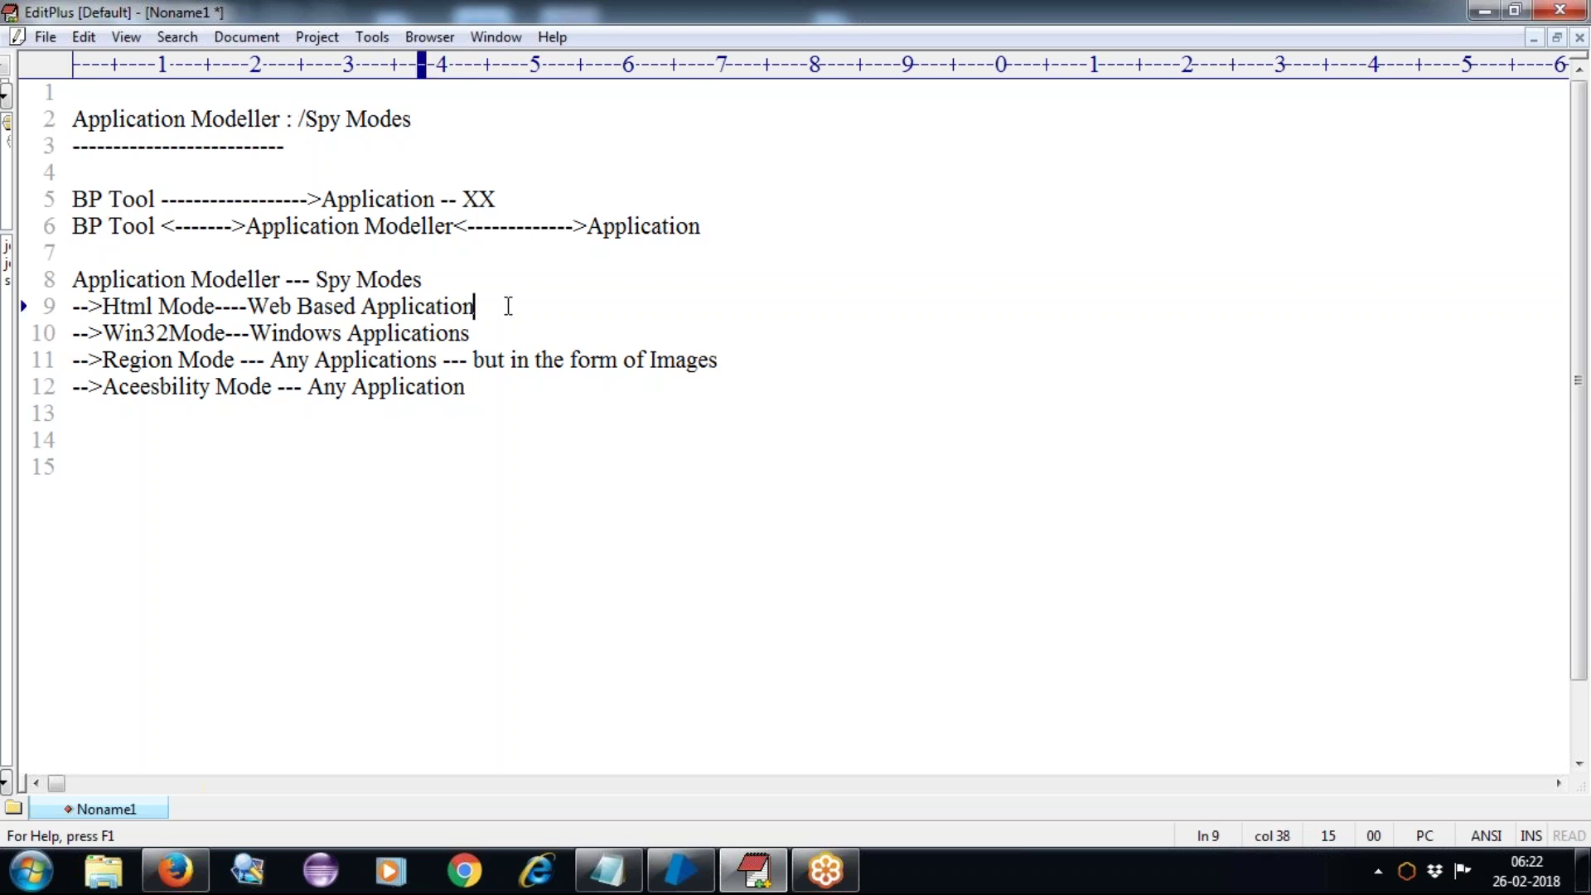
pyautogui.click(497, 340)
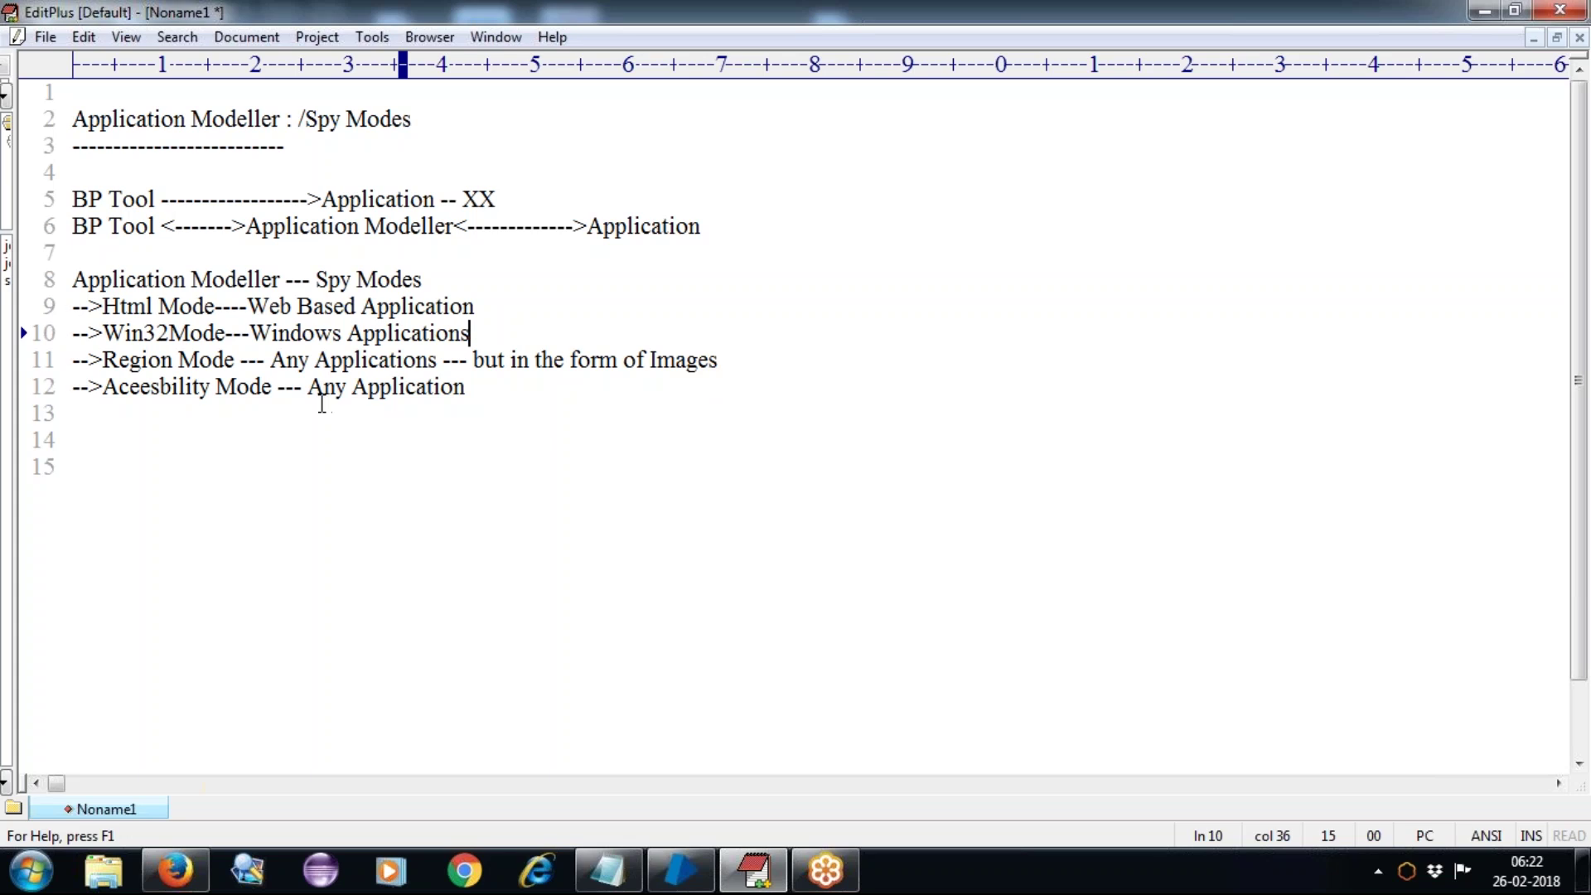
pyautogui.click(509, 394)
pyautogui.press('Return')
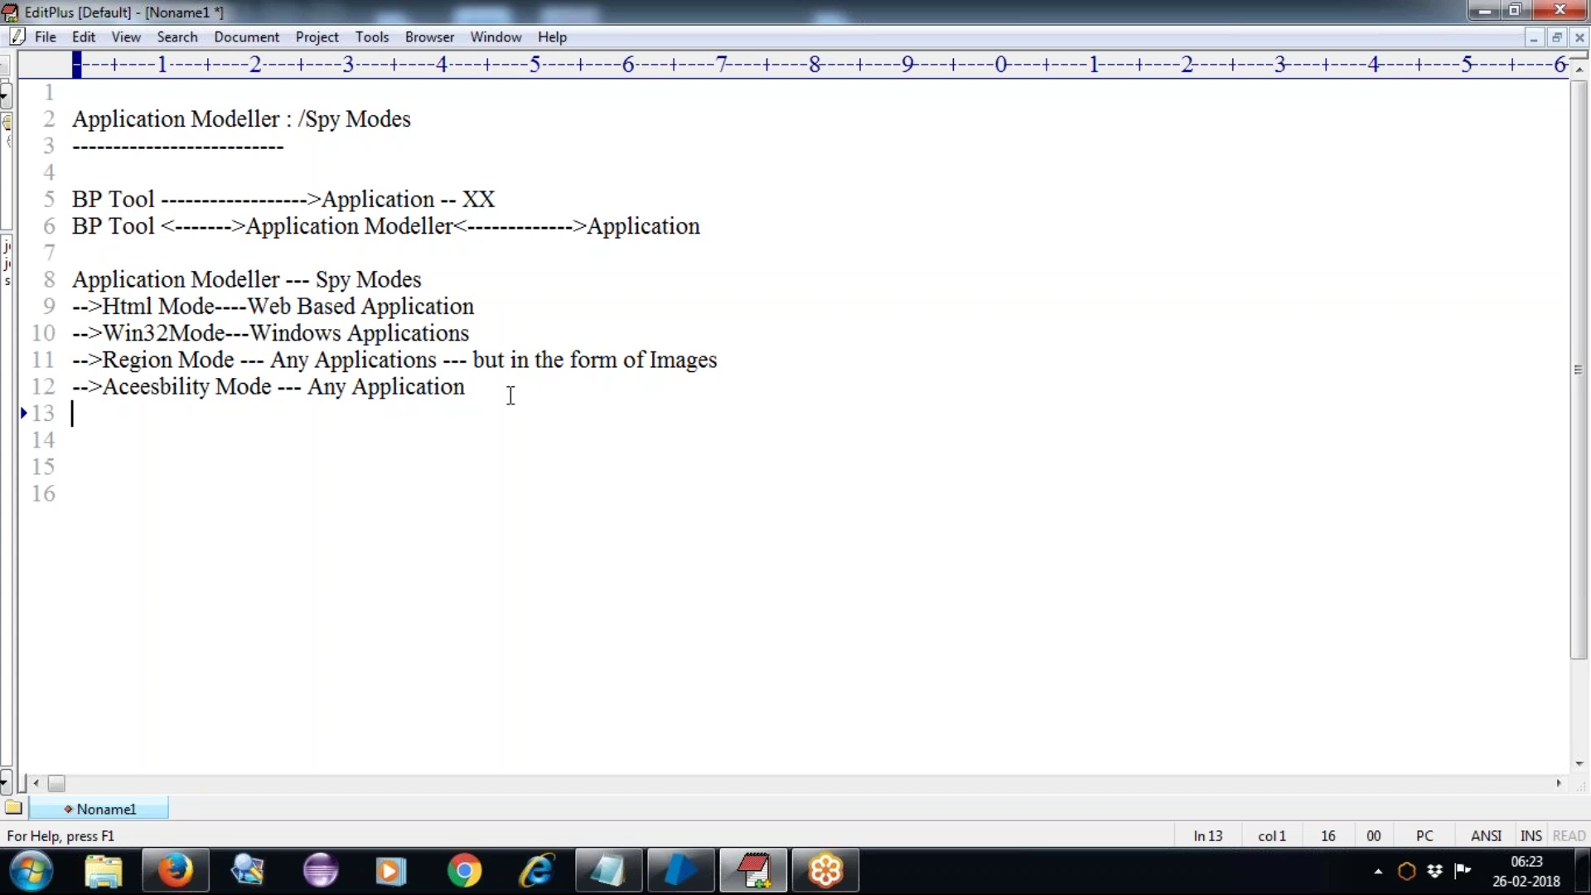
# Step: Switch to Blue Prism's Studio and expand the 16BatchCT group to list its ten objects
pyautogui.click(684, 874)
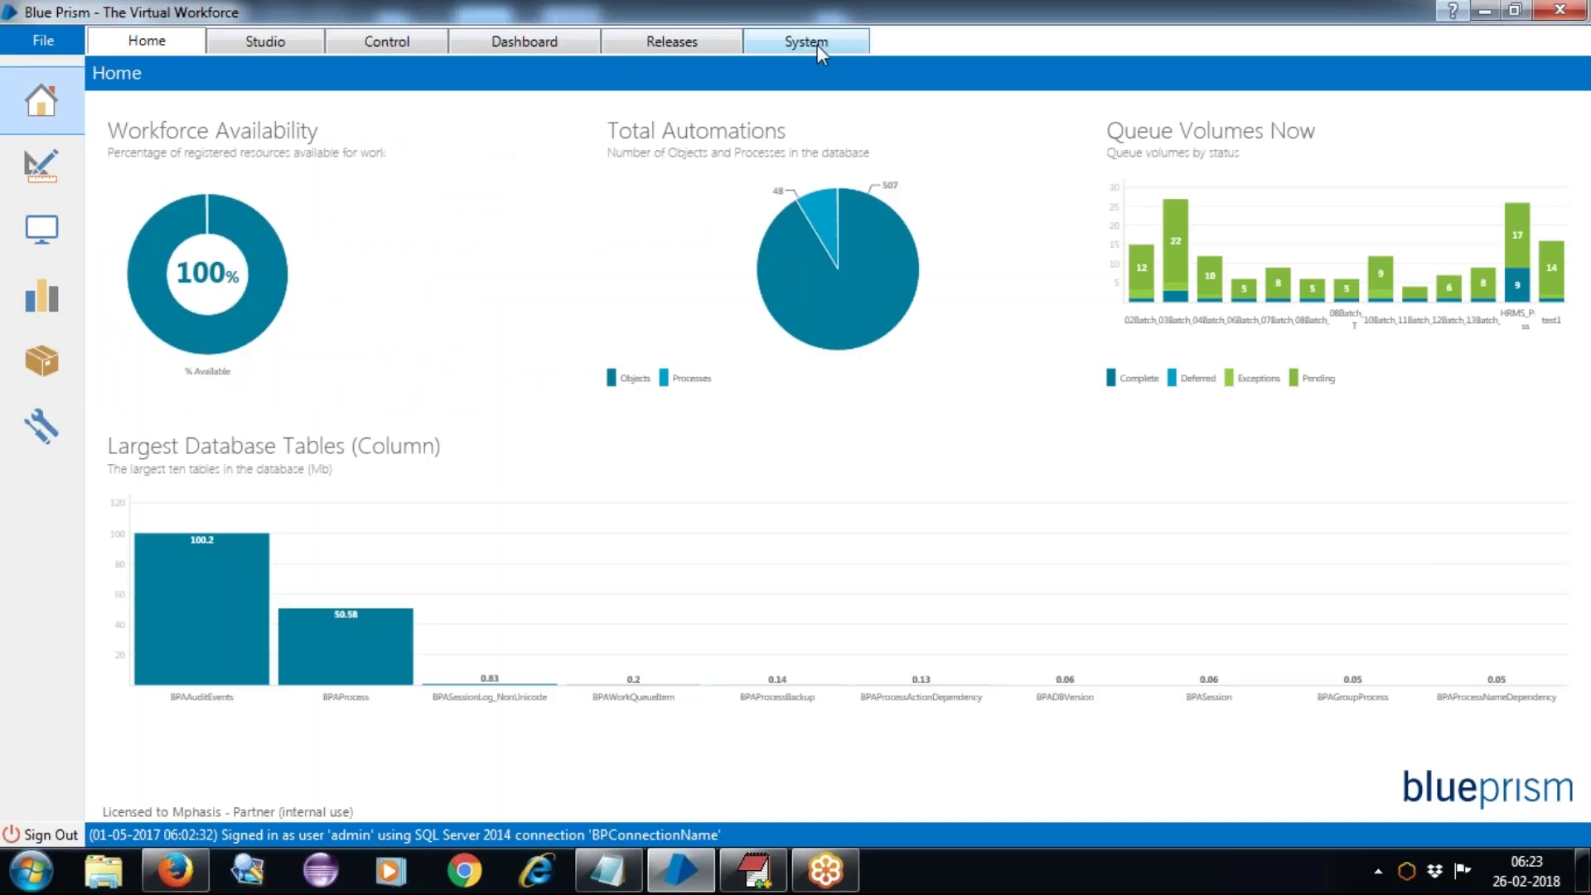
pyautogui.click(266, 41)
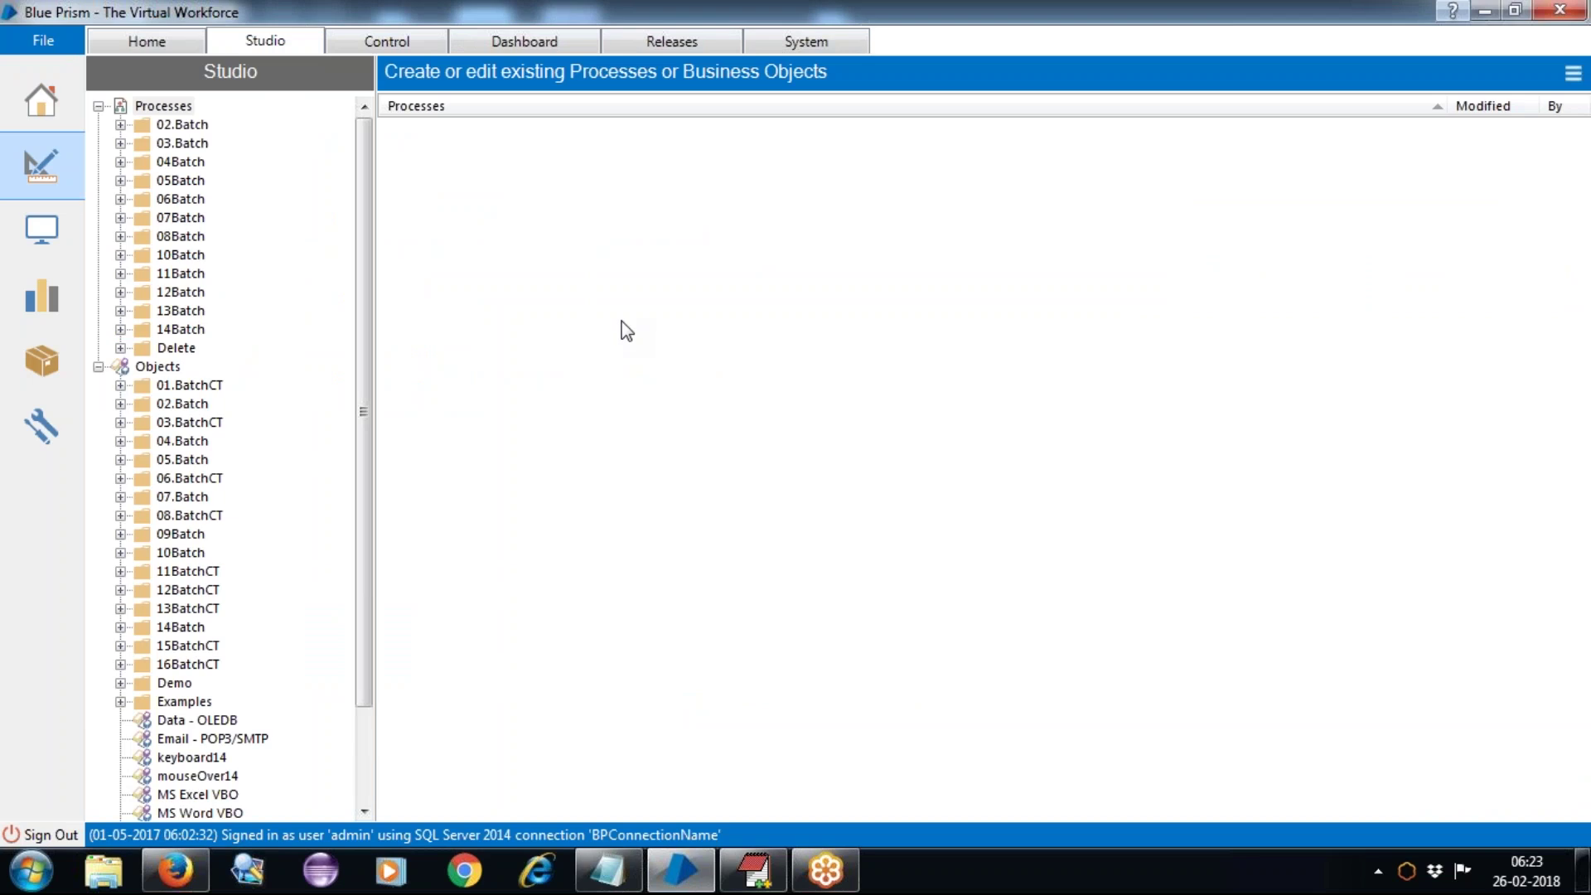
pyautogui.moveTo(365, 161); pyautogui.dragTo(365, 256)
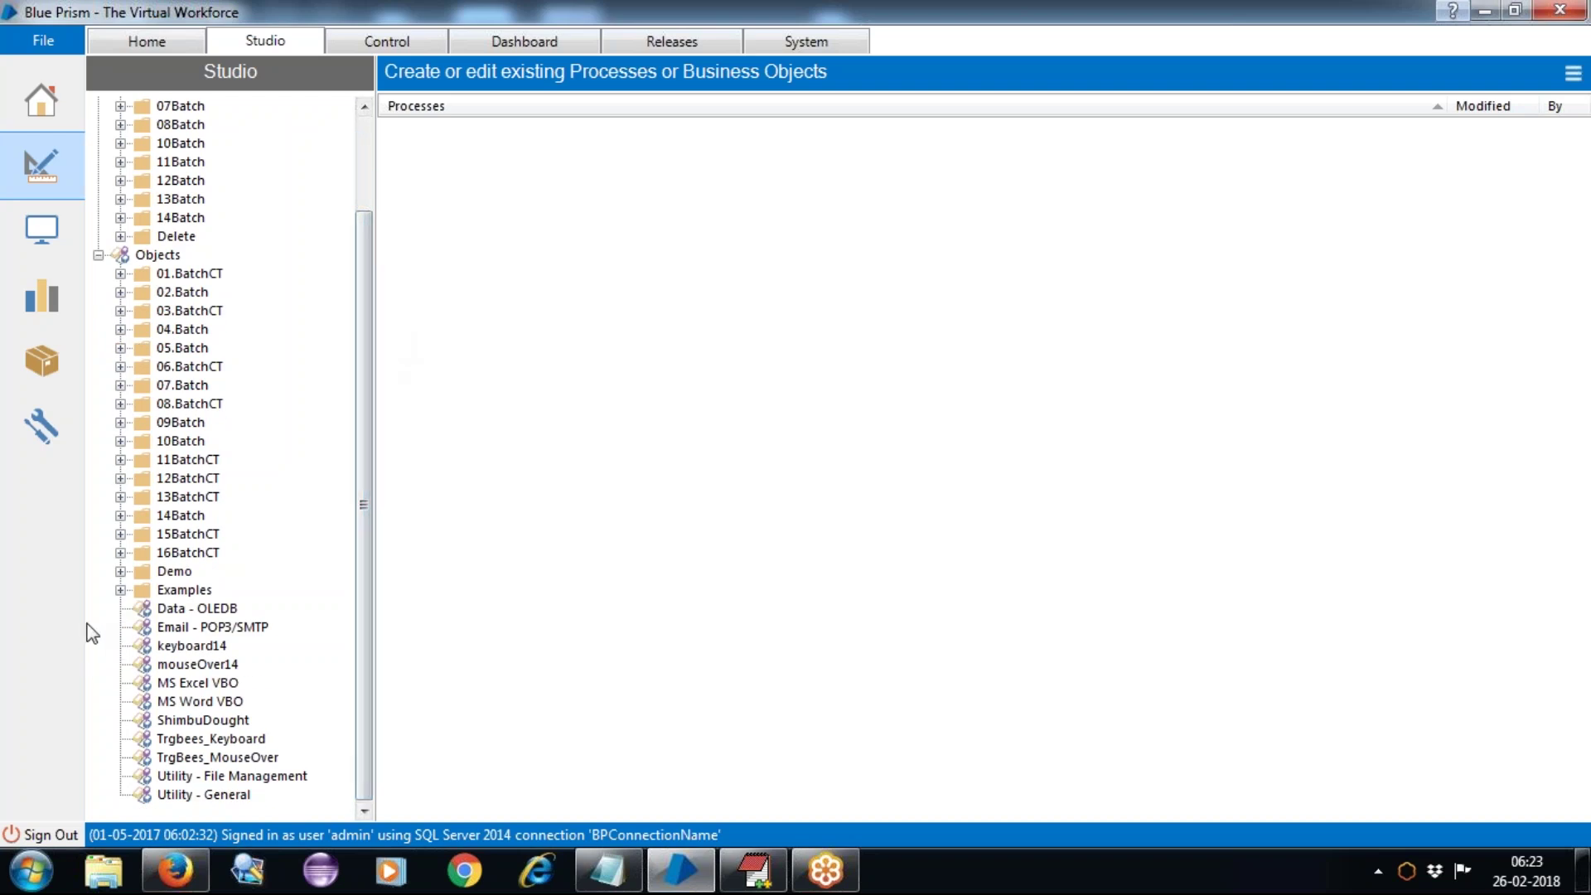
pyautogui.click(121, 552)
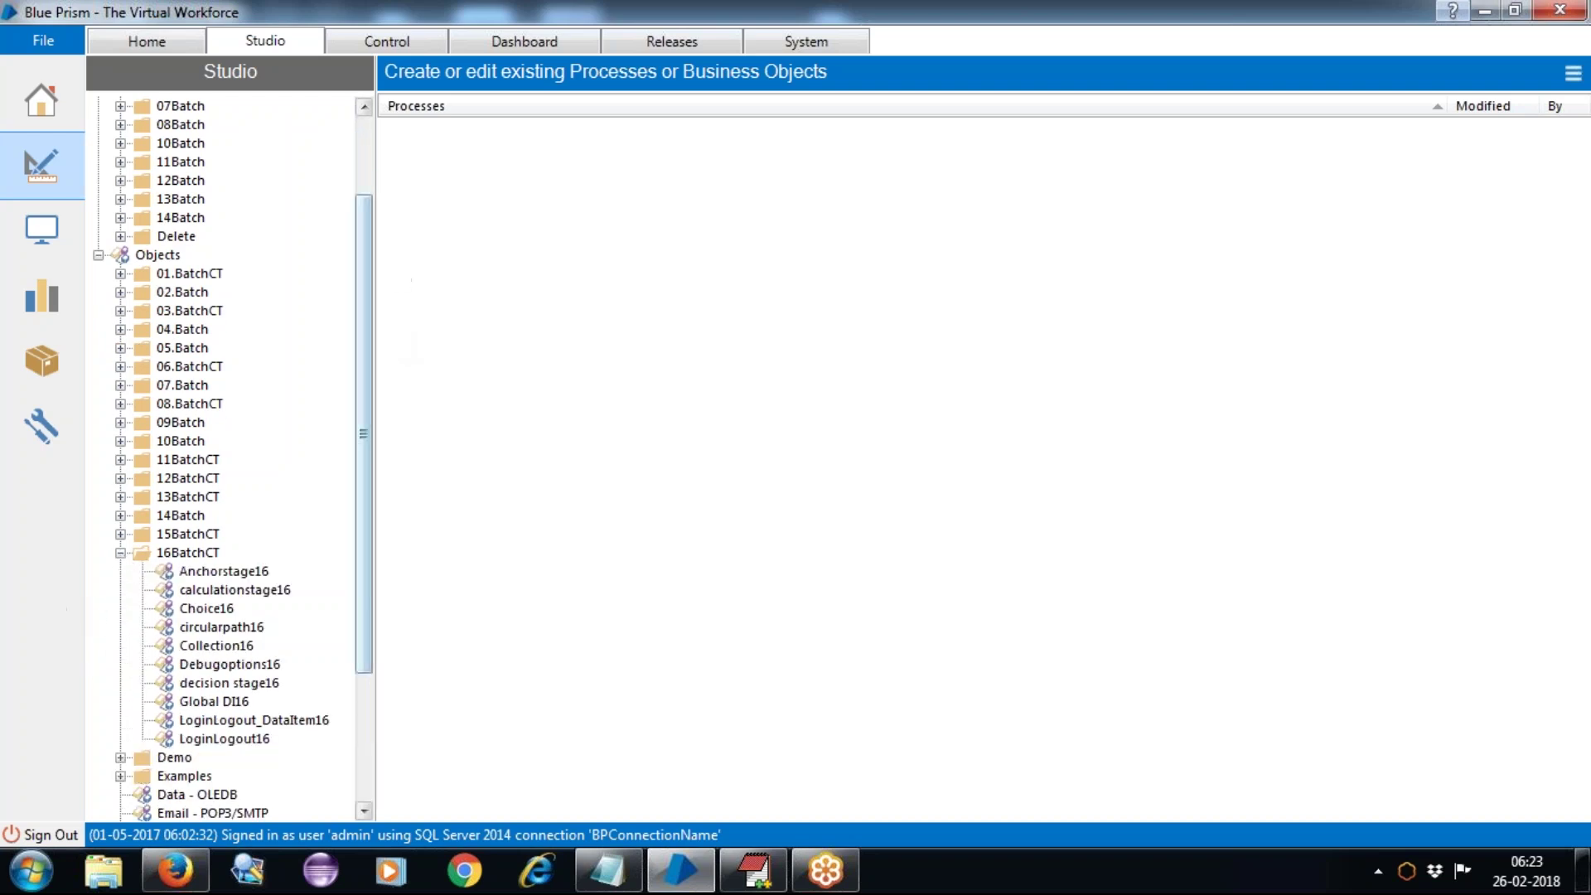
pyautogui.moveTo(370, 247); pyautogui.dragTo(369, 373)
# Step: Create a business object named SpyModes_html16 in the 16BatchCT group
pyautogui.click(187, 367)
pyautogui.rightClick(187, 371)
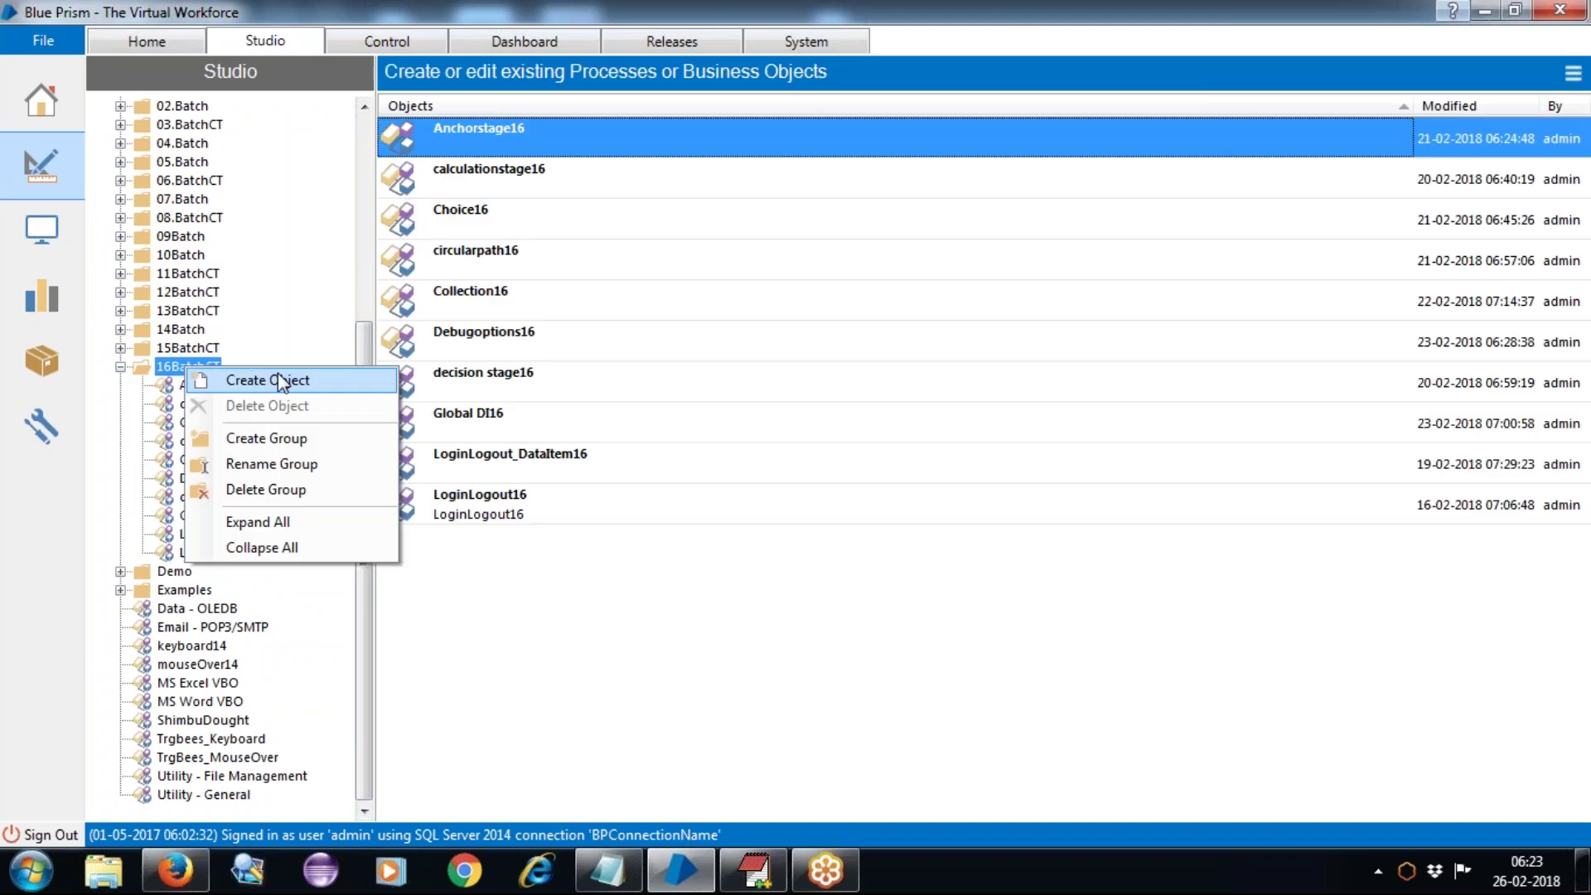
pyautogui.click(277, 373)
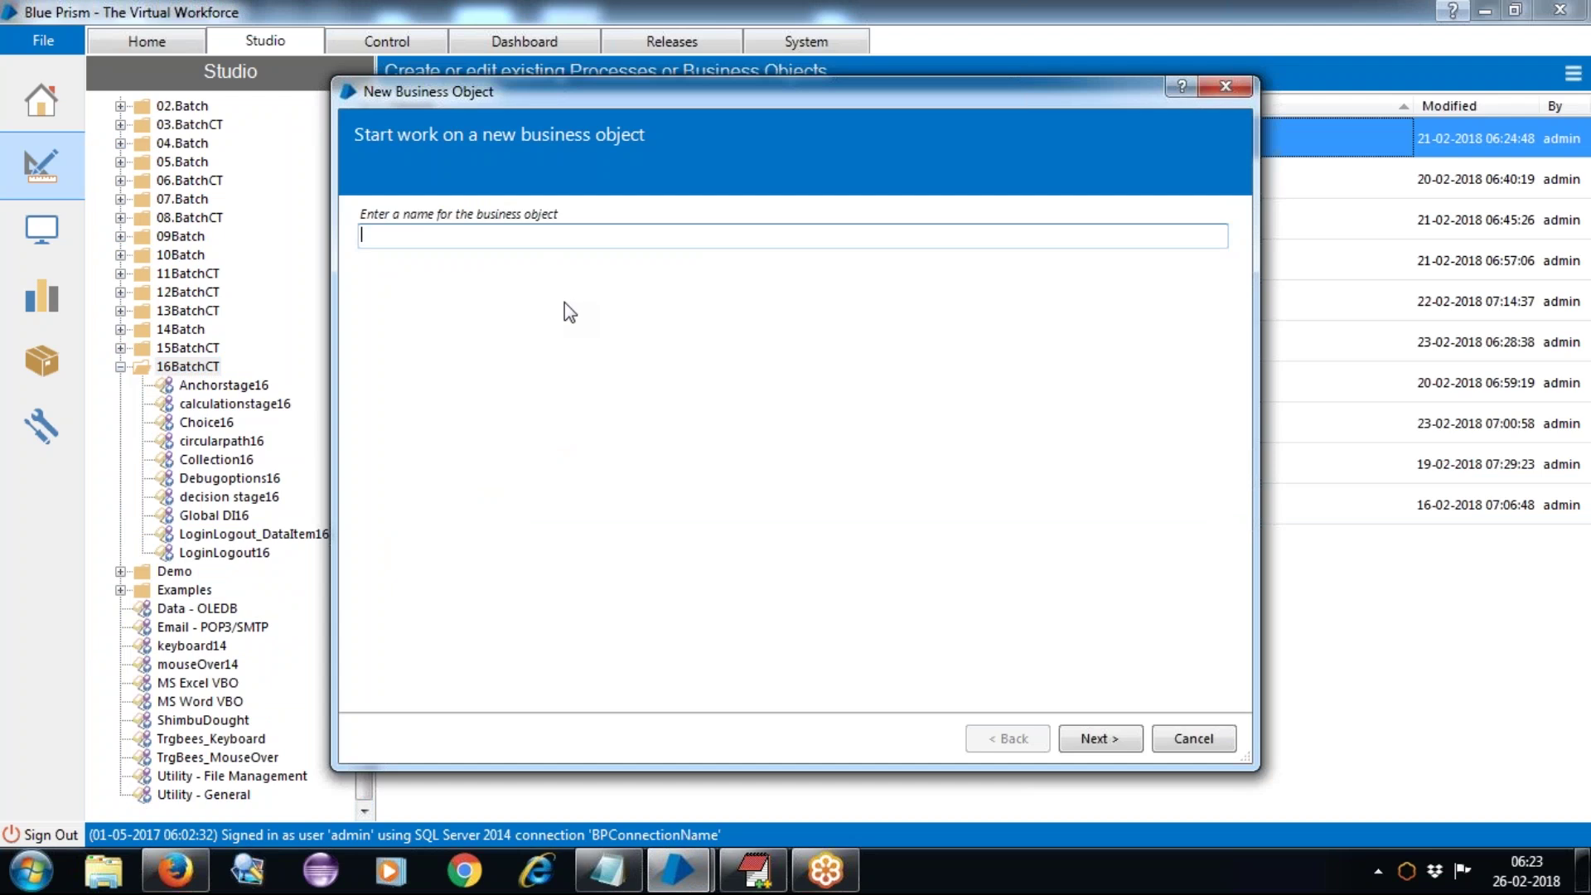
pyautogui.write('New')
pyautogui.press('BackSpace')
pyautogui.press('BackSpace')
pyautogui.press('BackSpace')
pyautogui.write('SpyModes_html16')
pyautogui.click(1112, 741)
pyautogui.click(1113, 739)
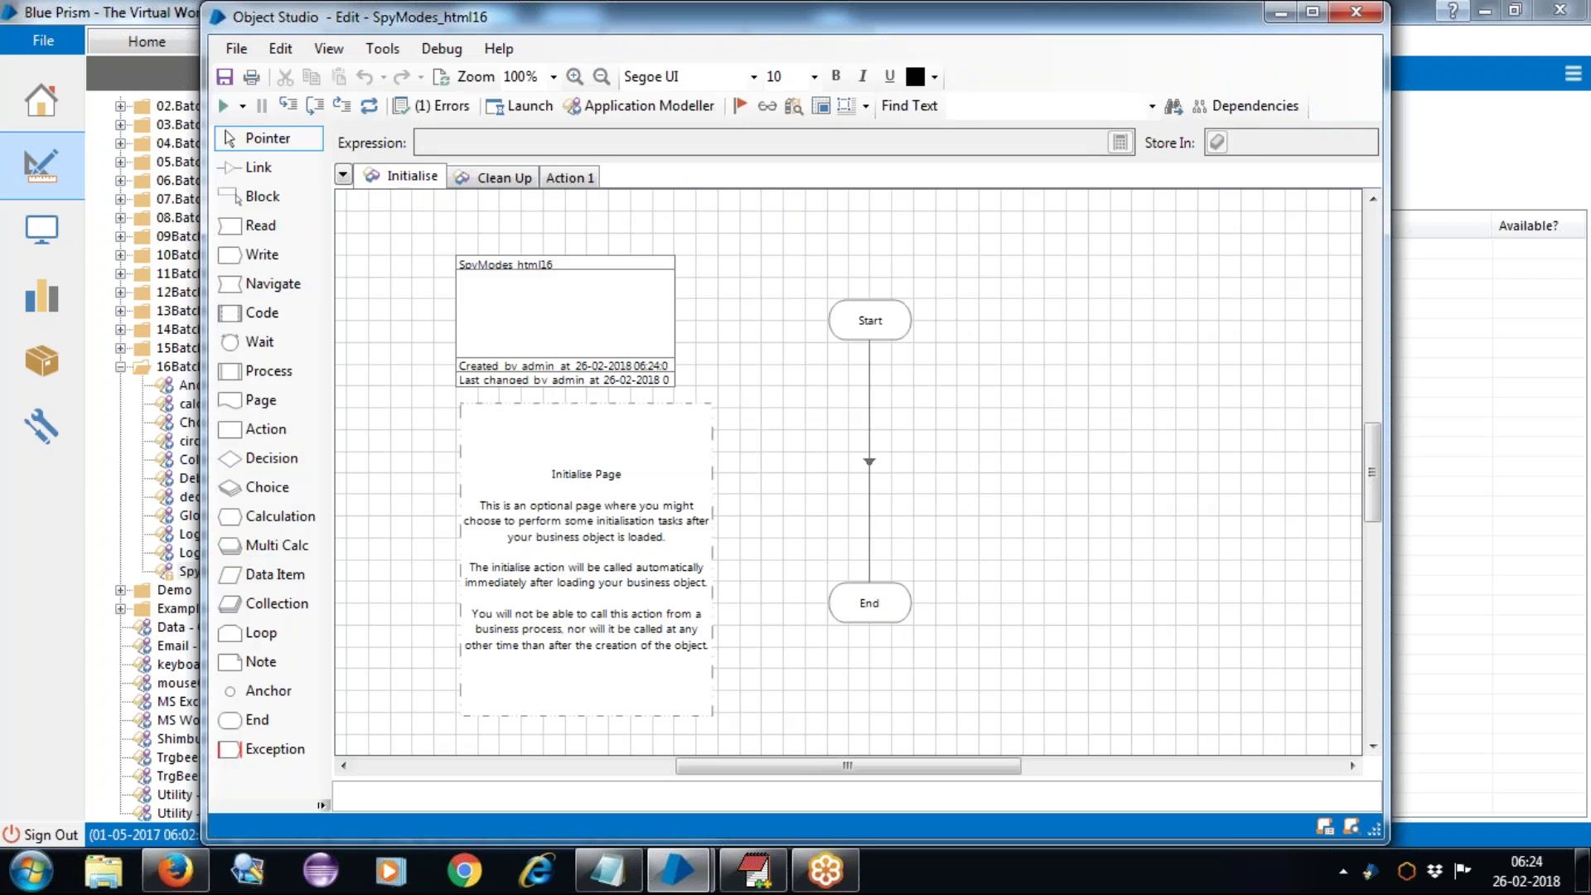
# Step: Maximize Object Studio, then shift the Action 1 info box and Start/End stages left
pyautogui.doubleClick(697, 16)
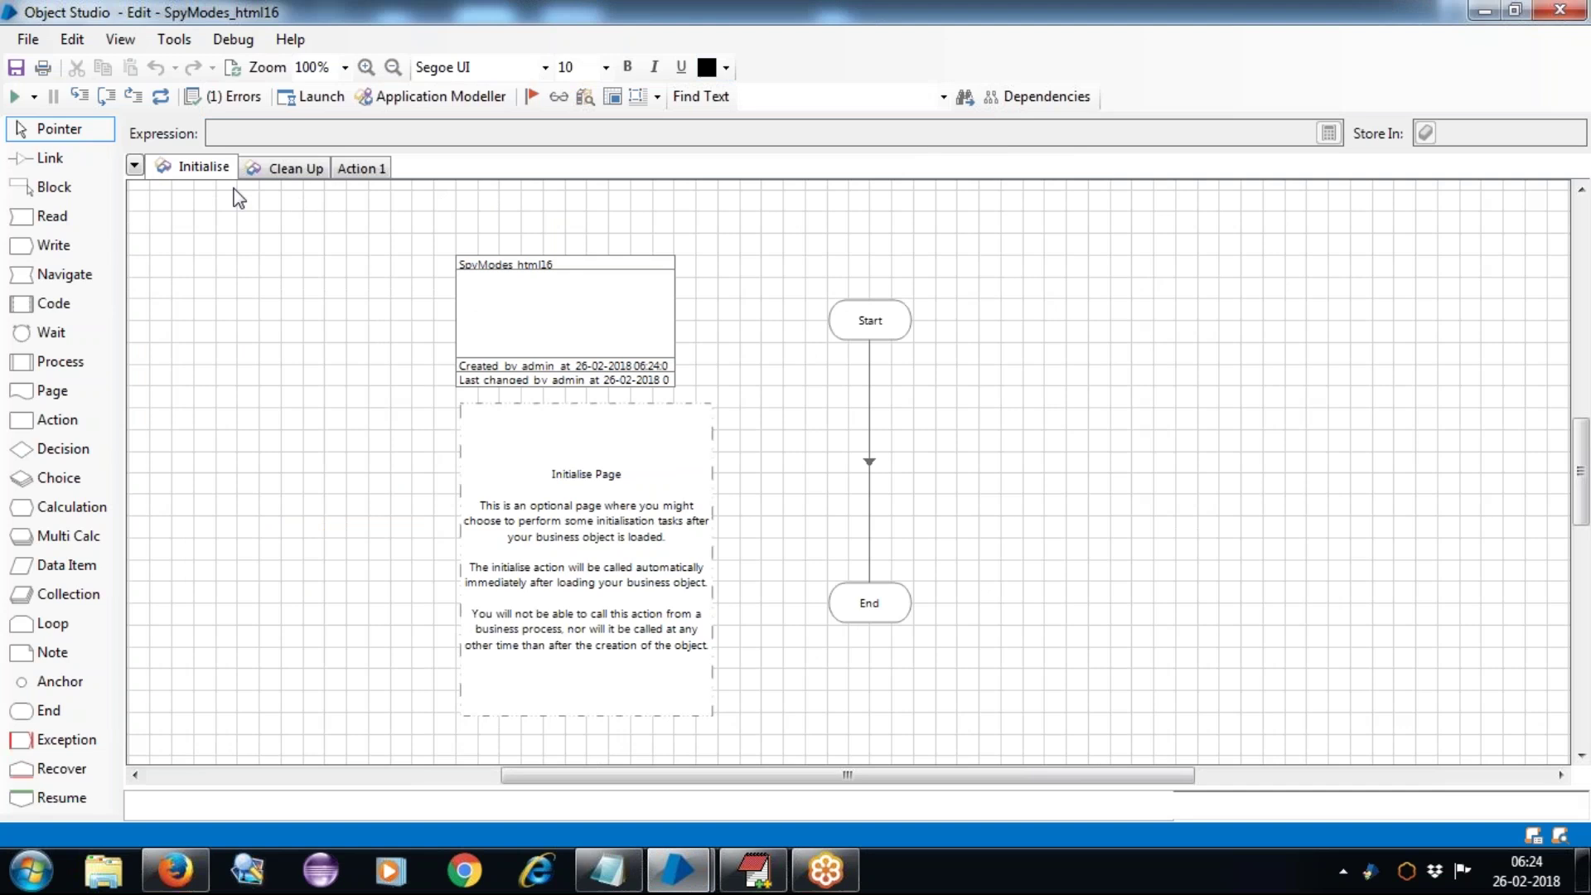
pyautogui.click(361, 168)
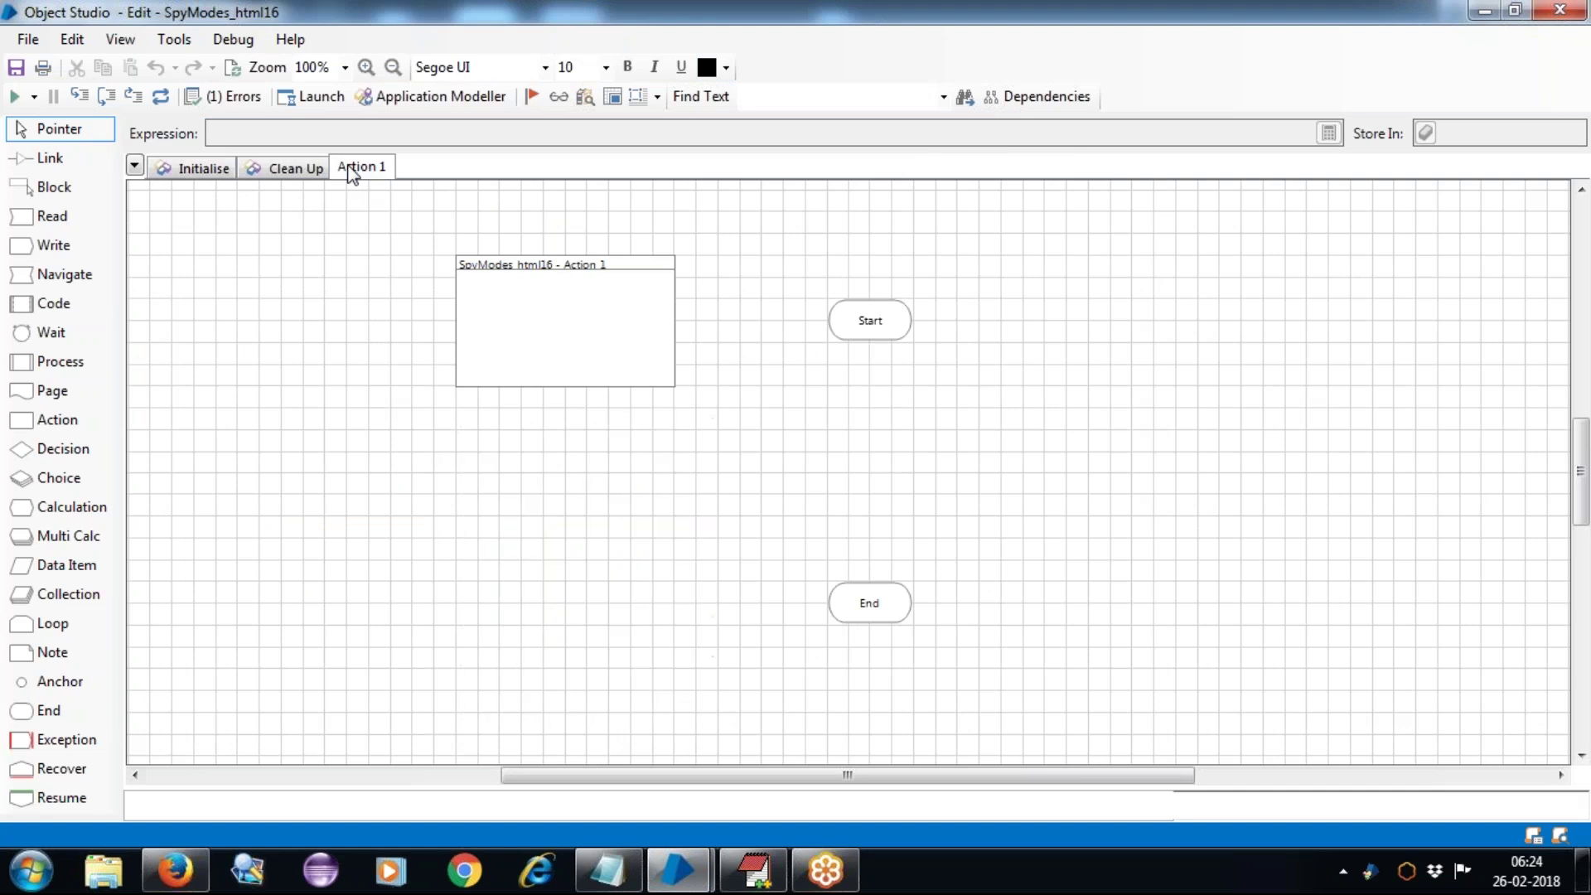
pyautogui.moveTo(503, 308); pyautogui.dragTo(218, 285)
pyautogui.moveTo(722, 281)
pyautogui.mouseDown()
pyautogui.moveTo(791, 479)
pyautogui.moveTo(1057, 718)
pyautogui.mouseUp()
pyautogui.moveTo(878, 345); pyautogui.dragTo(571, 300)
pyautogui.click(845, 297)
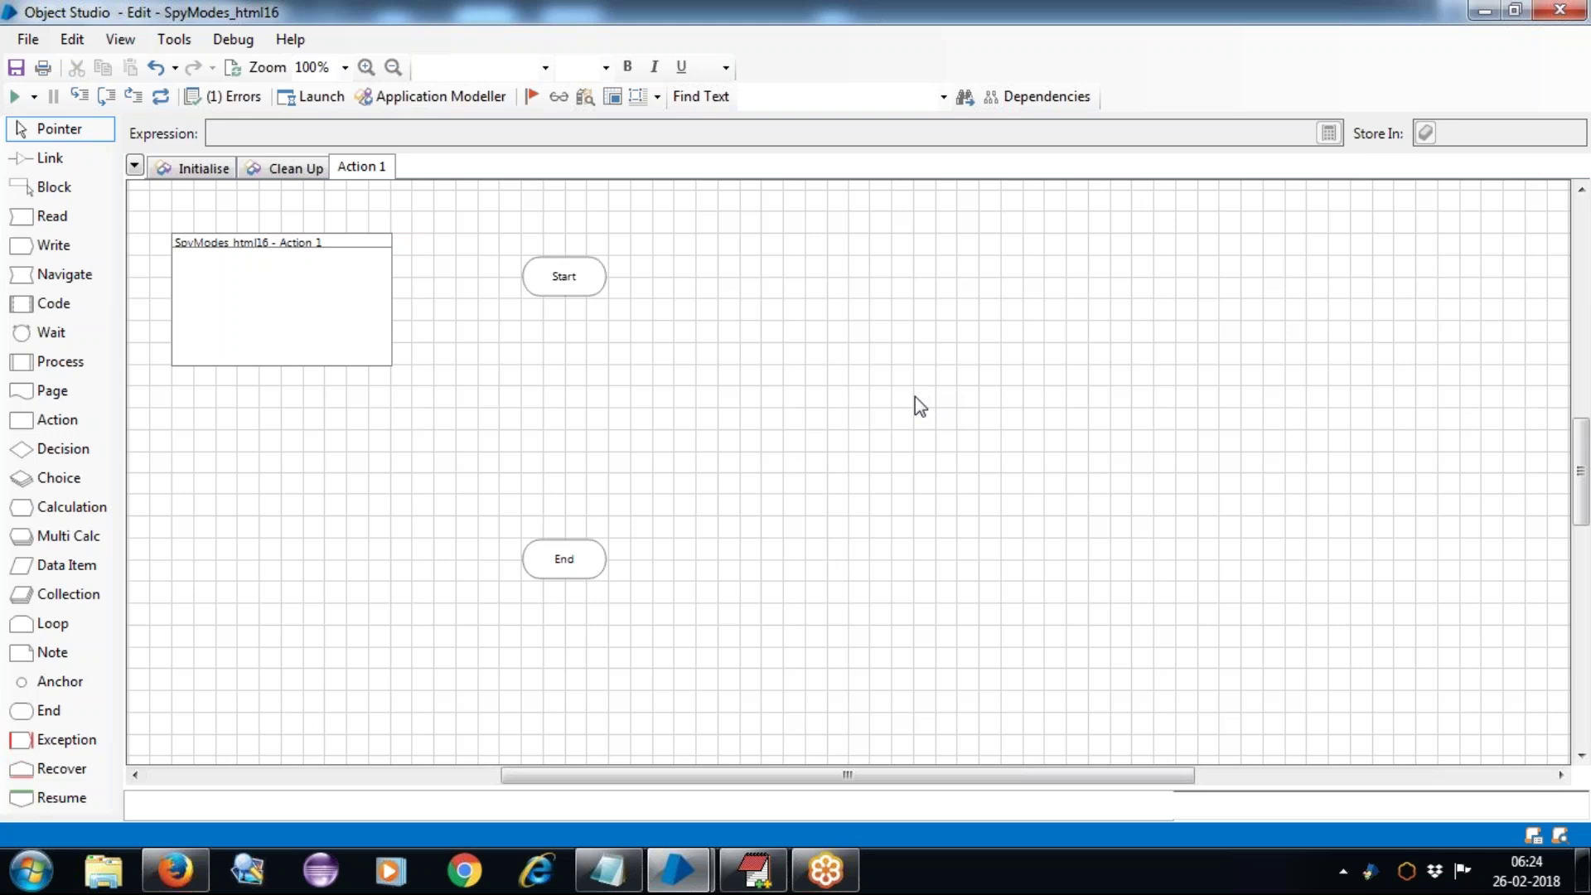
# Step: Launch the Application Modeller from the Object Studio toolbar
pyautogui.click(440, 98)
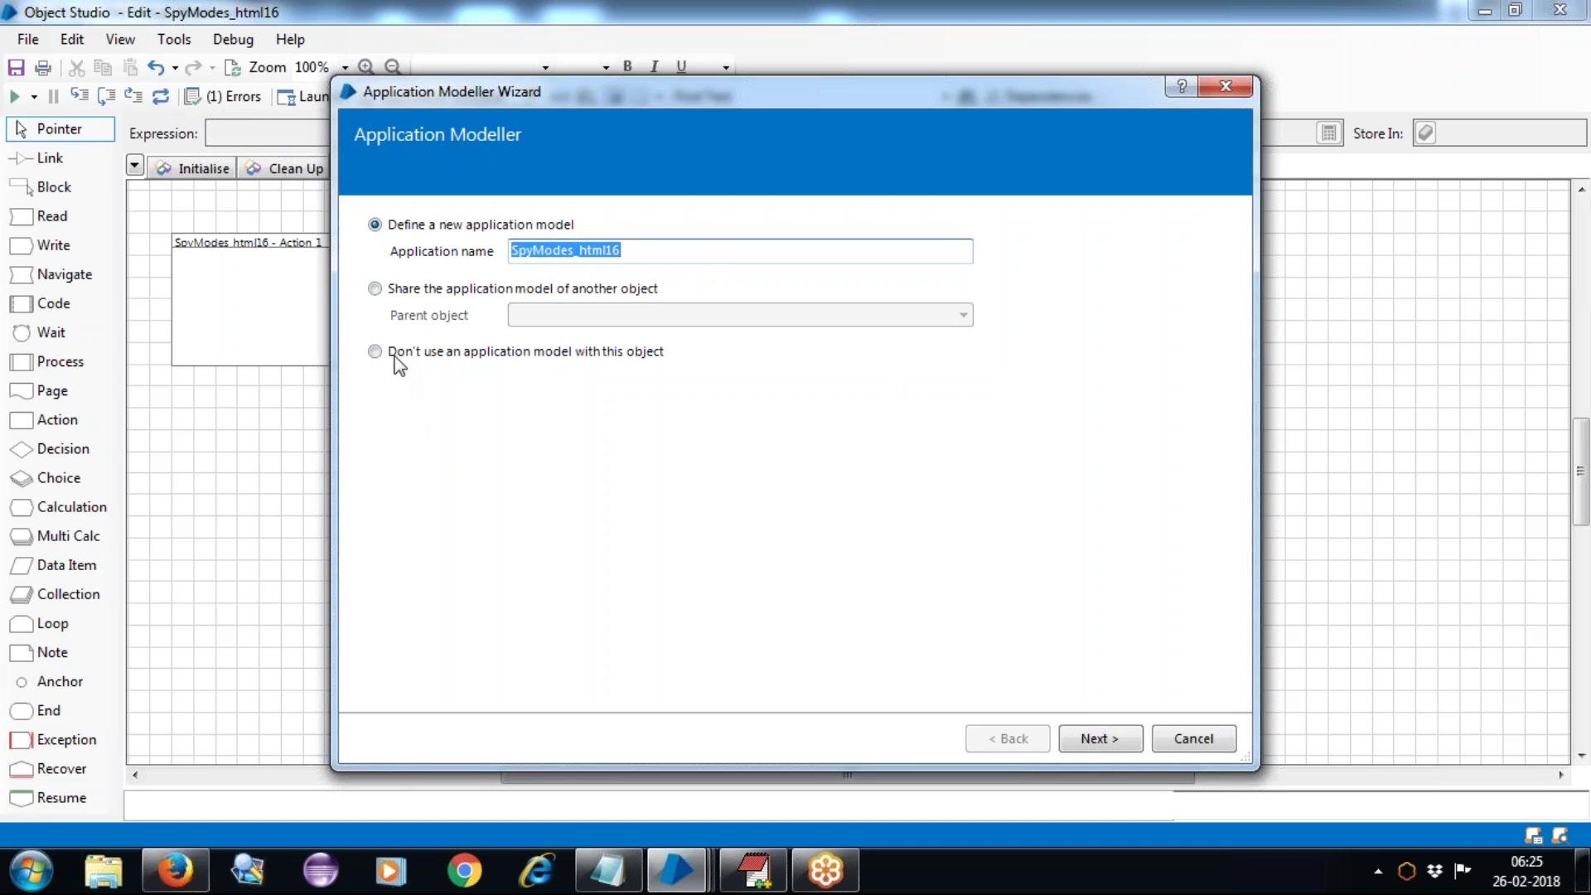
# Step: Look at the shared-model parent list, then keep 'Define a new application model' and continue
pyautogui.click(376, 289)
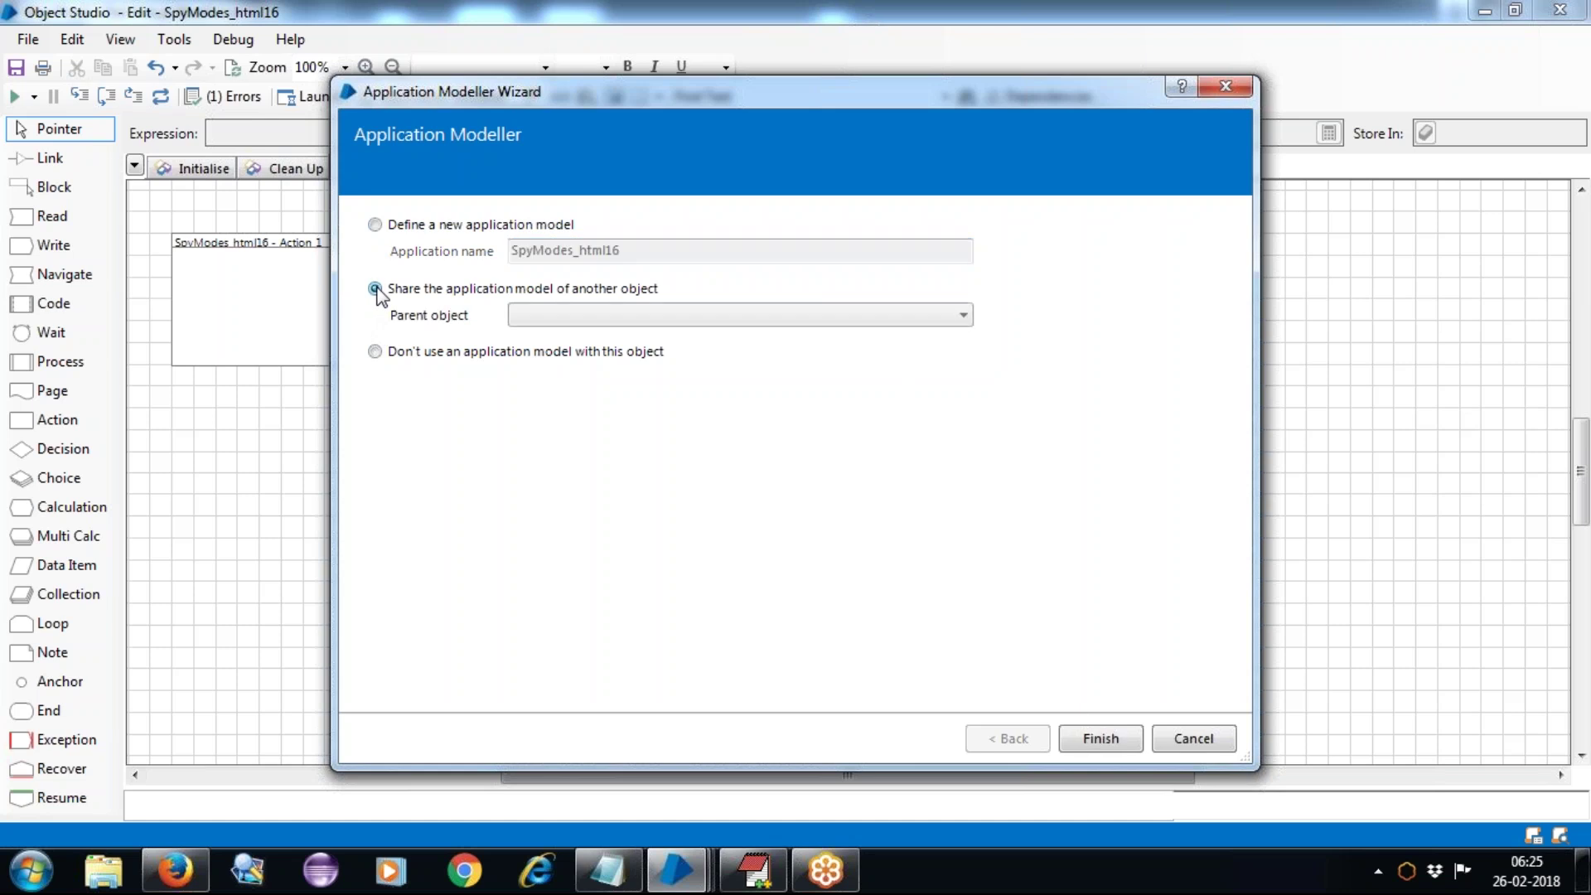
pyautogui.click(562, 323)
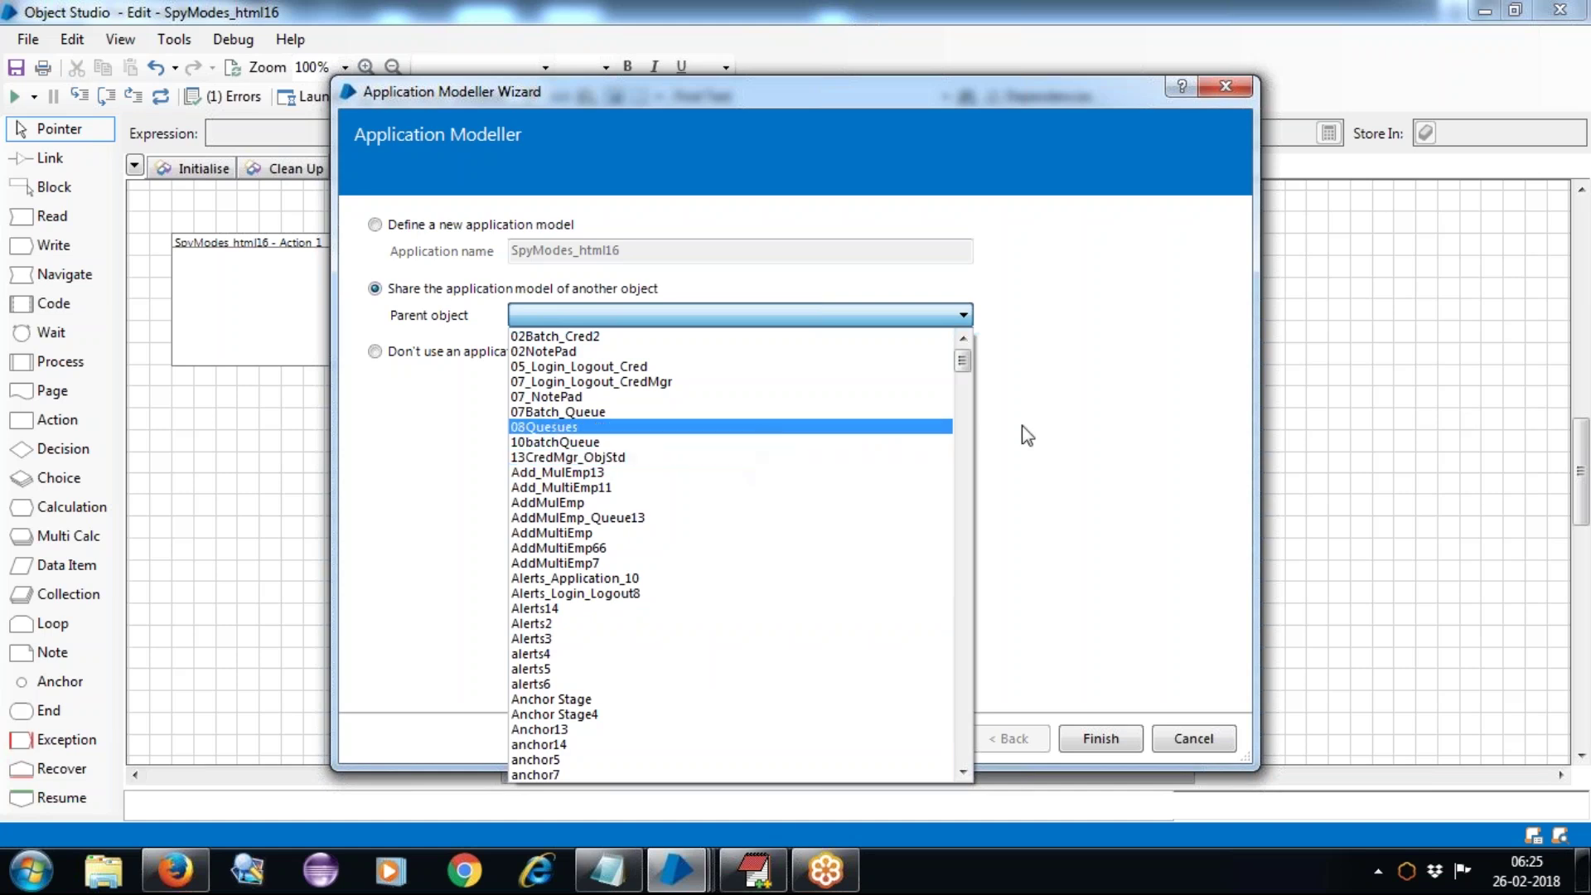
pyautogui.click(1067, 432)
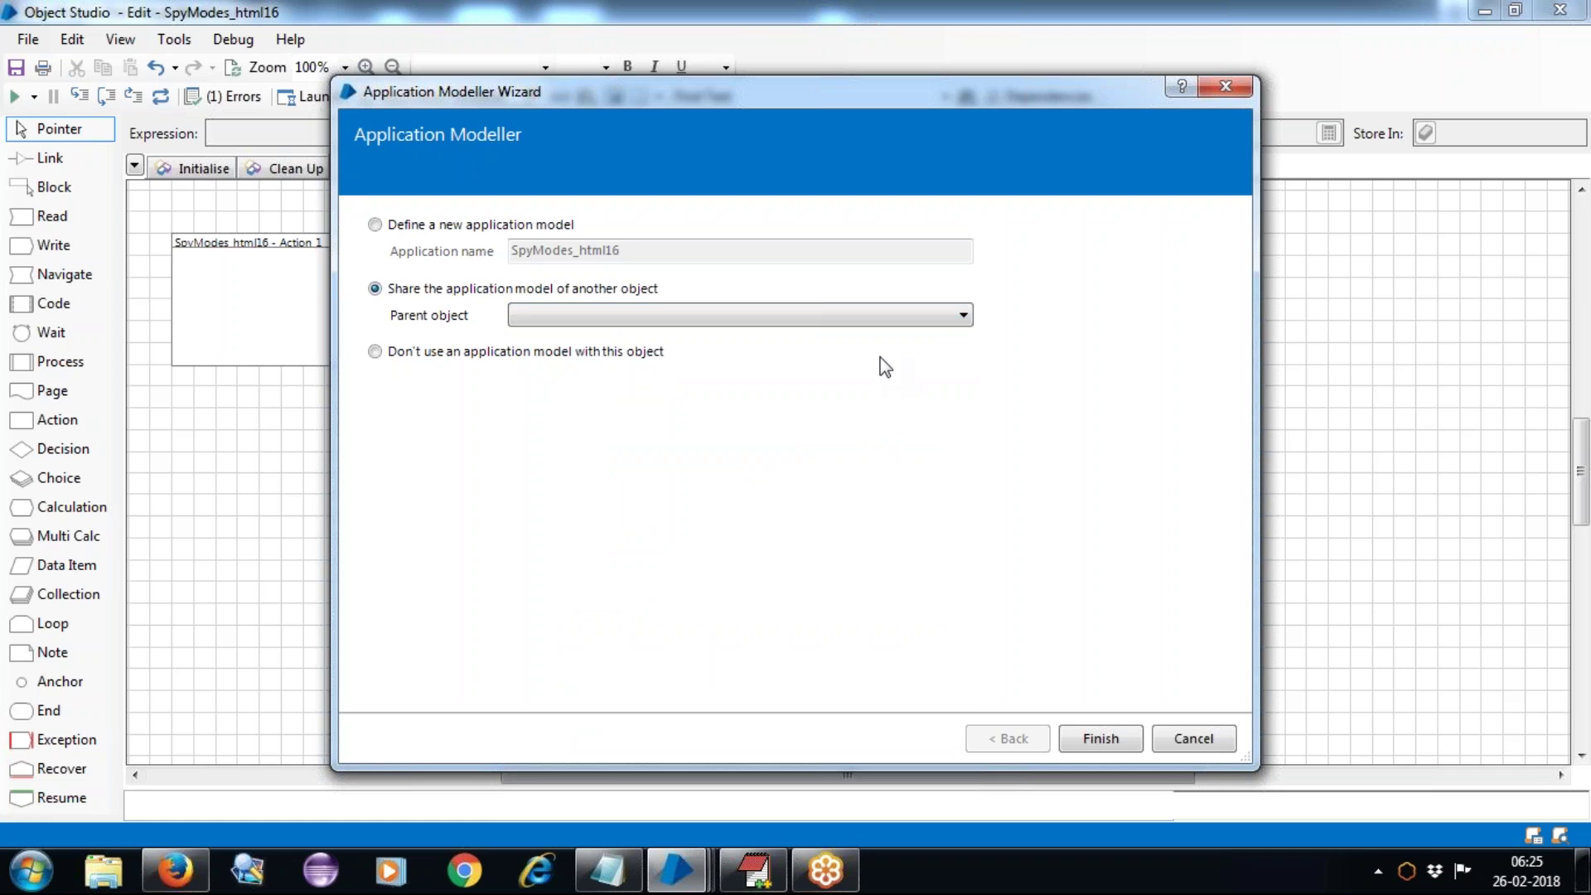
pyautogui.click(751, 319)
pyautogui.click(375, 227)
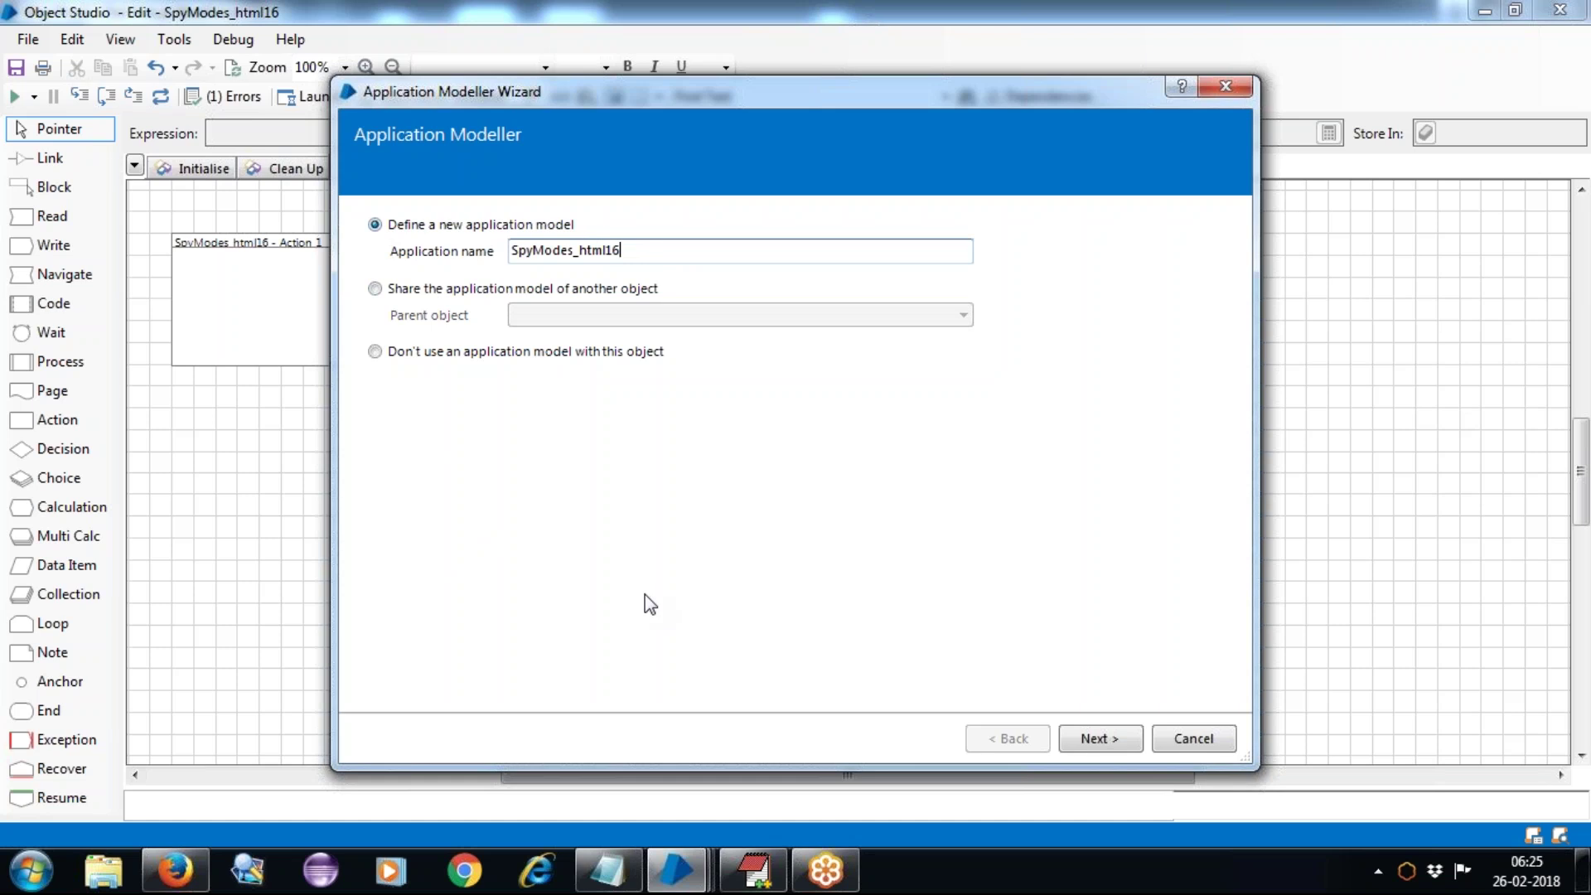
pyautogui.click(1099, 740)
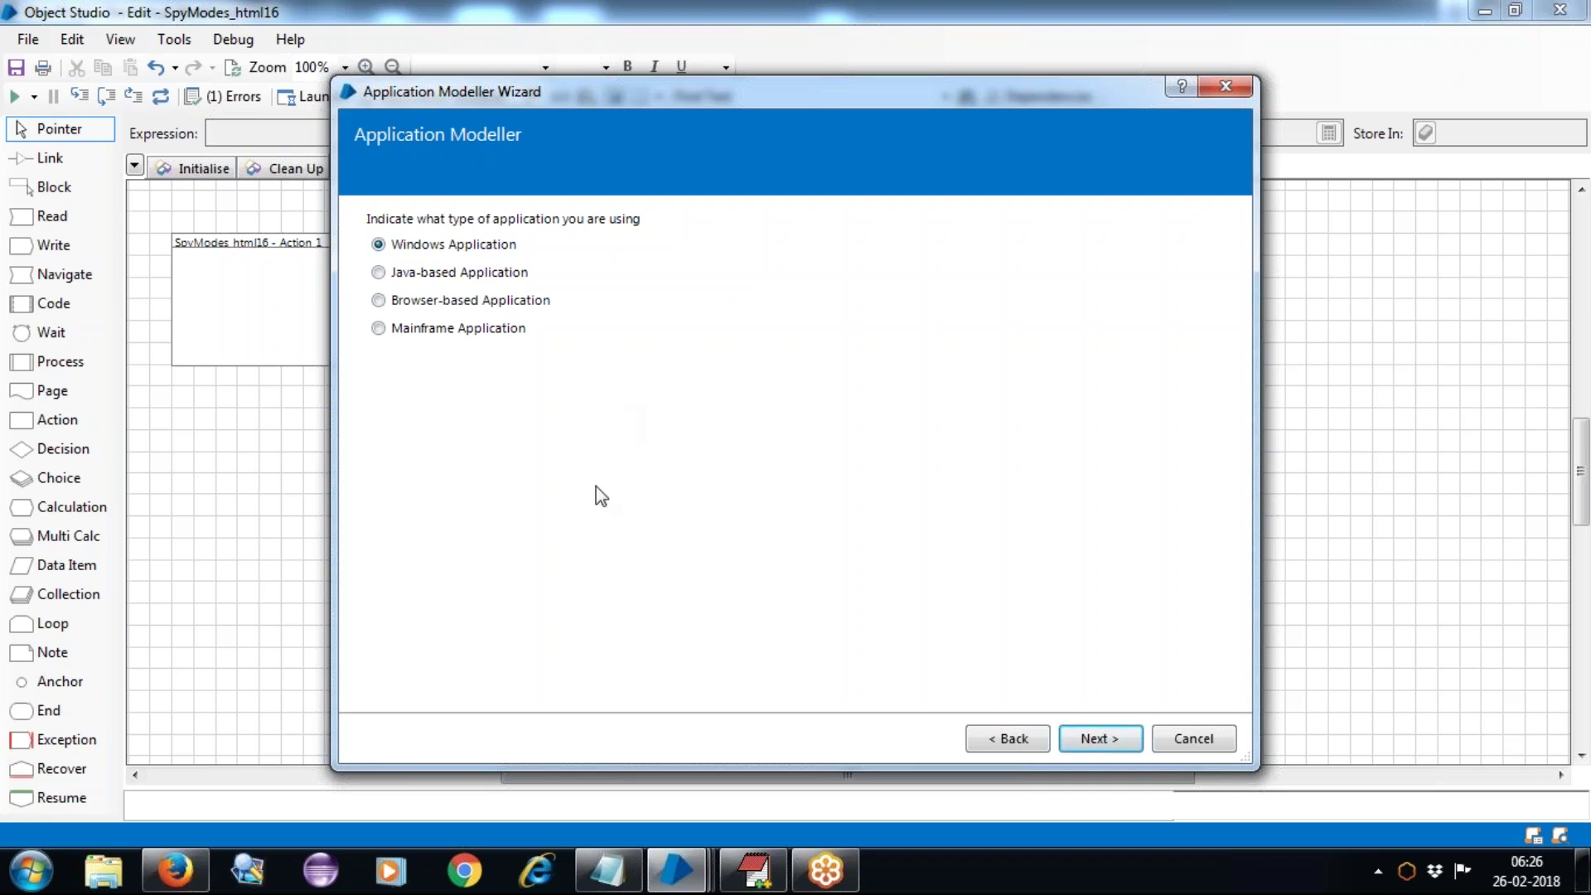
# Step: Choose Browser-based Application launched from C:\Program Files\Internet Explorer\iexplore.exe, accepting that path
pyautogui.click(379, 300)
pyautogui.click(1098, 739)
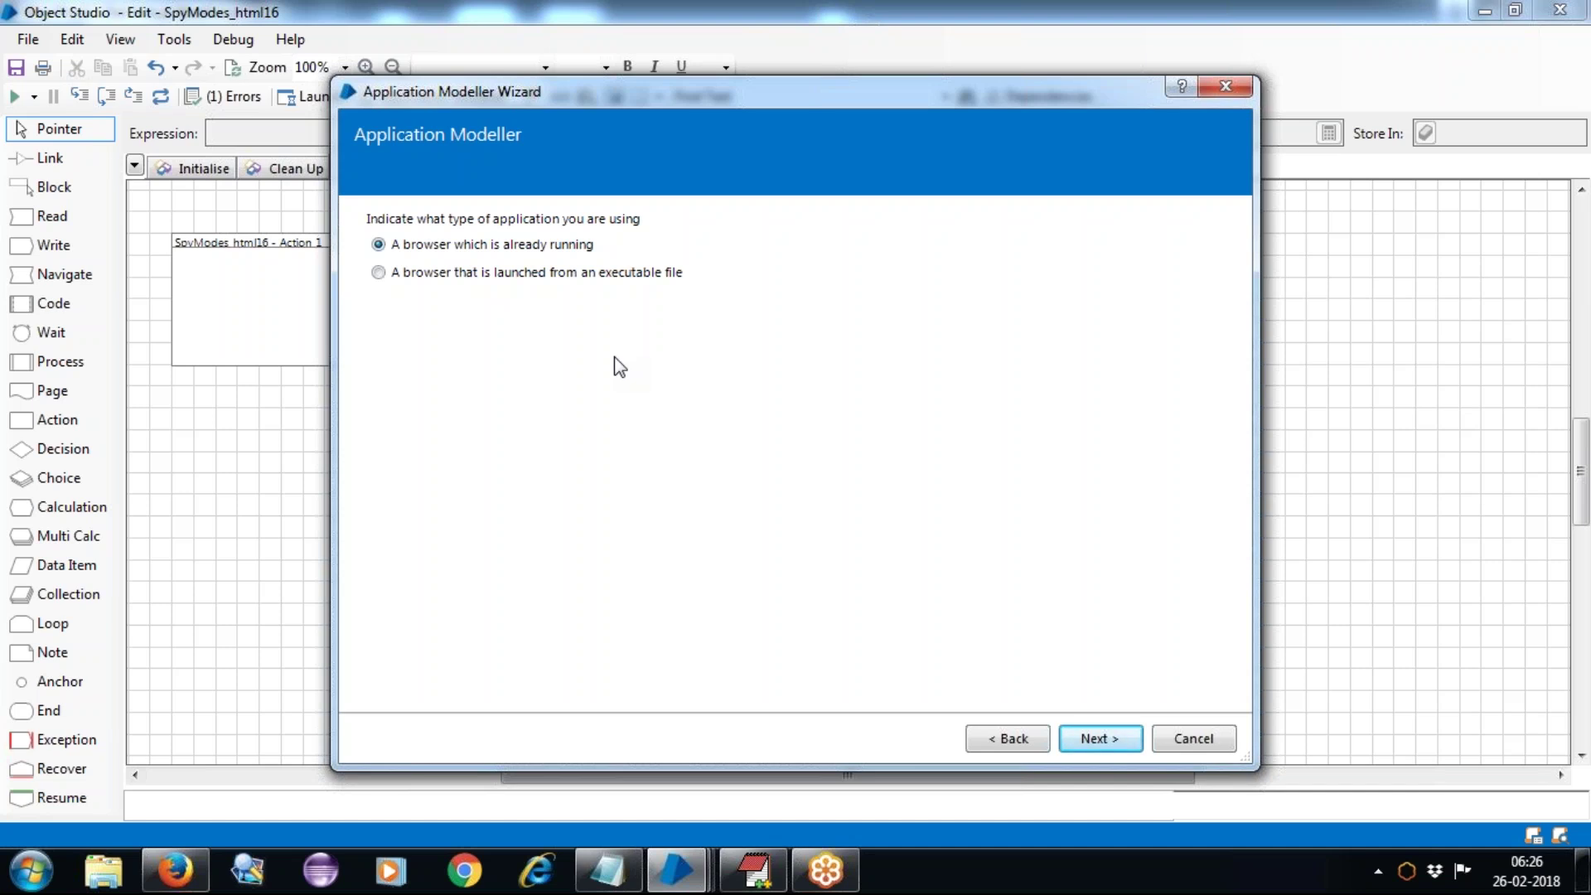
pyautogui.click(378, 272)
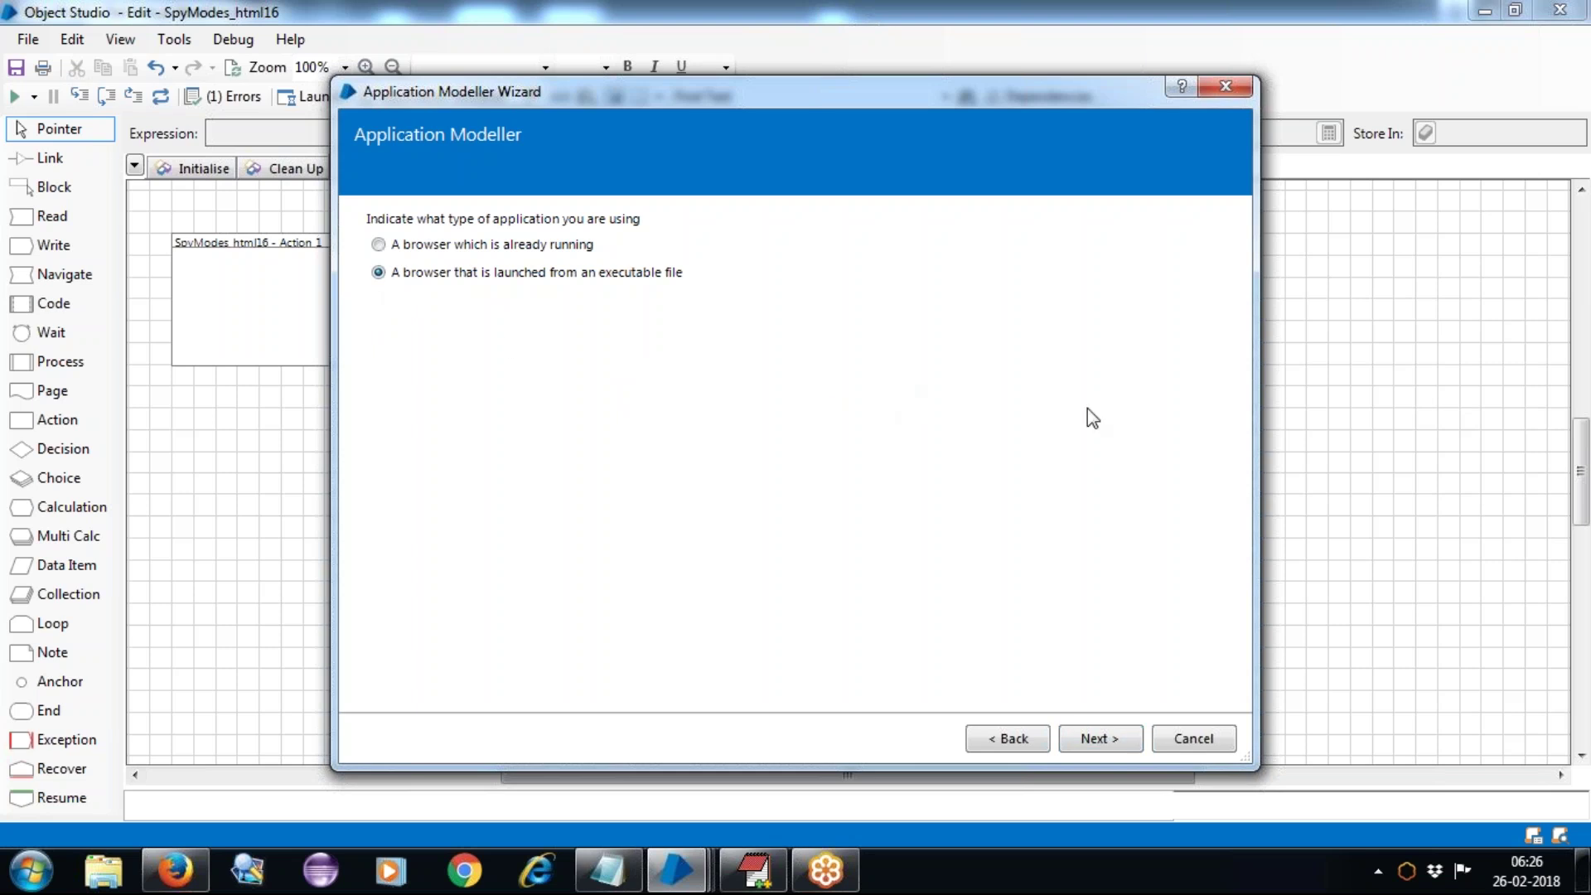
pyautogui.click(1097, 740)
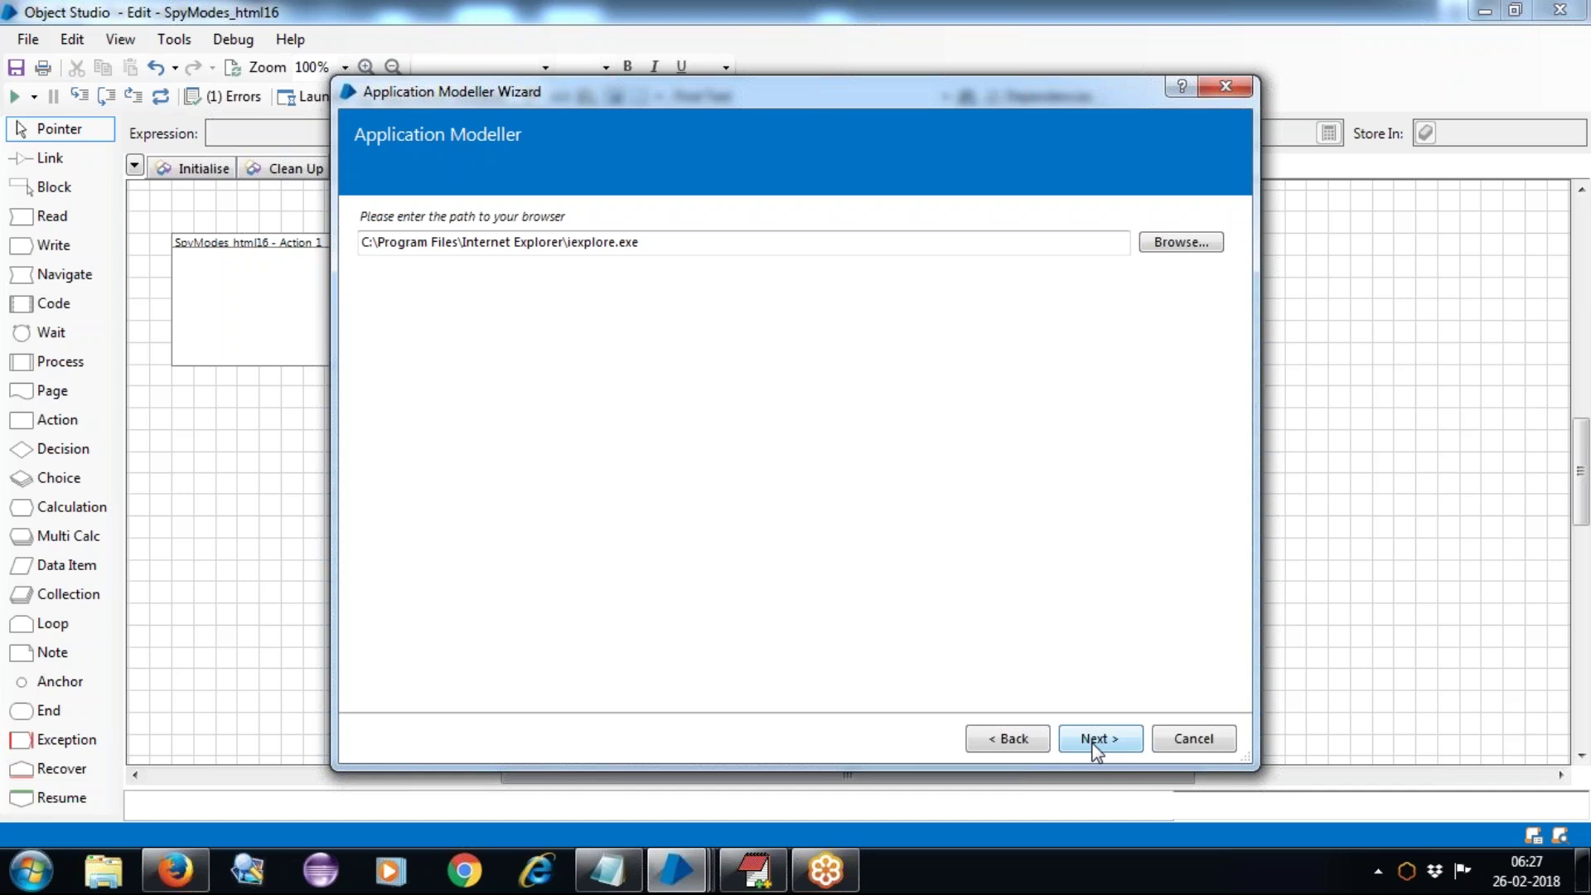
pyautogui.click(1098, 738)
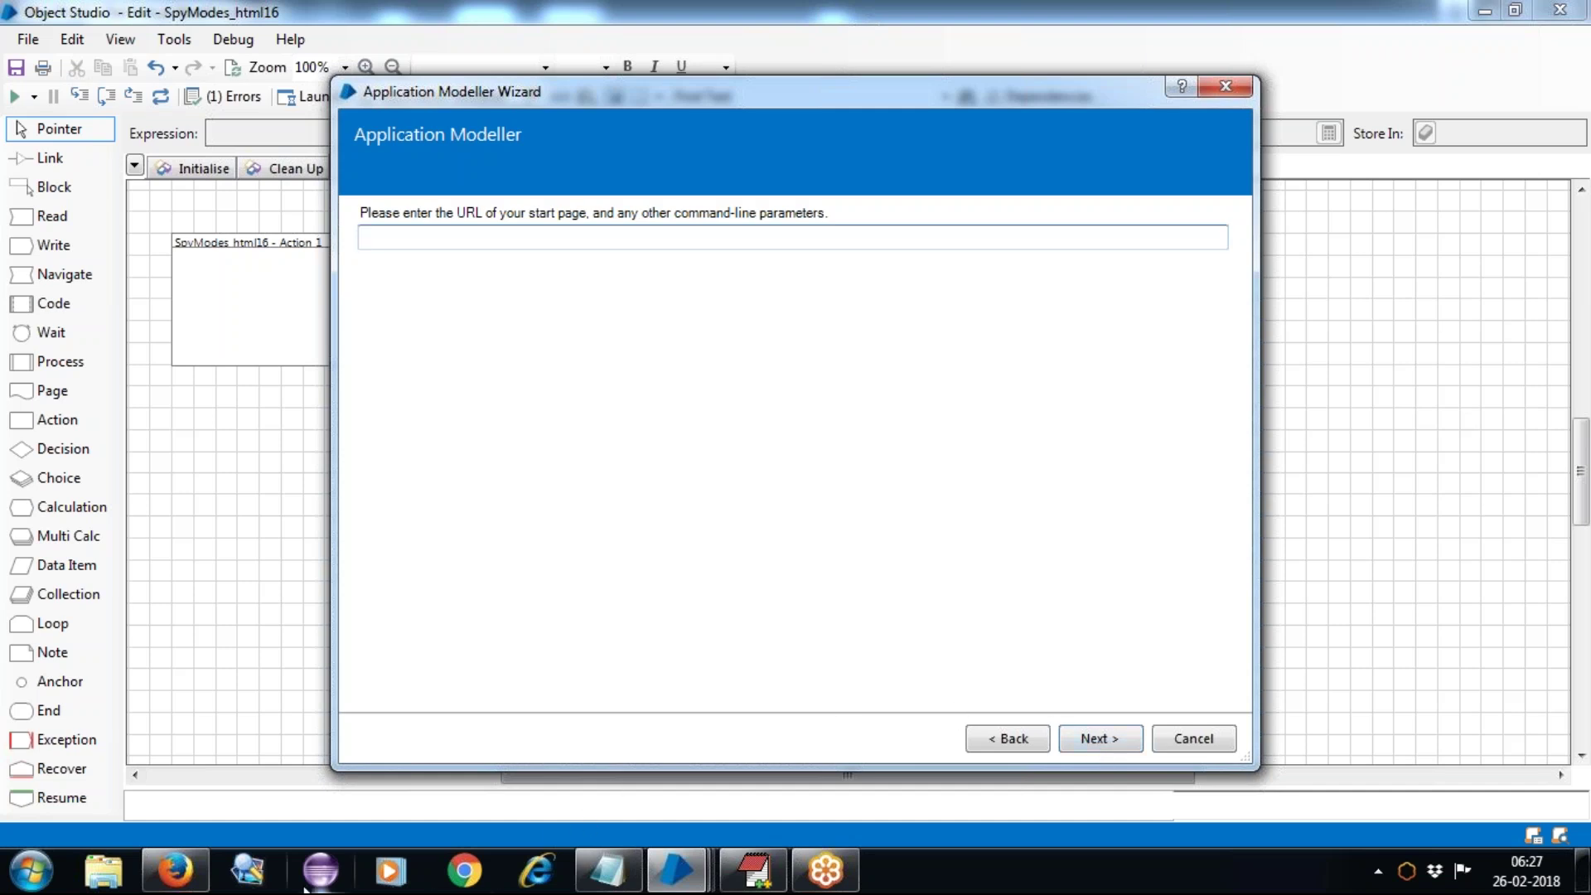
pyautogui.click(530, 872)
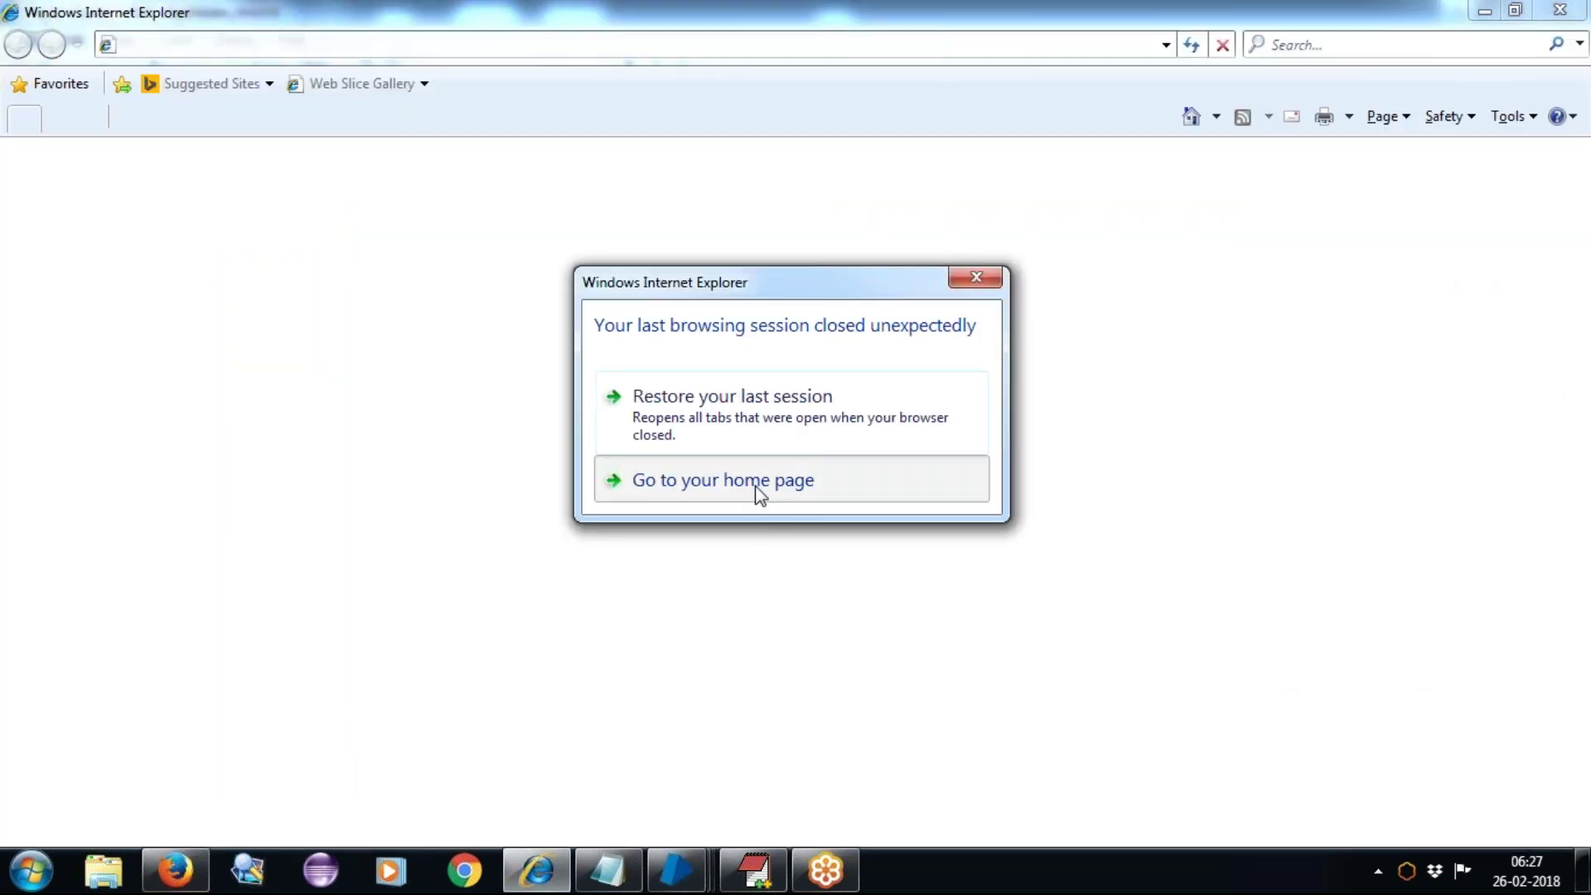
# Step: In Internet Explorer, load the OrangeHRM login page and copy its address
pyautogui.click(760, 494)
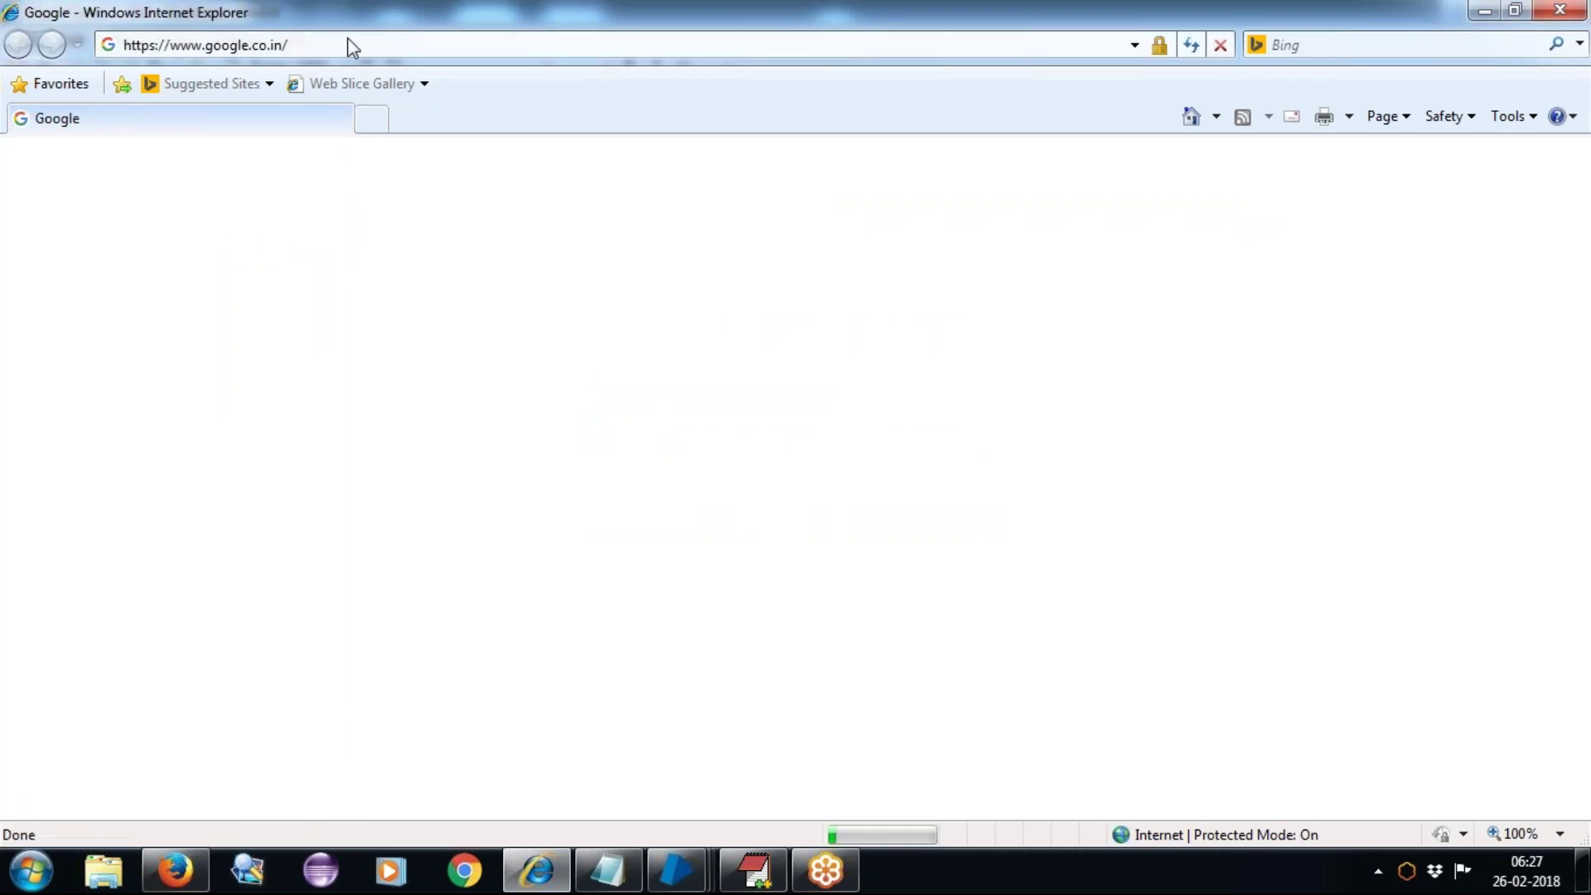
pyautogui.click(320, 47)
pyautogui.write('1')
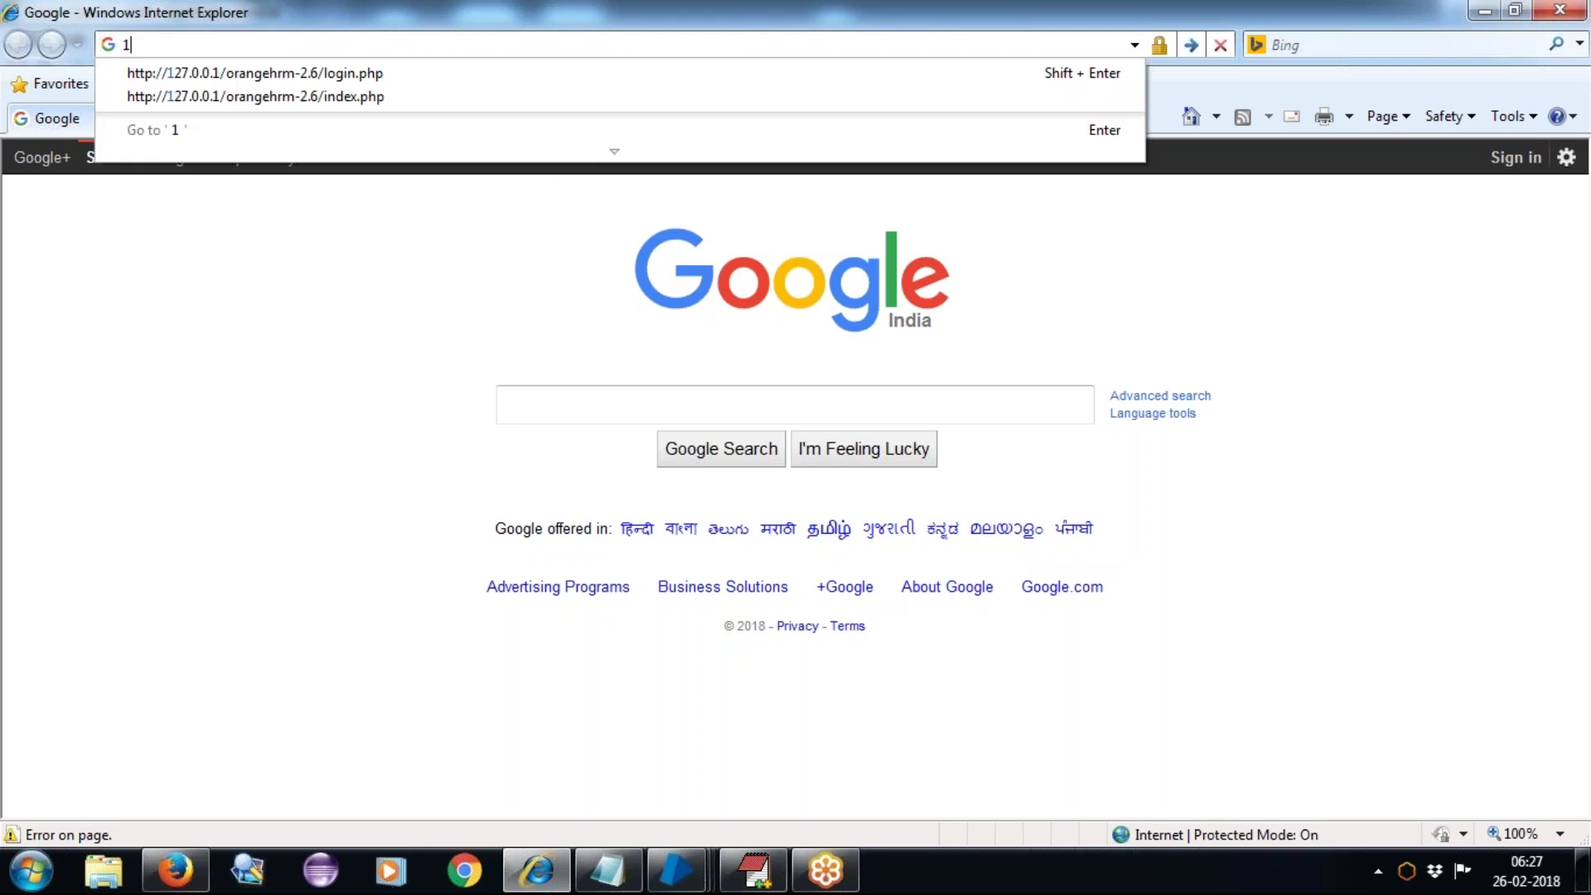
pyautogui.click(271, 73)
pyautogui.click(265, 46)
pyautogui.rightClick(266, 48)
pyautogui.click(358, 125)
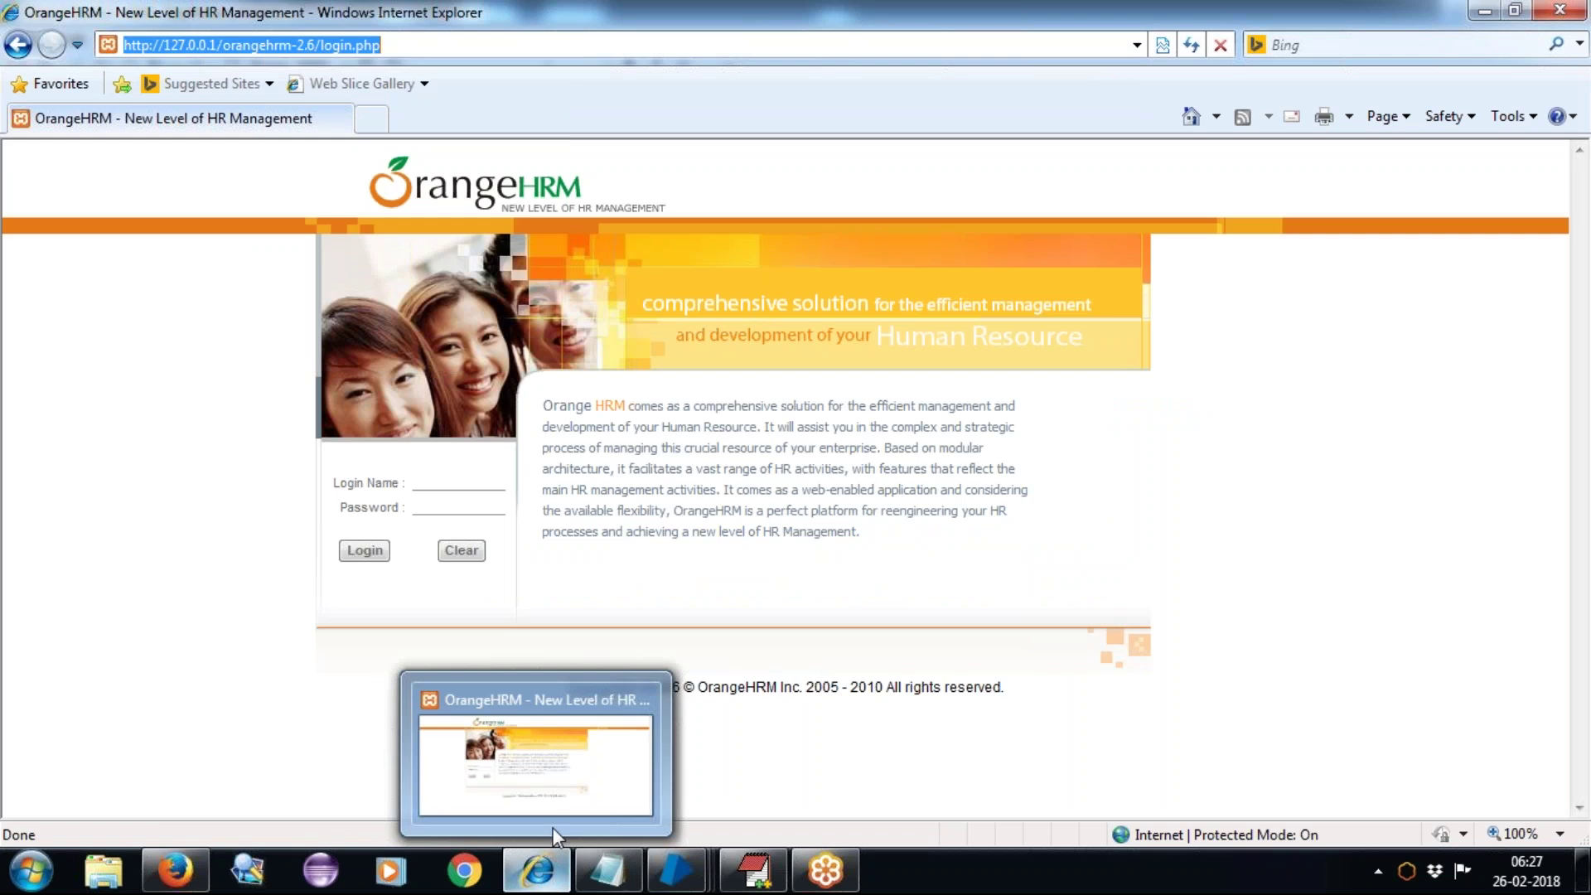
pyautogui.moveTo(672, 876)
pyautogui.click(888, 728)
pyautogui.rightClick(453, 239)
pyautogui.click(562, 342)
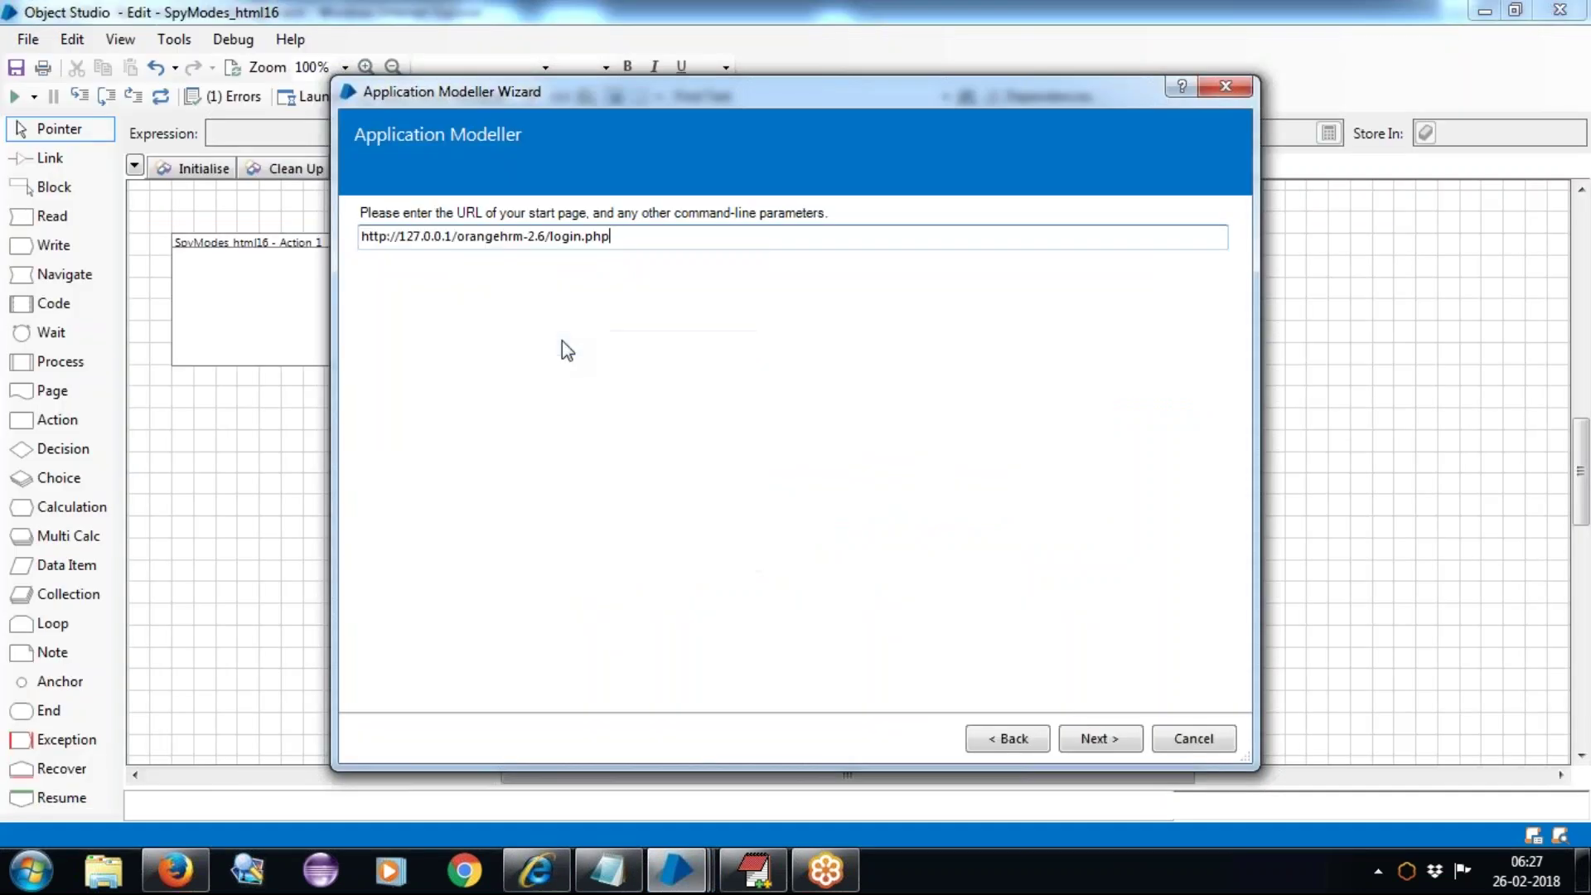
# Step: Finish the remaining wizard pages with Embedded mode and close the extra OrangeHRM browser window
pyautogui.click(1120, 741)
pyautogui.click(1101, 740)
pyautogui.click(1100, 740)
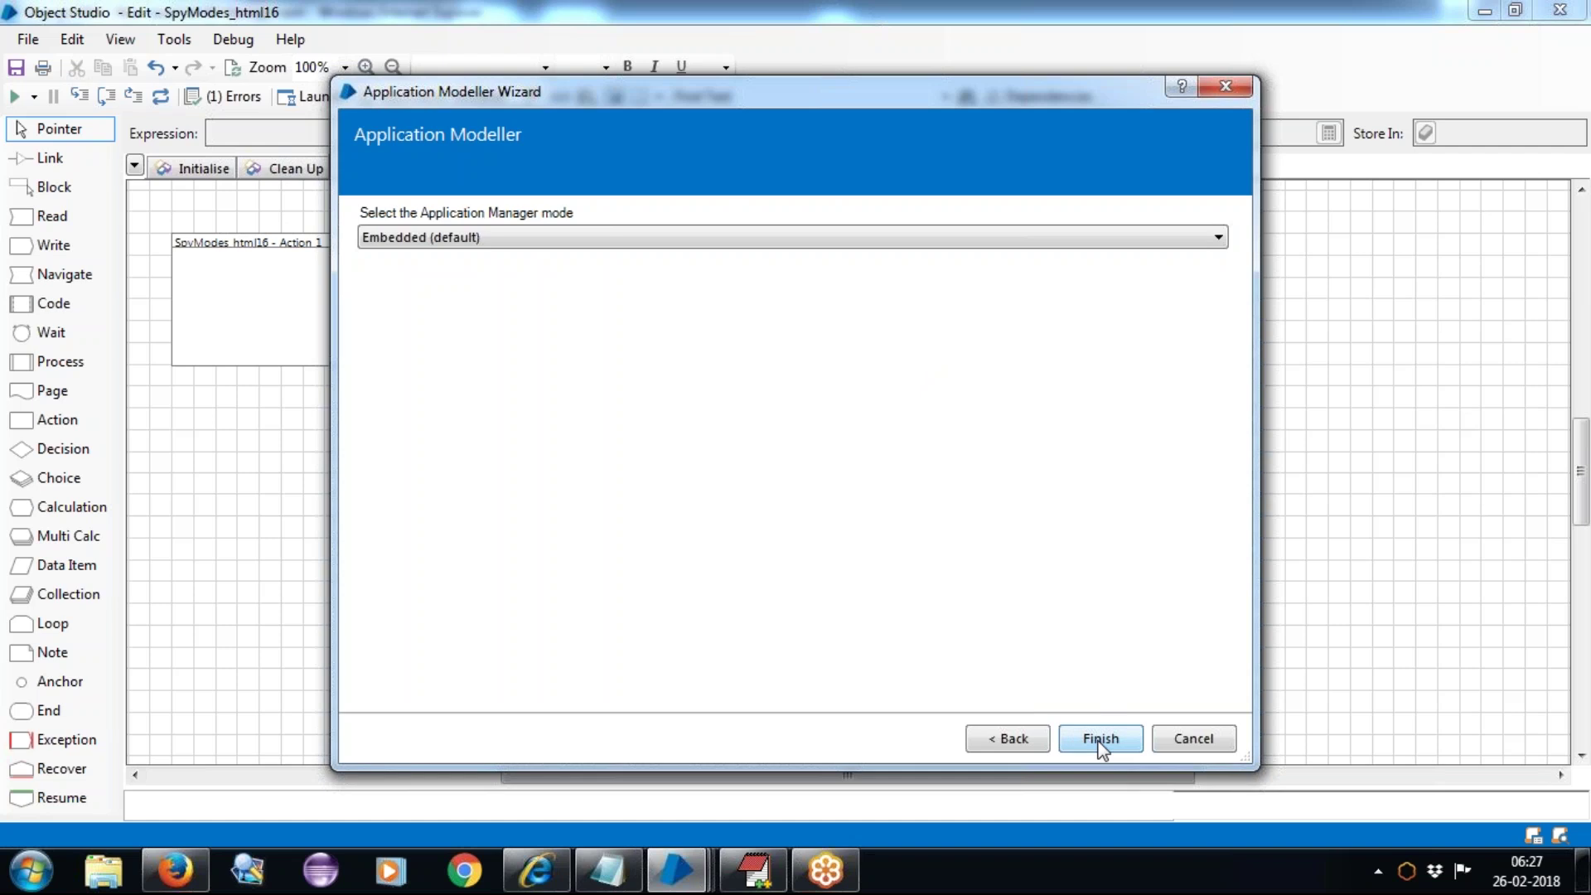
pyautogui.click(1100, 740)
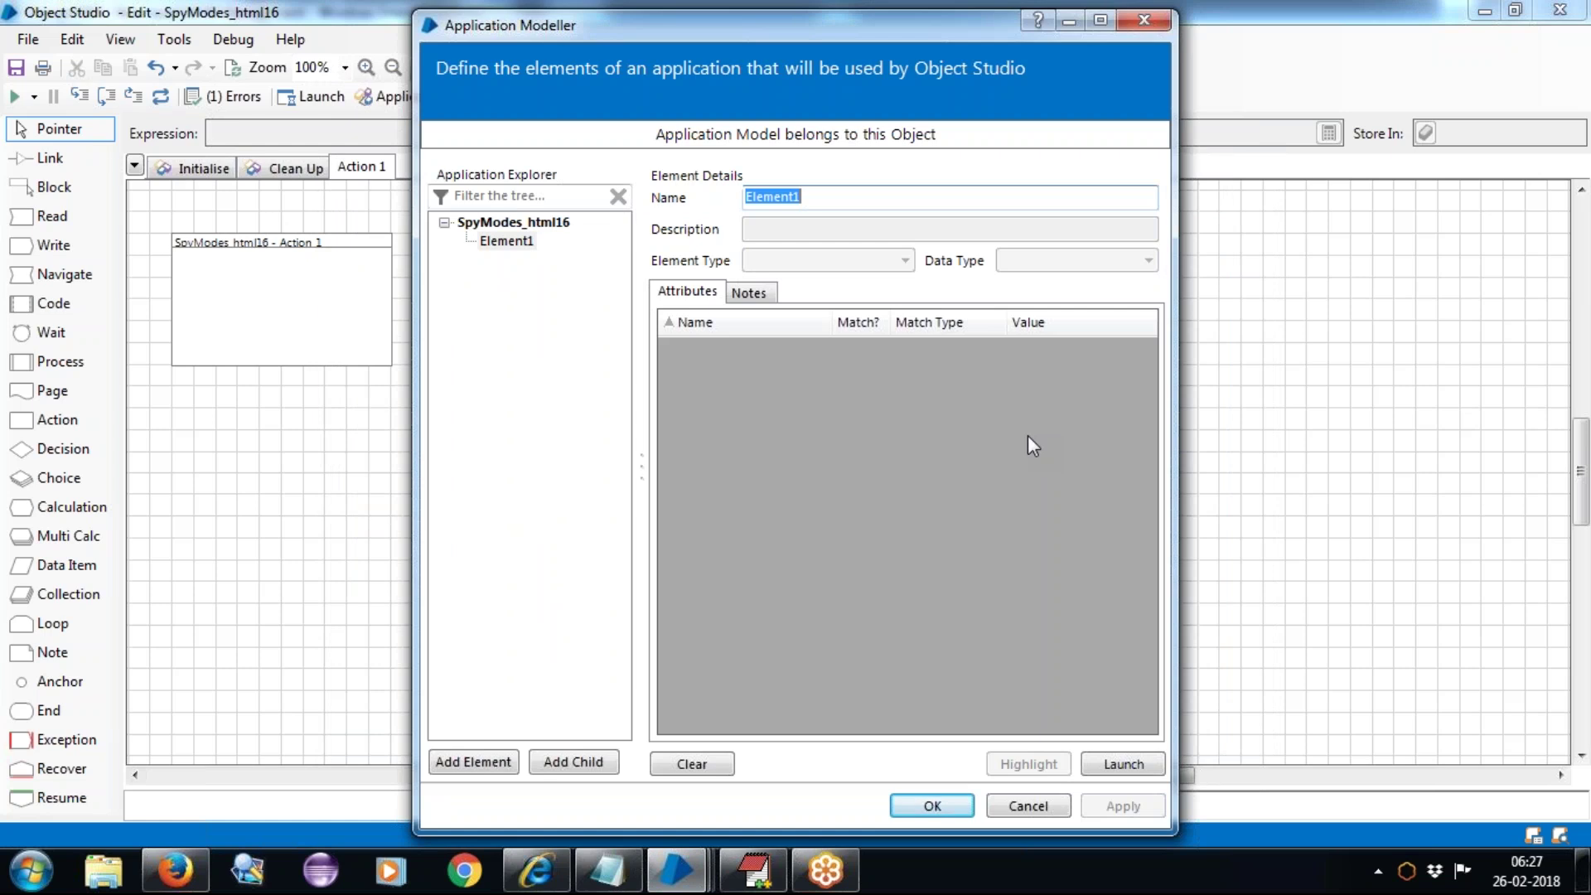
pyautogui.click(537, 870)
pyautogui.click(1558, 10)
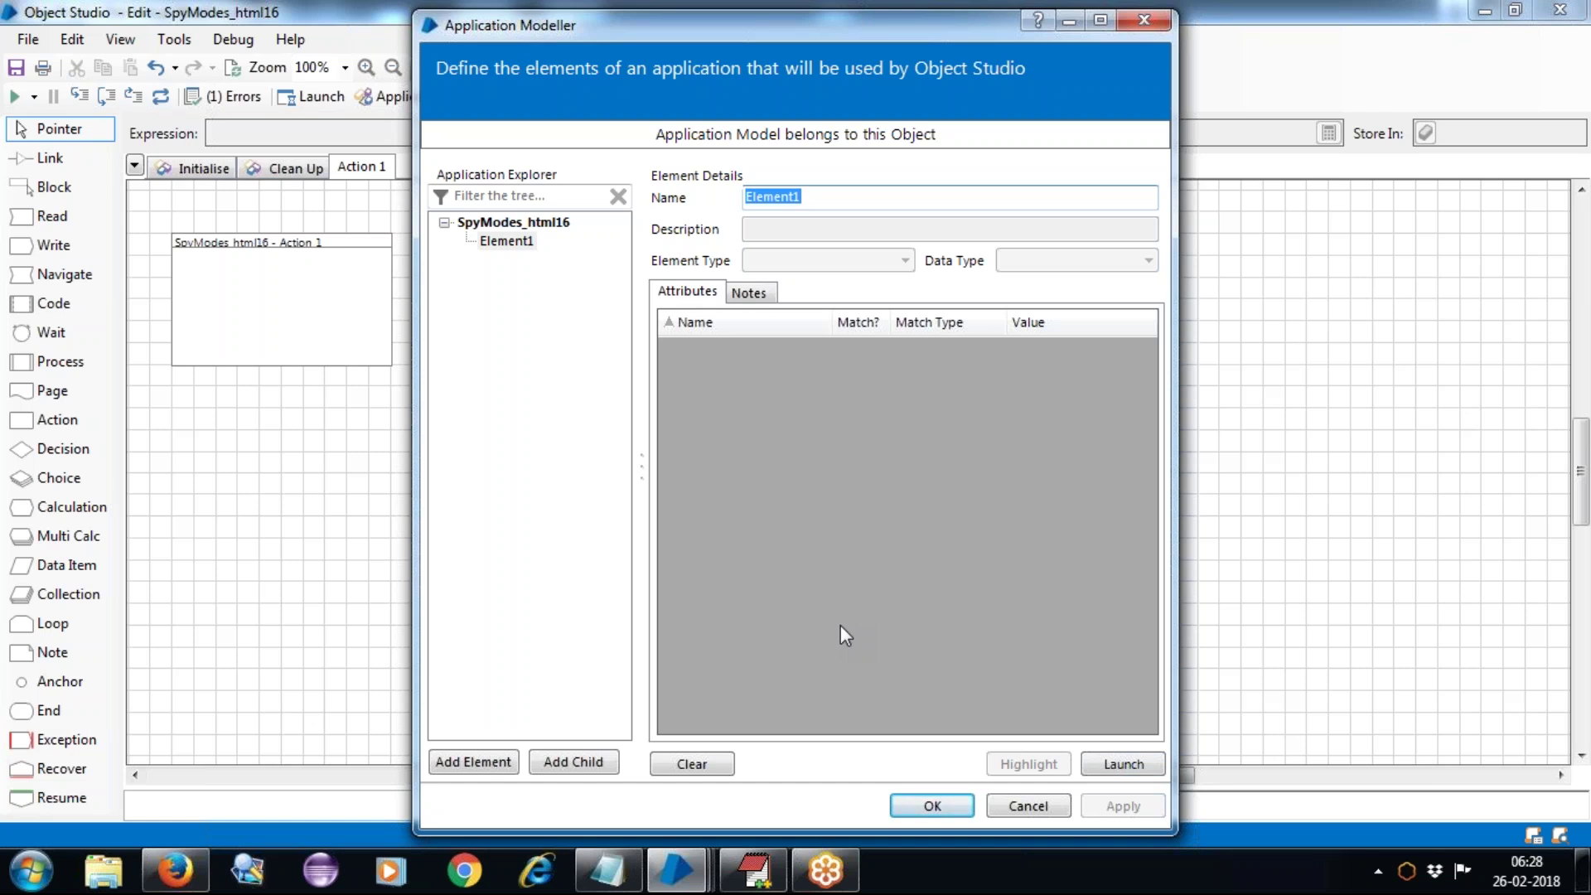
# Step: Launch the OrangeHRM login page from the model and start Identify in Html mode
pyautogui.click(1117, 767)
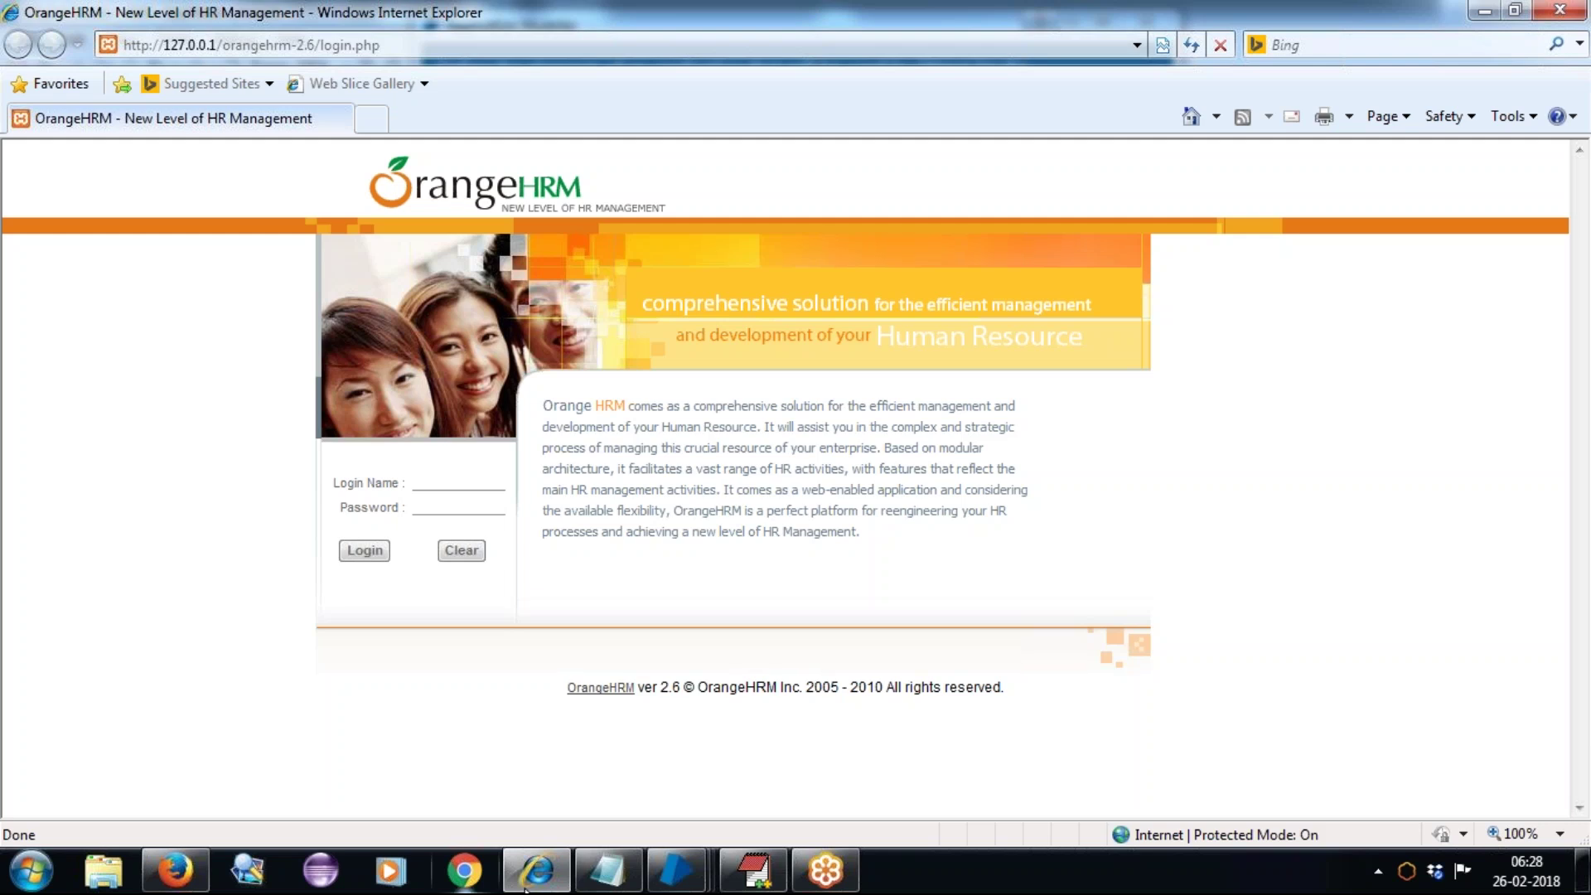
pyautogui.moveTo(660, 877)
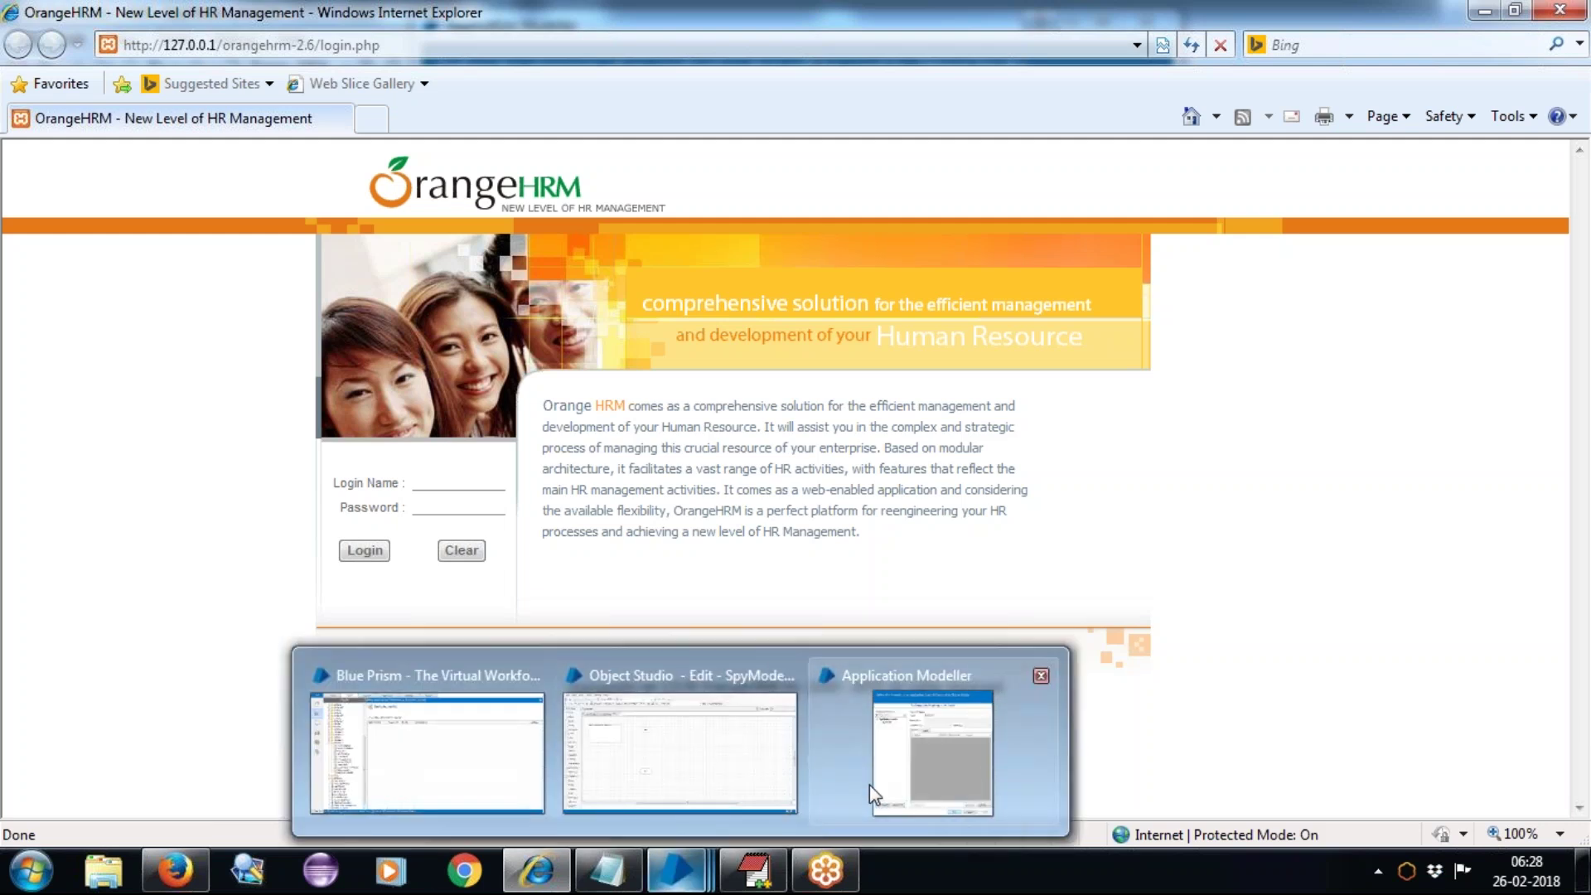
pyautogui.click(869, 784)
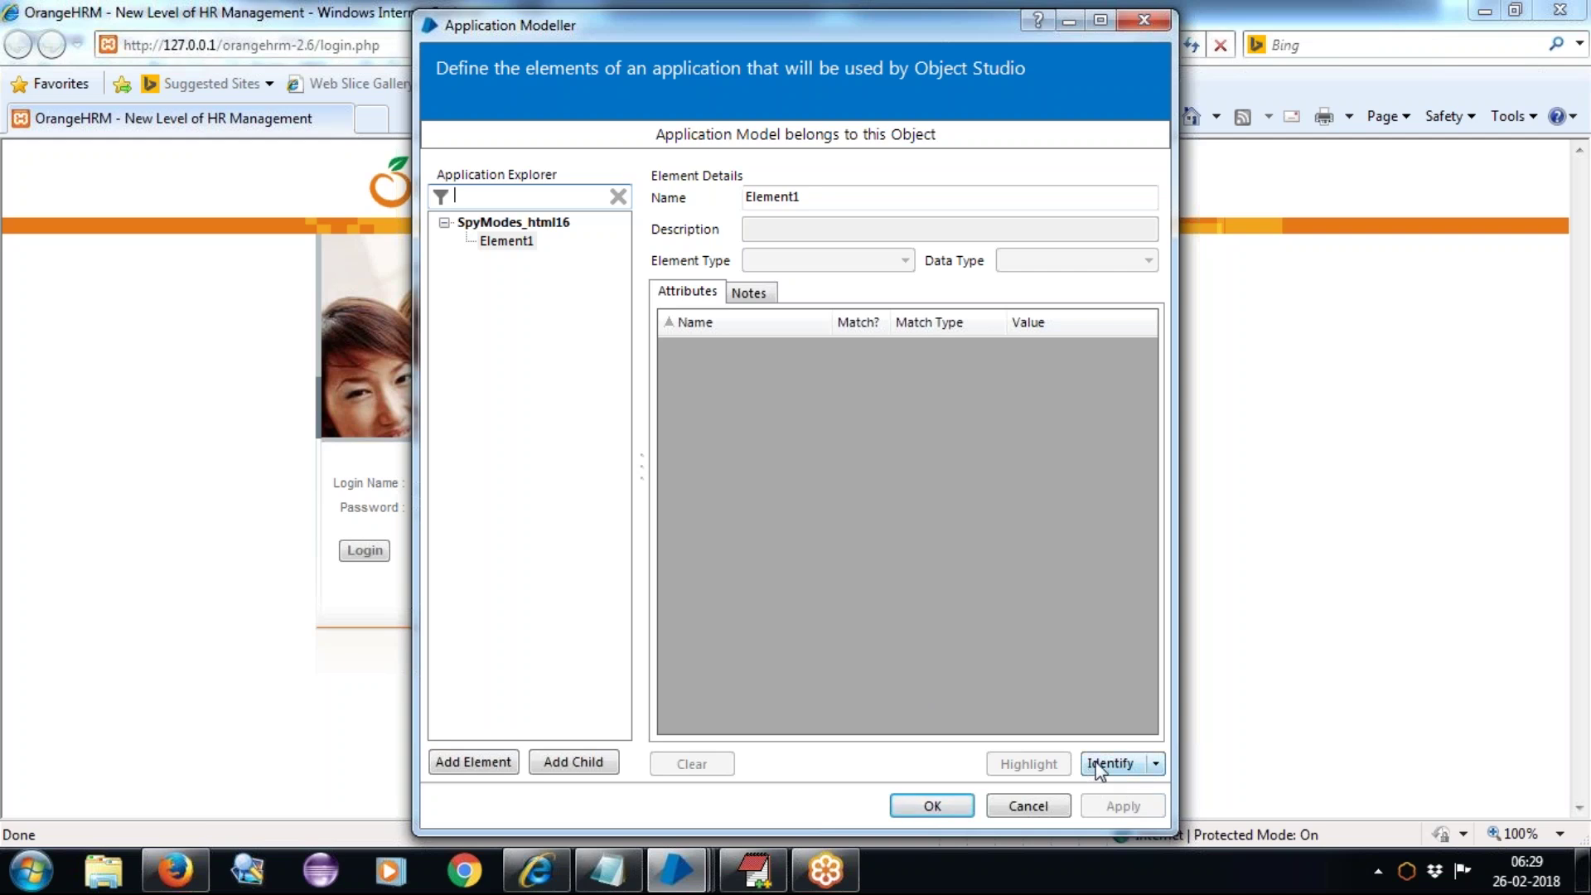
pyautogui.click(1098, 764)
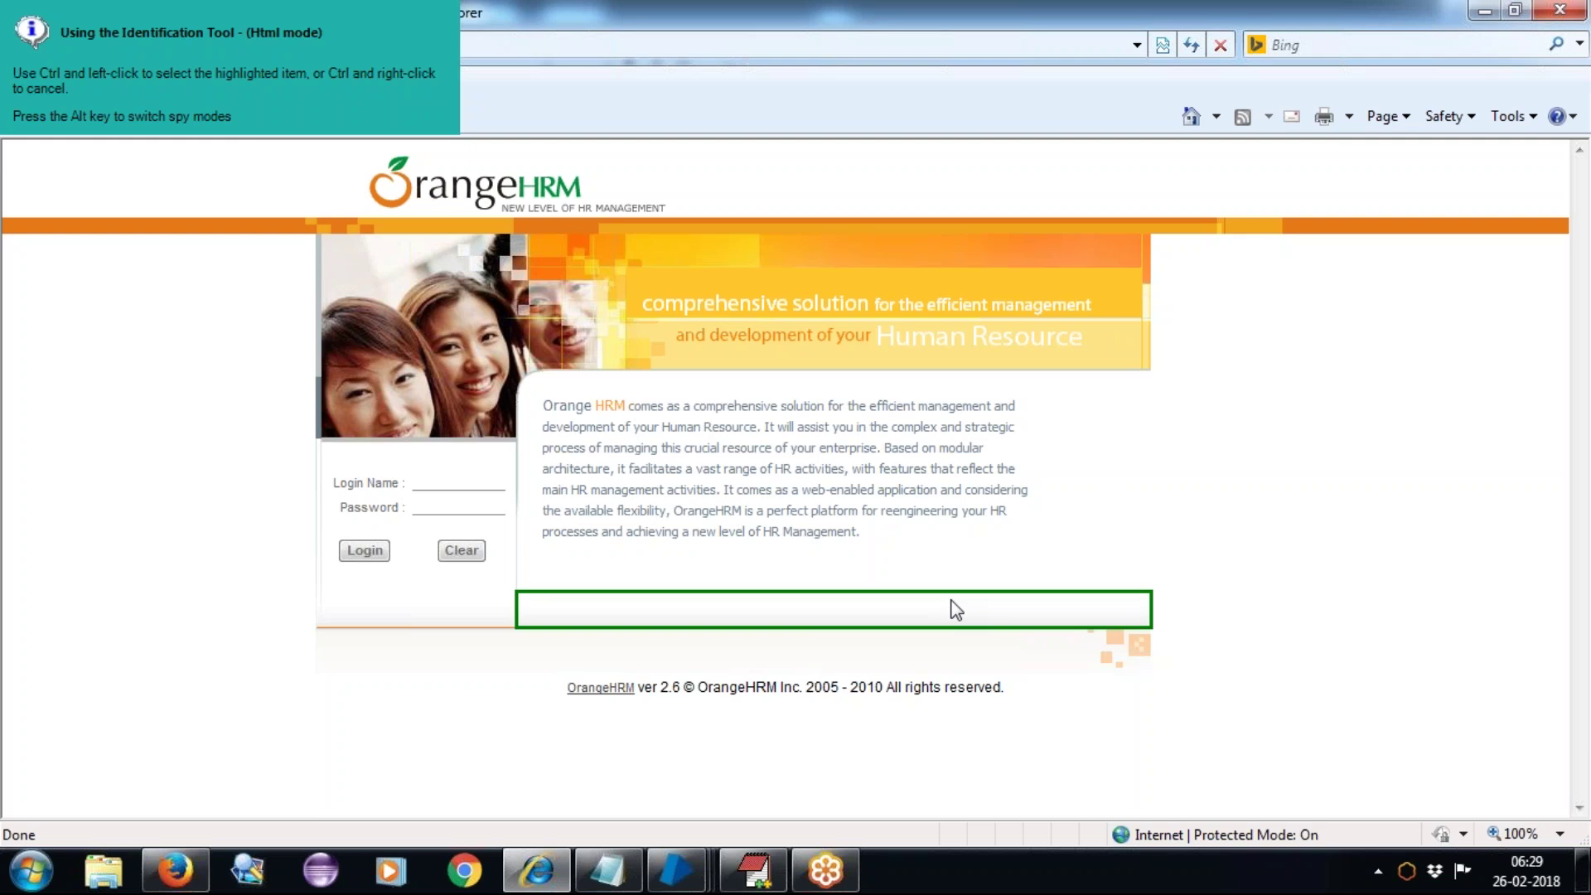
pyautogui.press('alt')
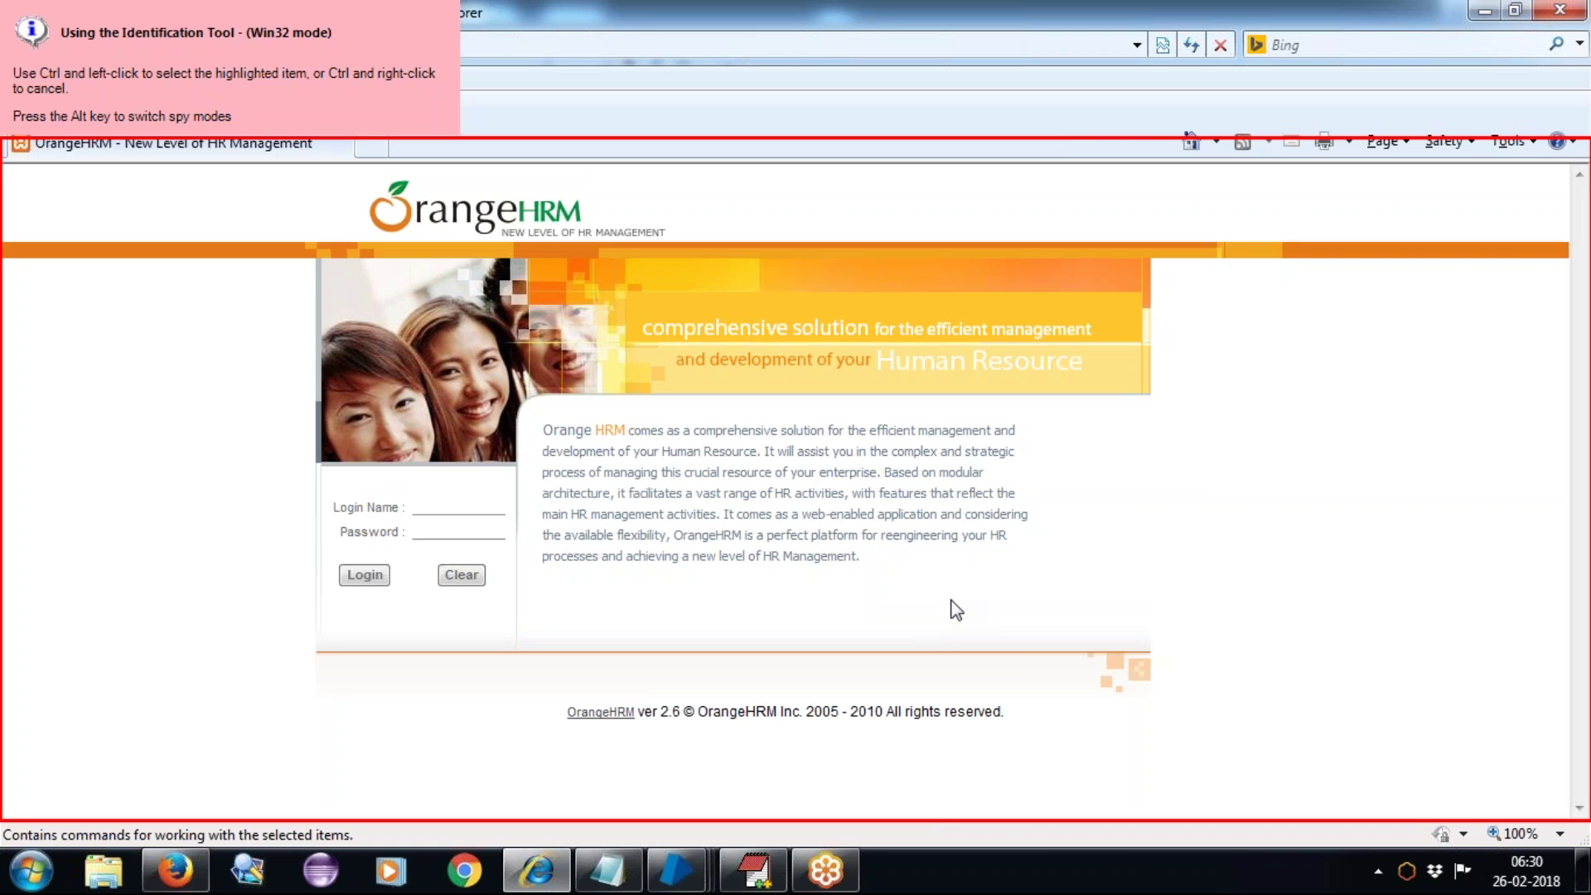
pyautogui.press('alt')
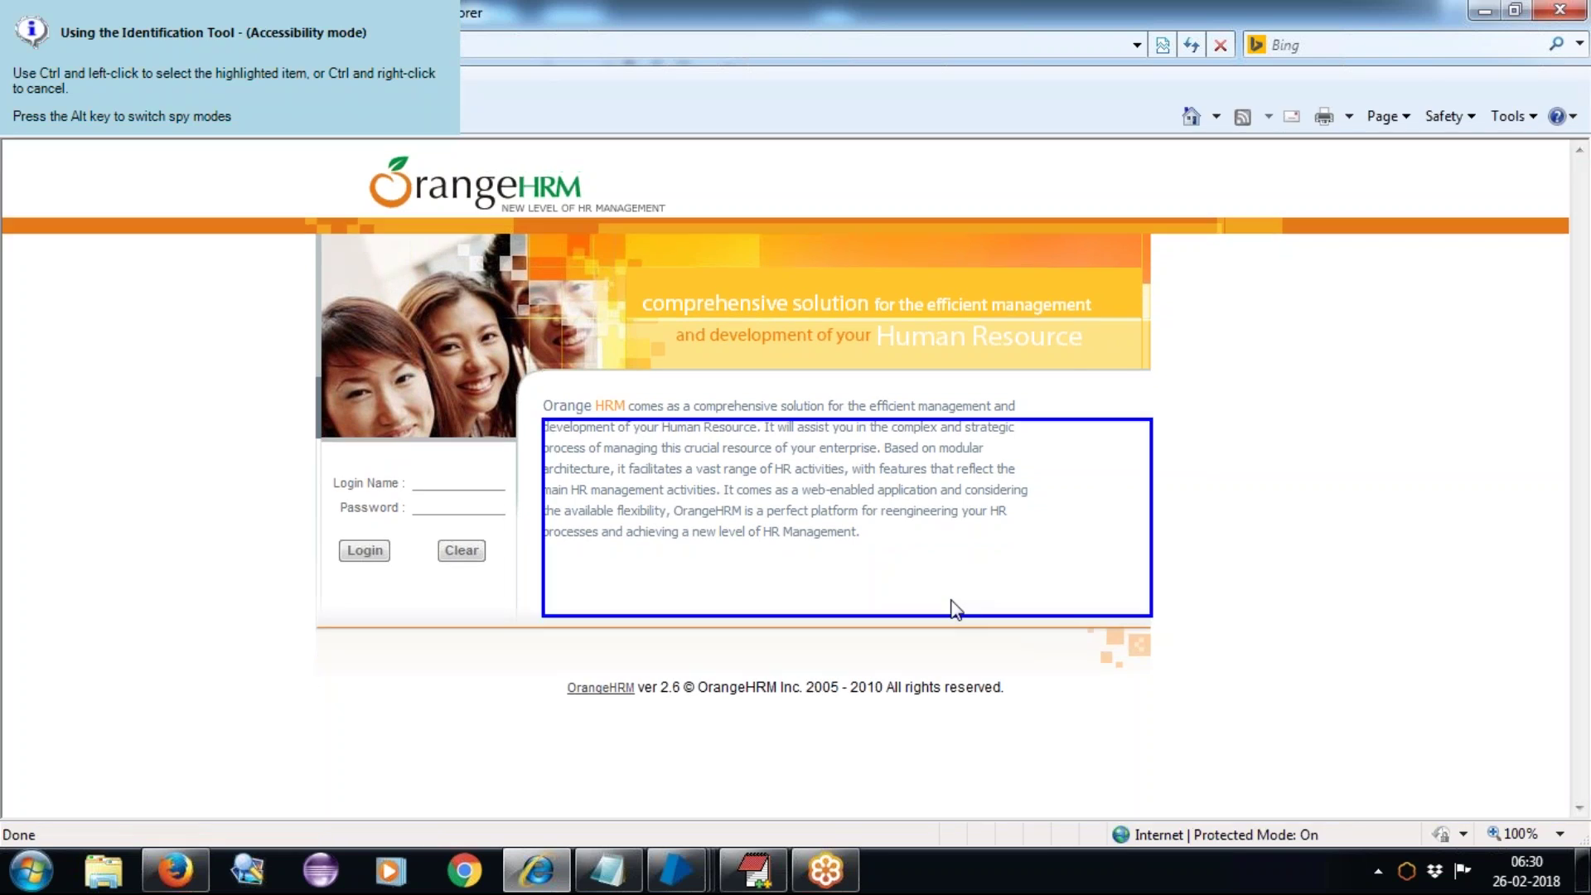
pyautogui.press('alt')
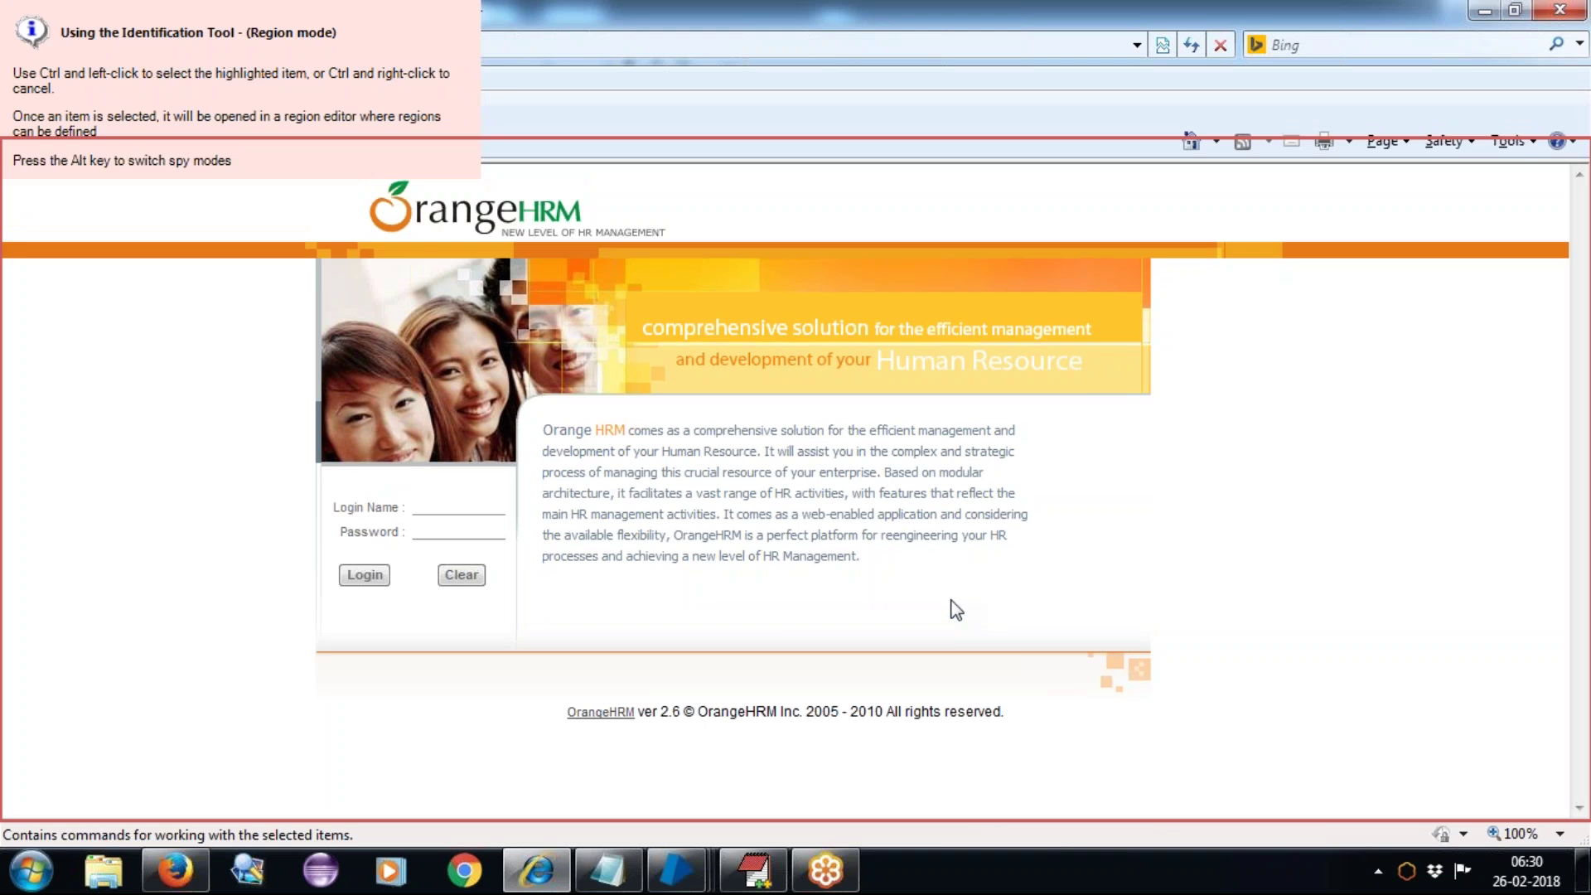
pyautogui.press('alt')
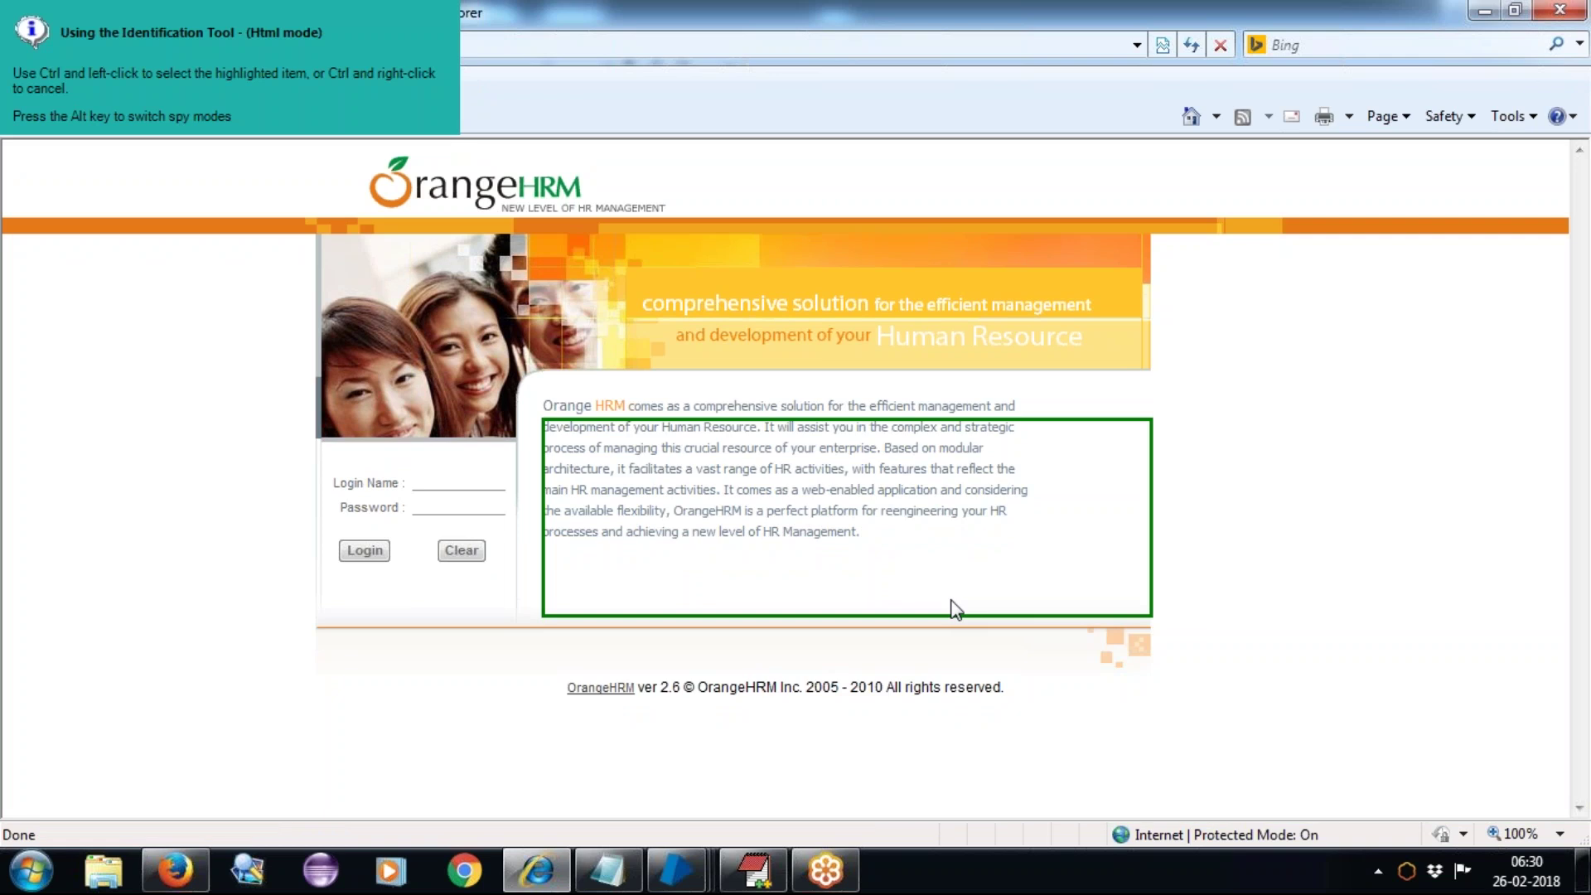
pyautogui.press('alt')
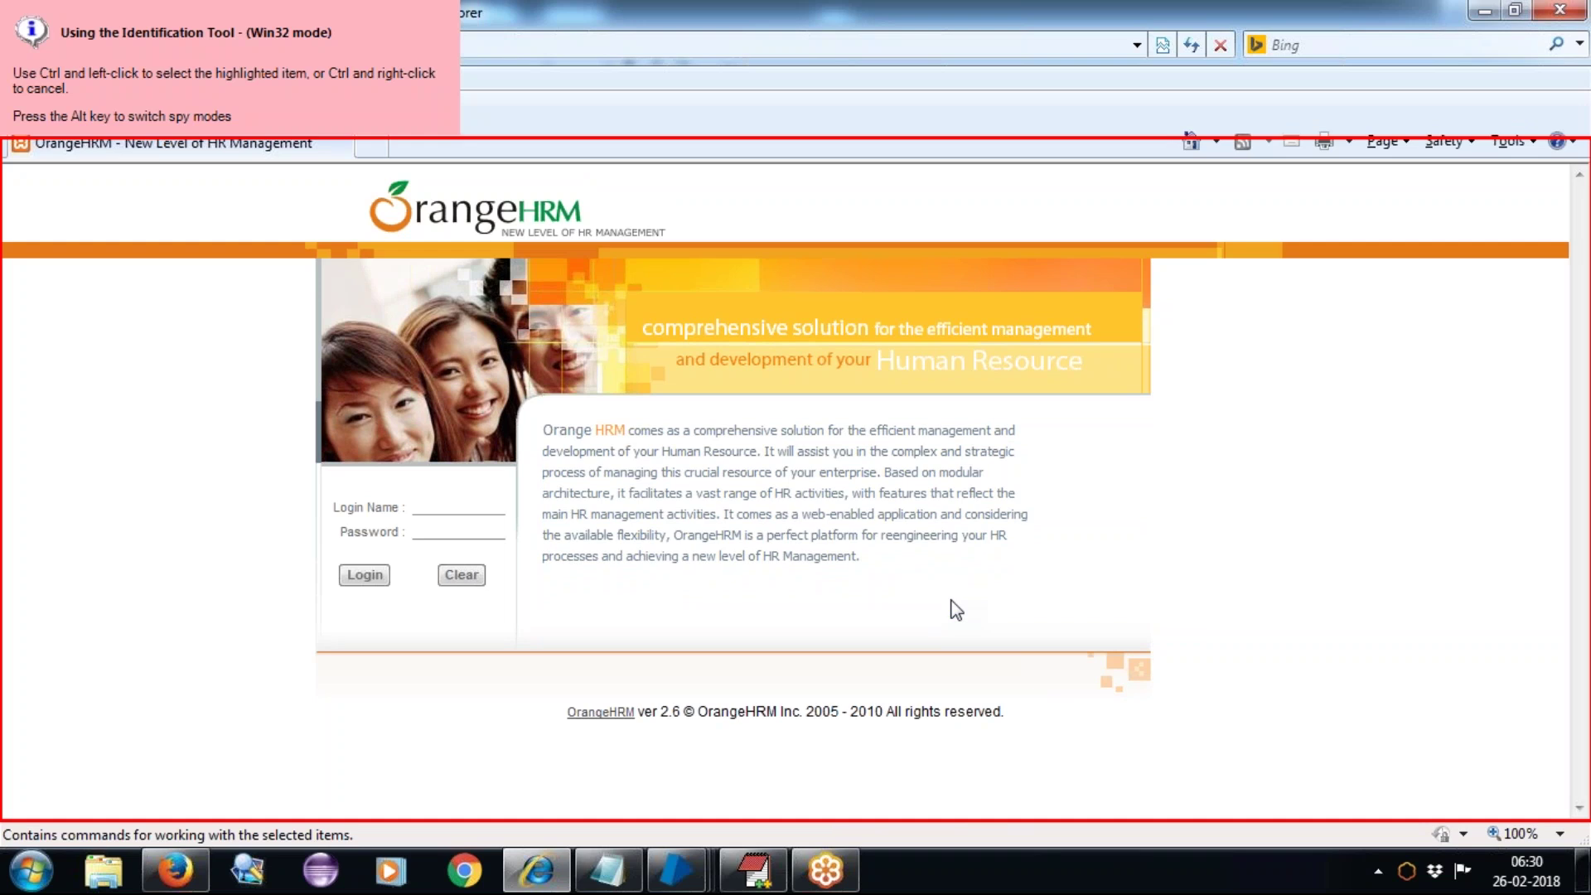
pyautogui.press('alt')
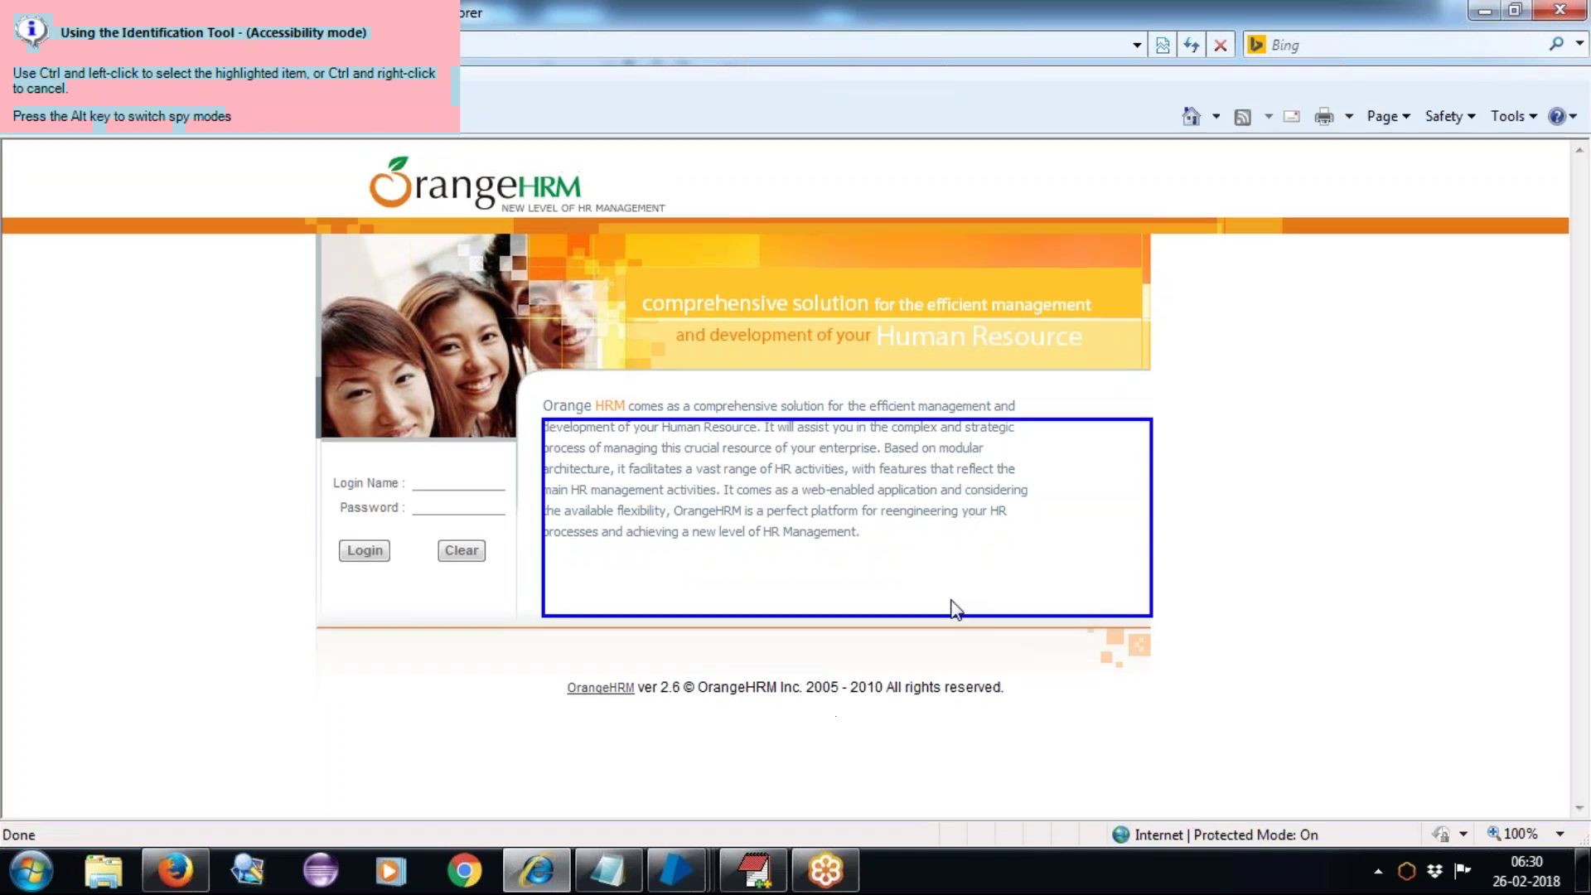
pyautogui.press('alt')
pyautogui.press('alt')
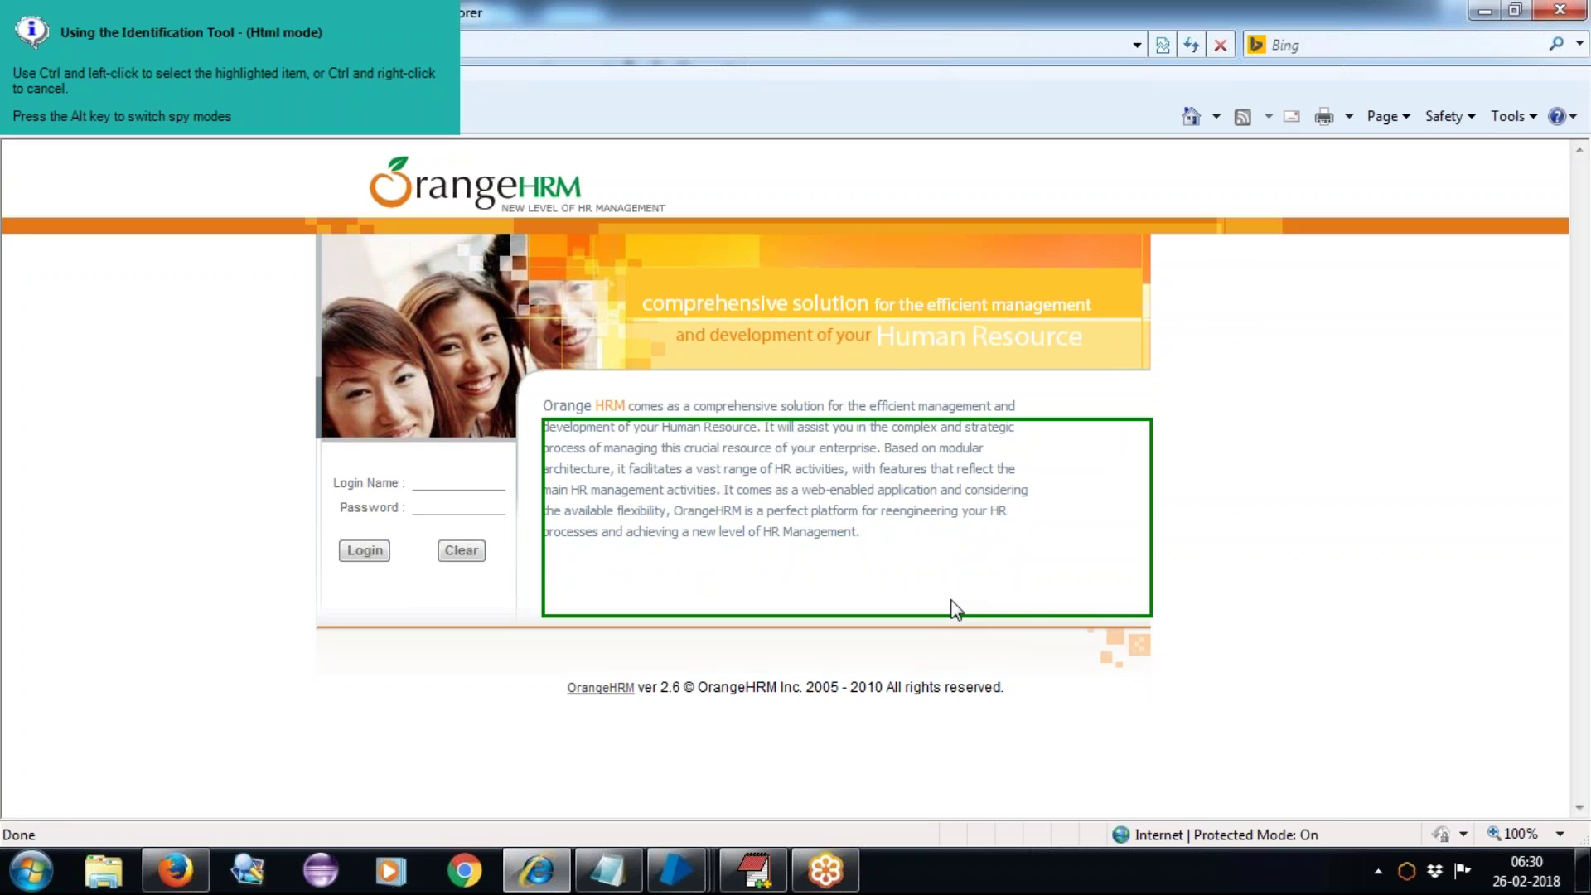
pyautogui.press('alt')
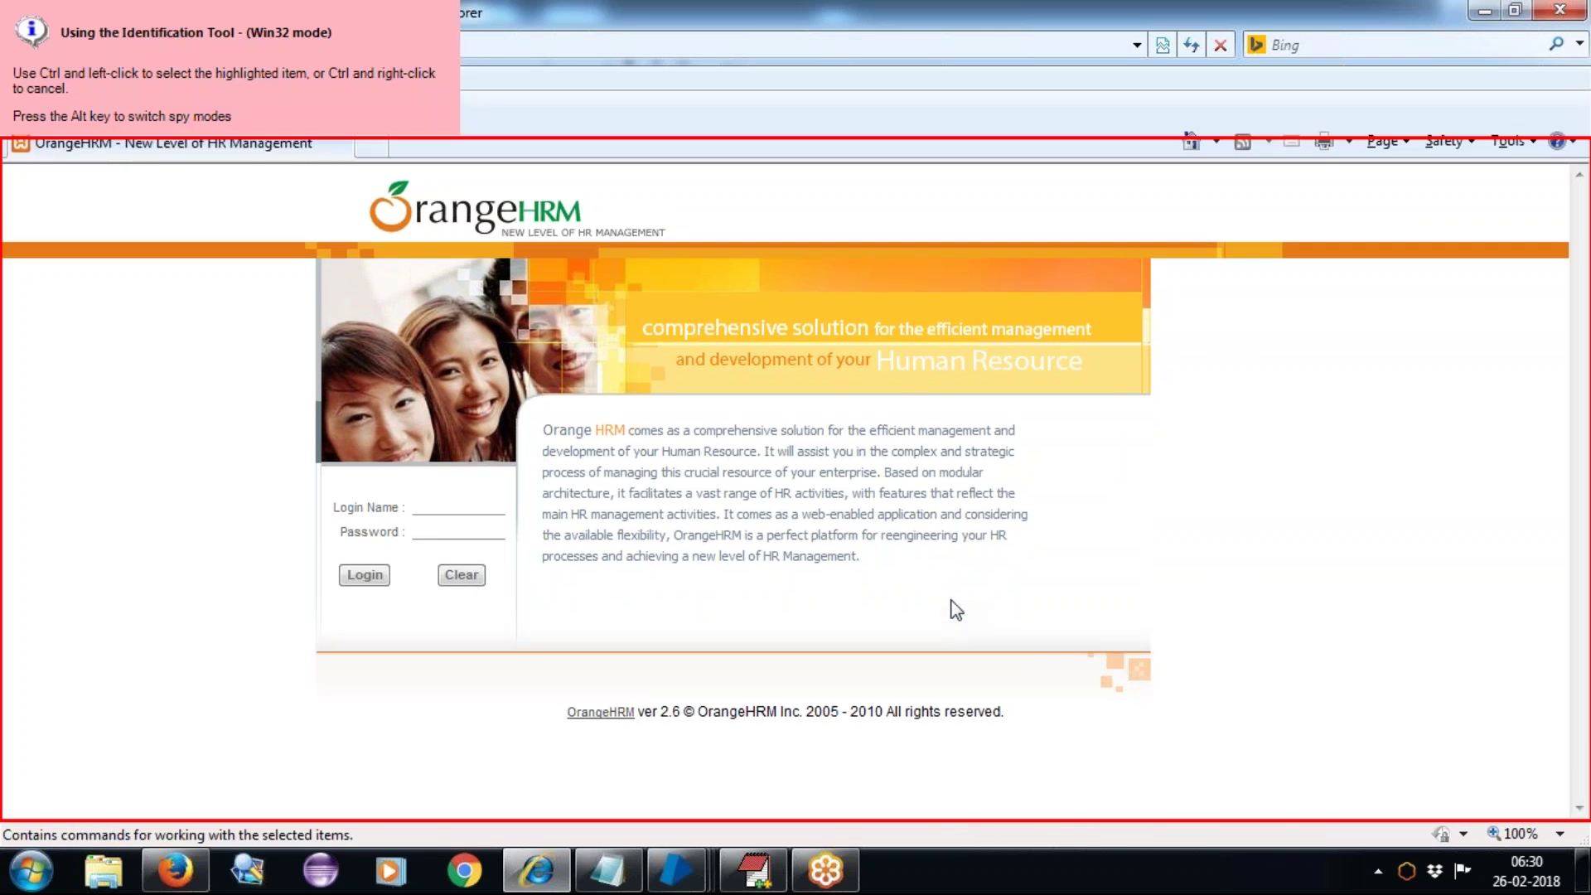
pyautogui.press('alt')
pyautogui.press('alt')
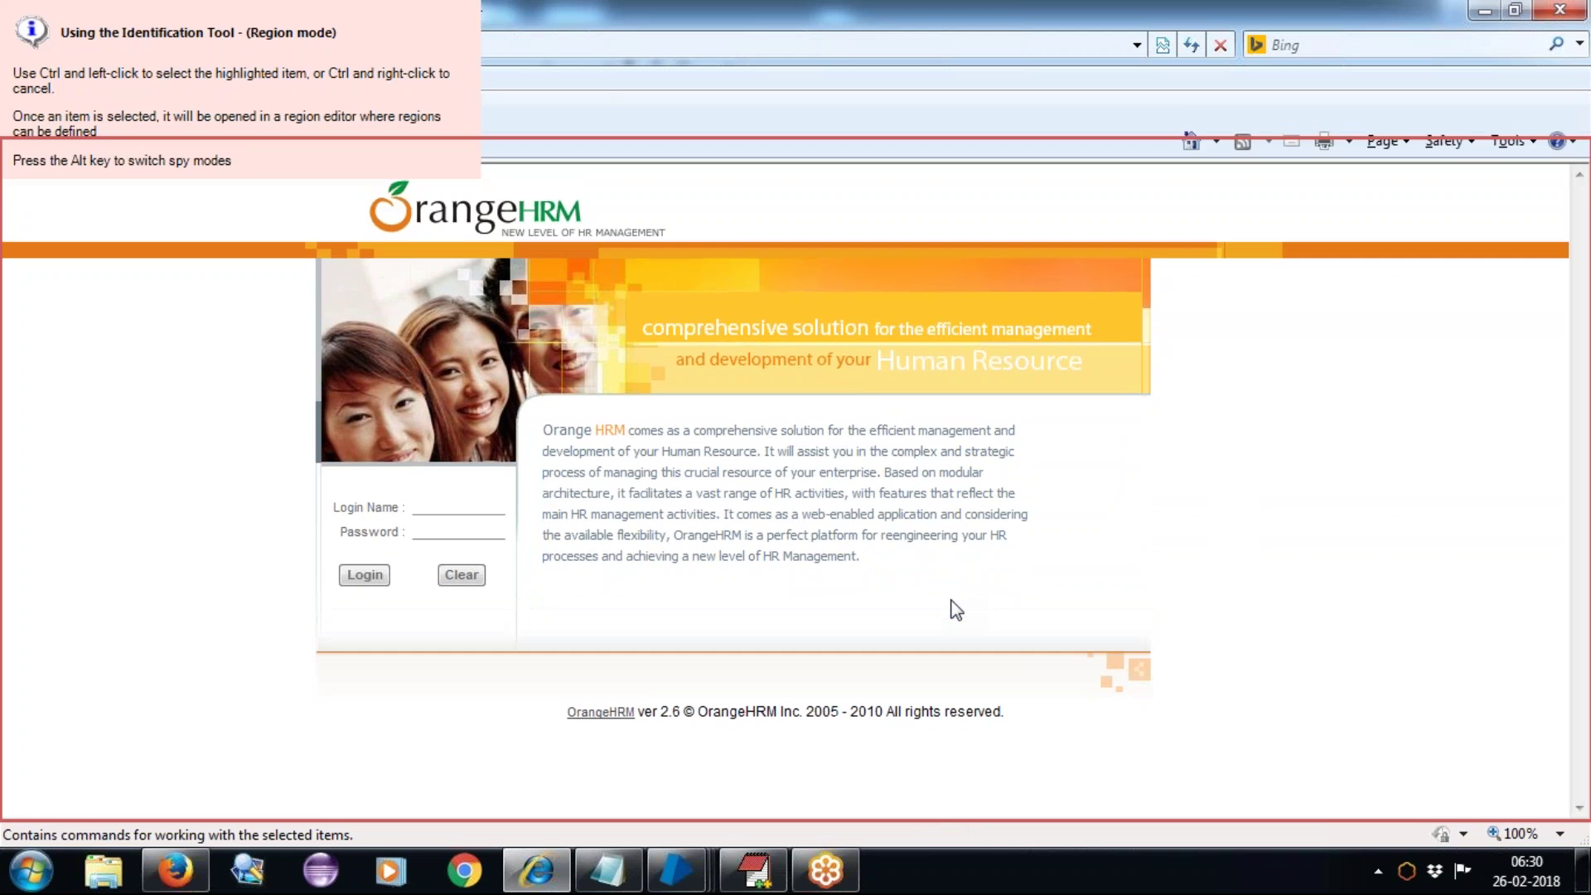
pyautogui.press('alt')
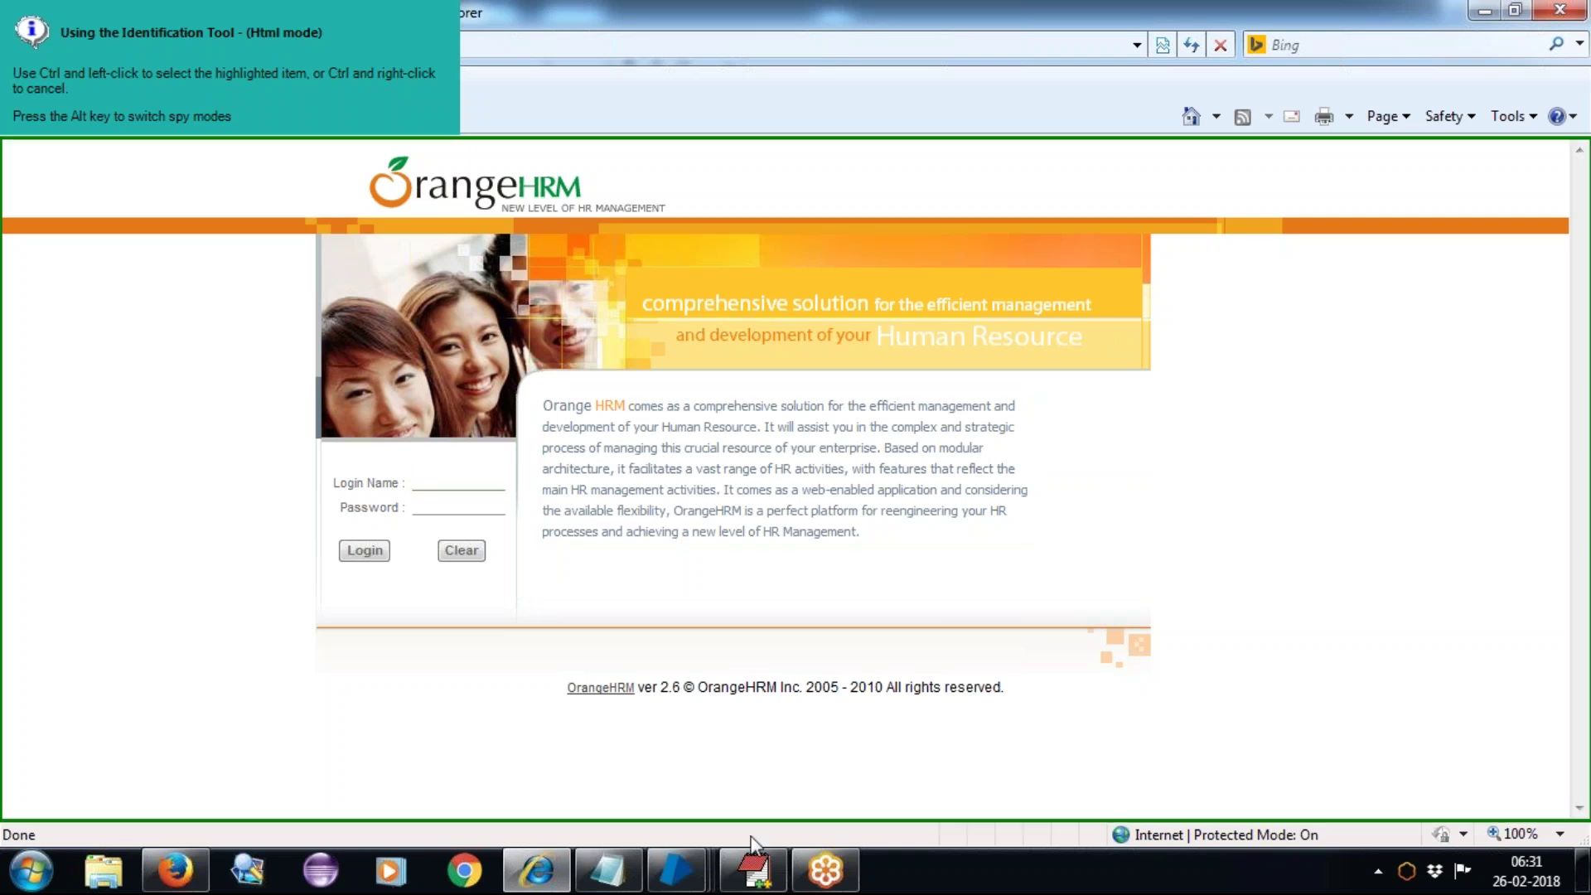
# Step: Add a dashed divider line to the spy modes notes in EditPlus
pyautogui.click(756, 877)
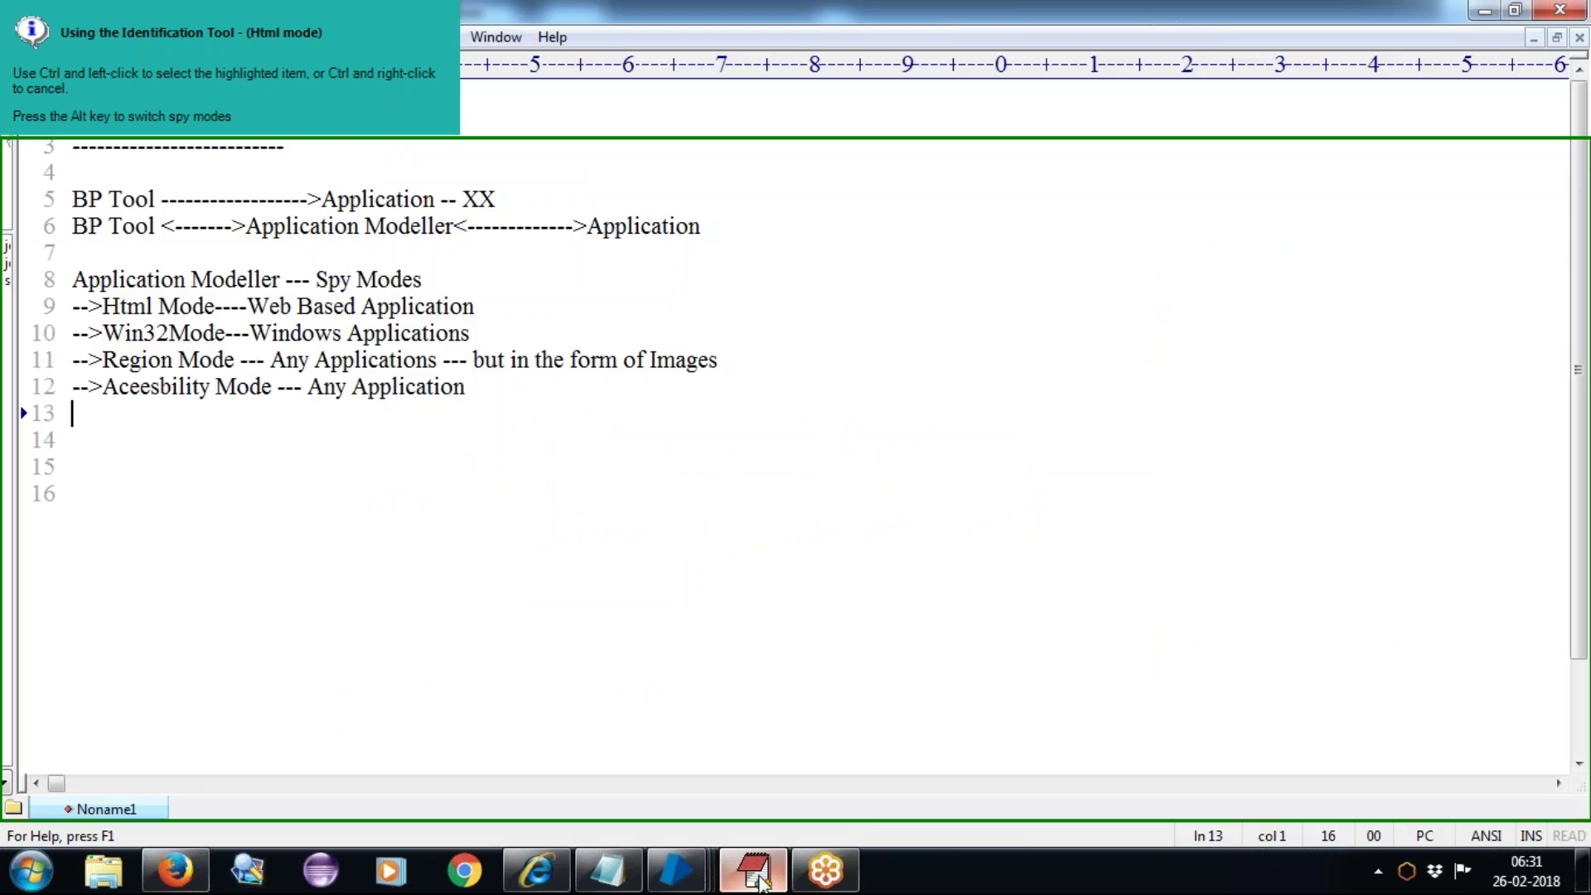
pyautogui.write('---------------------')
pyautogui.press('BackSpace')
pyautogui.write('---------------------------------------------------')
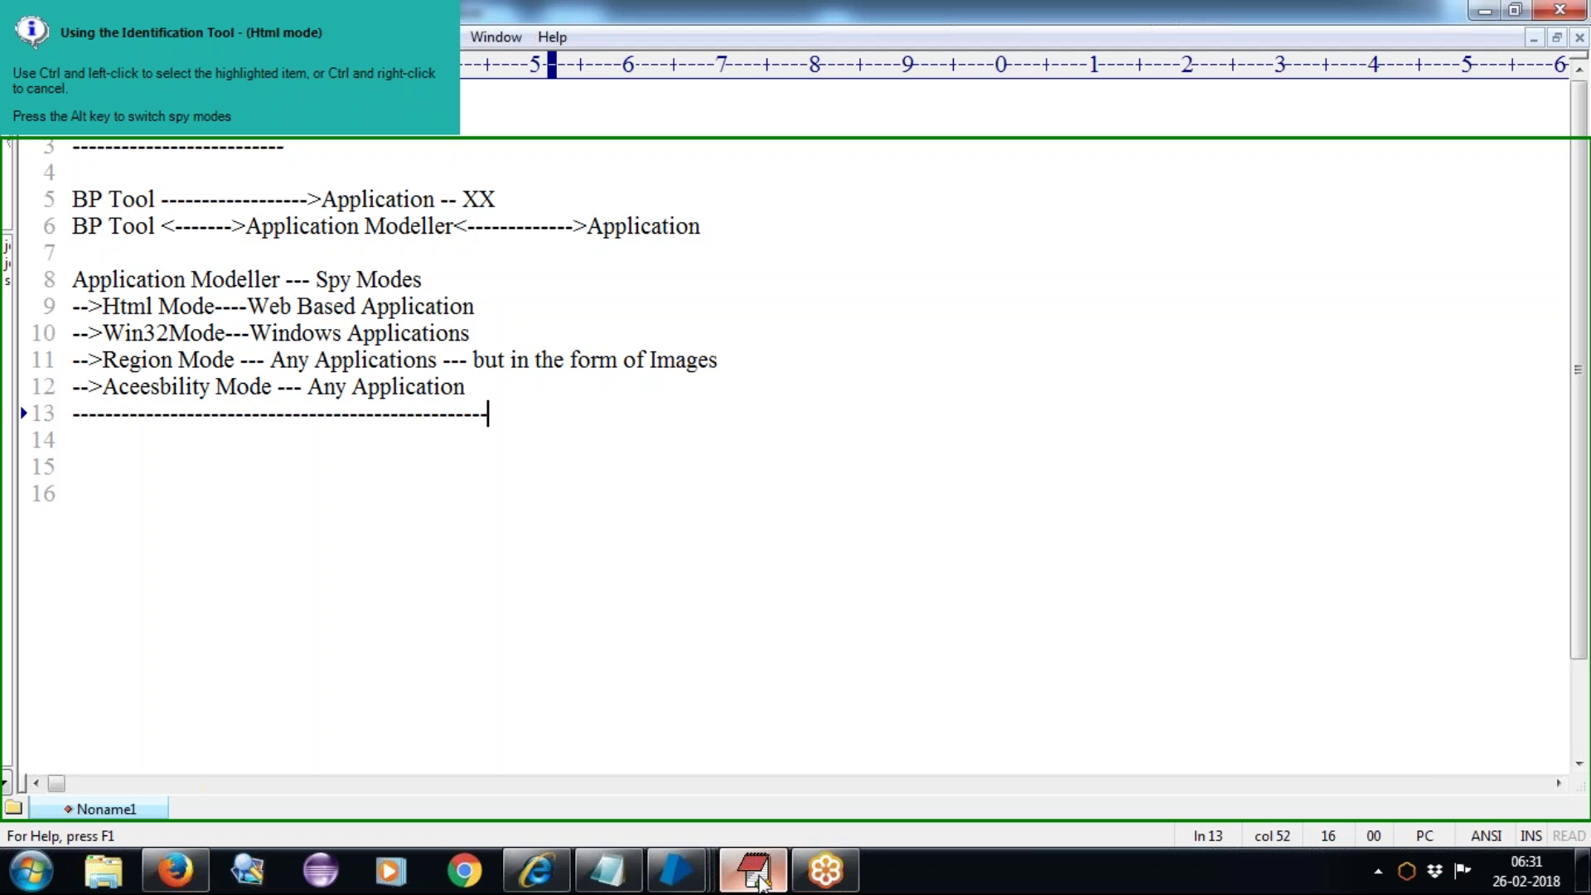
pyautogui.write('------------------')
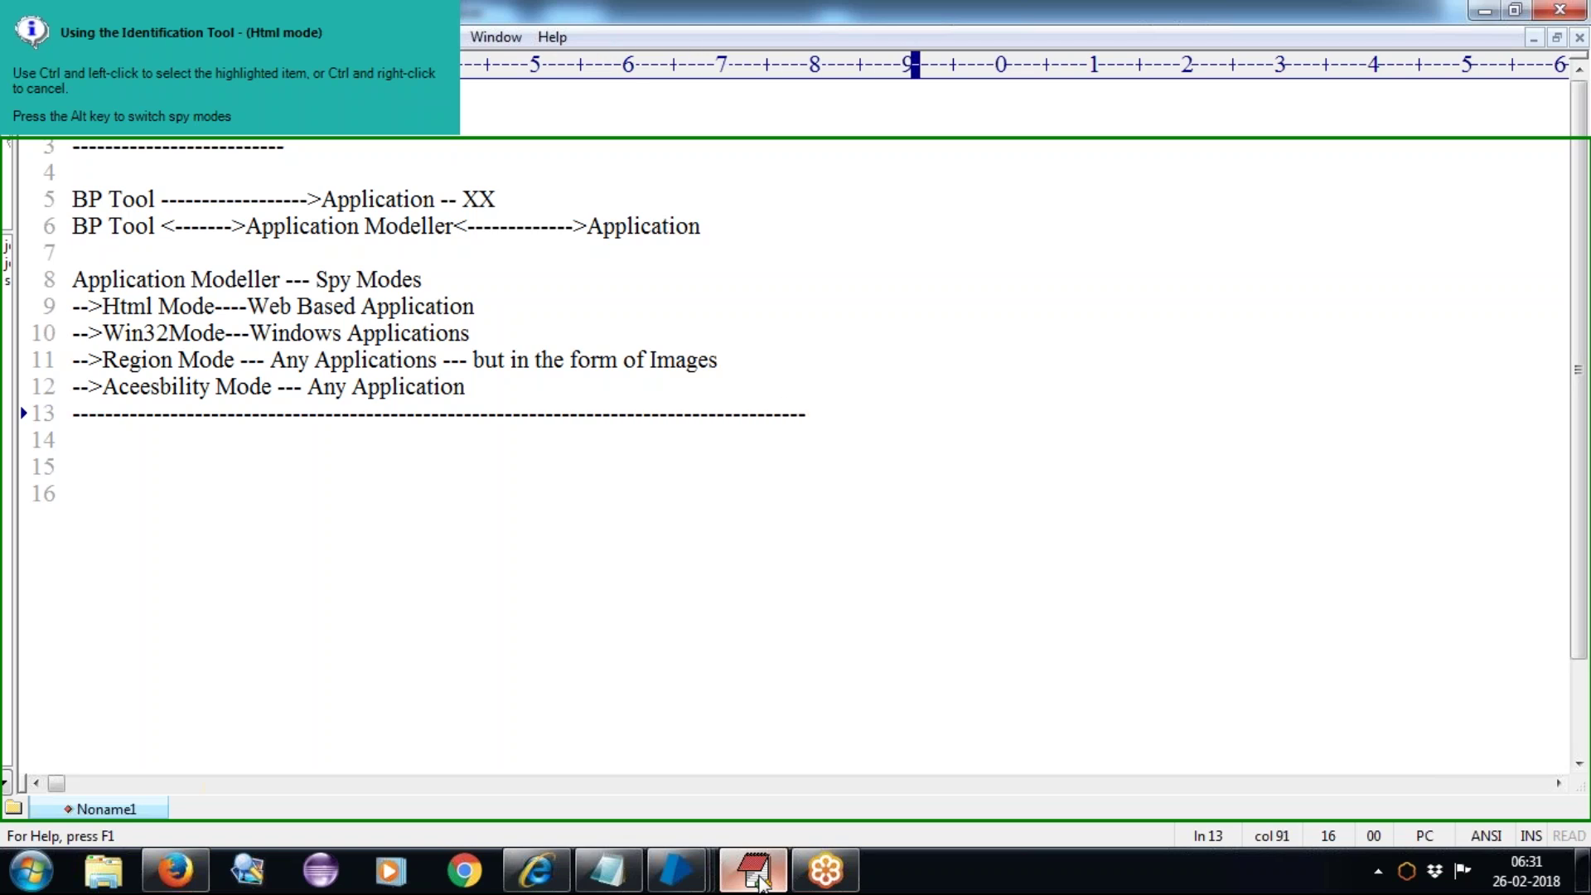
pyautogui.press('Return')
pyautogui.press('Return')
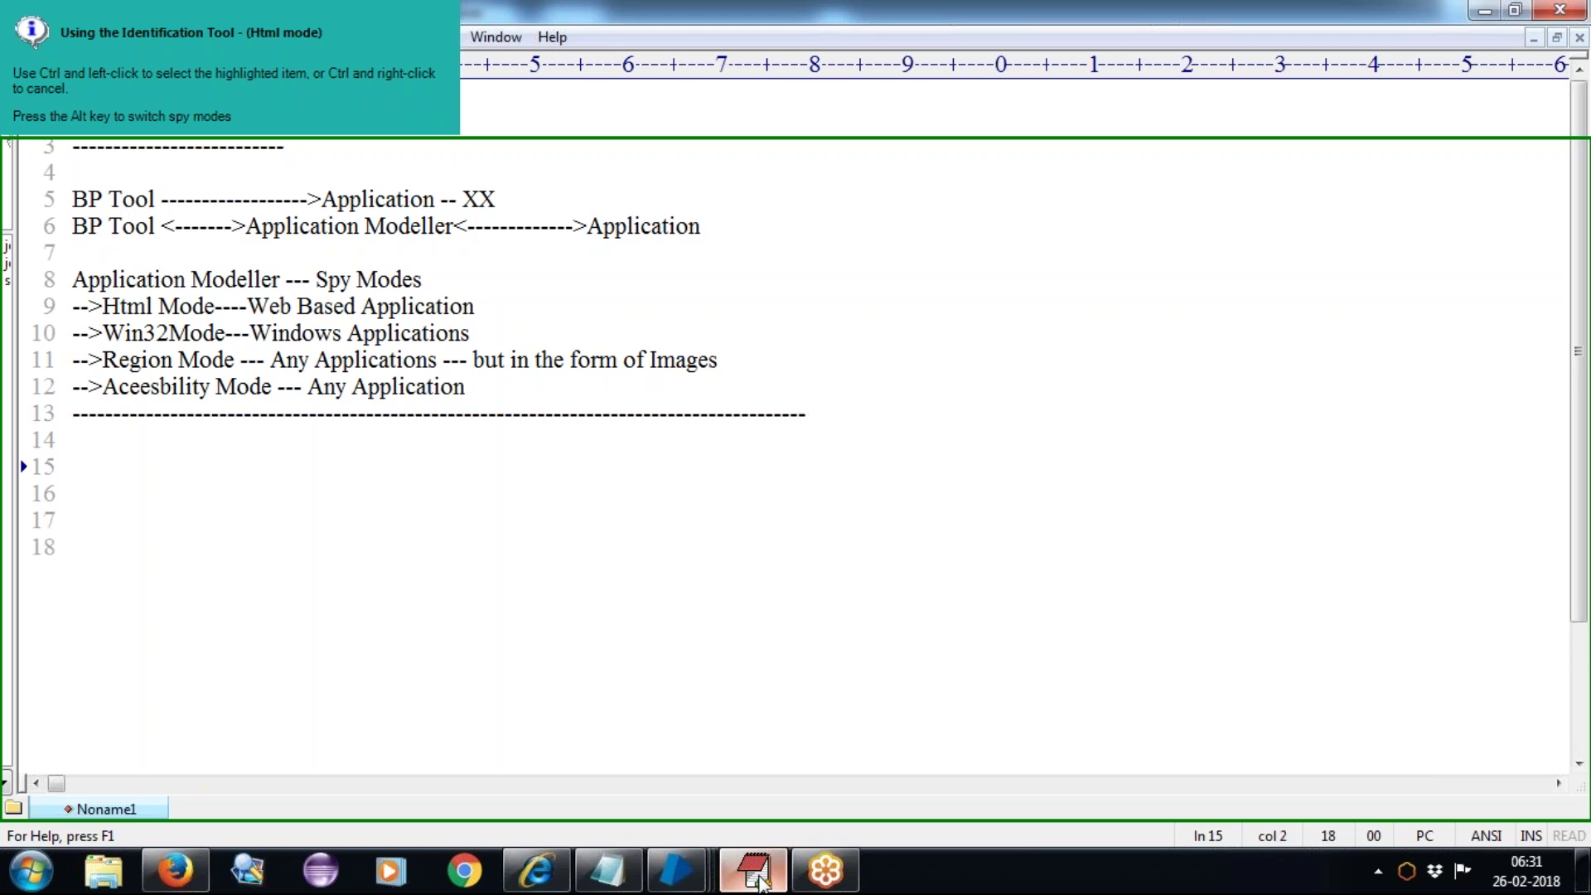
# Step: Write a '++PageName1' heading listing --ele1, --ele2 and --ele3 beneath it
pyautogui.write('++PageName1')
pyautogui.press('Return')
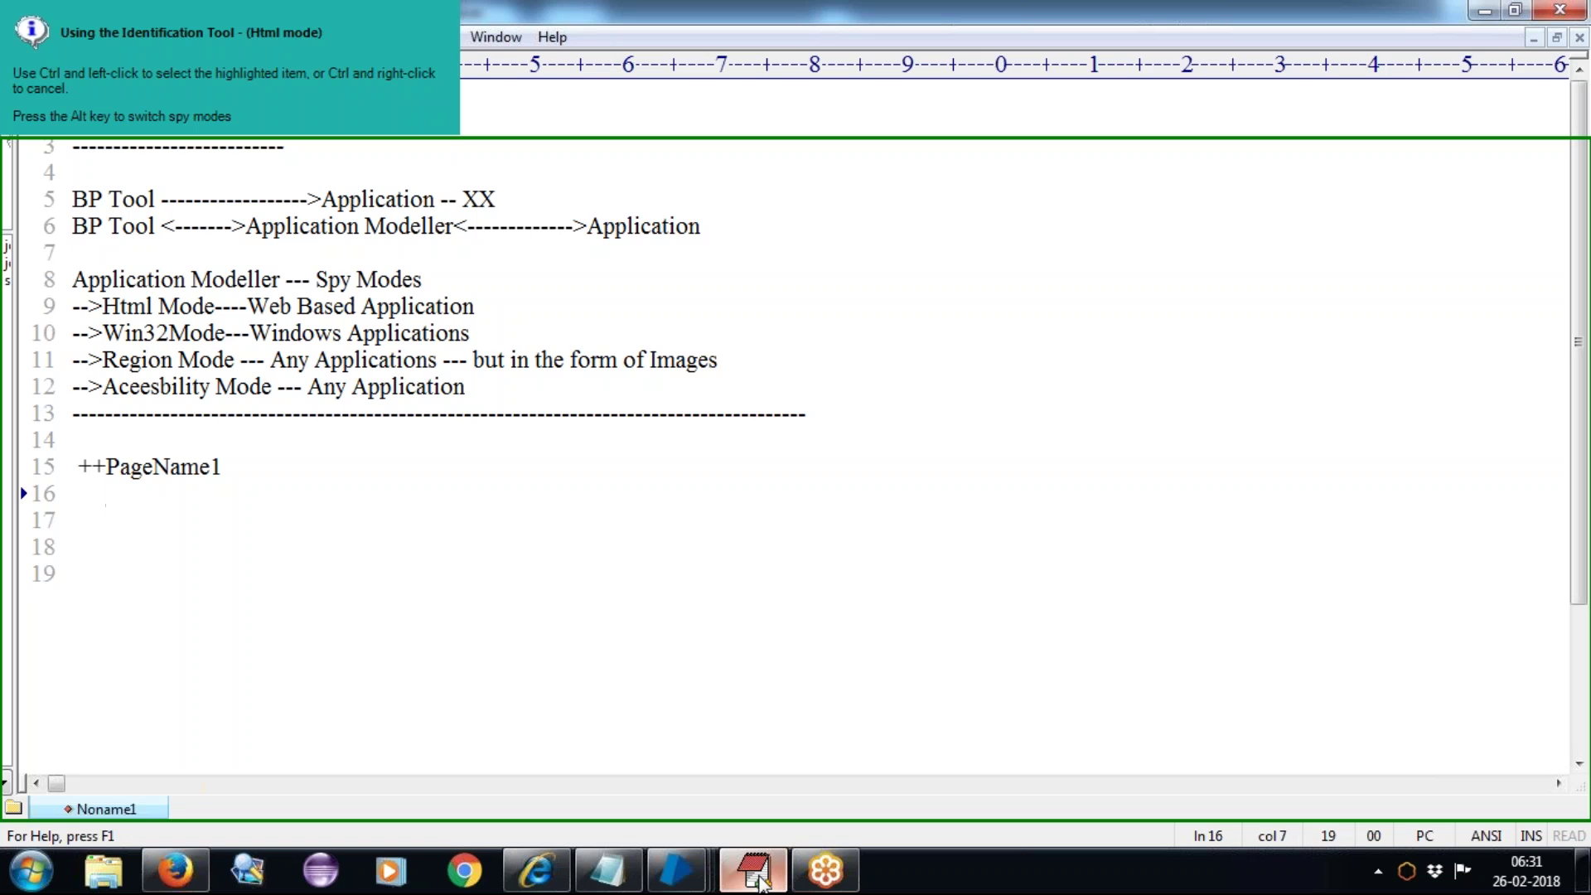
pyautogui.write('--ele1')
pyautogui.press('Return')
pyautogui.write('--ele2')
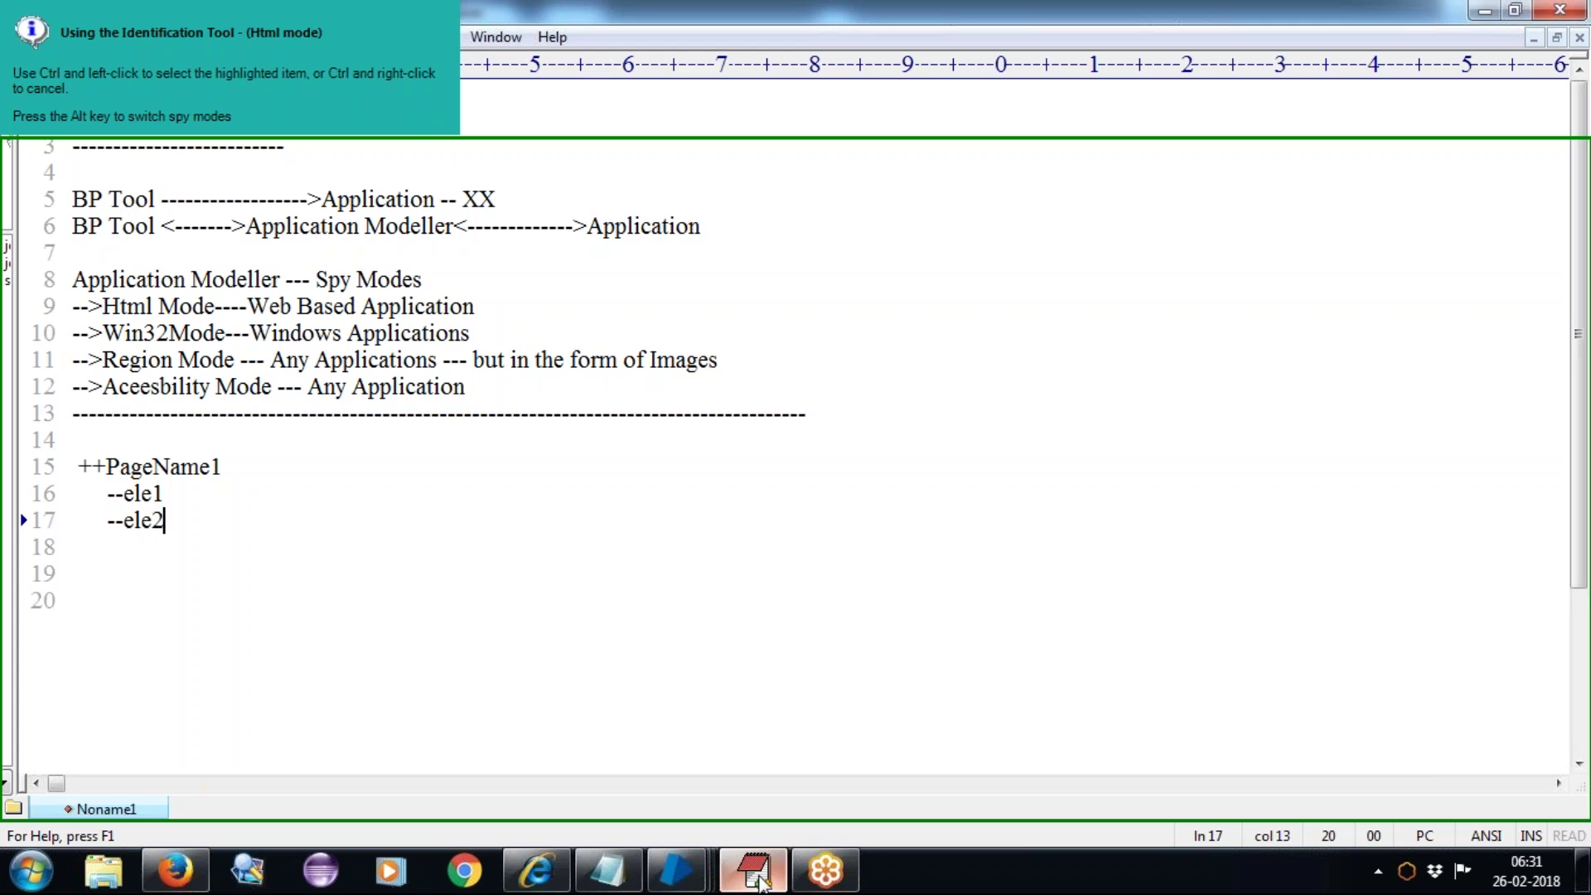
pyautogui.press('Return')
pyautogui.write('--ele3')
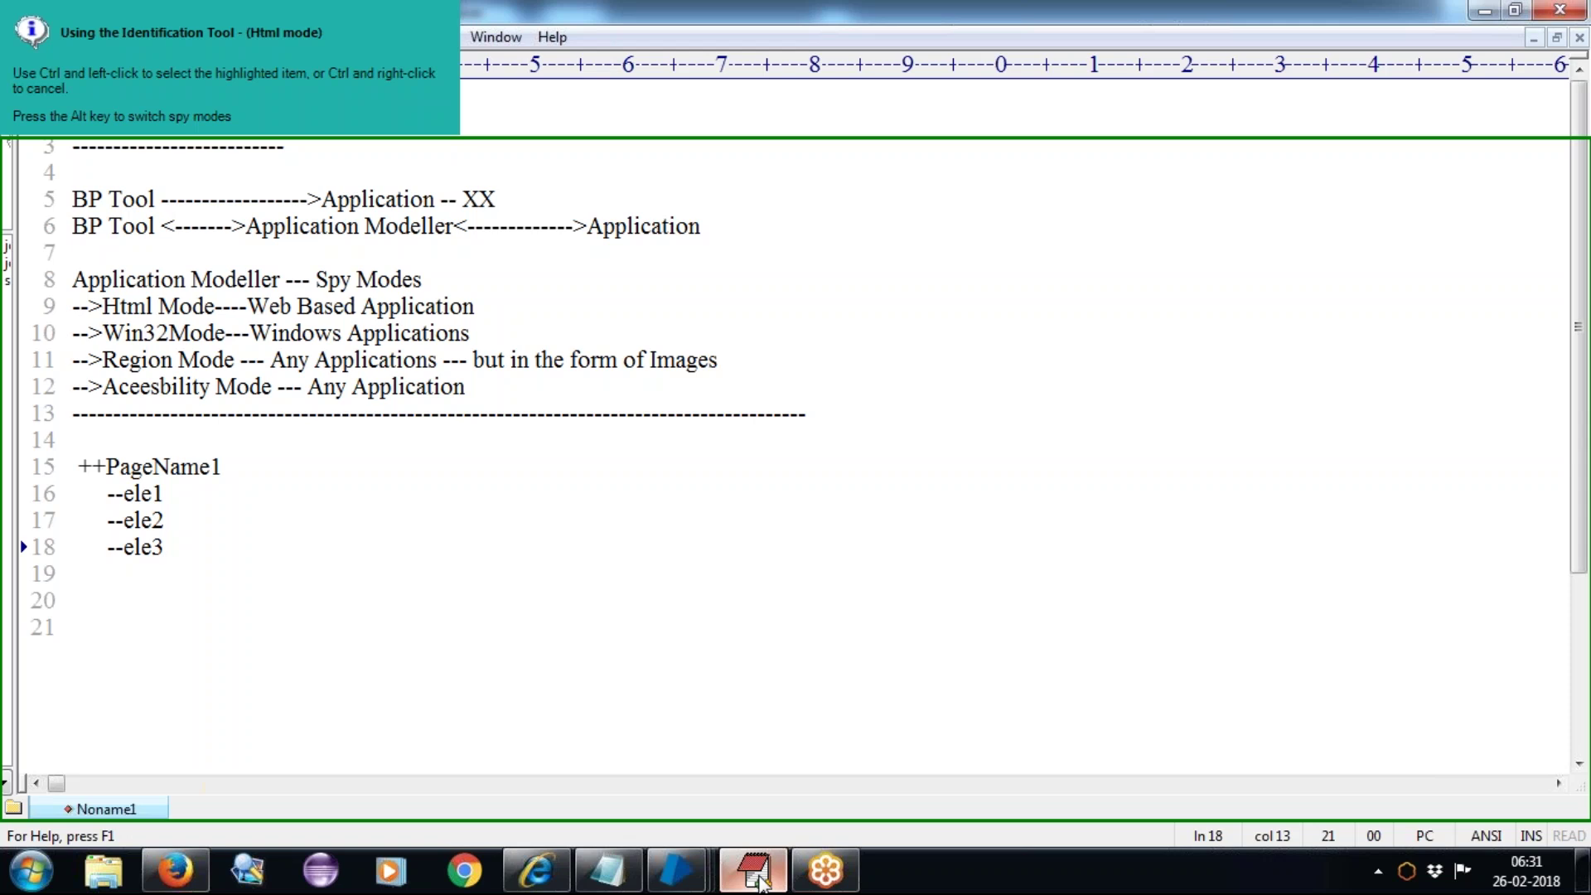
pyautogui.press('Return')
# Step: Add an outdented '++PageName2' heading followed by lines --ele1, ele2 and ele3
pyautogui.press('BackSpace')
pyautogui.press('BackSpace')
pyautogui.press('BackSpace')
pyautogui.write('++')
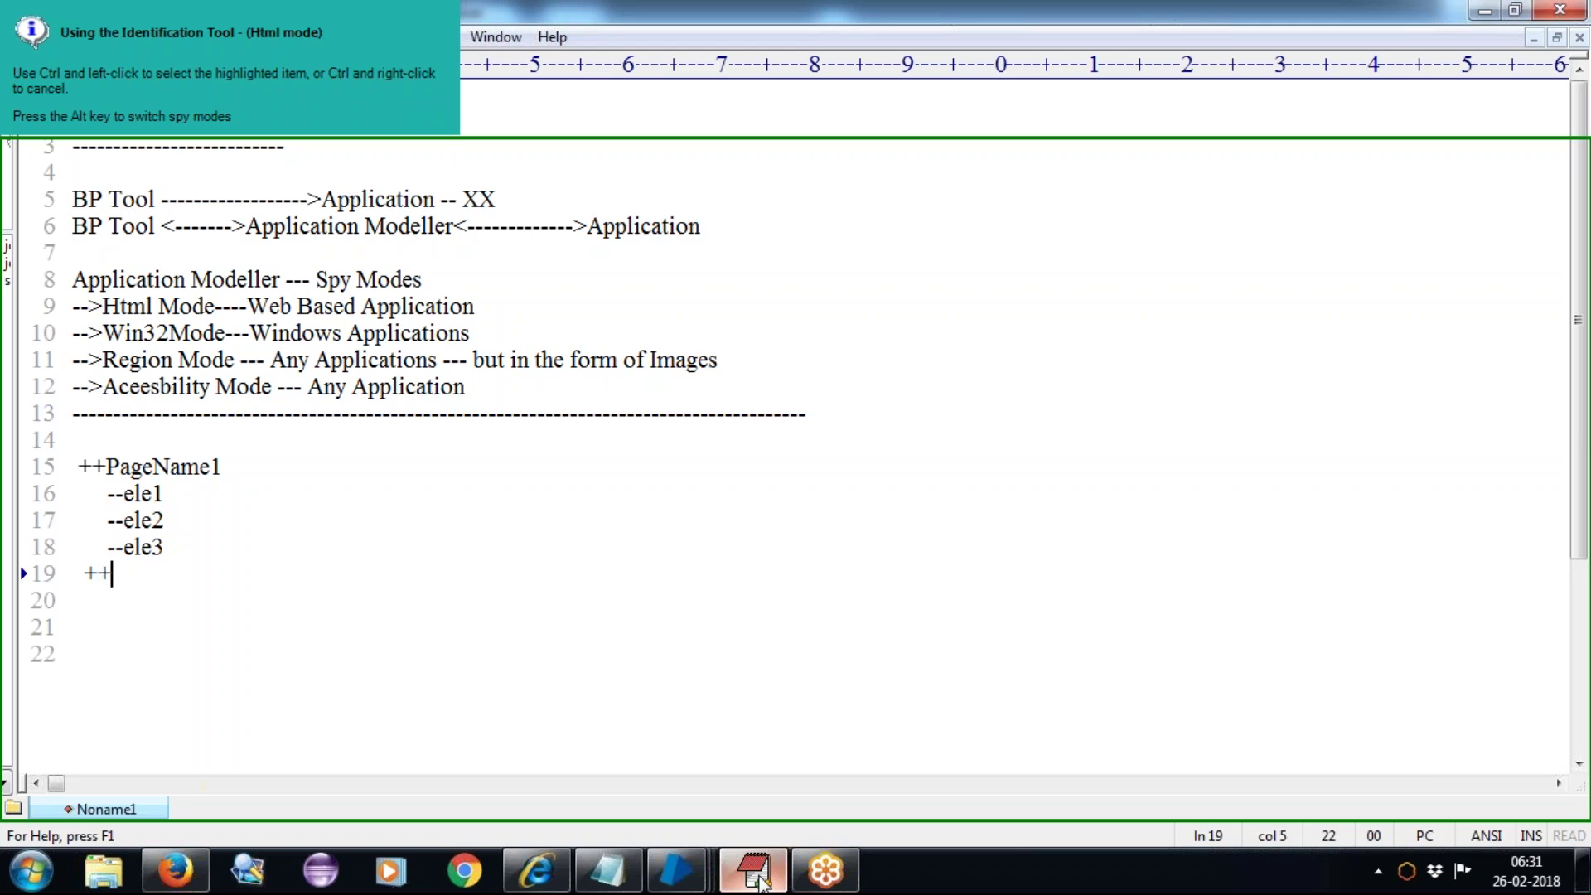
pyautogui.write('PageNa')
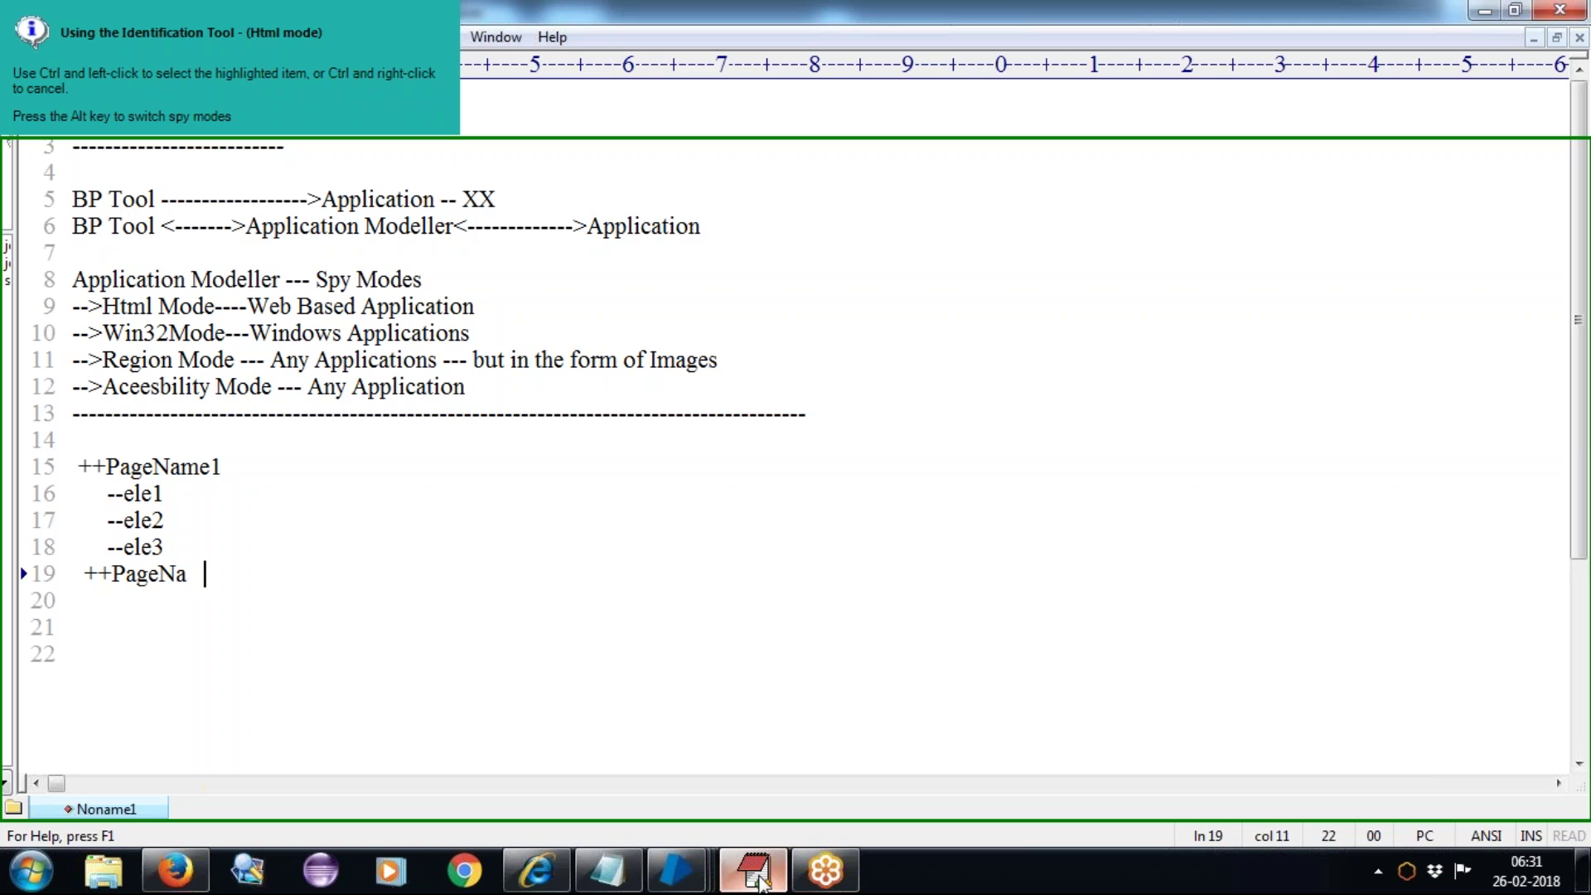
pyautogui.write('me2')
pyautogui.press('Return')
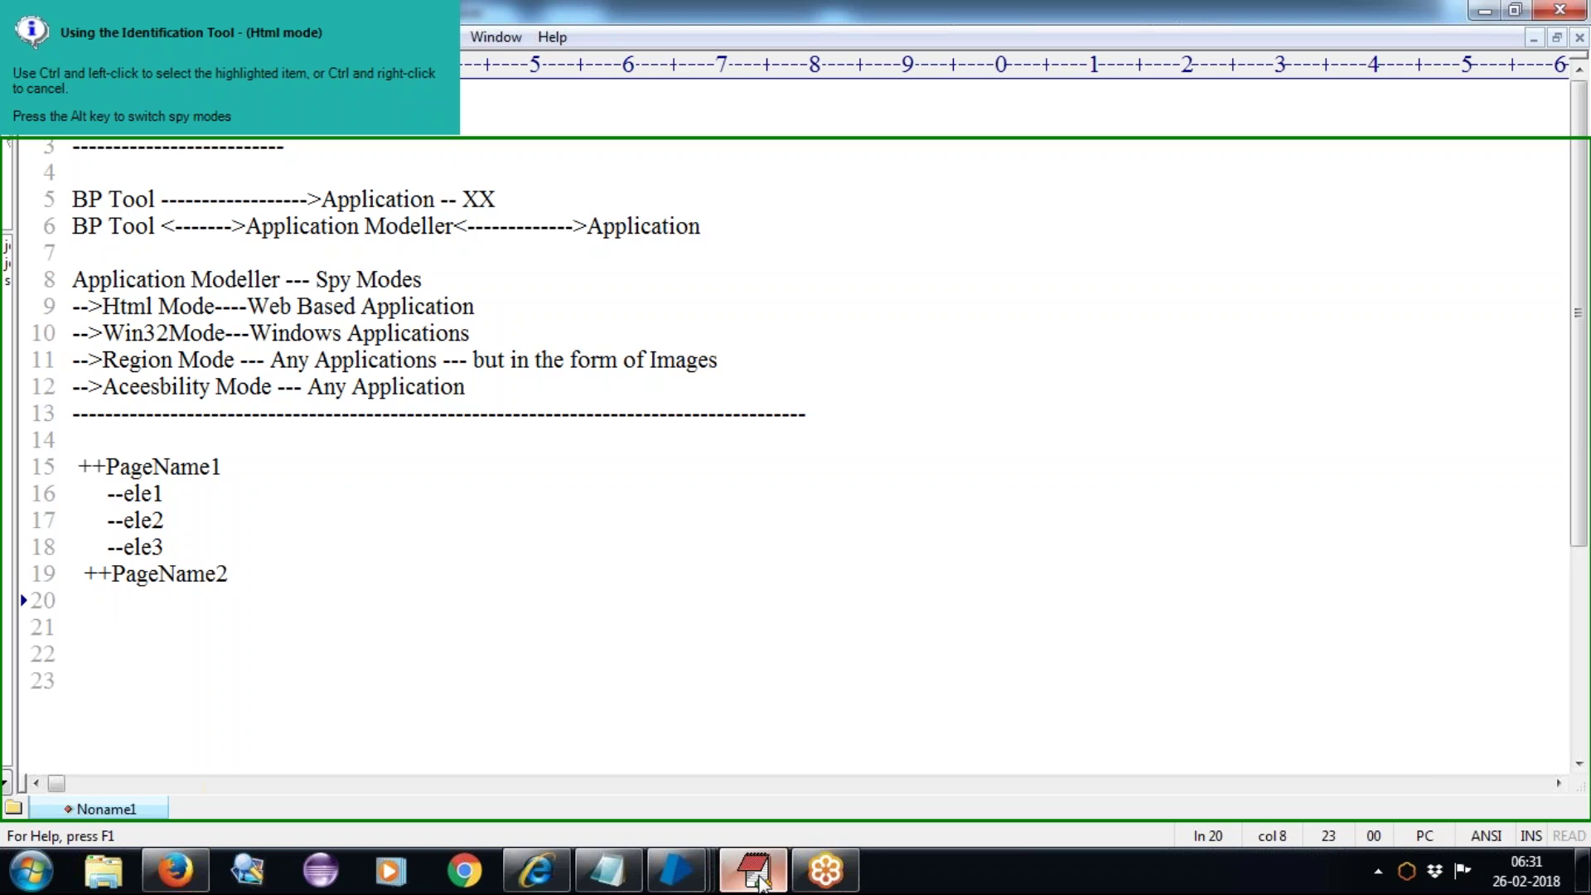
pyautogui.write('--ele1')
pyautogui.press('Return')
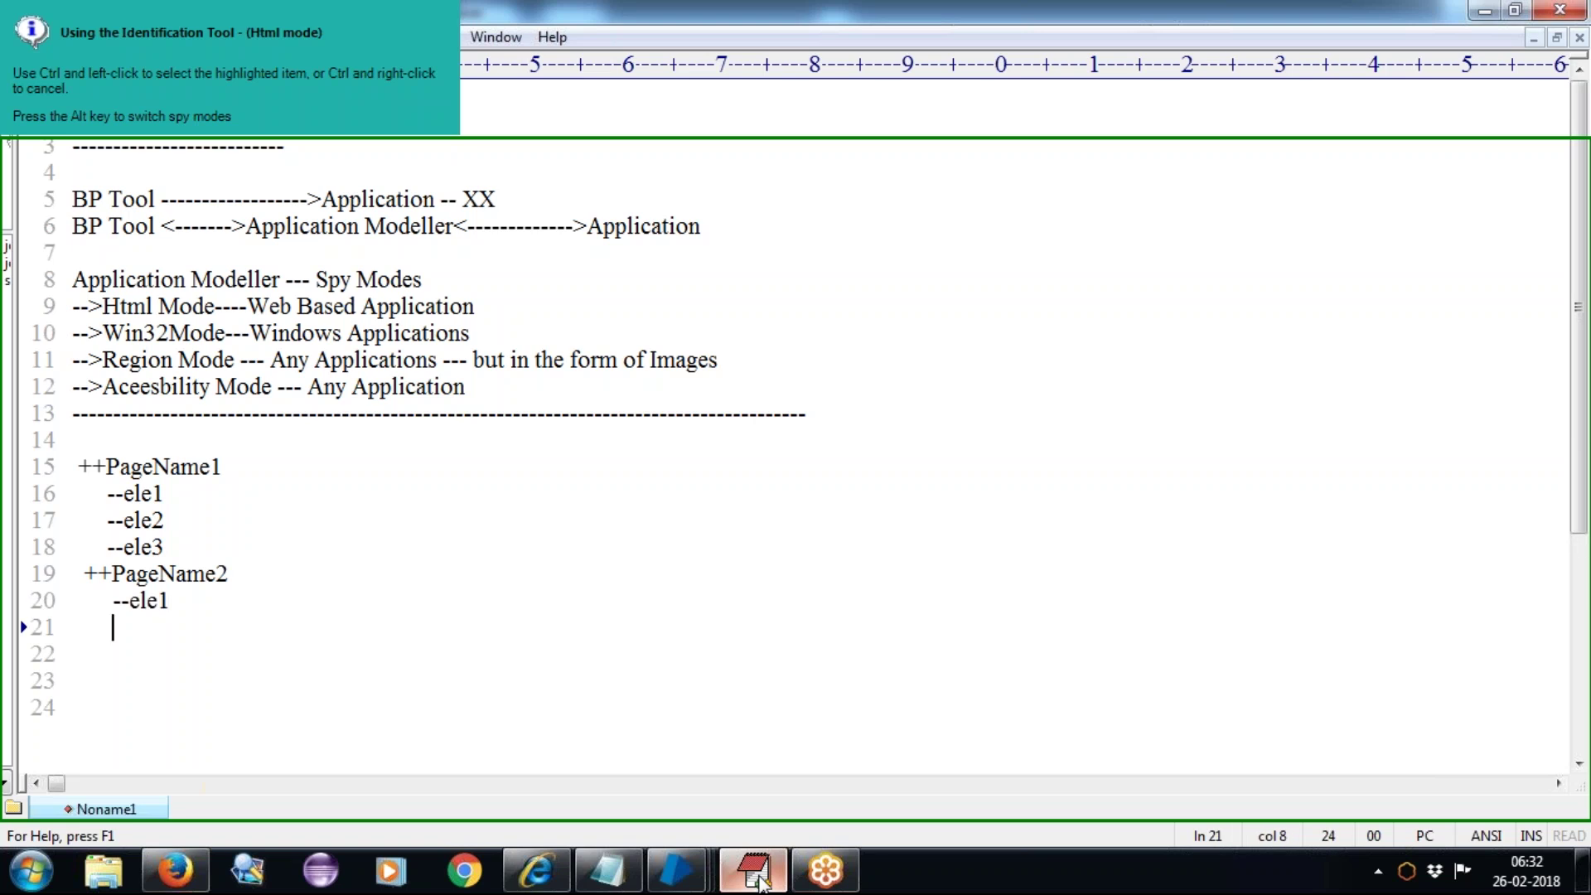
pyautogui.write('ele2')
pyautogui.press('Return')
pyautogui.write('ele3')
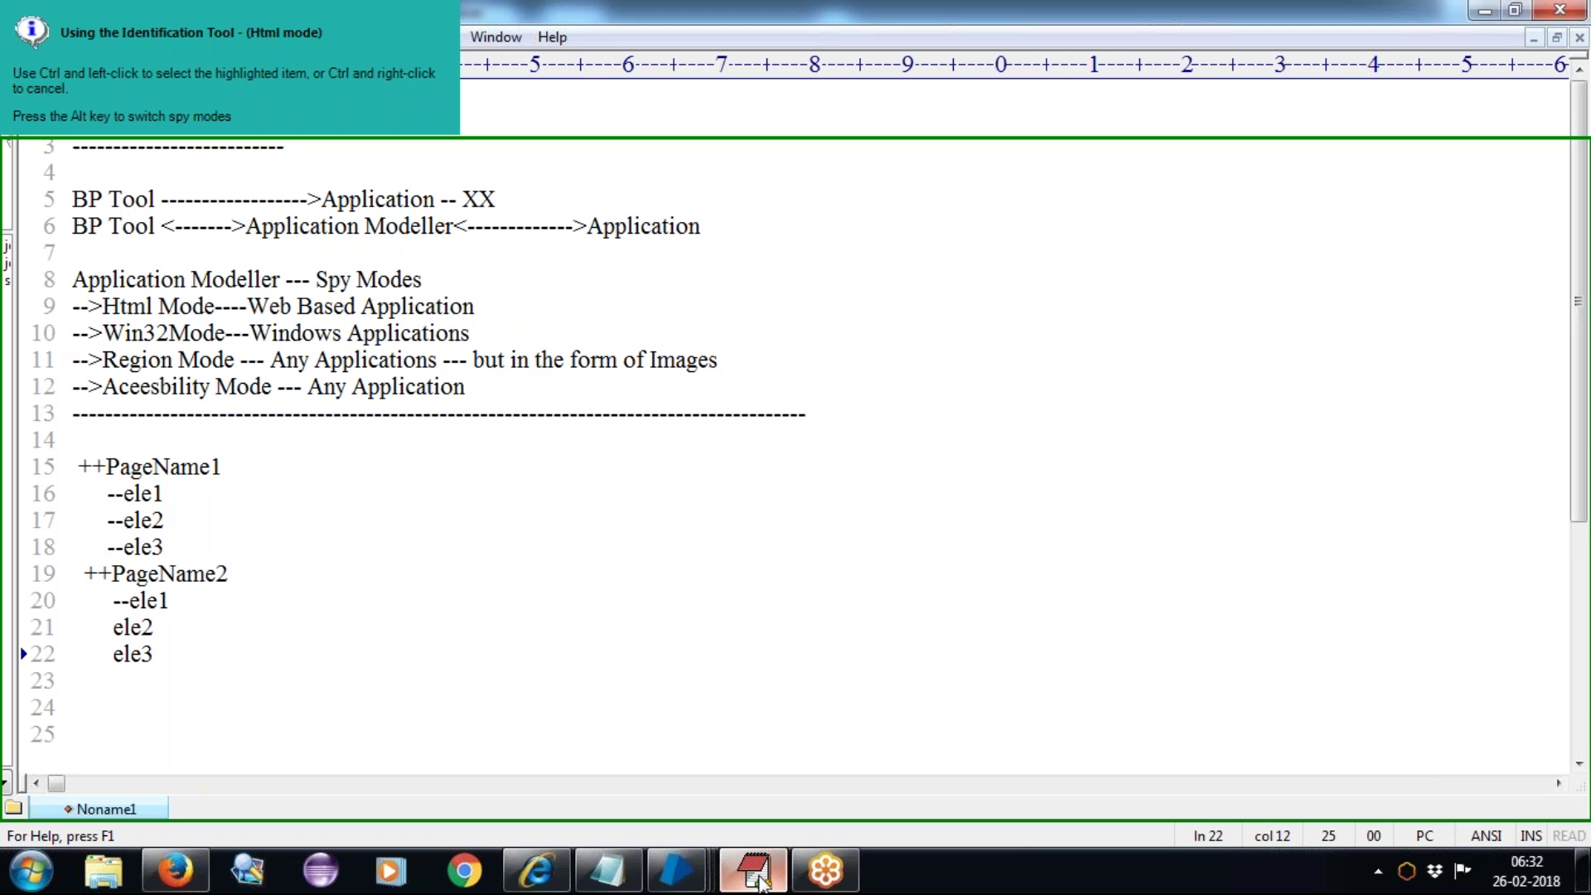
# Step: Add the missing '--' prefixes to the ele2 and ele3 lines
pyautogui.click(114, 627)
pyautogui.write('--')
pyautogui.click(111, 654)
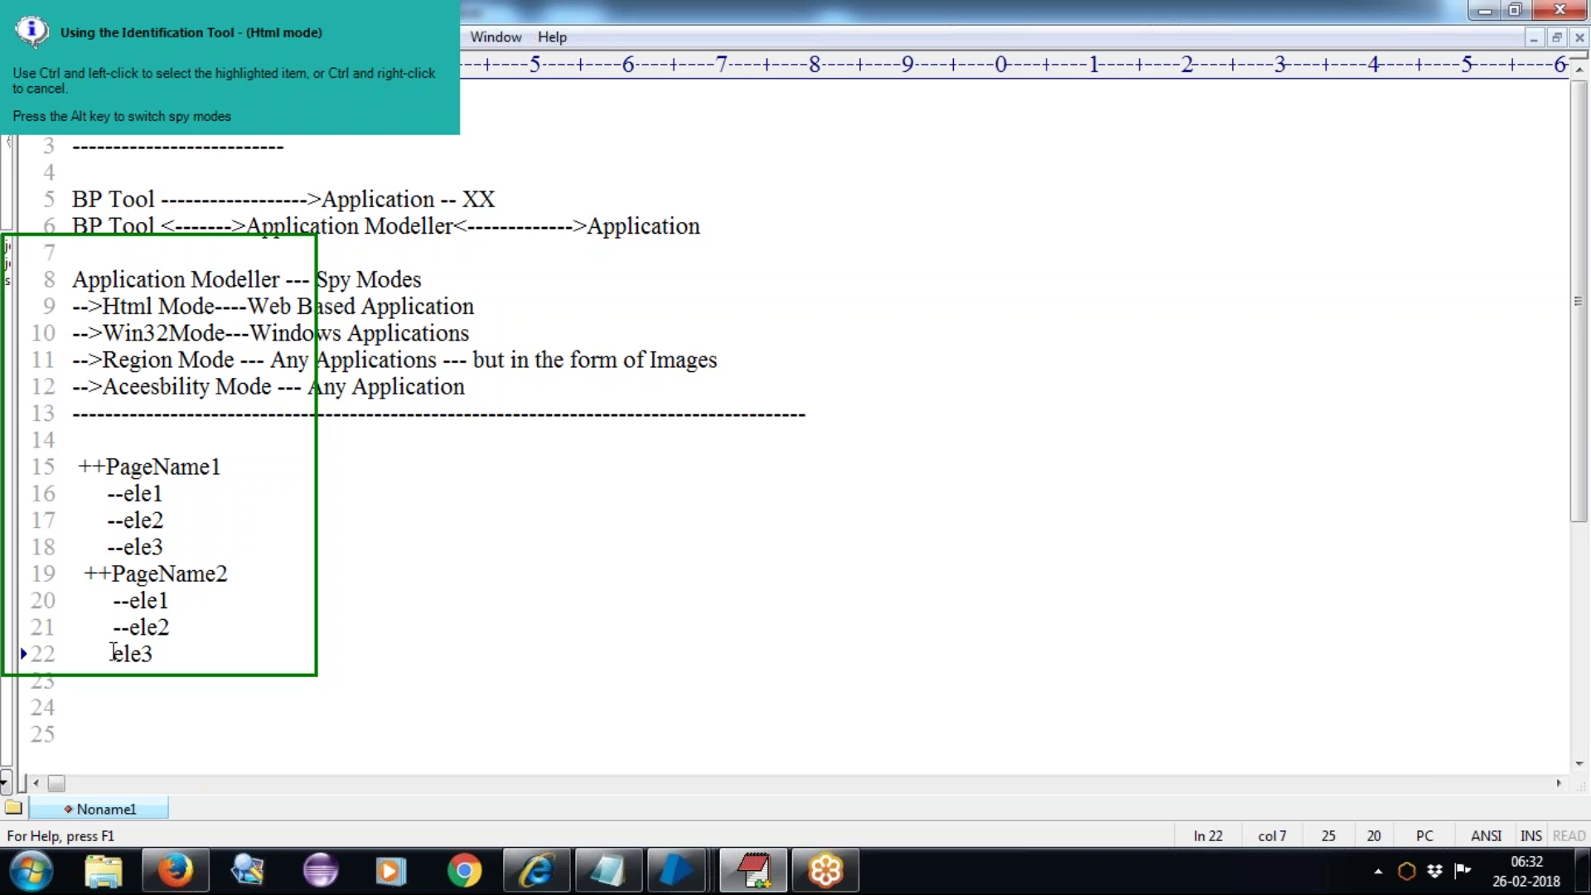
pyautogui.write('--')
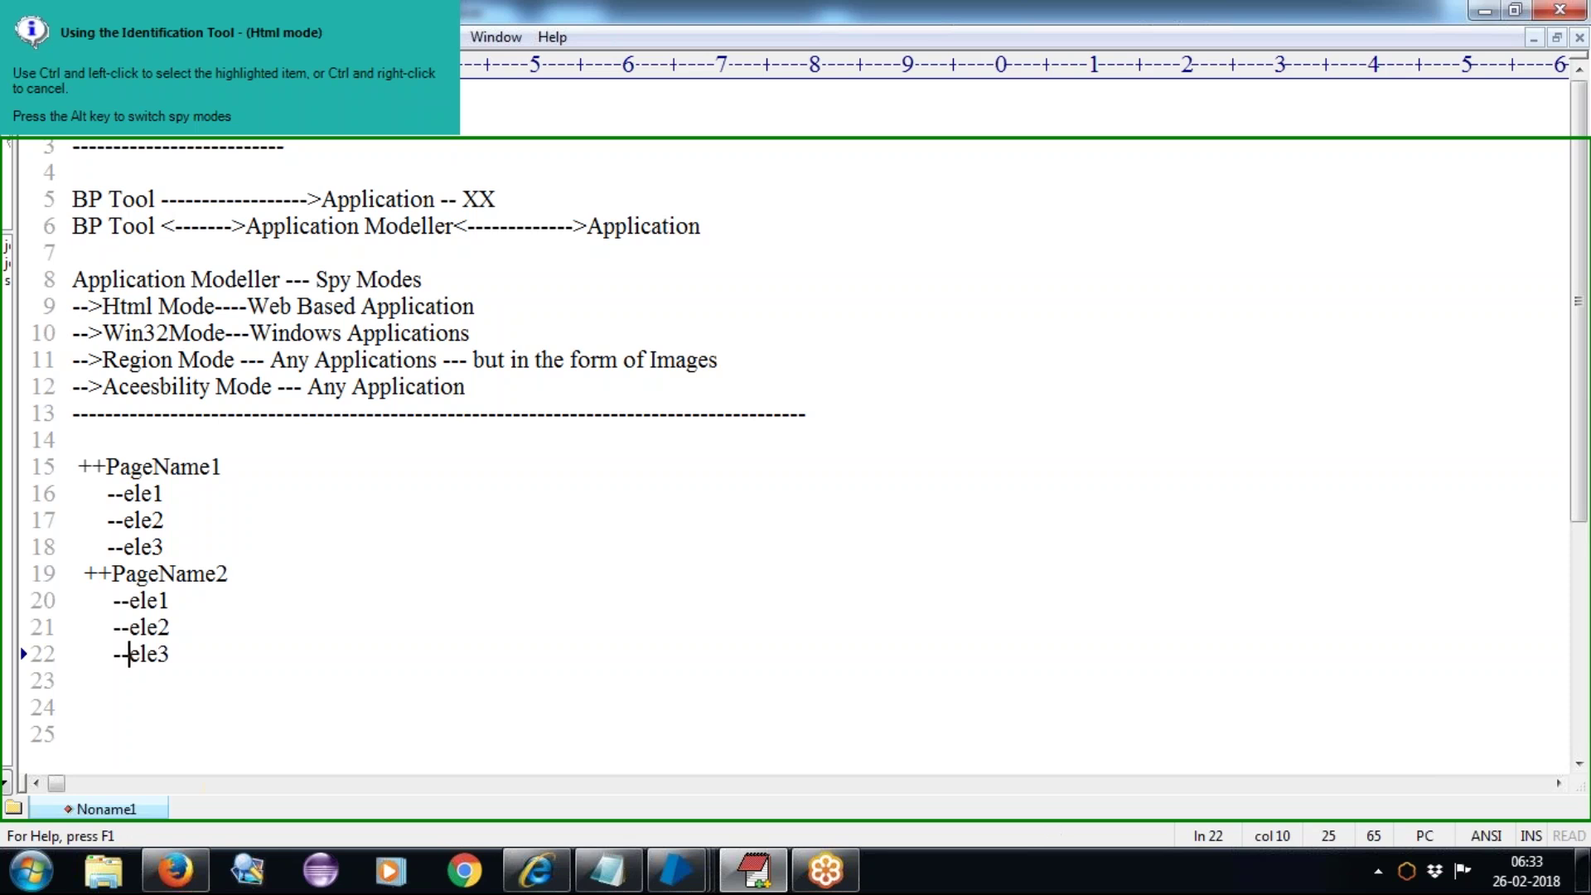
# Step: Back in Application Modeller, select Element1's name and launch Identify over the OrangeHRM page
pyautogui.moveTo(676, 870)
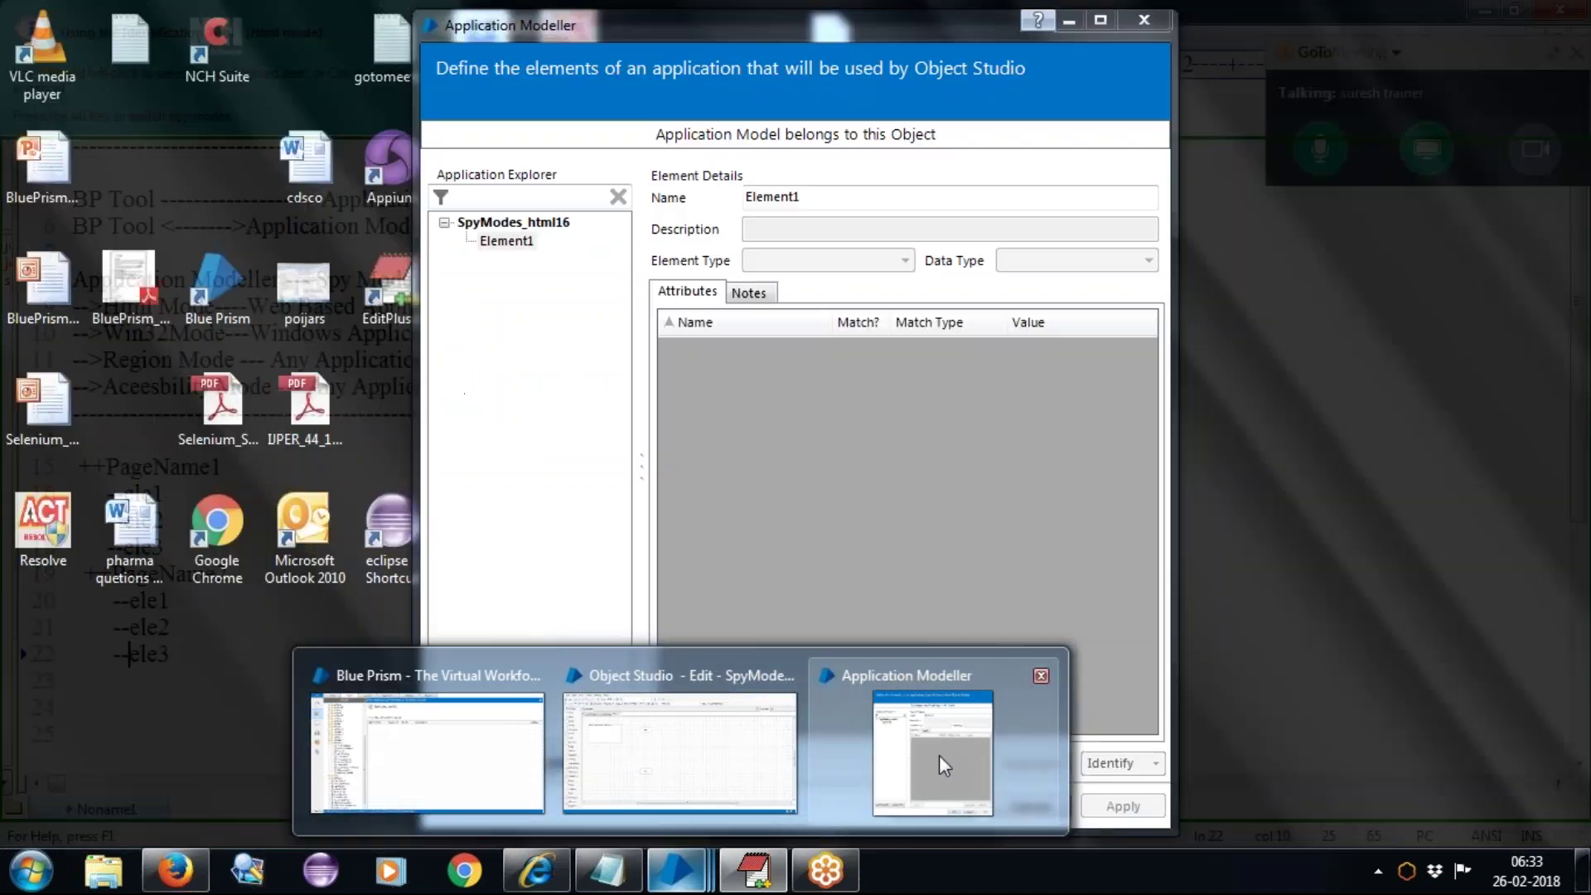
pyautogui.click(940, 756)
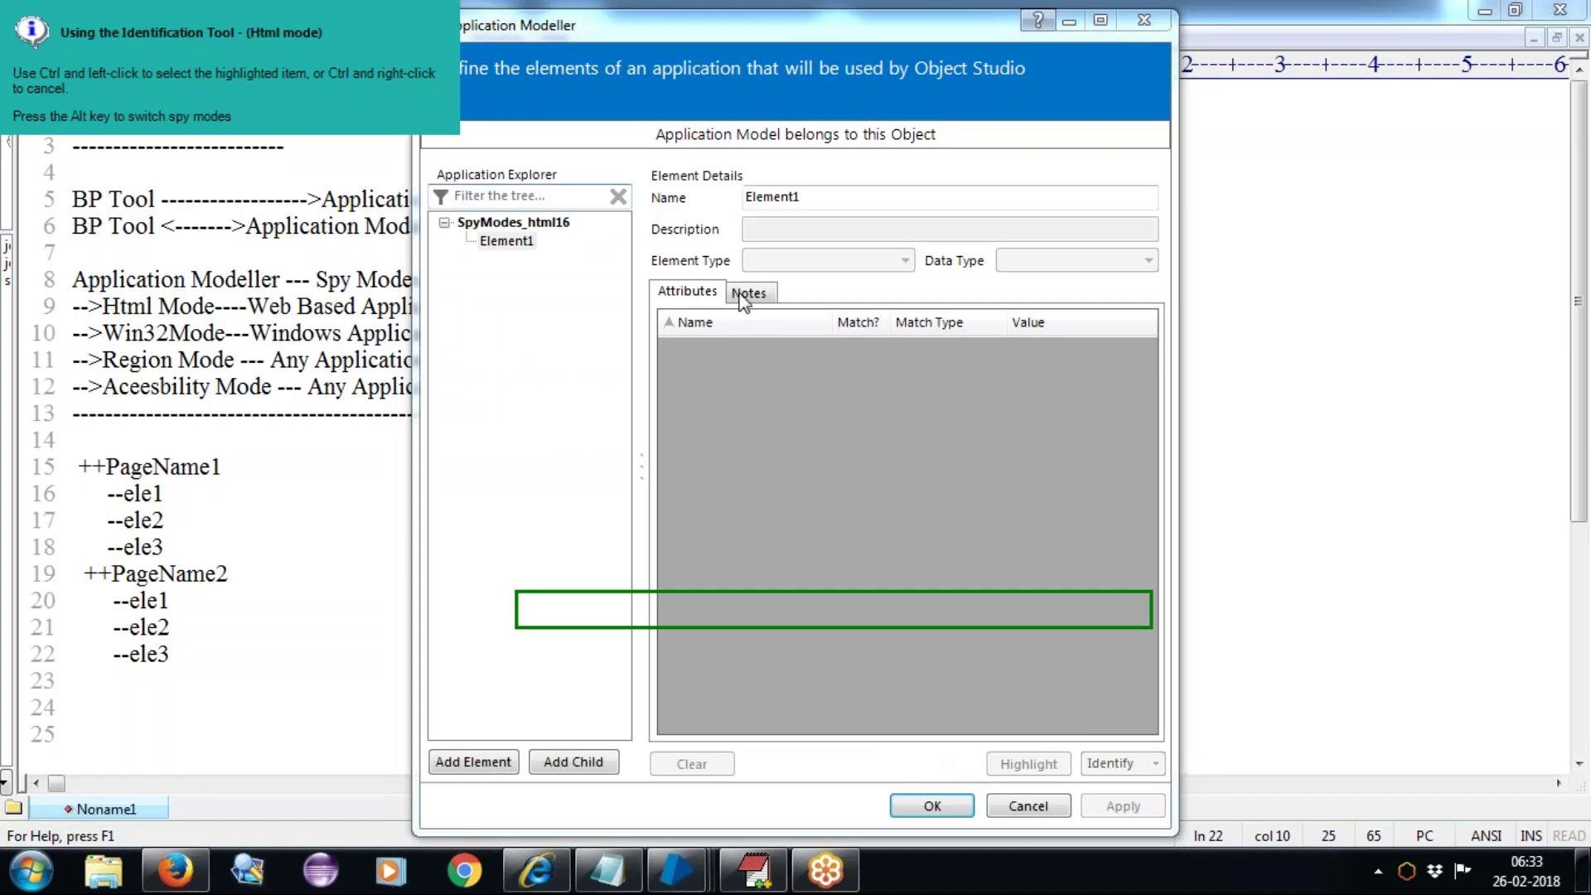
pyautogui.moveTo(817, 196); pyautogui.dragTo(729, 196)
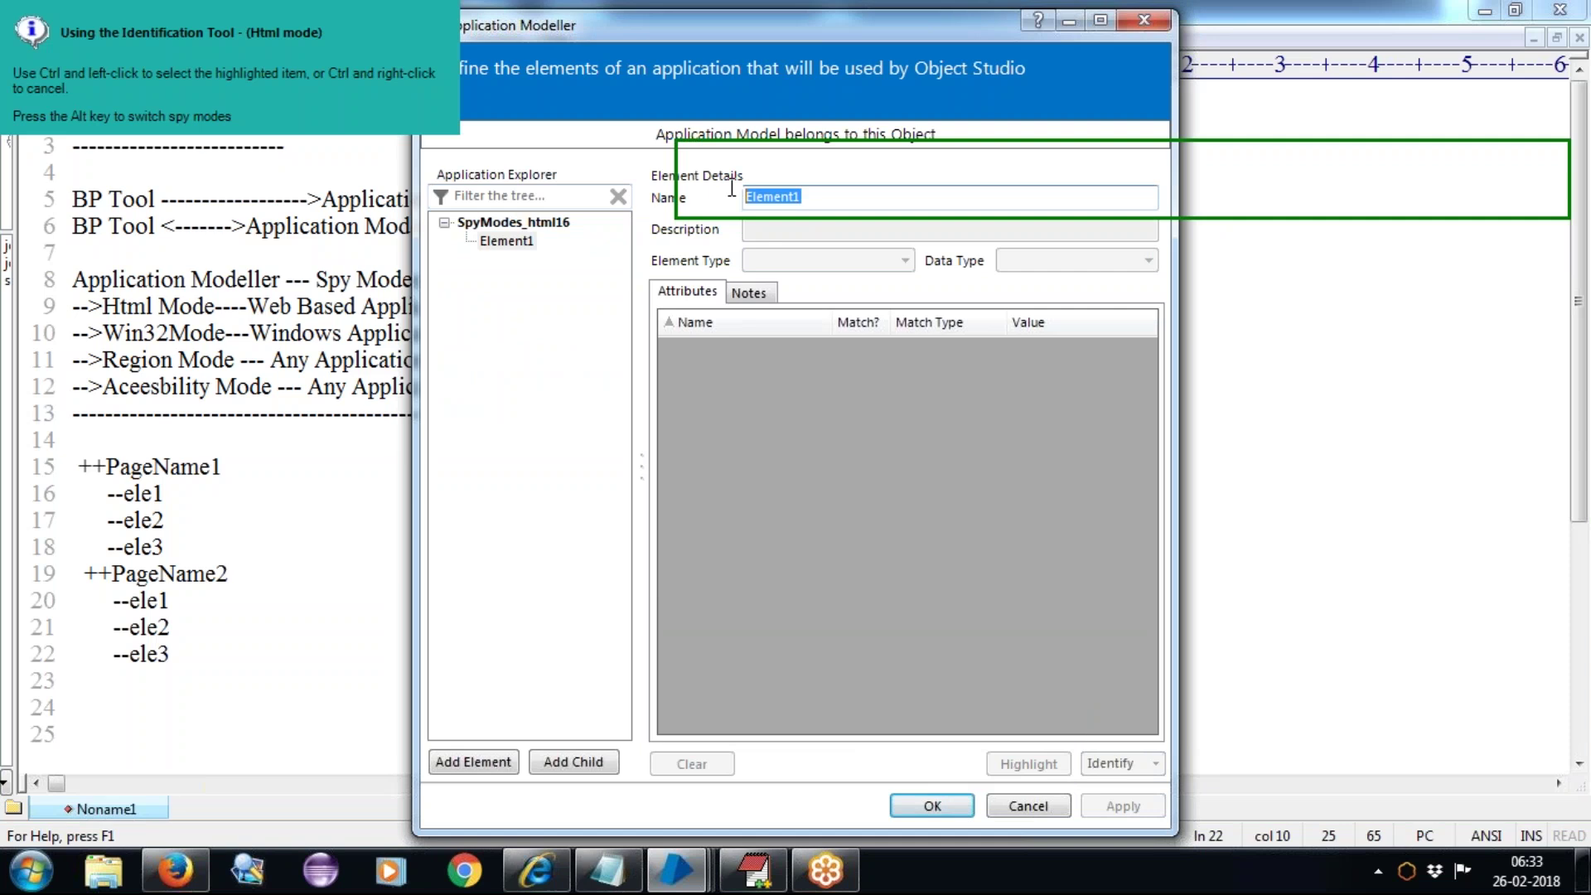
pyautogui.click(537, 870)
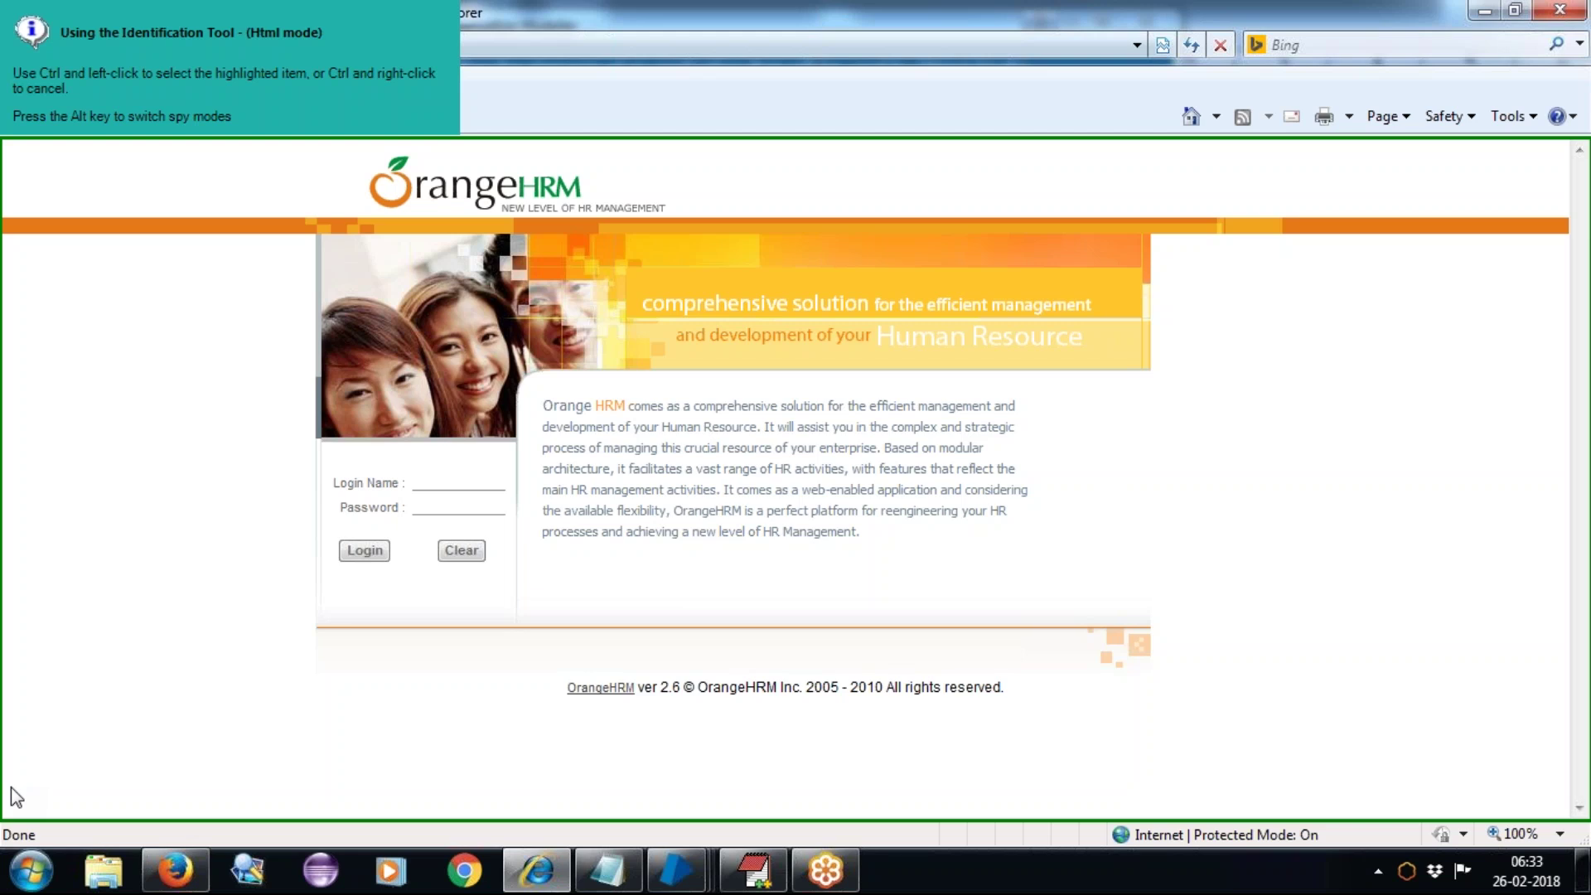
# Step: Capture the OrangeHRM page body (/HTML/BODY(1)) as Element1 and return to Application Modeller
pyautogui.keyDown('ctrl'); pyautogui.click(15, 798); pyautogui.keyUp('ctrl')
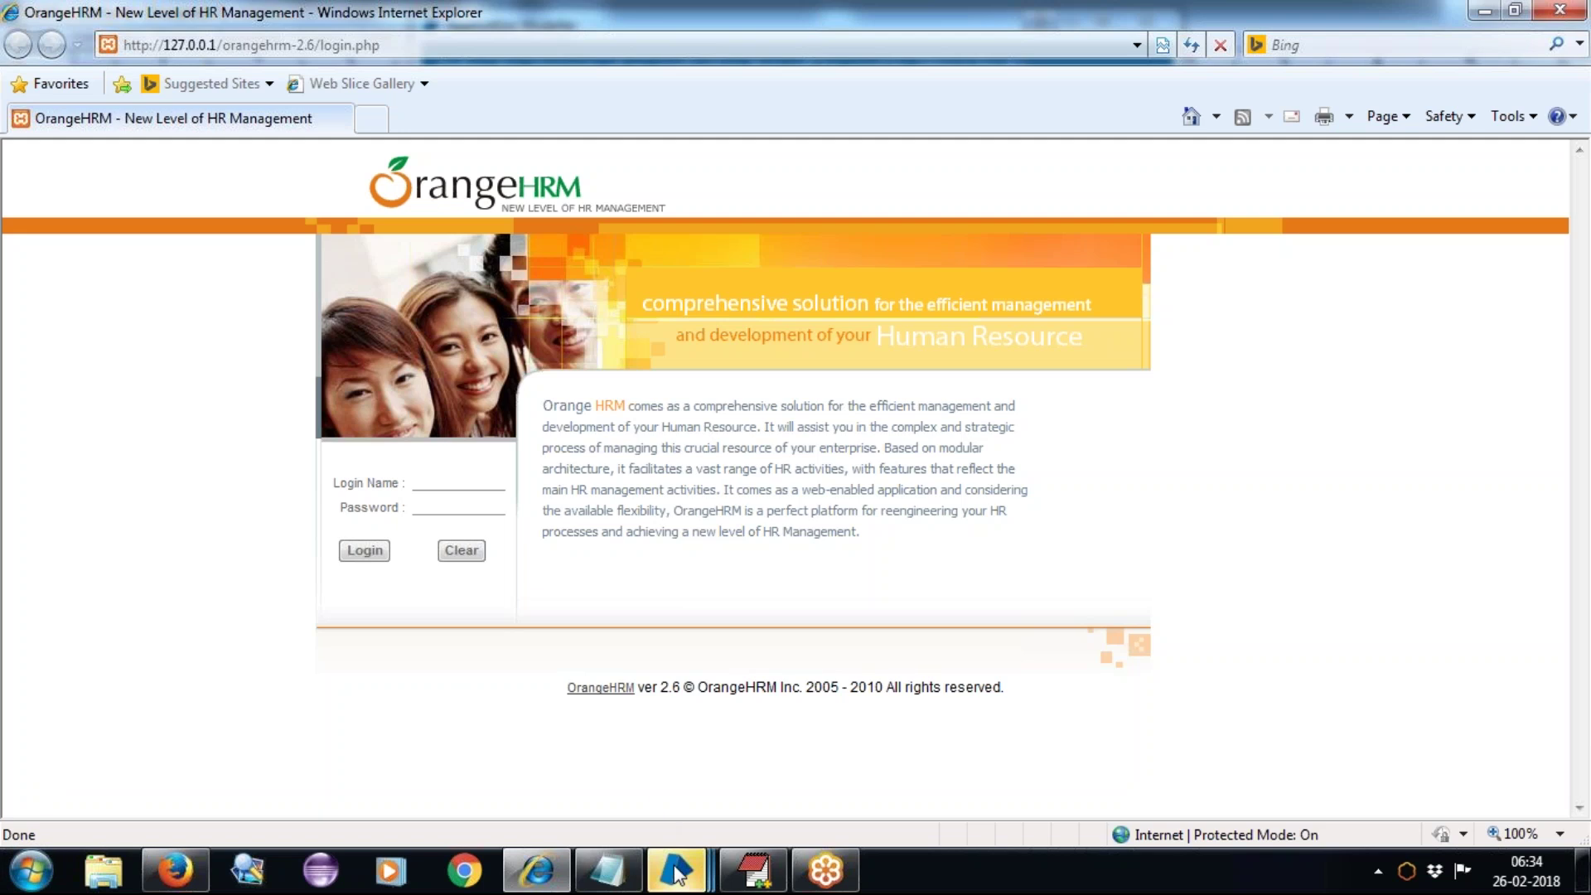
pyautogui.moveTo(675, 870)
pyautogui.click(840, 732)
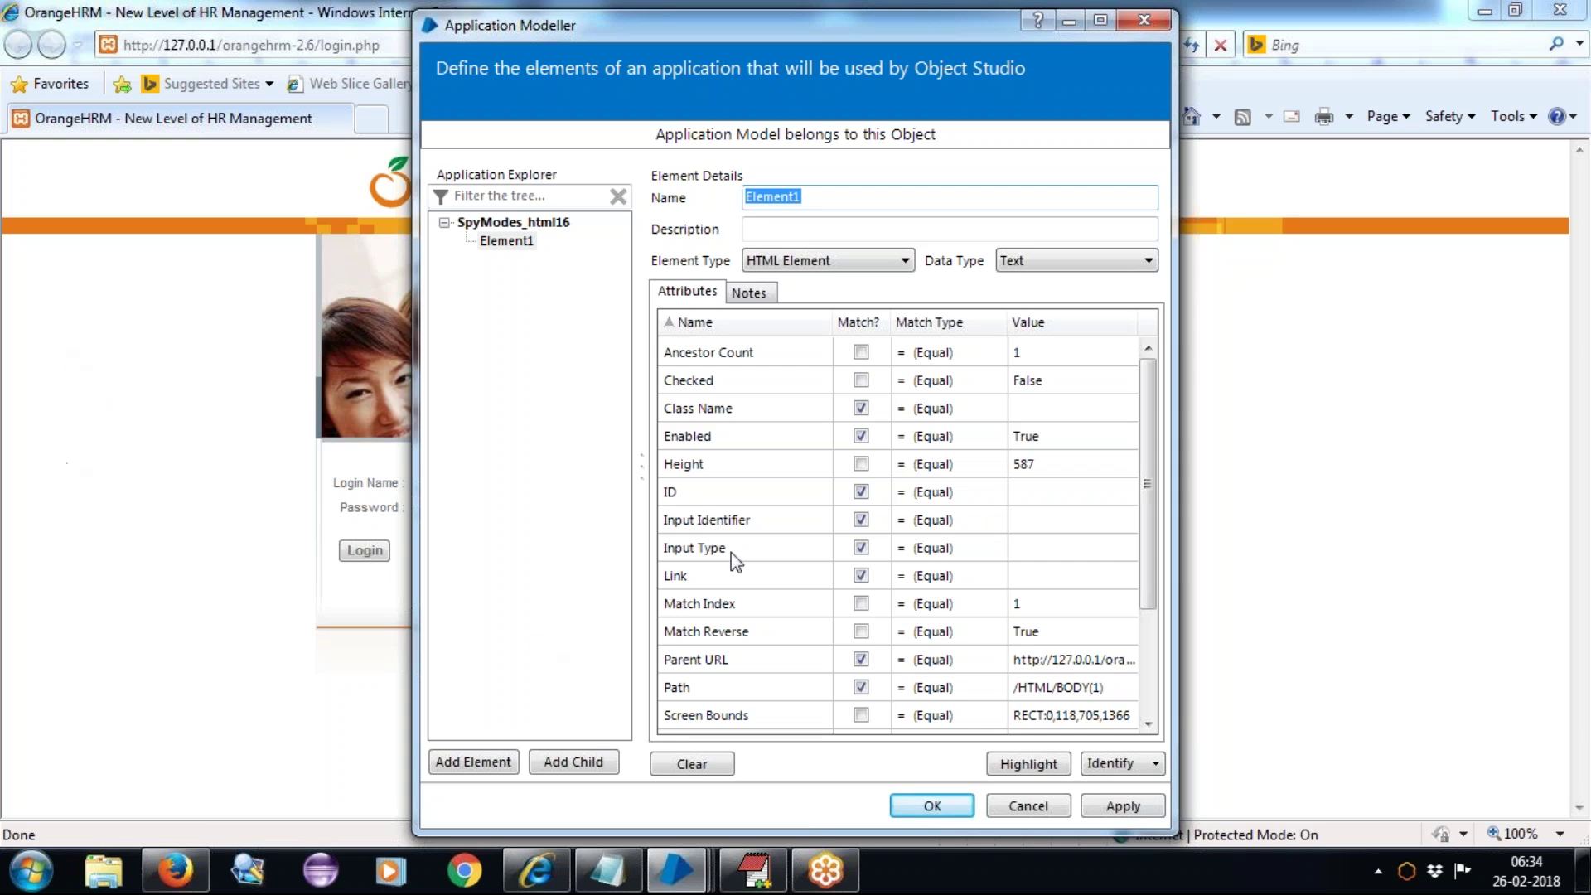
# Step: Sort Element1's attributes by Match? and highlight the captured BODY element on the page
pyautogui.click(846, 325)
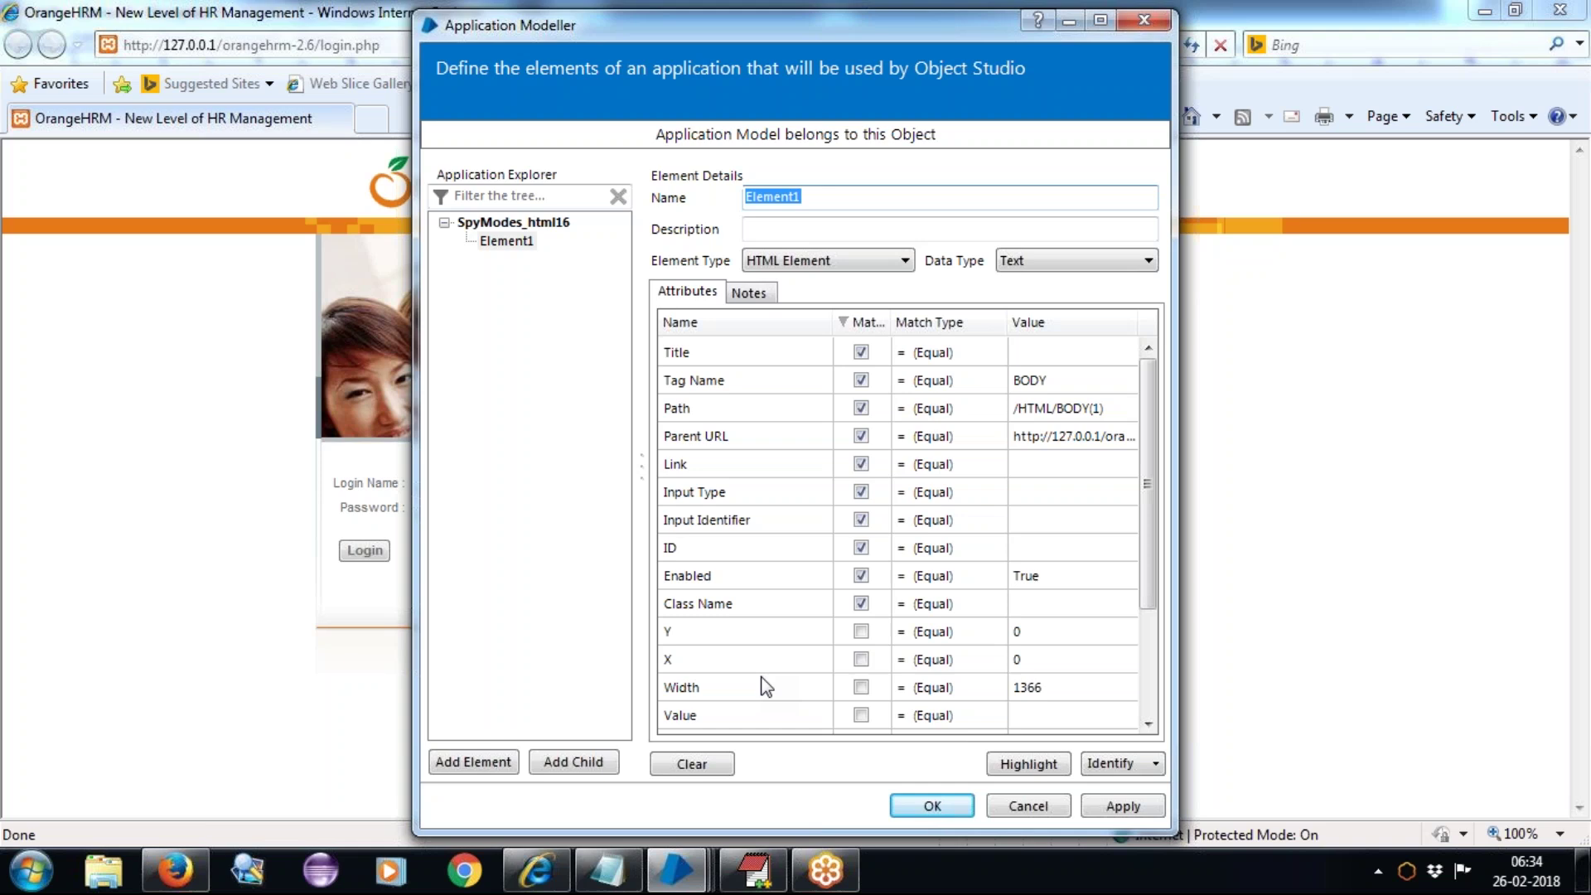
pyautogui.click(1023, 768)
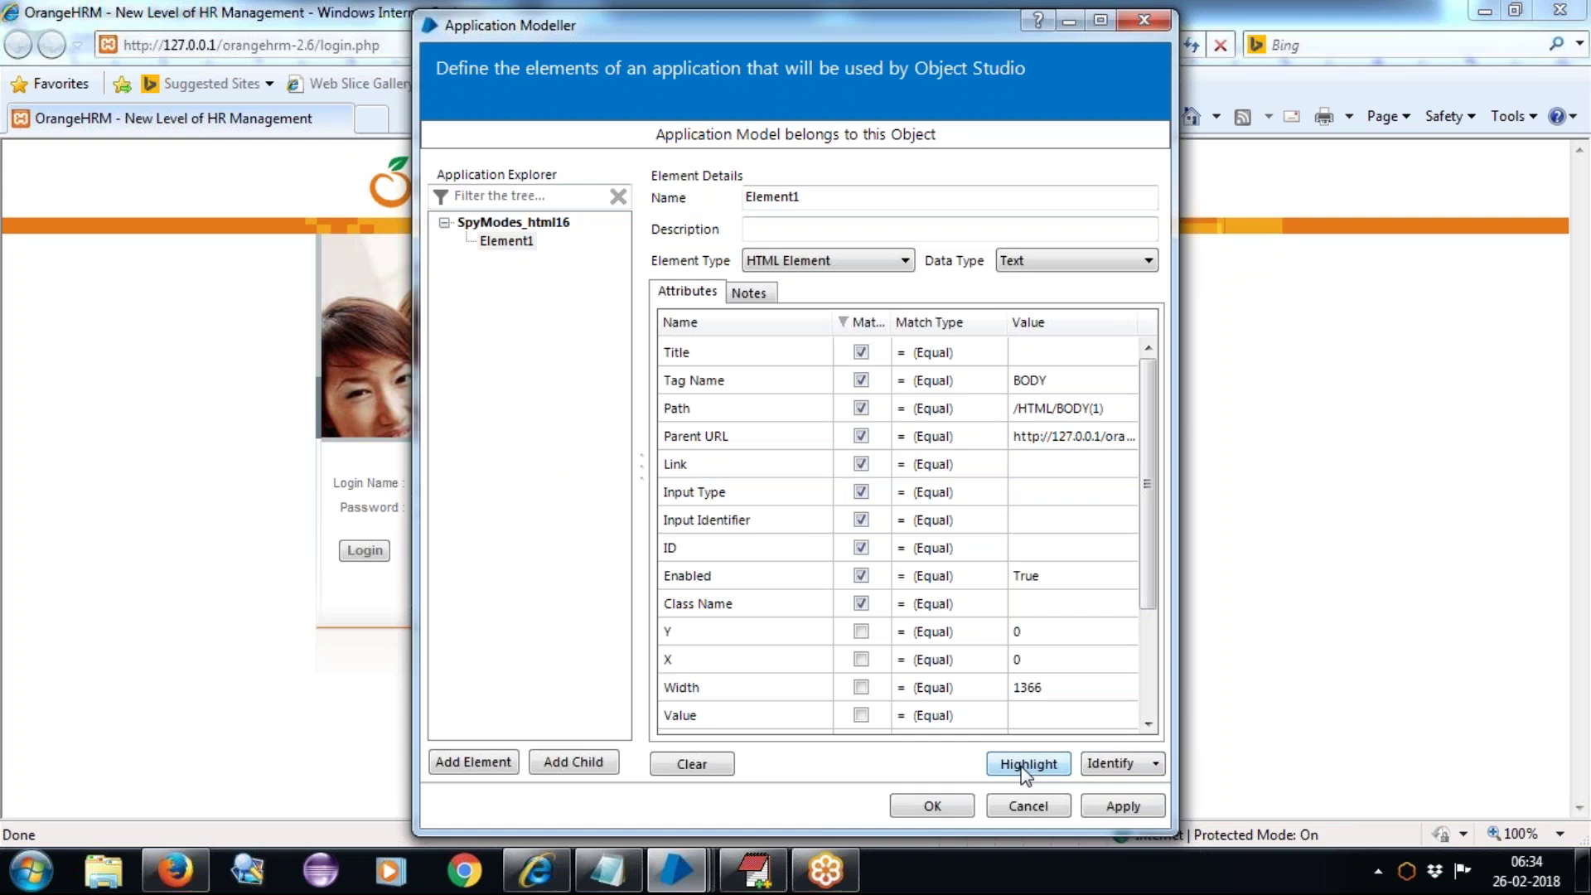
pyautogui.click(1024, 772)
pyautogui.click(1019, 766)
pyautogui.click(806, 193)
# Step: Rename Element1 to 'LoginPage' and select it in the Application Explorer
pyautogui.doubleClick(806, 193)
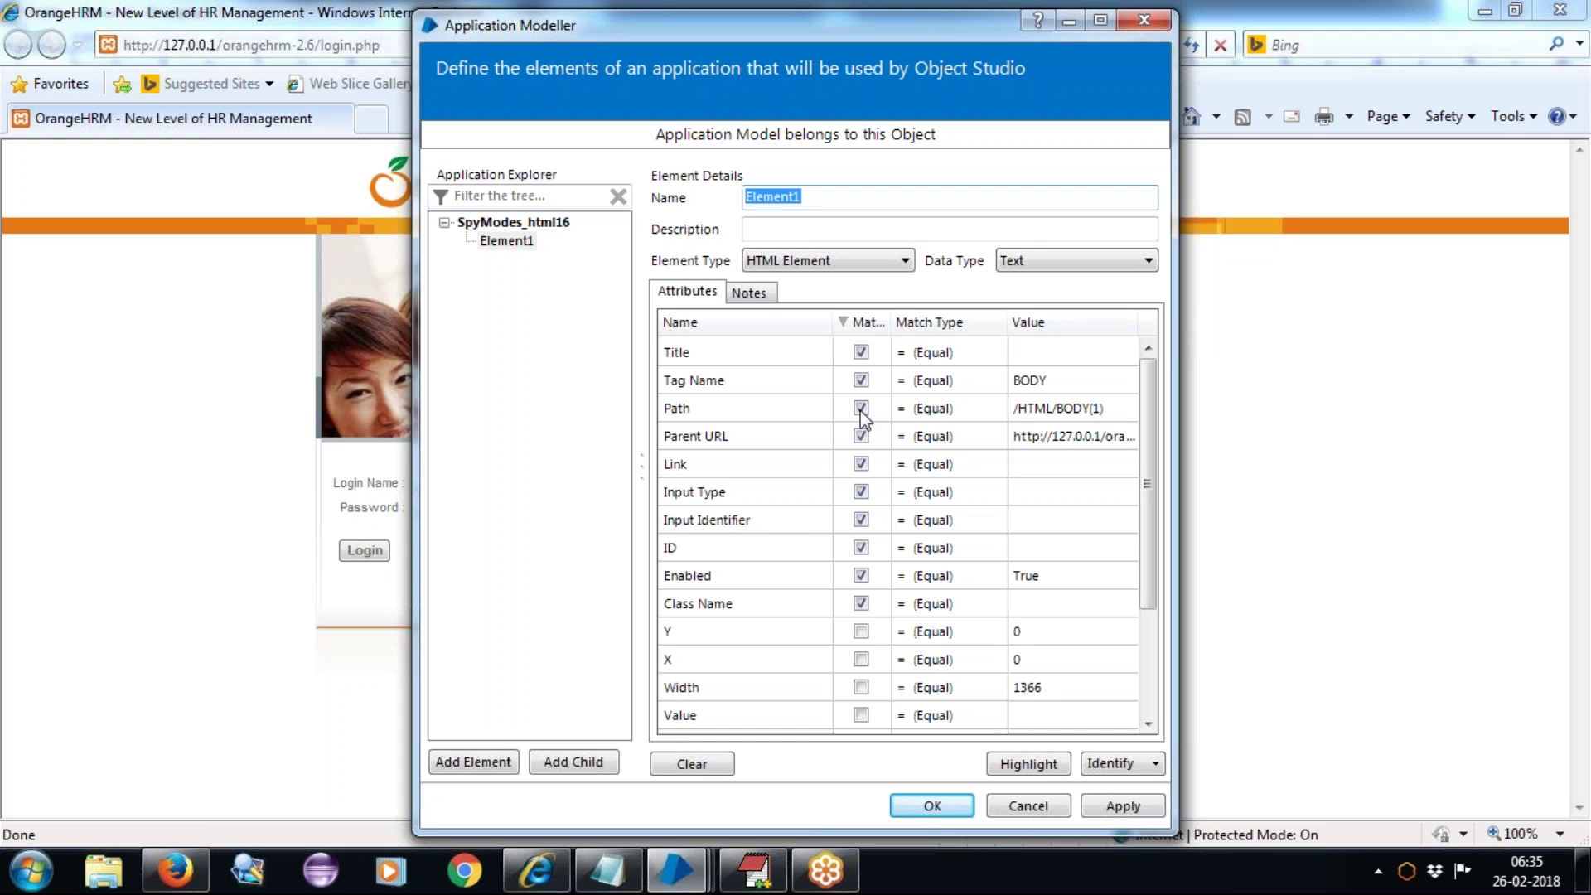
pyautogui.write('Login')
pyautogui.write('Bt')
pyautogui.press('BackSpace')
pyautogui.press('BackSpace')
pyautogui.write('Page')
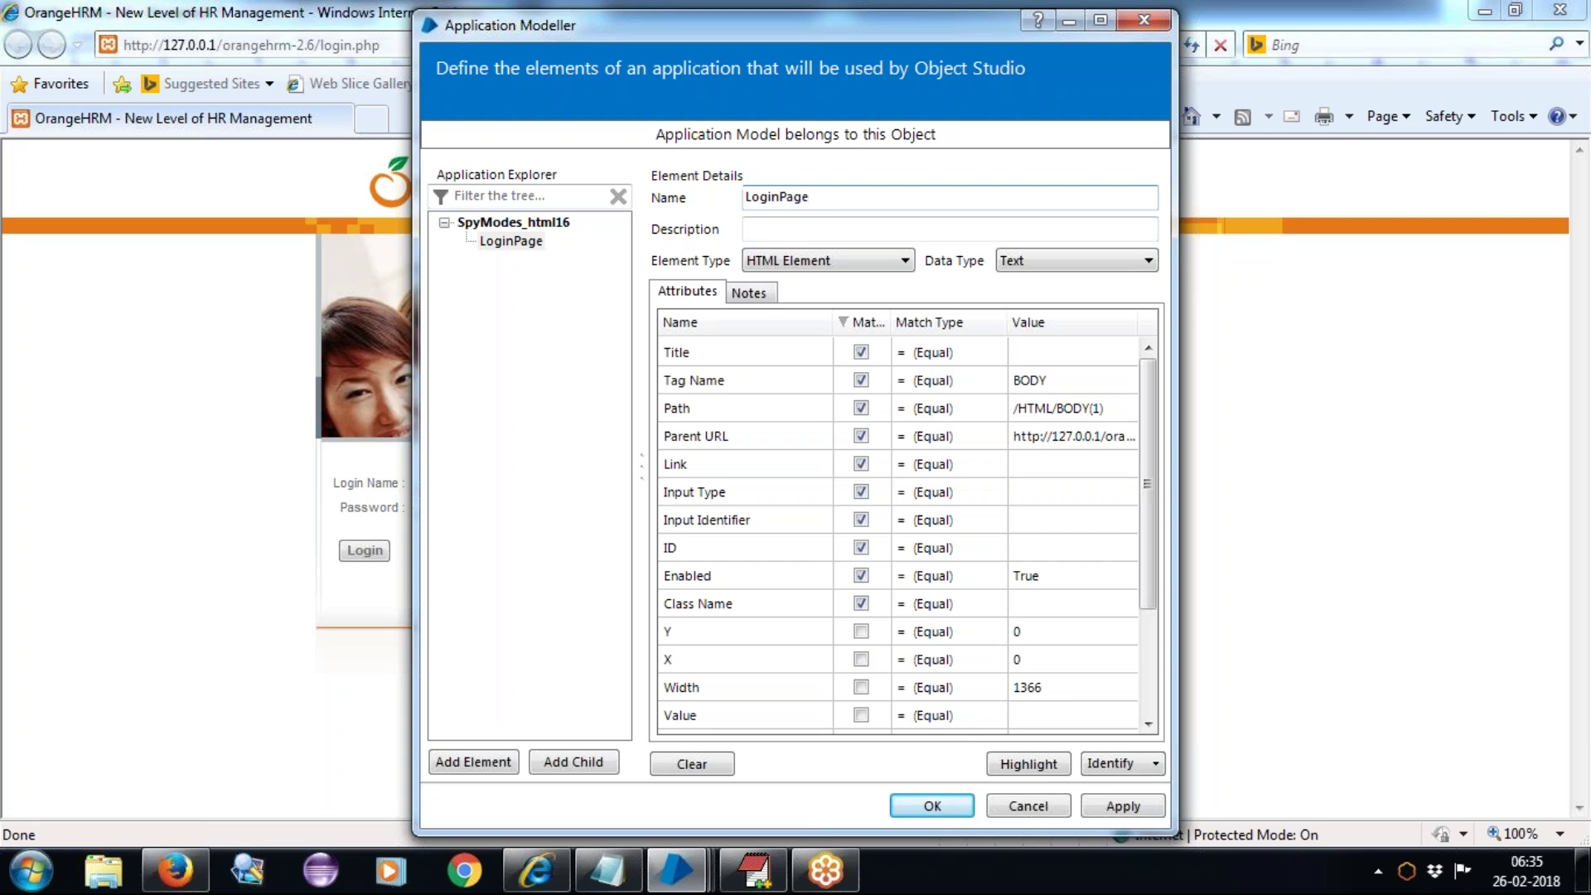
pyautogui.click(528, 249)
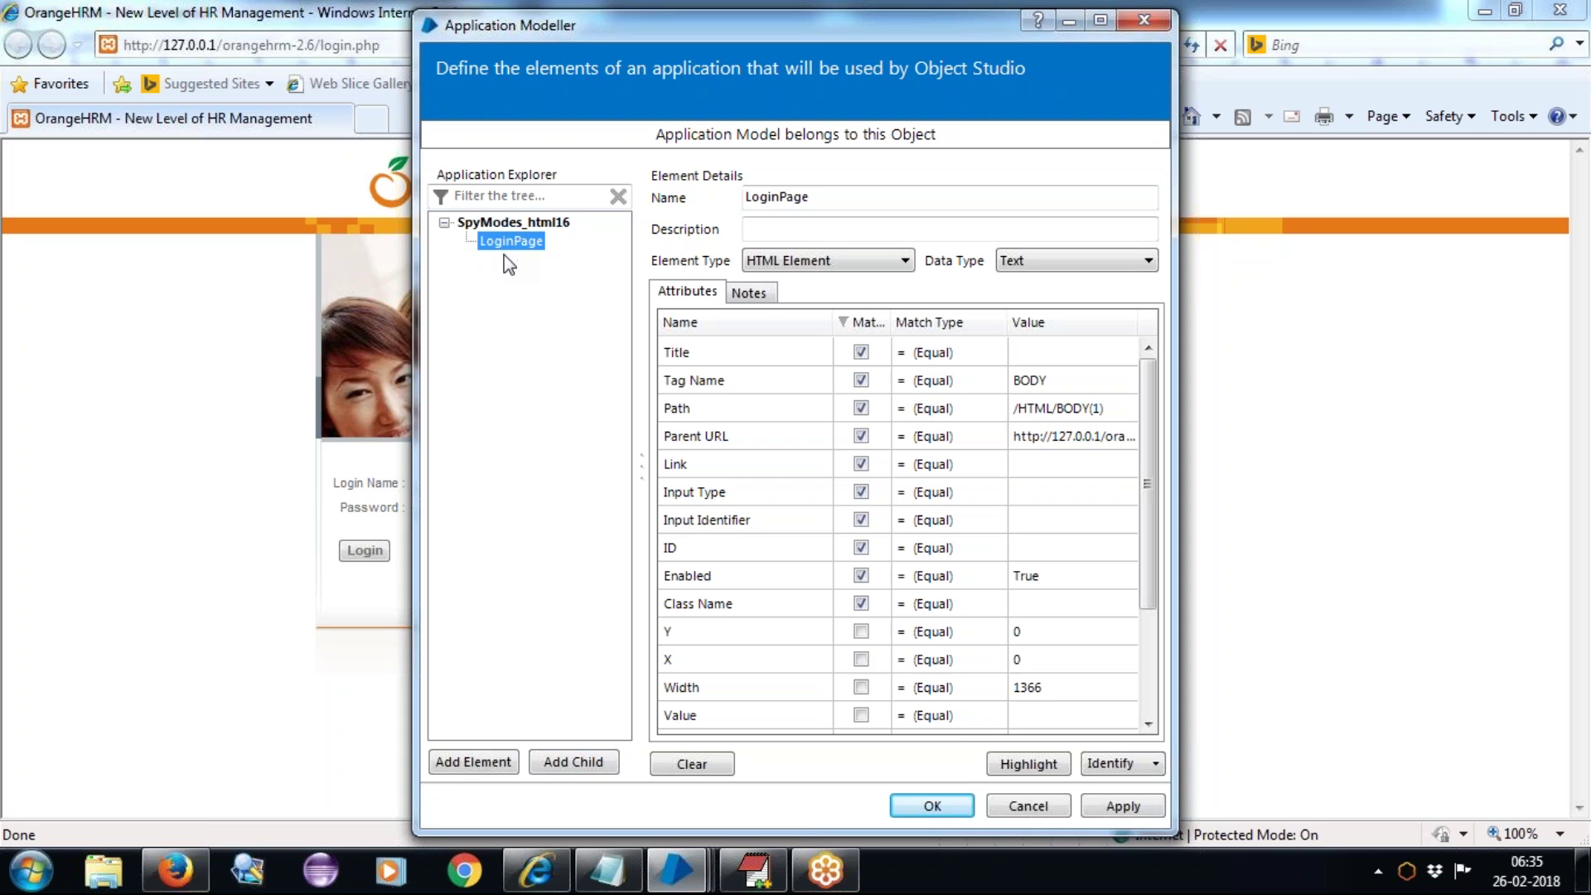
# Step: Add a child Element1 under LoginPage and select its name for editing
pyautogui.click(572, 763)
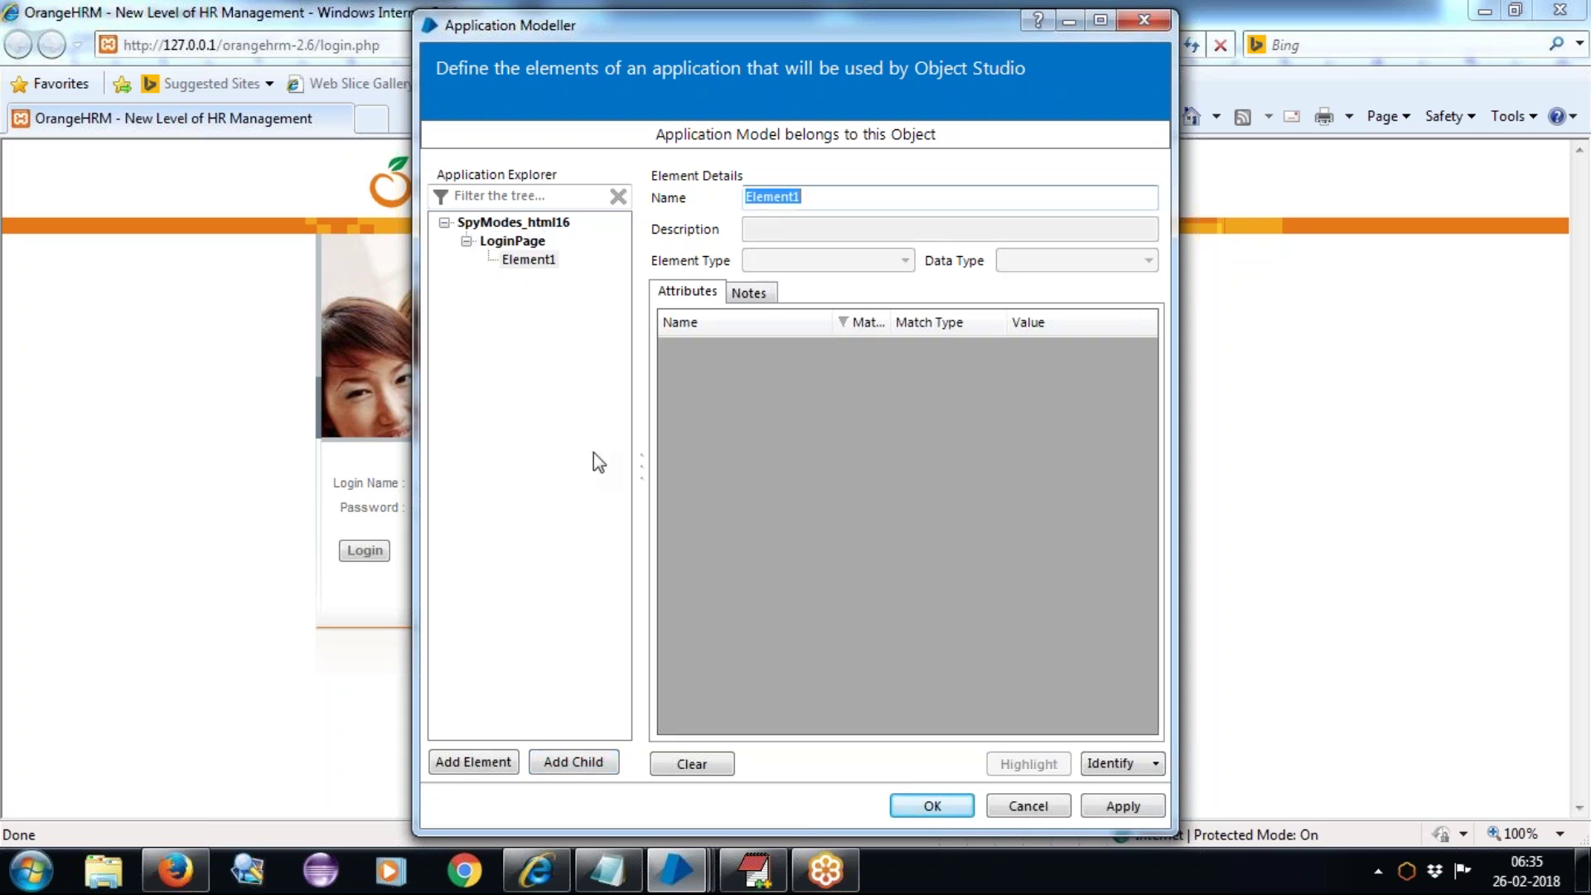
pyautogui.click(531, 263)
pyautogui.doubleClick(824, 196)
# Step: Capture the Login Name textbox (txtUserName) as the child element and highlight it
pyautogui.click(1108, 762)
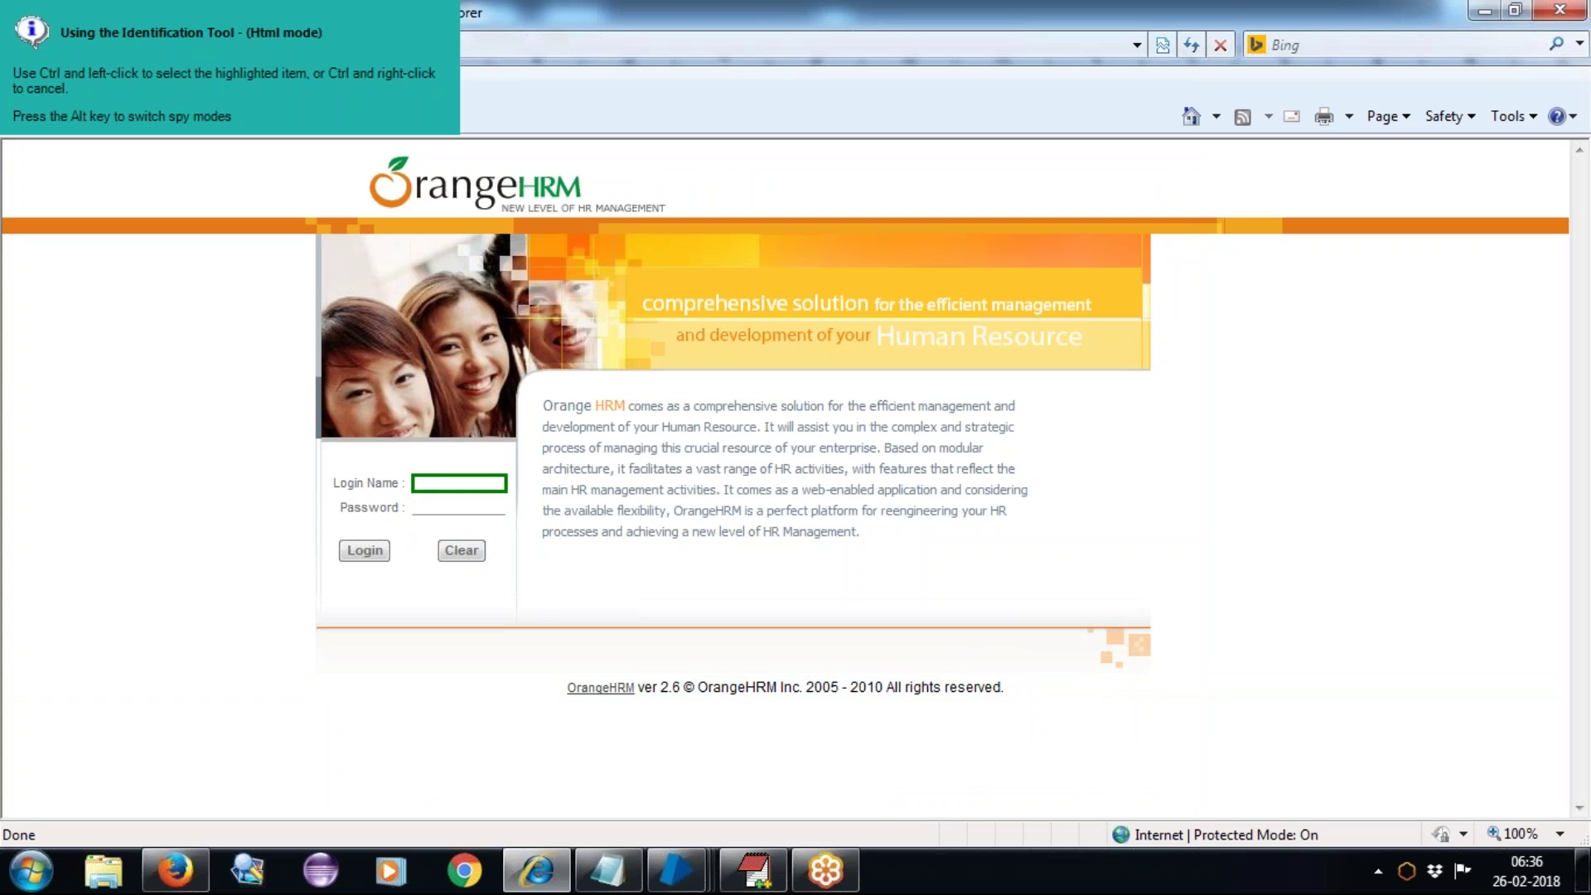
pyautogui.keyDown('ctrl'); pyautogui.click(459, 483); pyautogui.keyUp('ctrl')
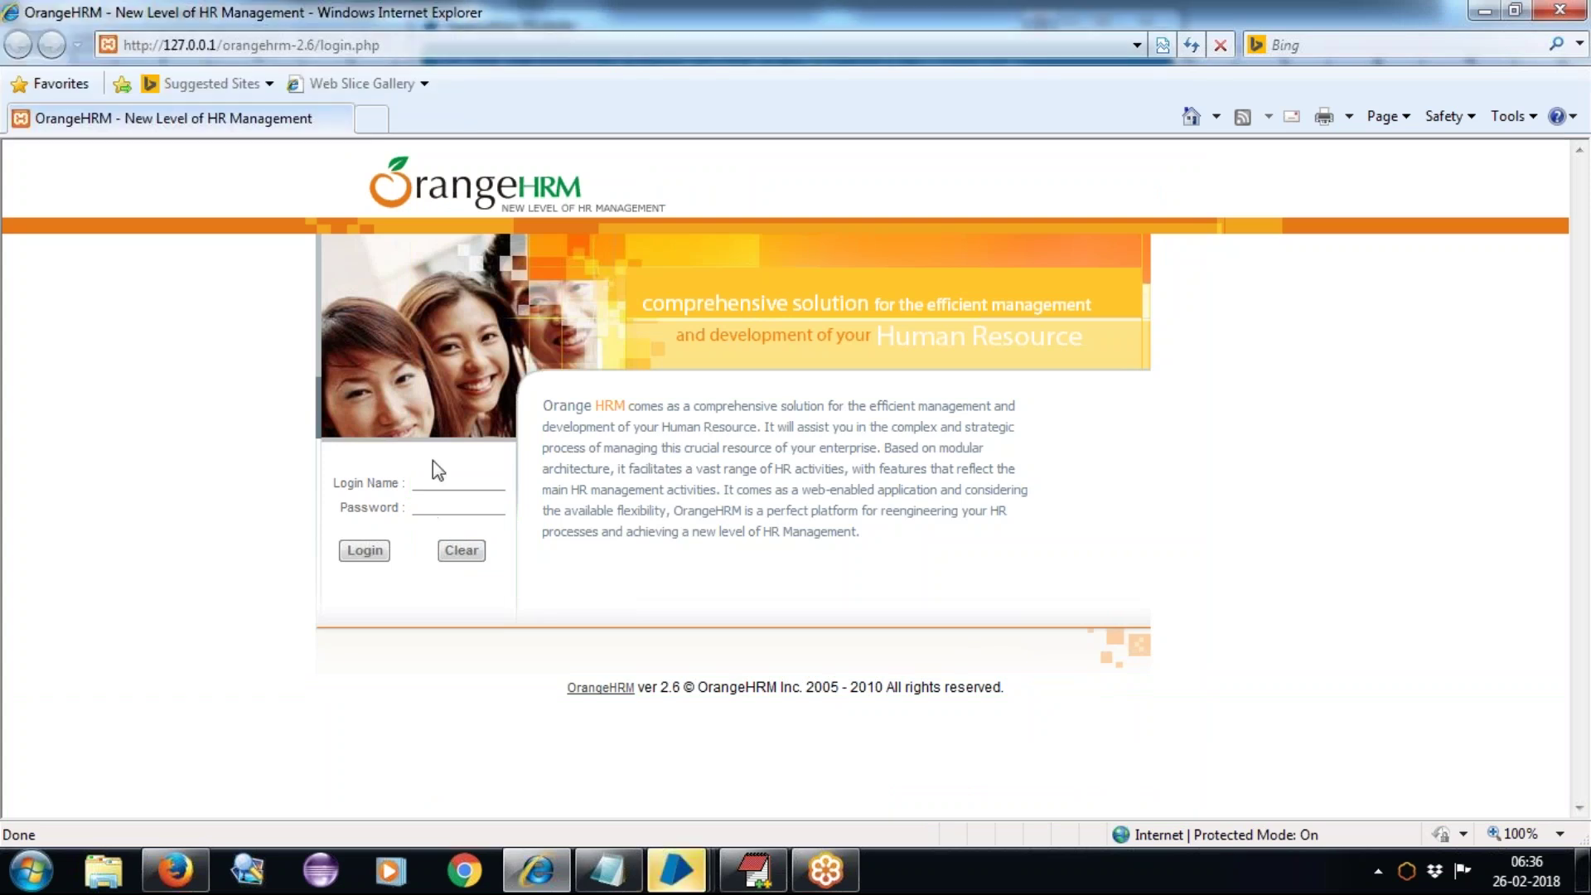
pyautogui.moveTo(676, 870)
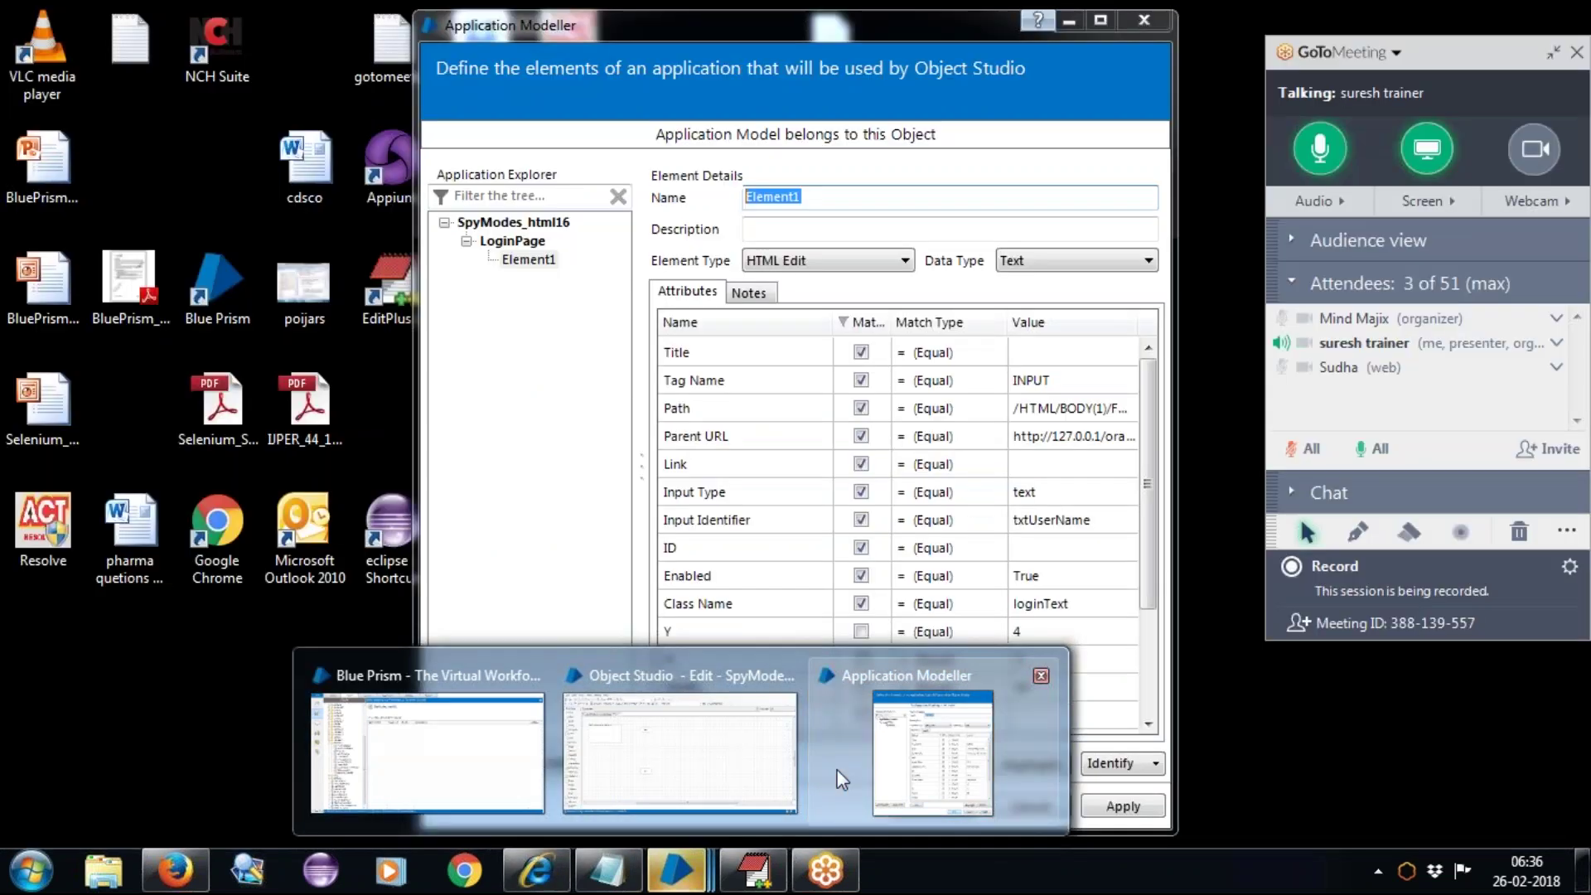
pyautogui.click(837, 771)
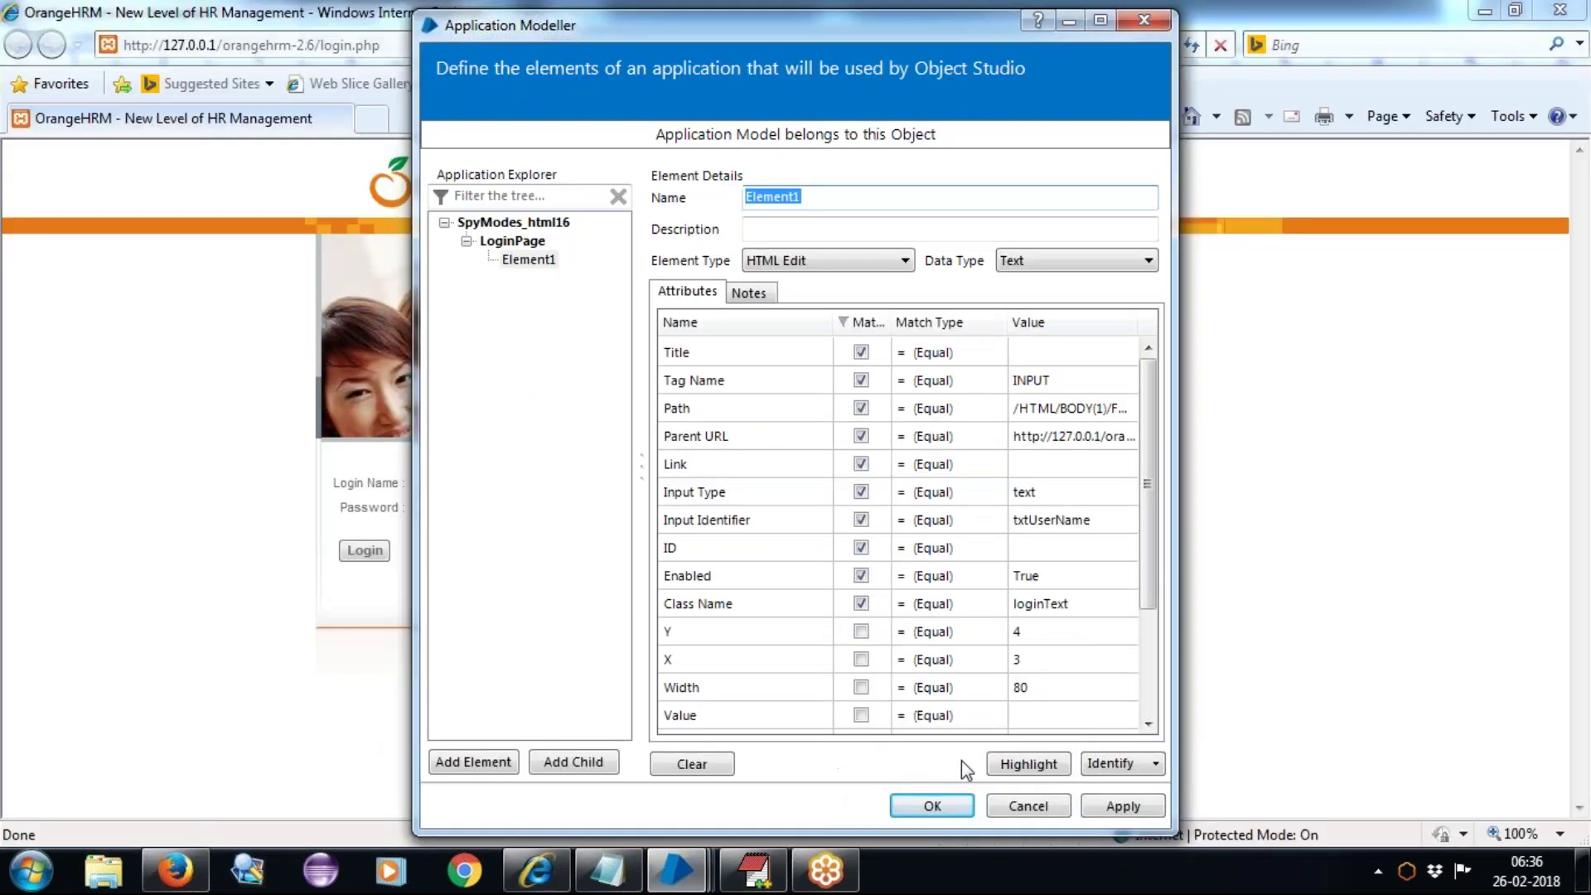
pyautogui.click(1028, 763)
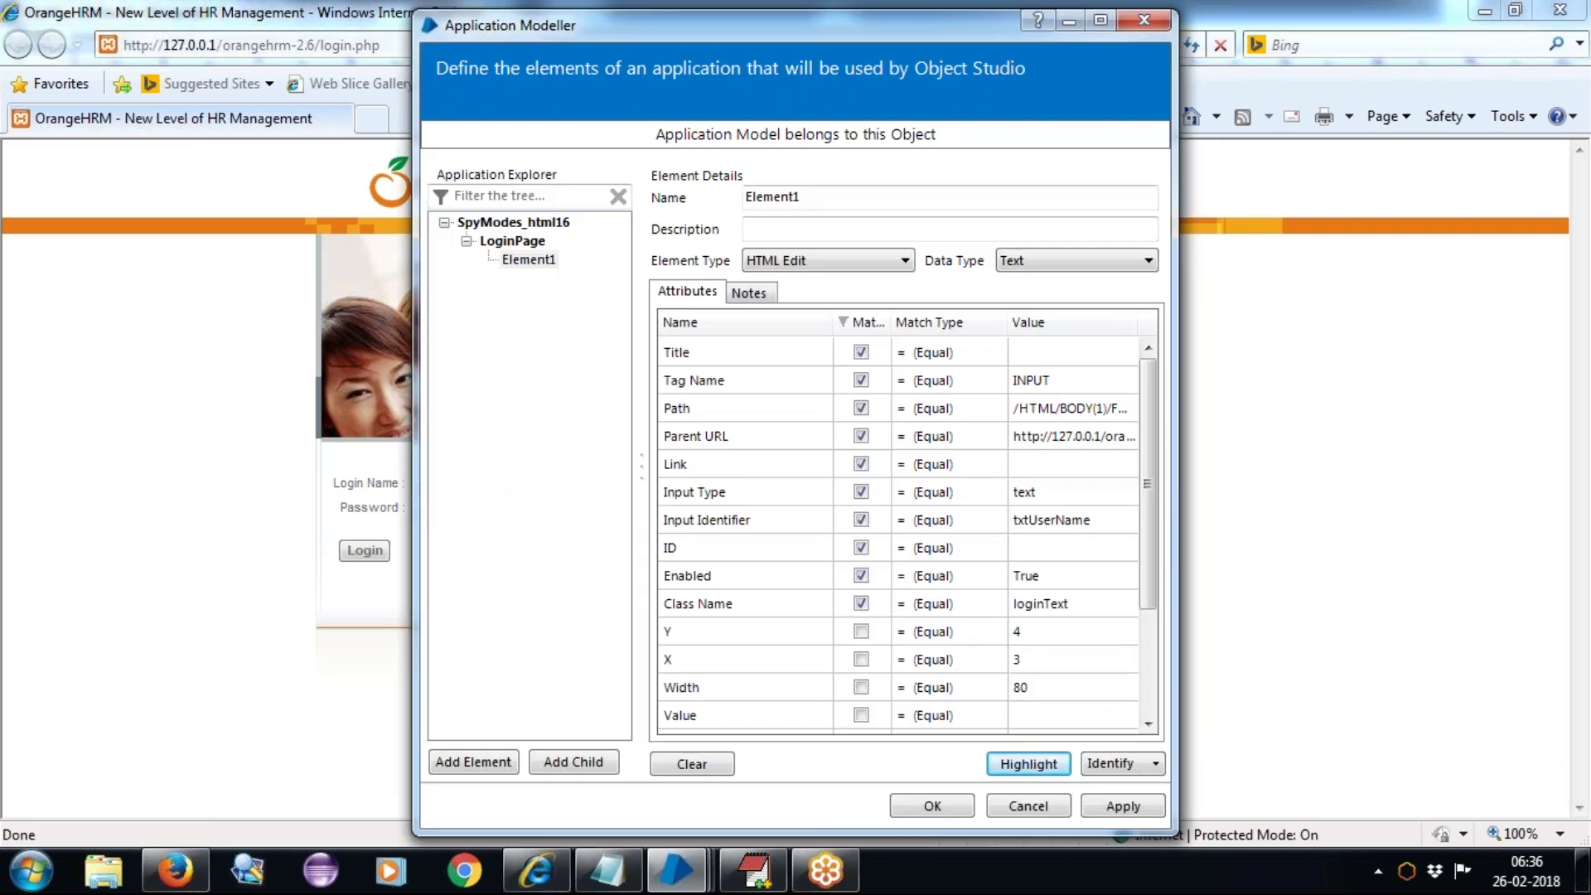
pyautogui.click(1021, 765)
# Step: Rename the child element to 'textbox - LoginName'
pyautogui.click(841, 196)
pyautogui.moveTo(841, 197); pyautogui.dragTo(711, 196)
pyautogui.write('textbox -')
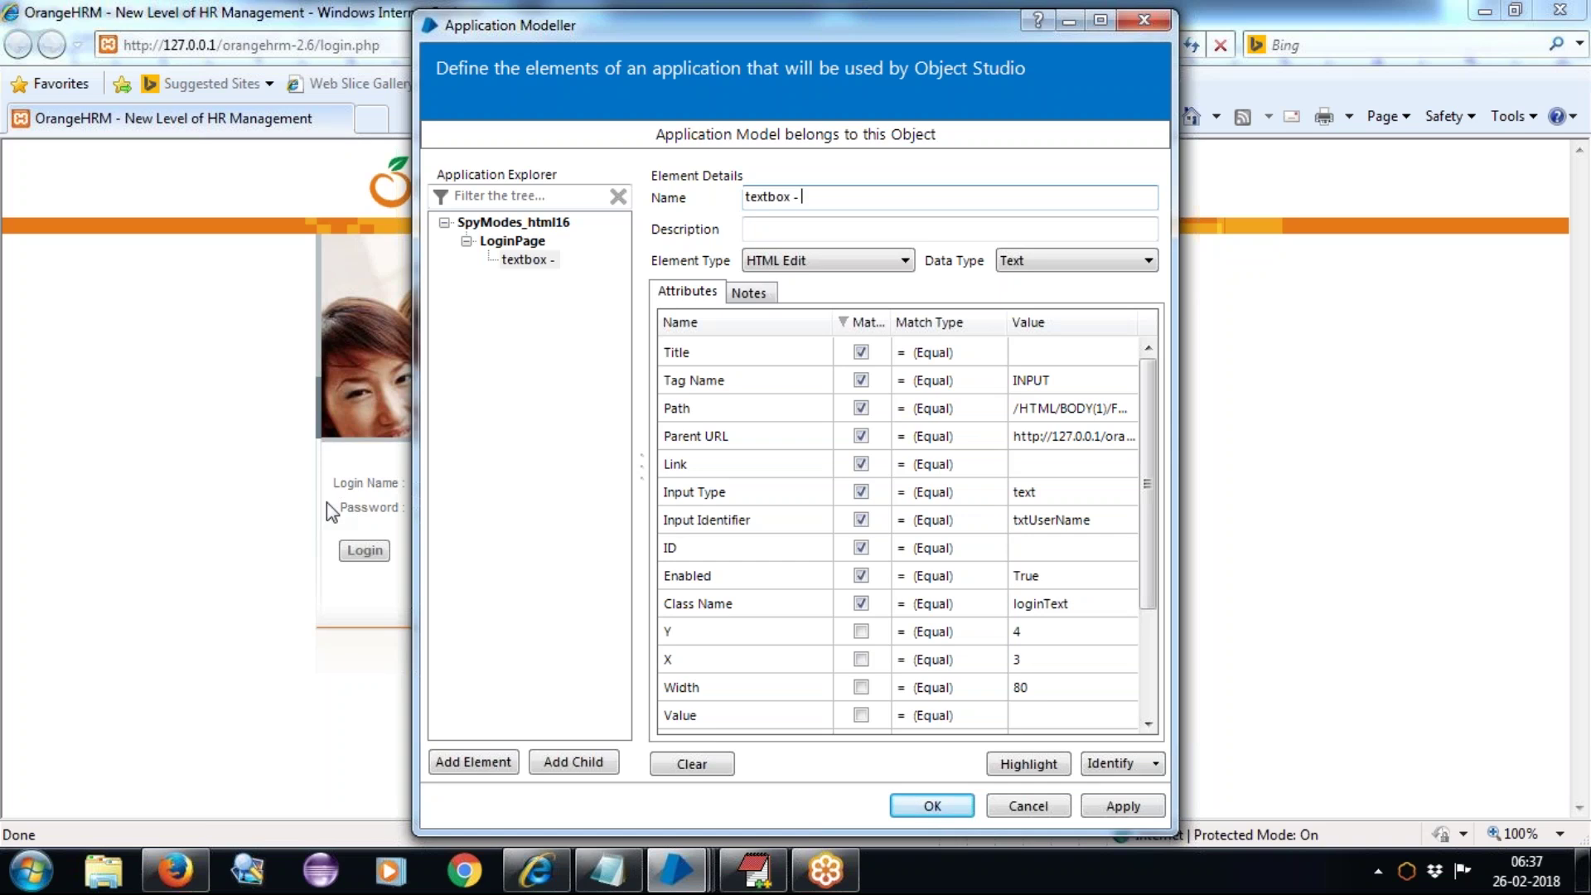
pyautogui.write('Login')
pyautogui.press('Return')
pyautogui.write('Name')
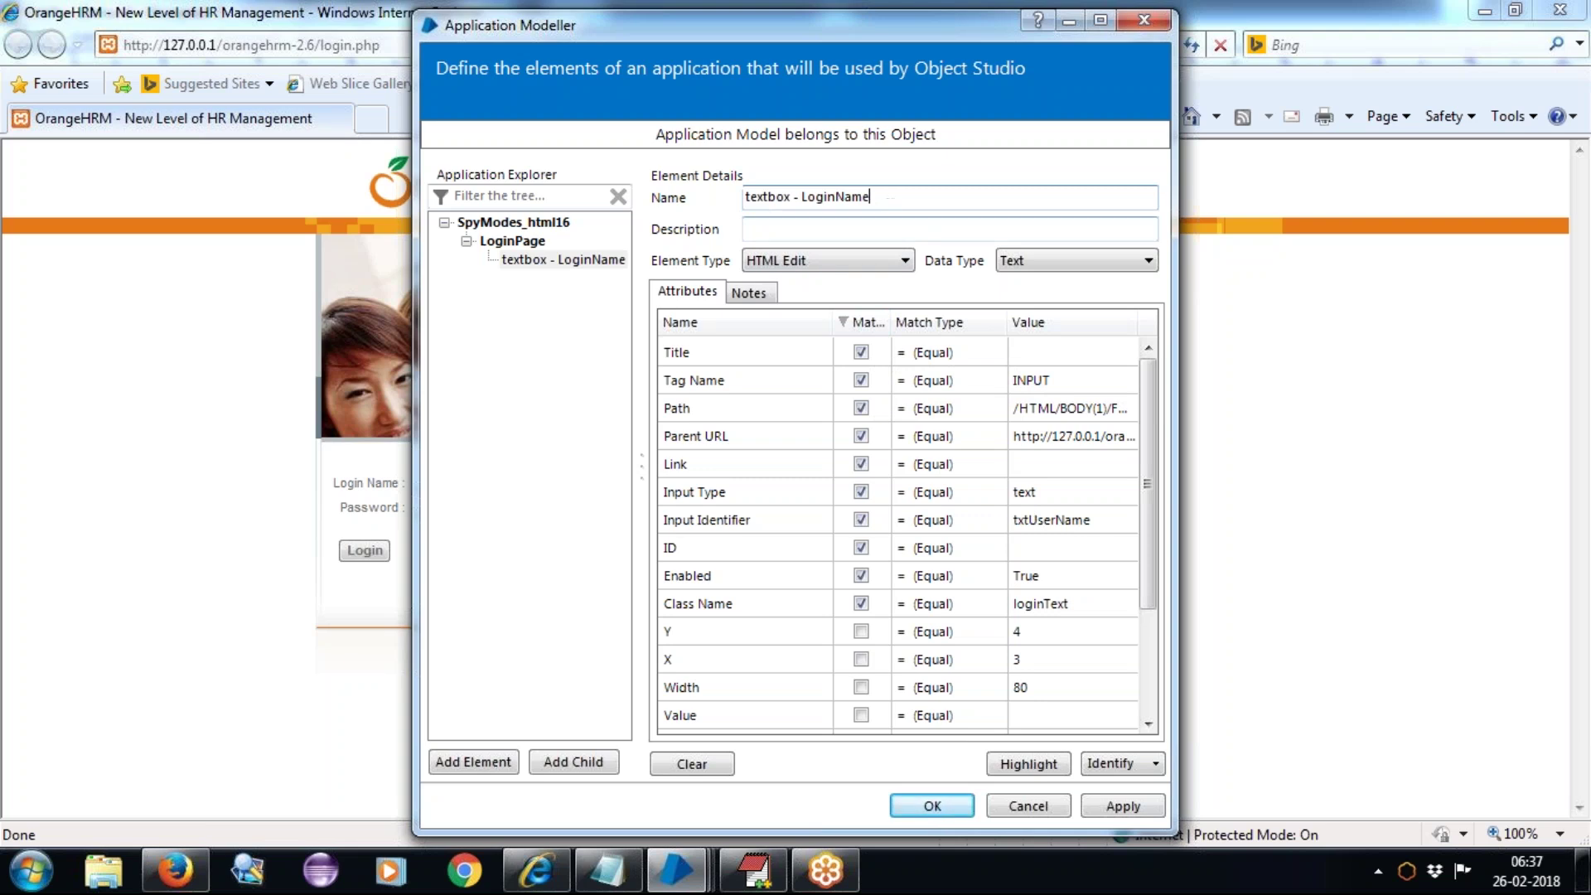
# Step: Re-run Identify, keep the existing capture, and highlight the Login Name box
pyautogui.click(1109, 764)
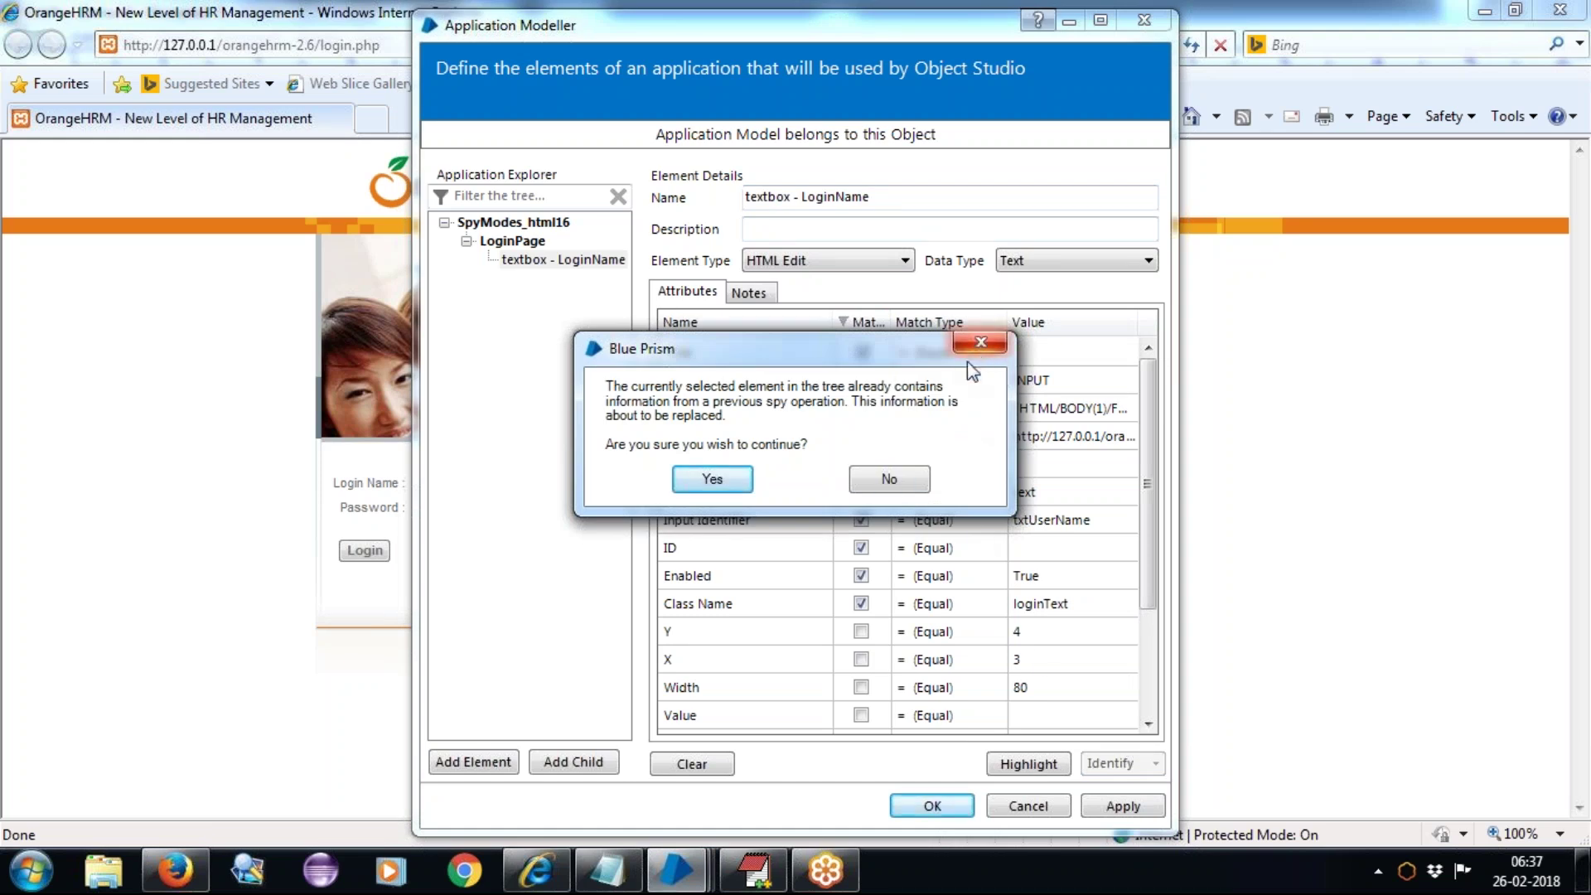
pyautogui.click(888, 482)
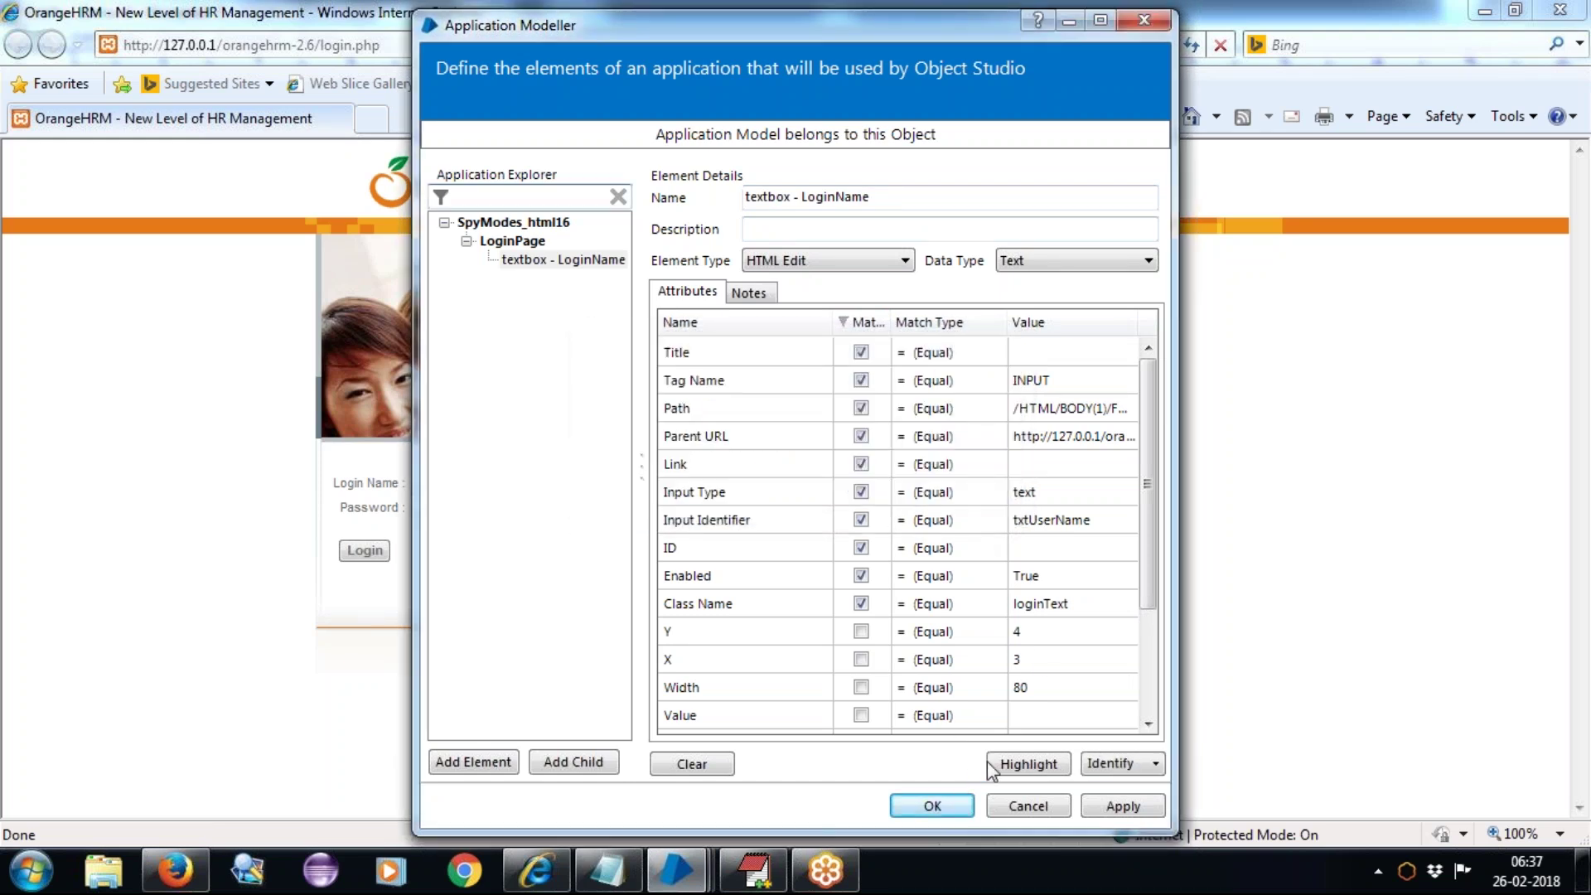
pyautogui.click(1029, 767)
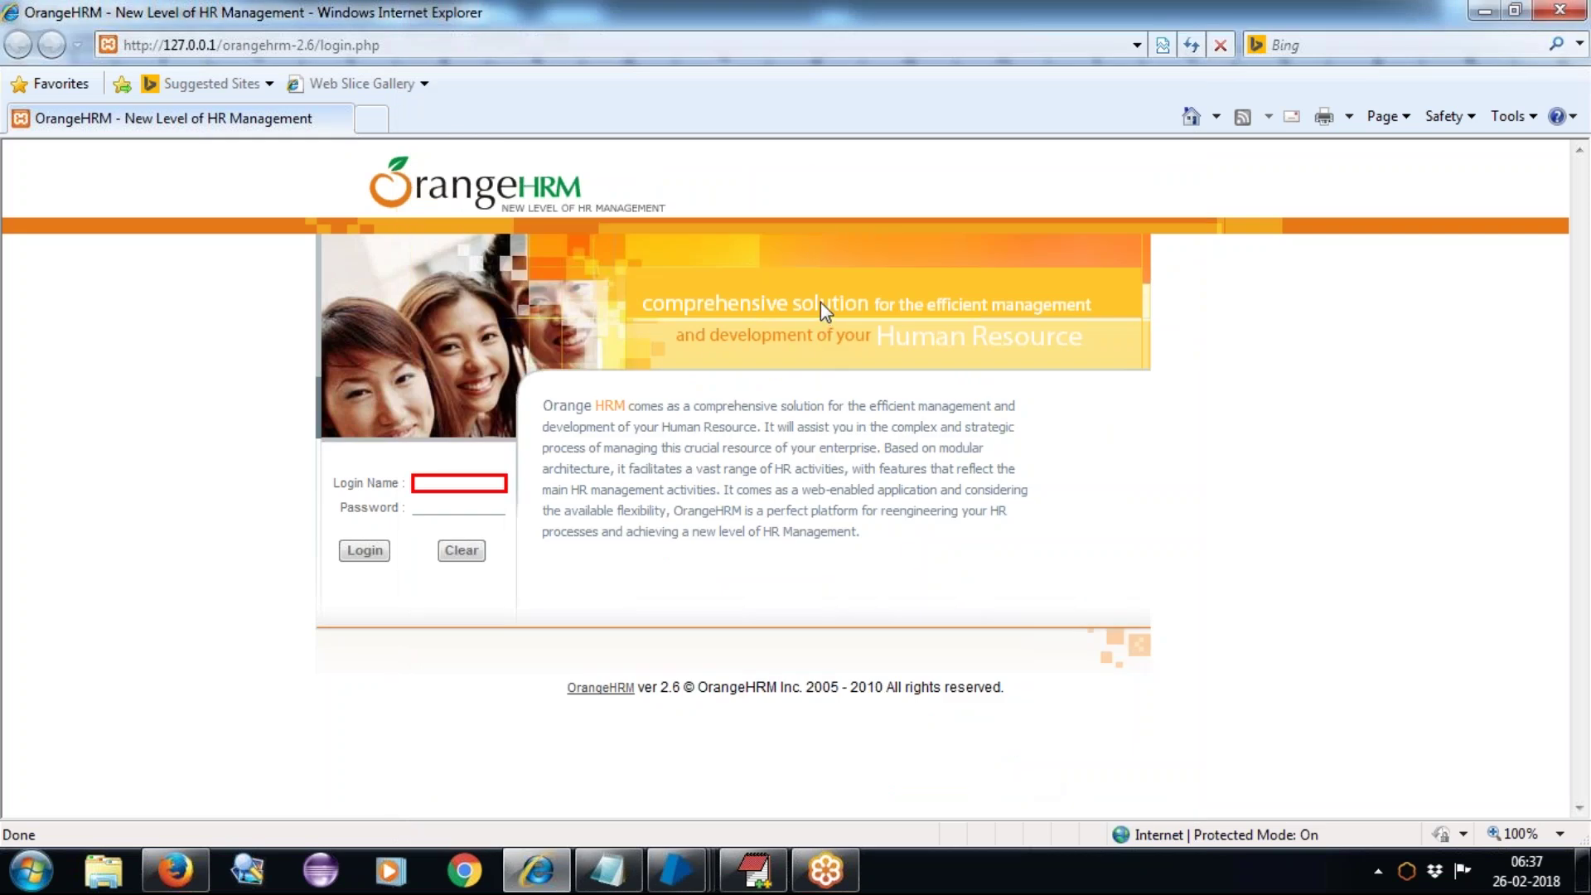
pyautogui.click(555, 266)
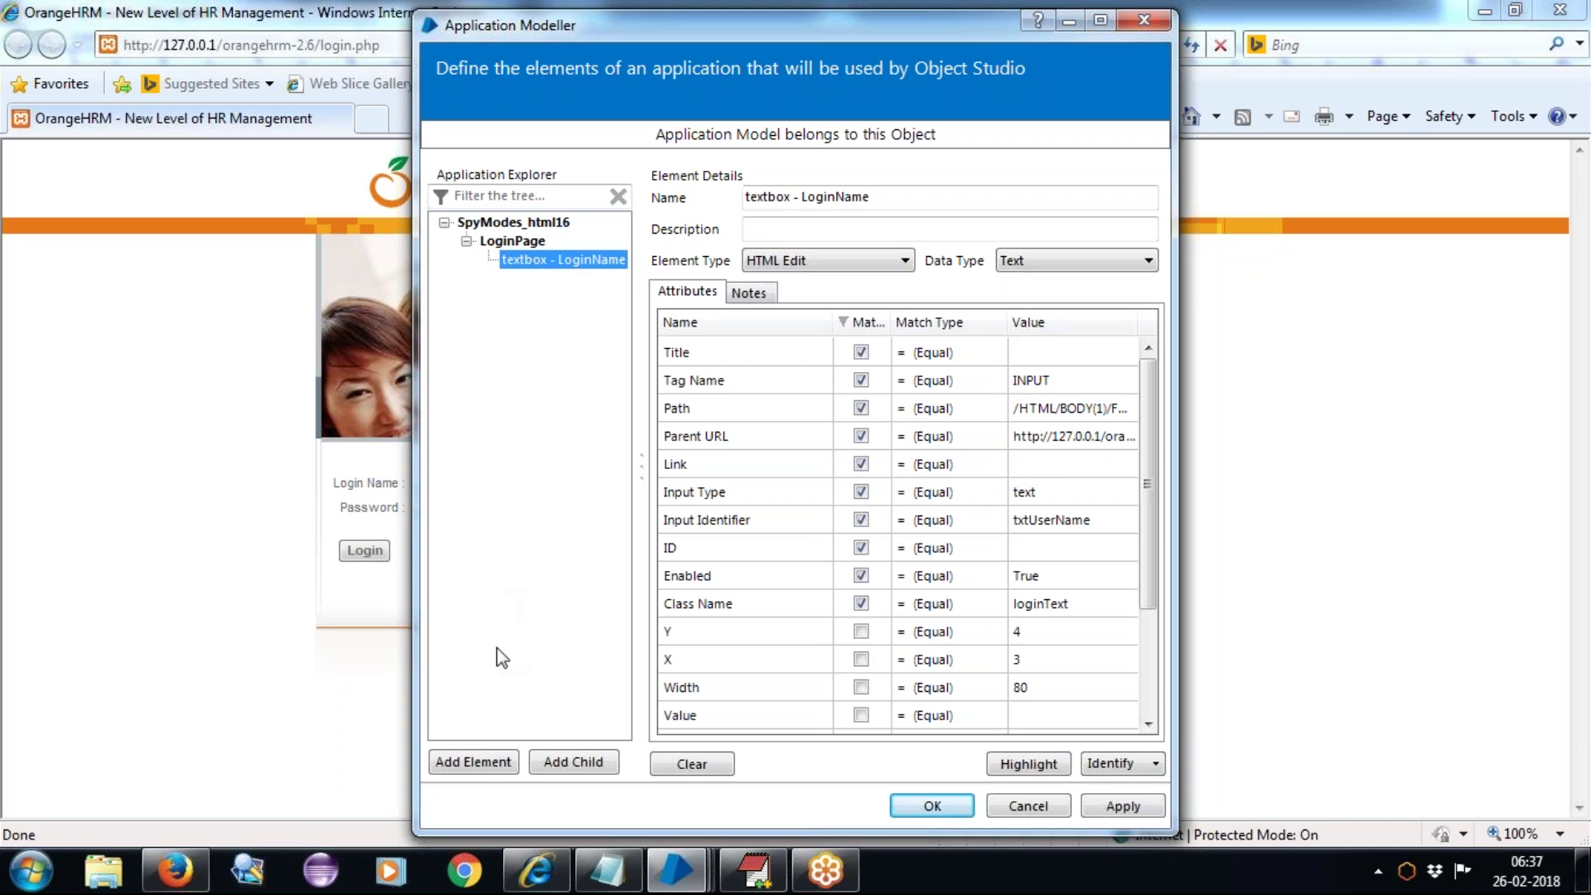
# Step: Add 'textbox - password' under LoginPage, capture the Password field (txtPassword), verify, and apply
pyautogui.click(479, 763)
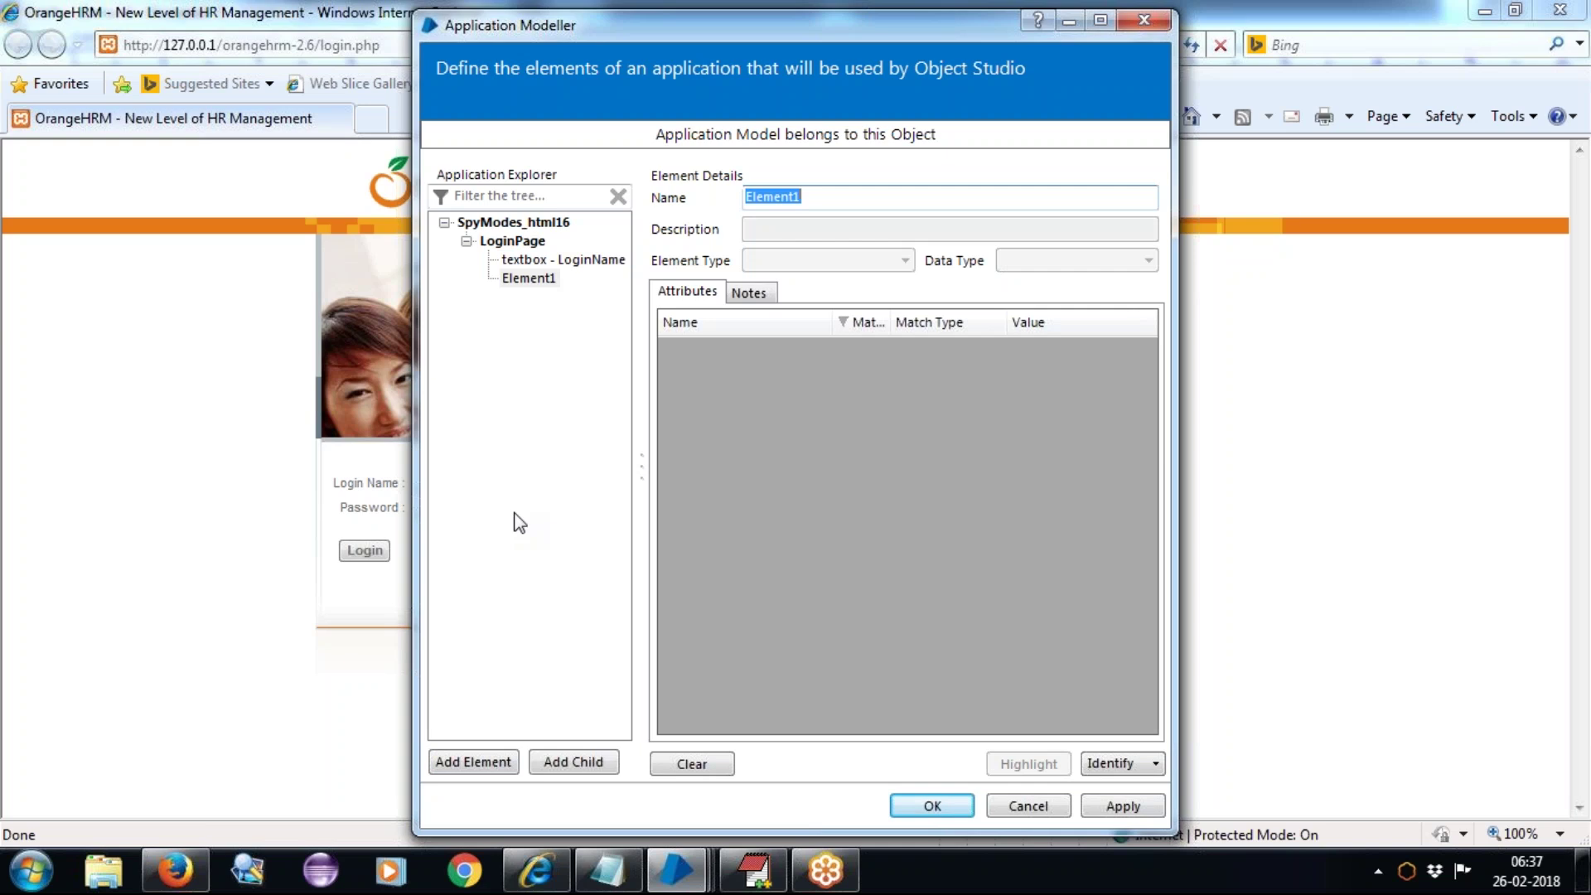
pyautogui.write('textbox -')
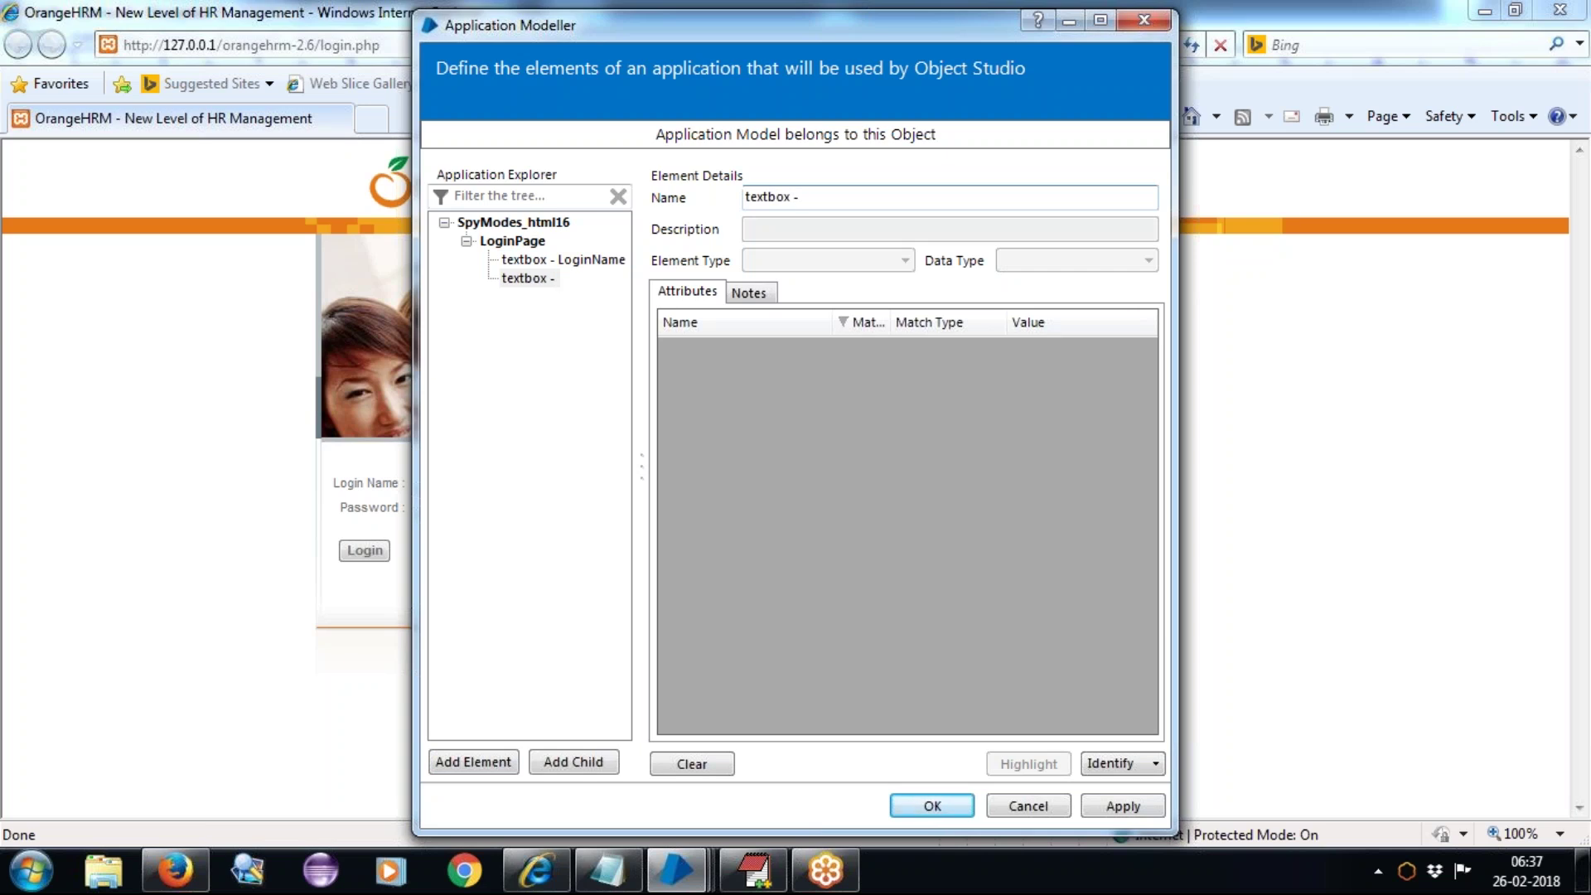
pyautogui.write(' password')
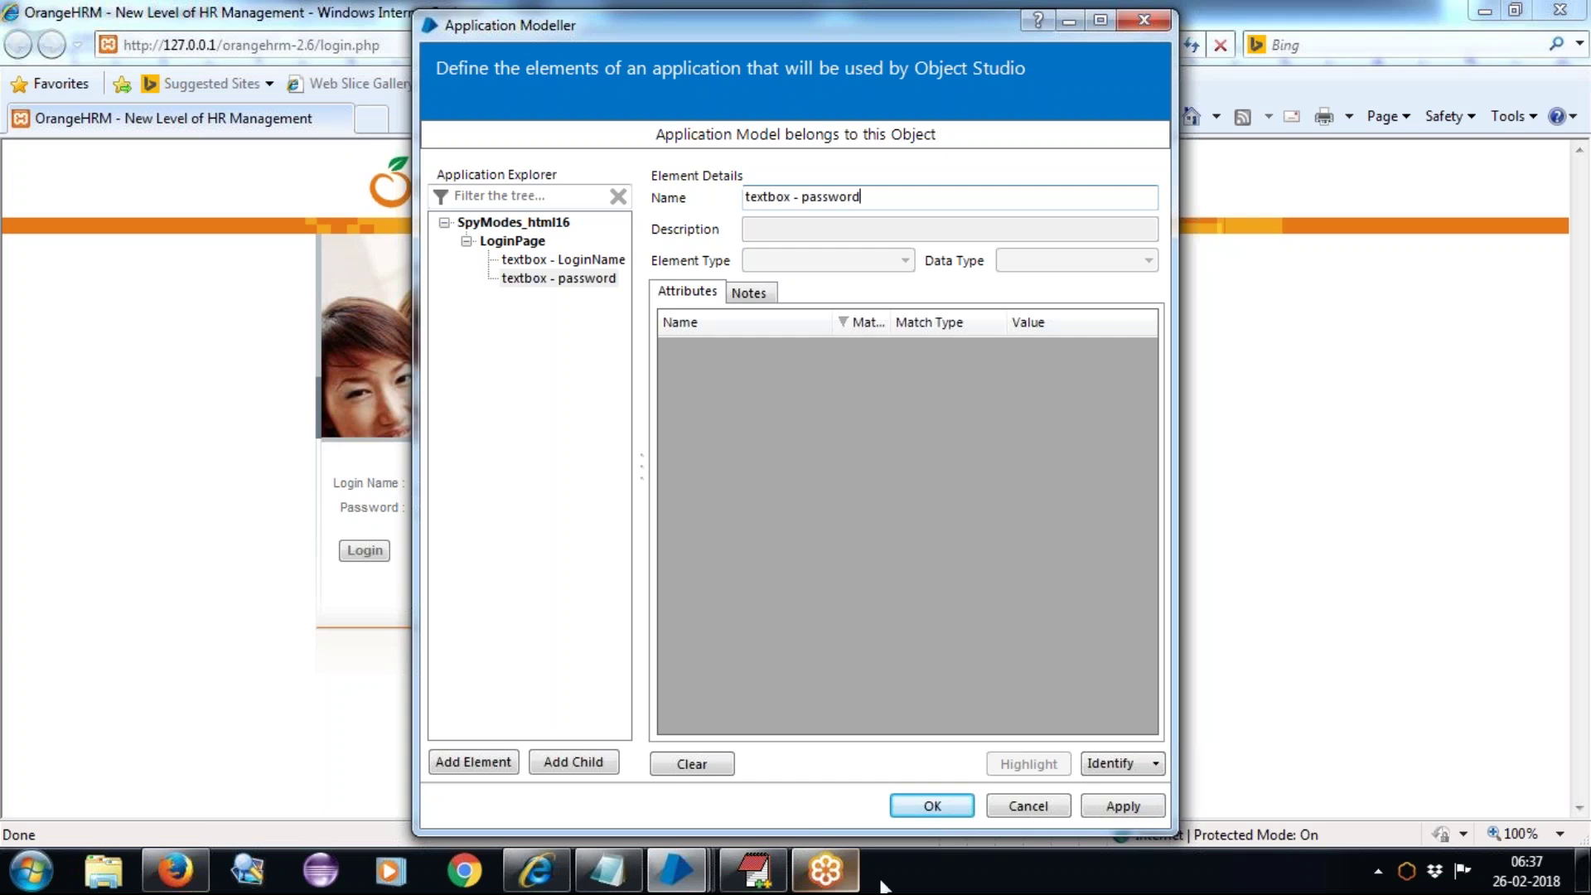
pyautogui.click(1110, 764)
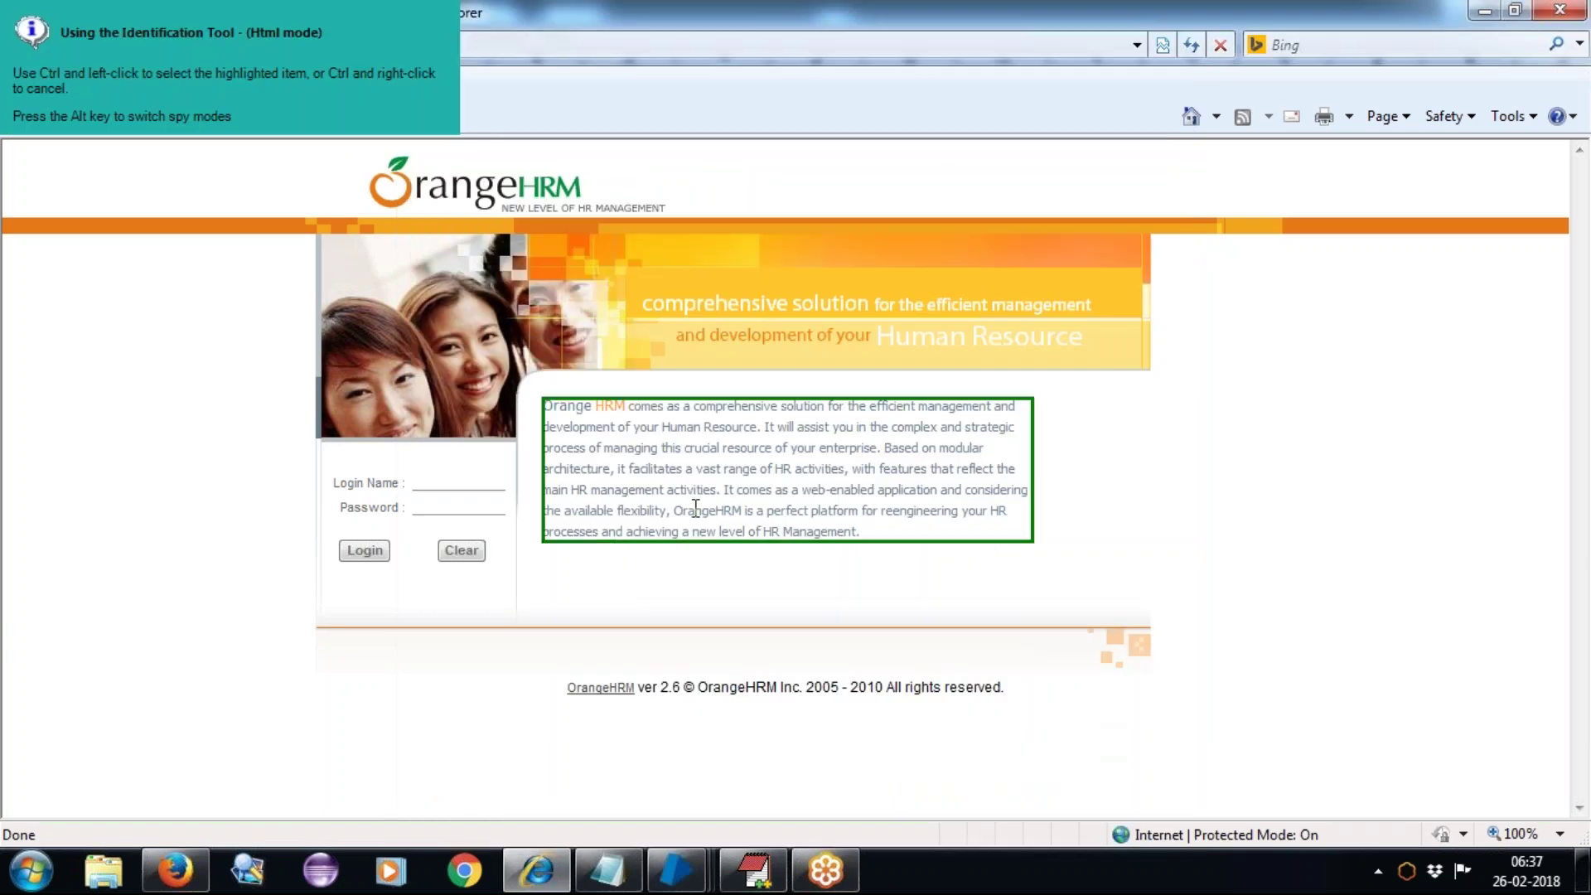
pyautogui.keyDown('ctrl'); pyautogui.click(448, 508); pyautogui.keyUp('ctrl')
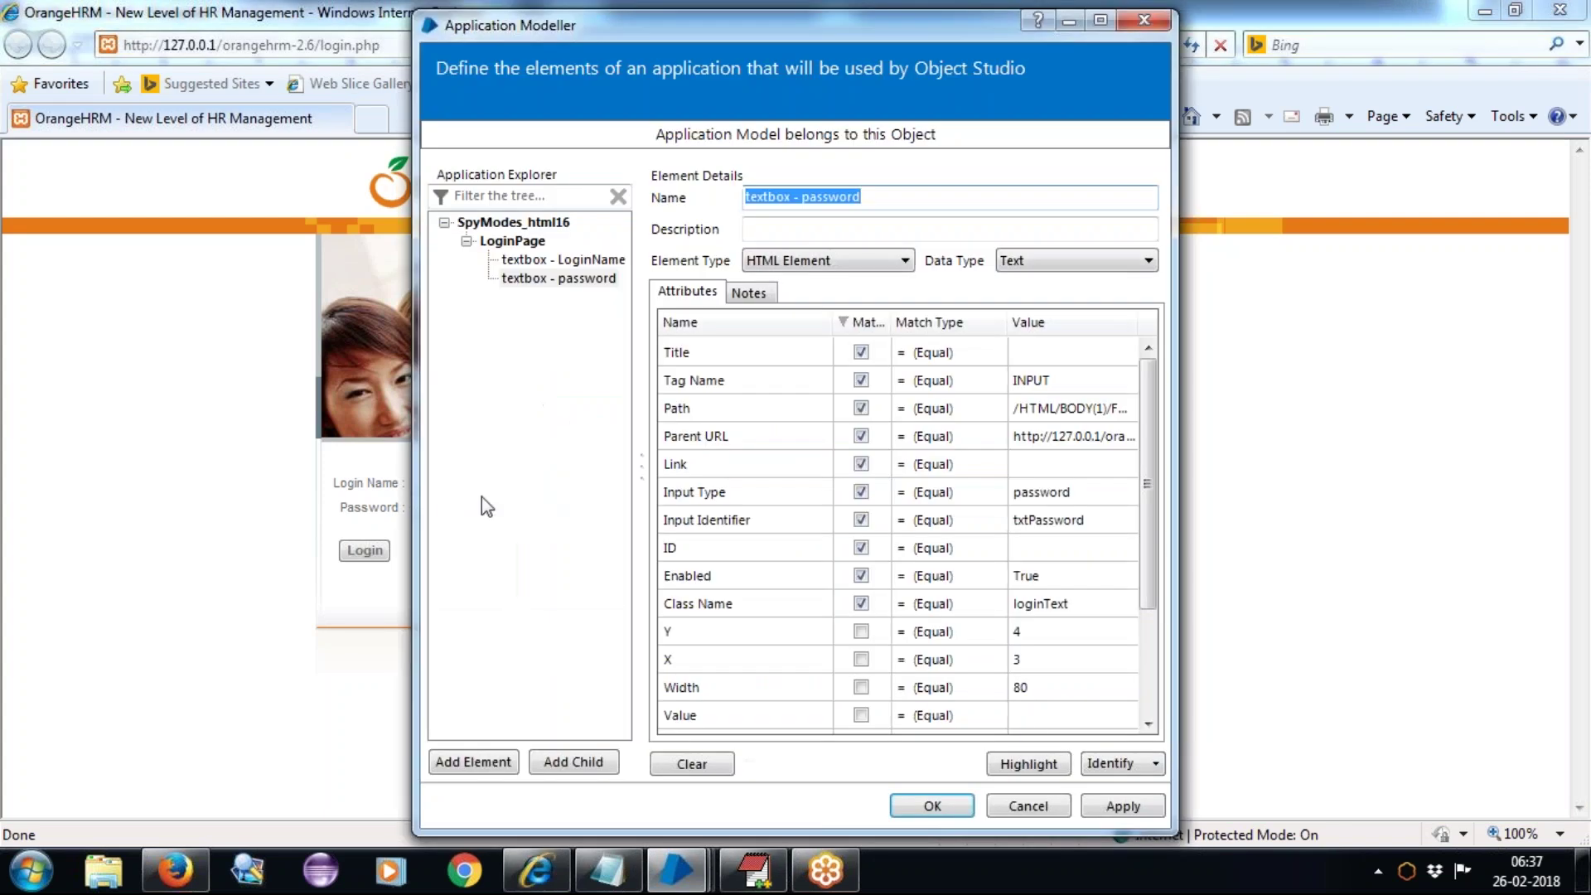
pyautogui.click(1030, 764)
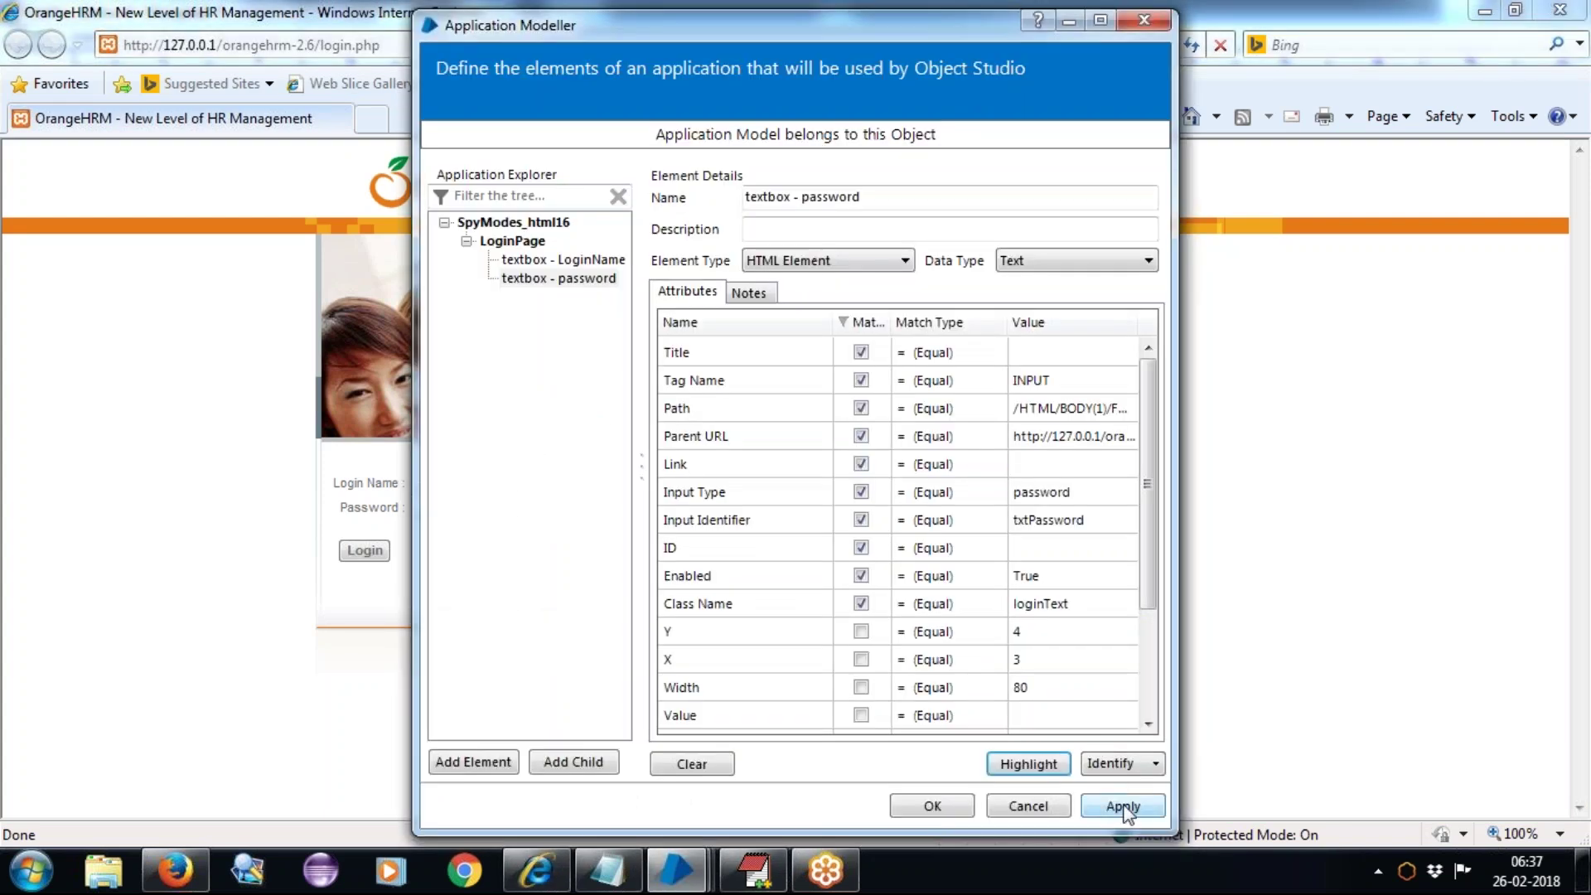
pyautogui.click(1125, 806)
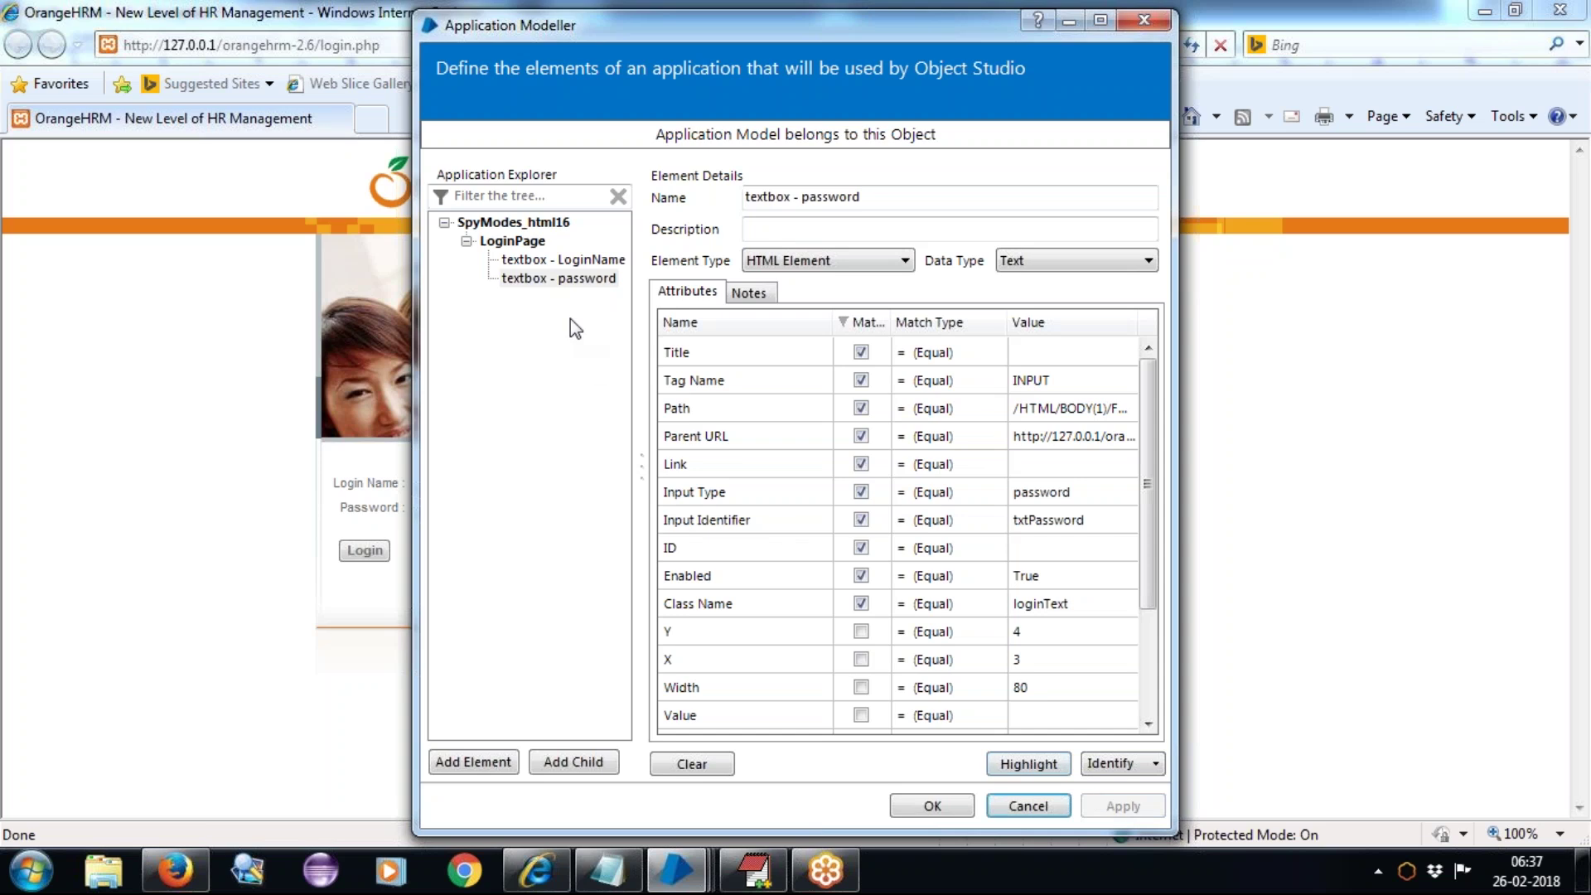
# Step: Add a new LoginPage element named 'button - Login' and capture OrangeHRM's Login button for it
pyautogui.click(469, 760)
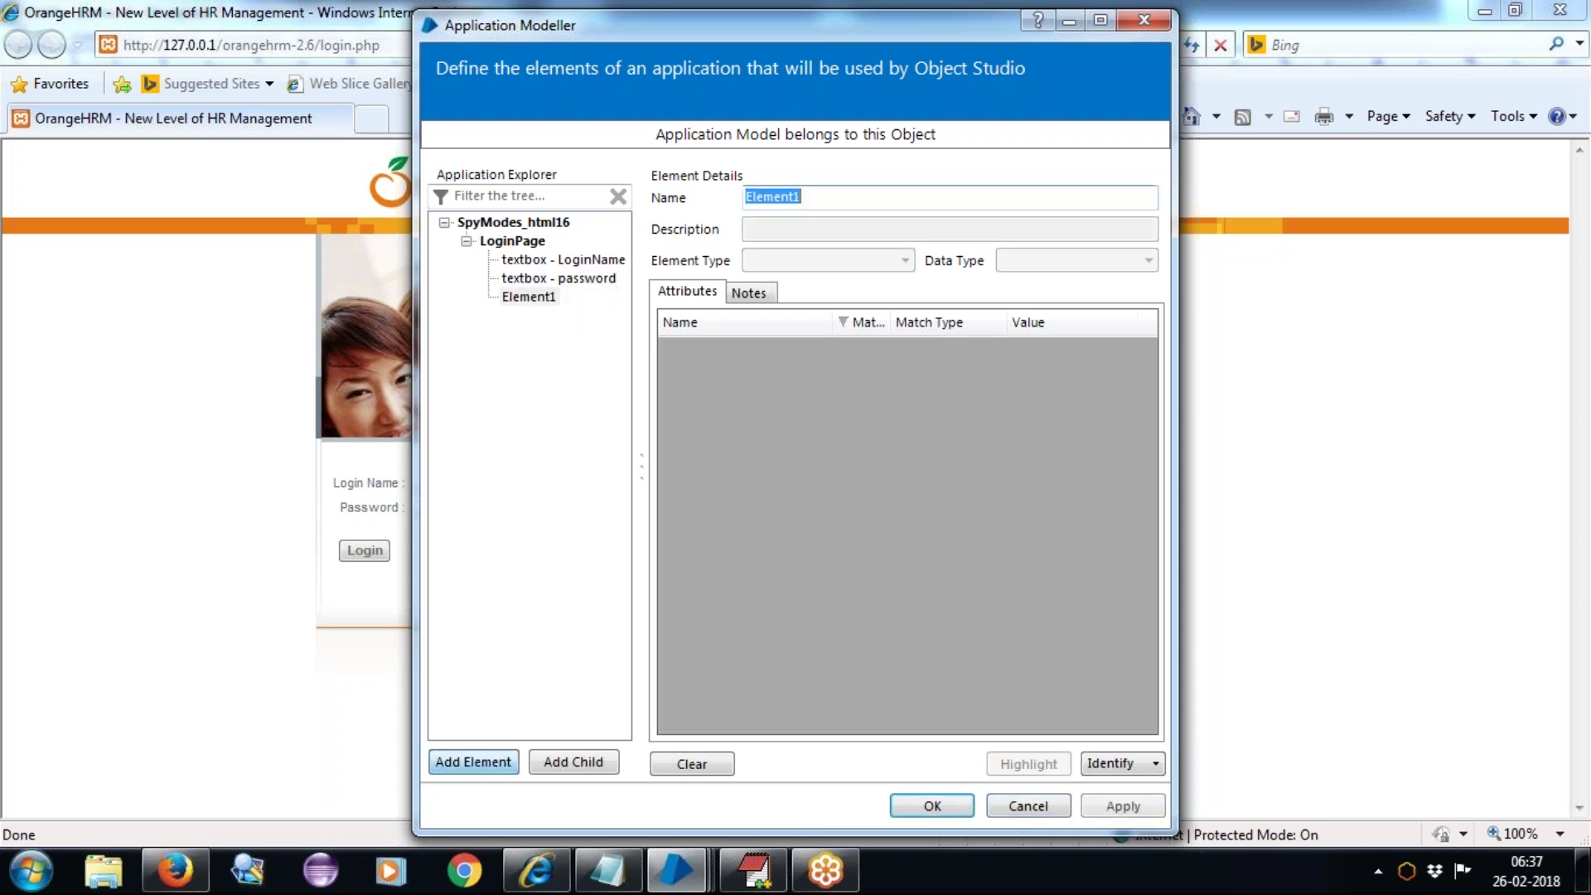
pyautogui.write('button ')
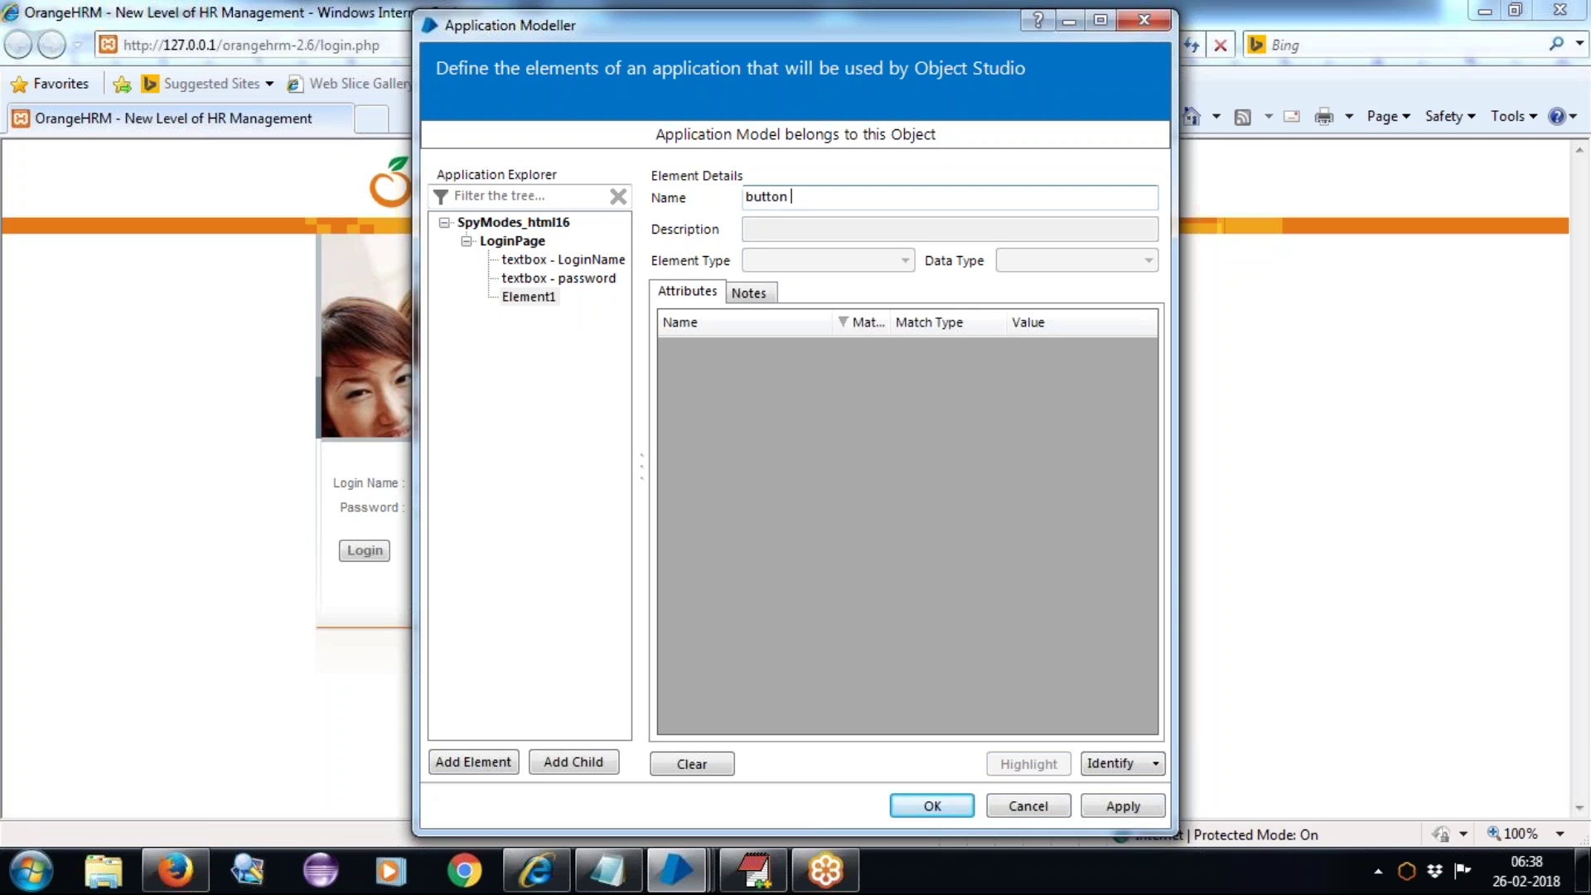
pyautogui.write('- Login')
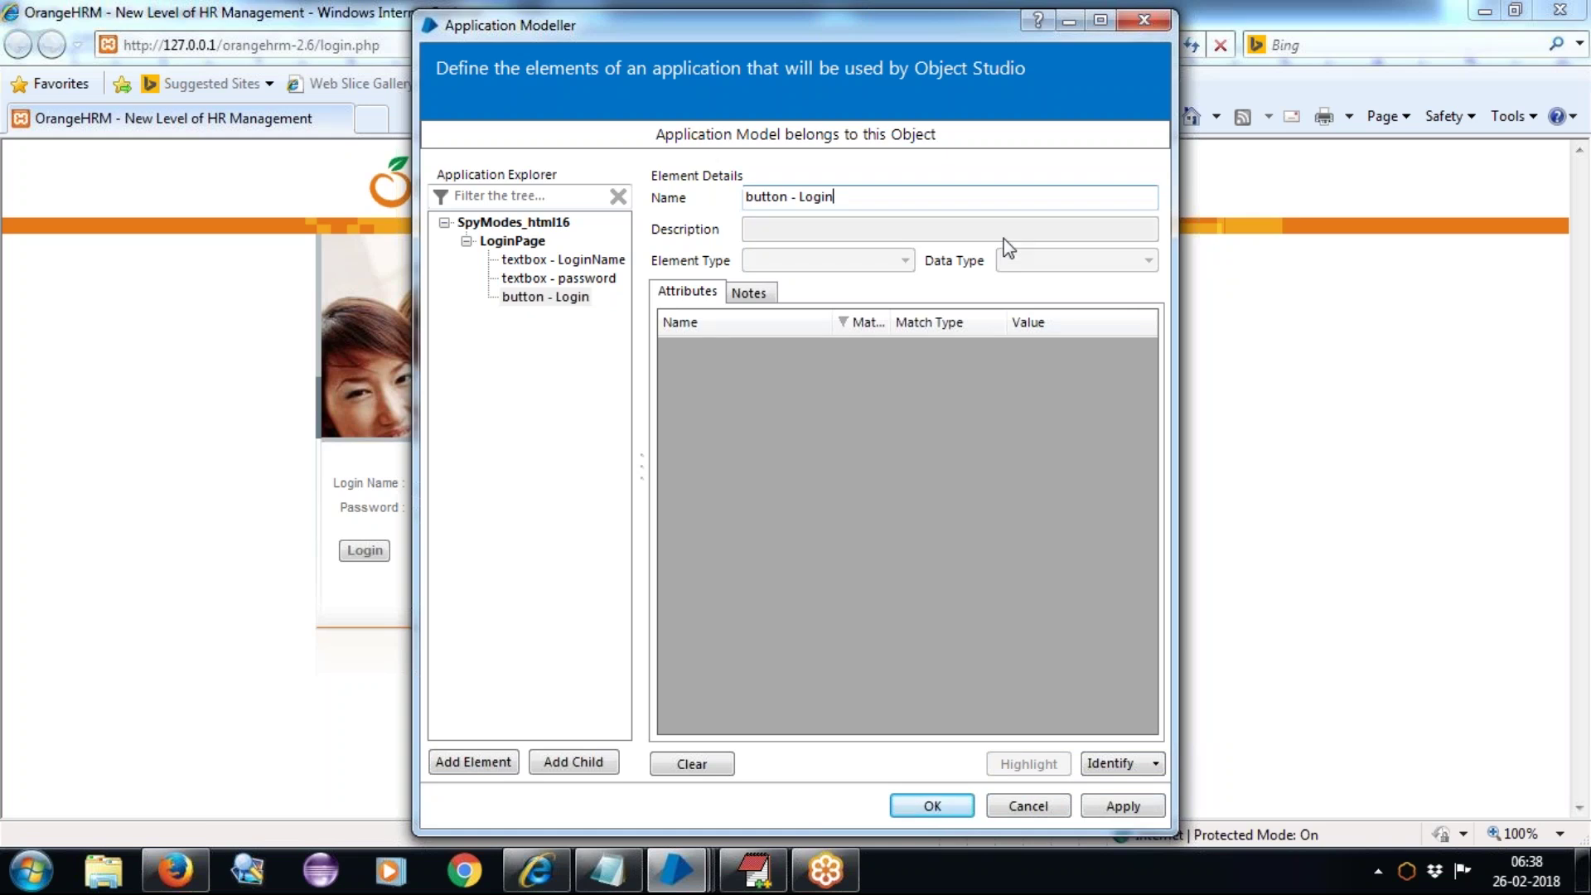
pyautogui.click(1107, 764)
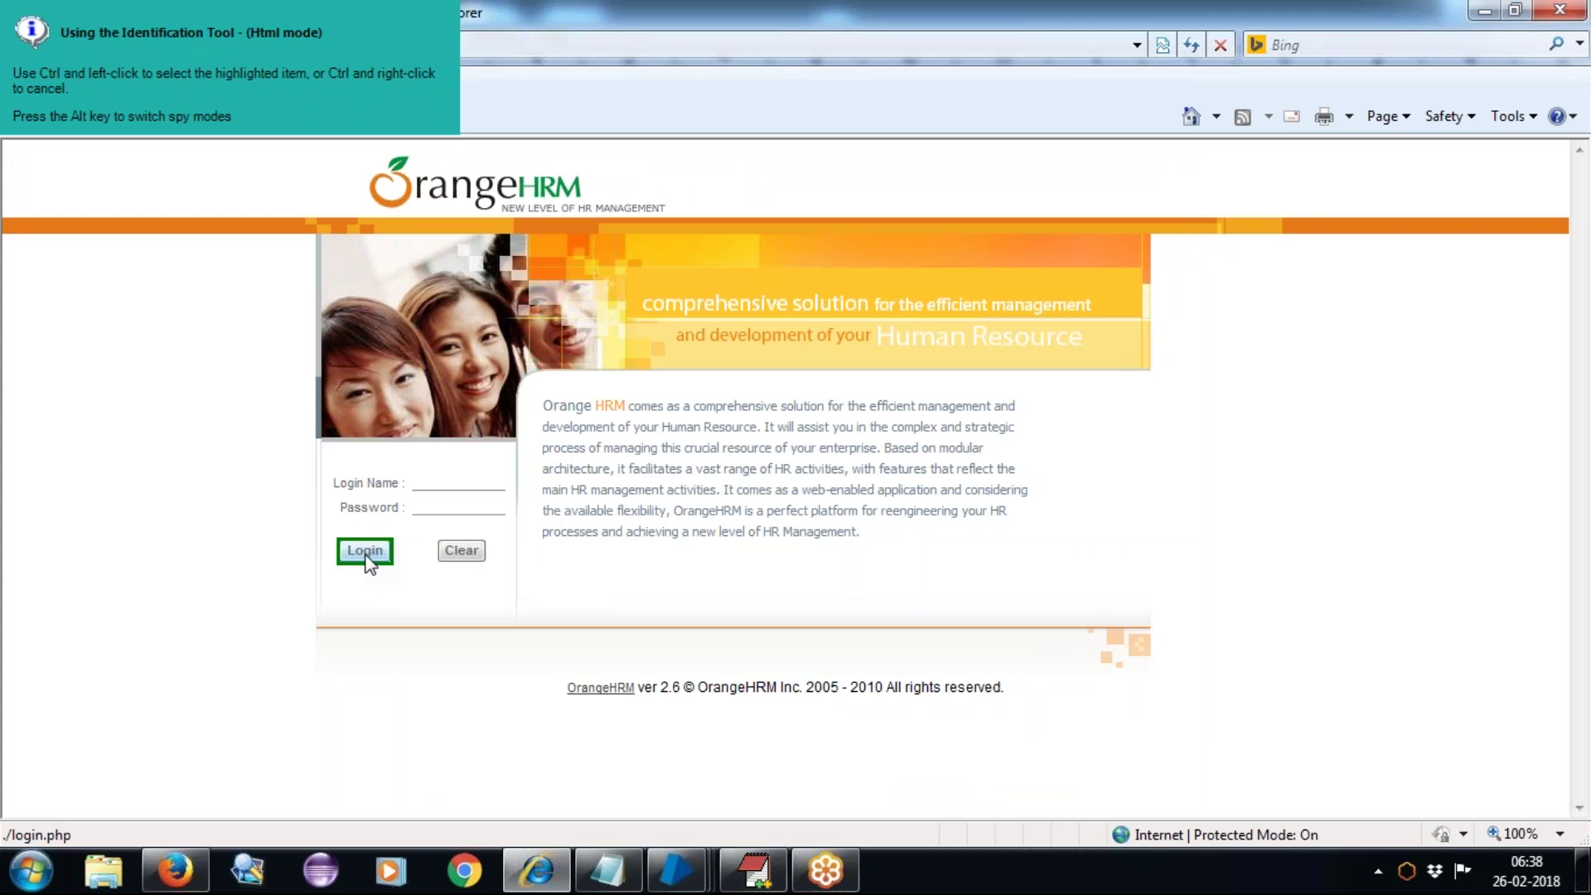
pyautogui.keyDown('ctrl'); pyautogui.click(369, 564); pyautogui.keyUp('ctrl')
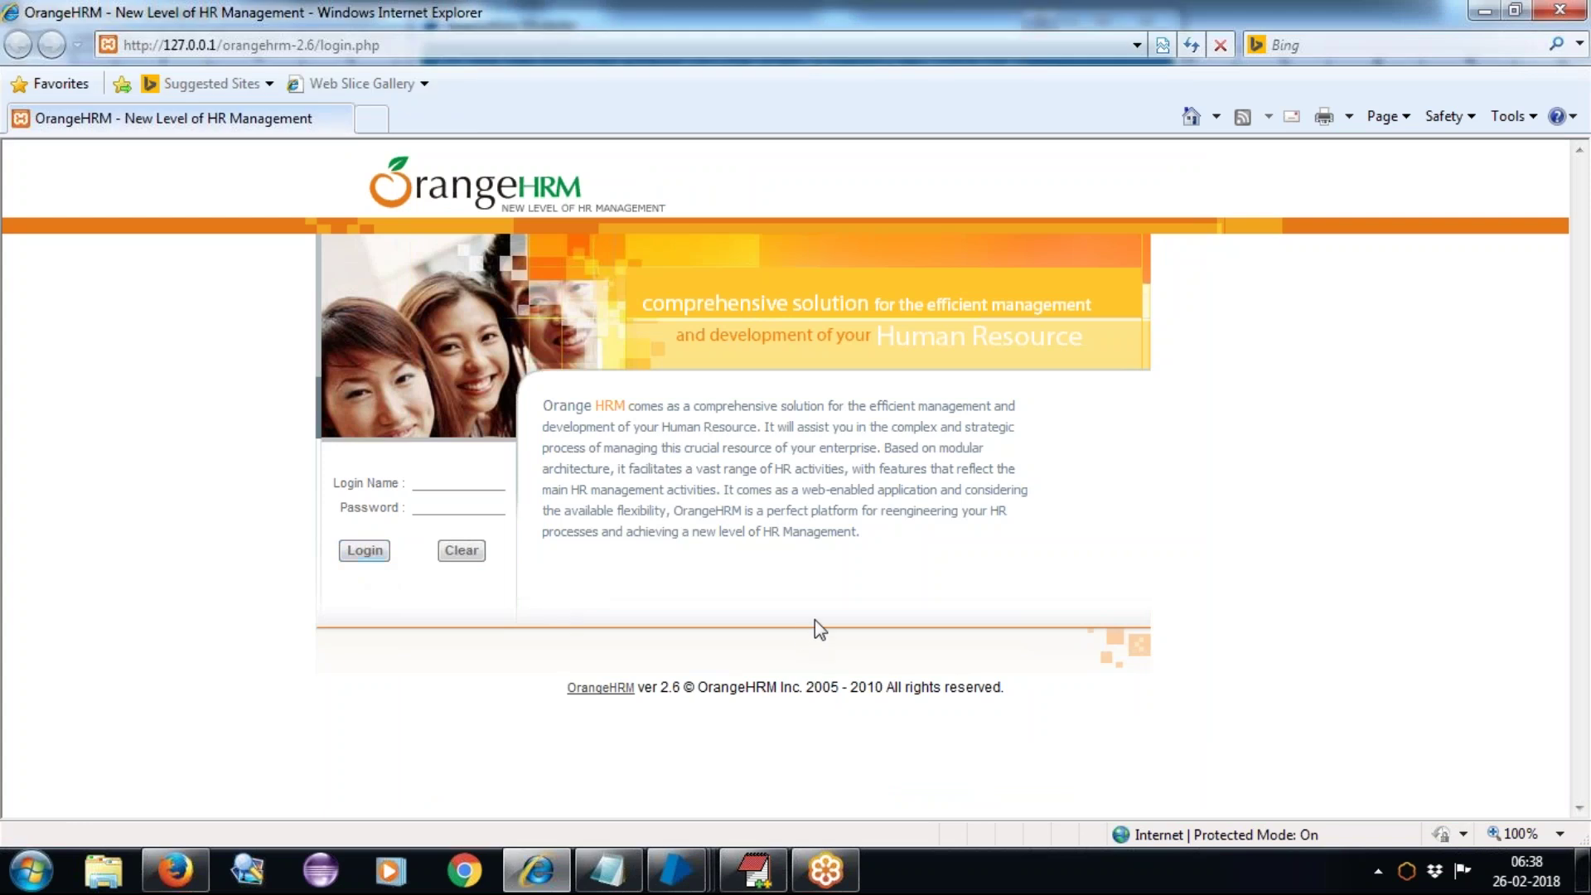
# Step: Highlight the captured HTML Button to confirm the match, apply it, and return to OrangeHRM
pyautogui.moveTo(676, 878)
pyautogui.click(877, 788)
pyautogui.click(1021, 766)
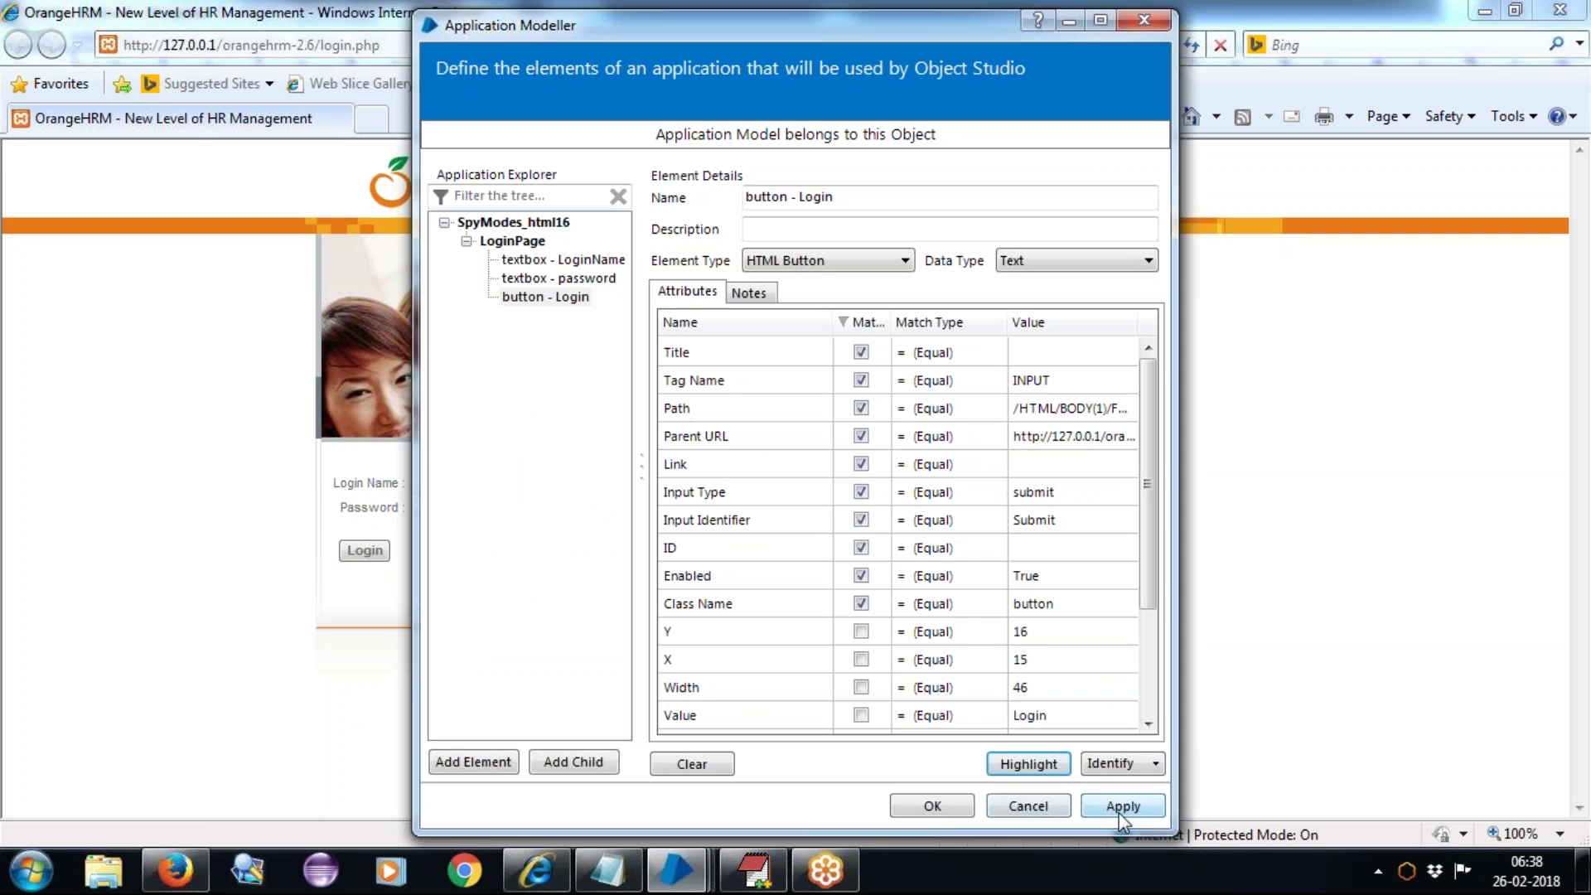
pyautogui.click(1118, 808)
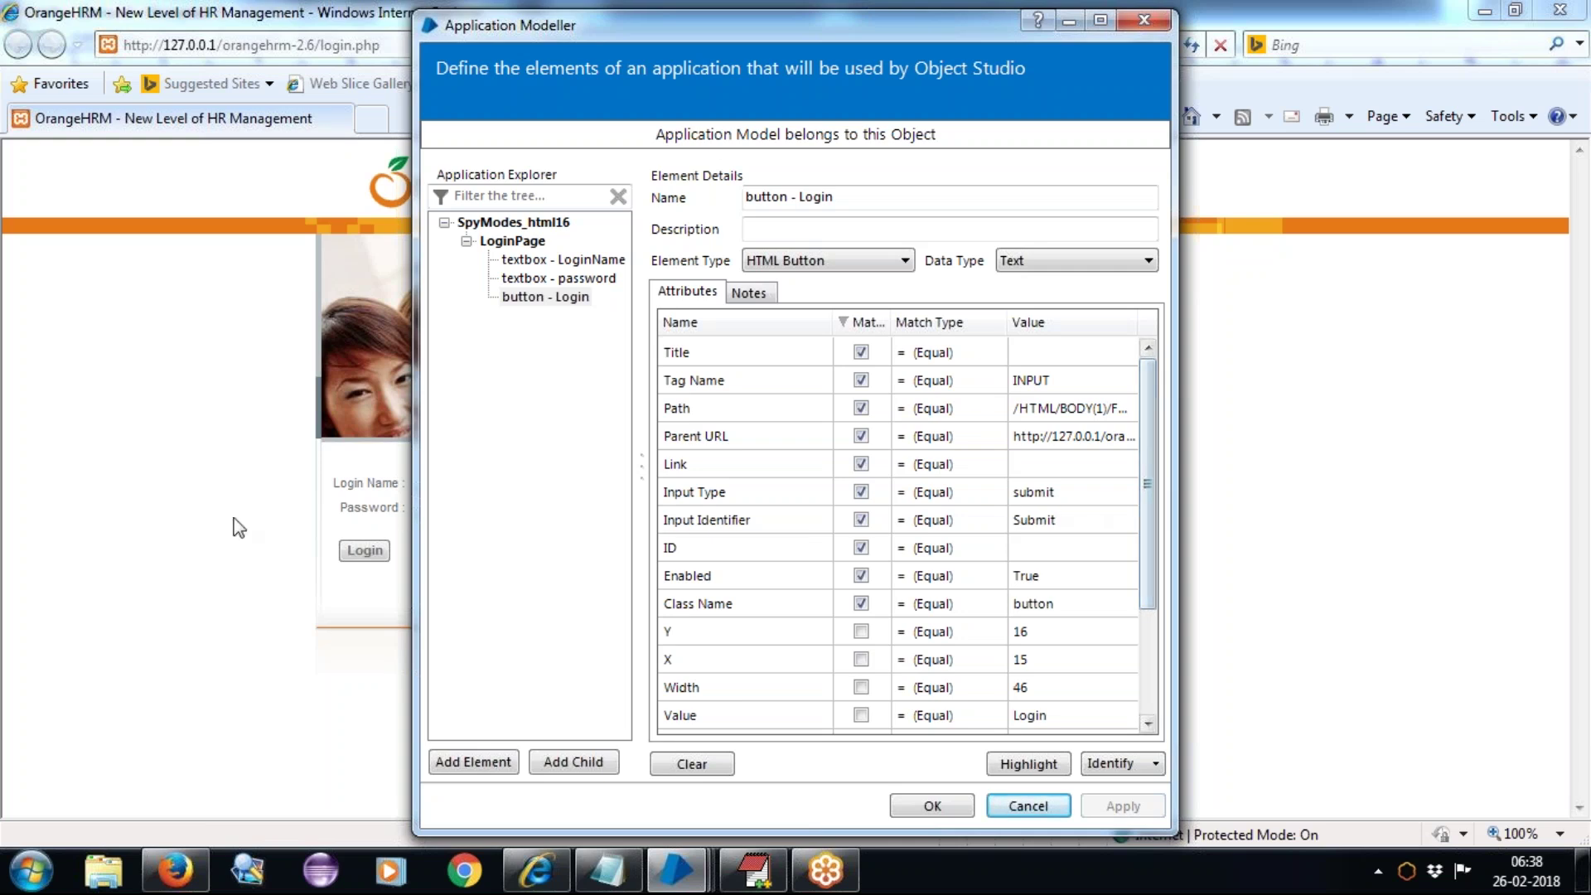
pyautogui.click(175, 519)
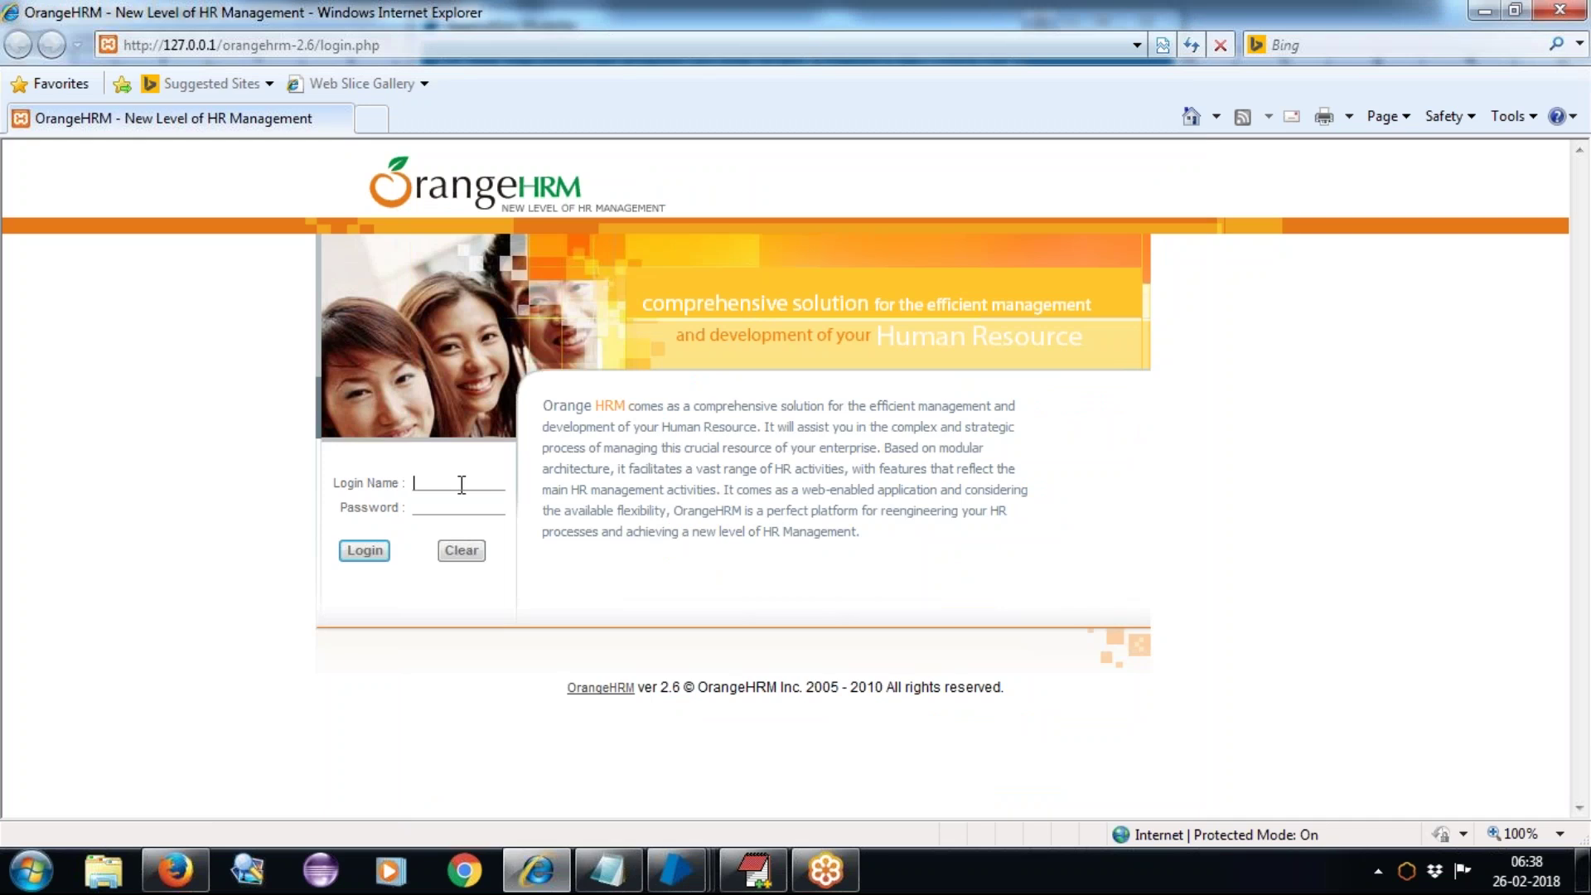
# Step: Submit the OrangeHRM login form with the administrator login name and password
pyautogui.click(462, 485)
pyautogui.write('admin')
pyautogui.press('Tab')
pyautogui.write('admin')
pyautogui.press('Return')
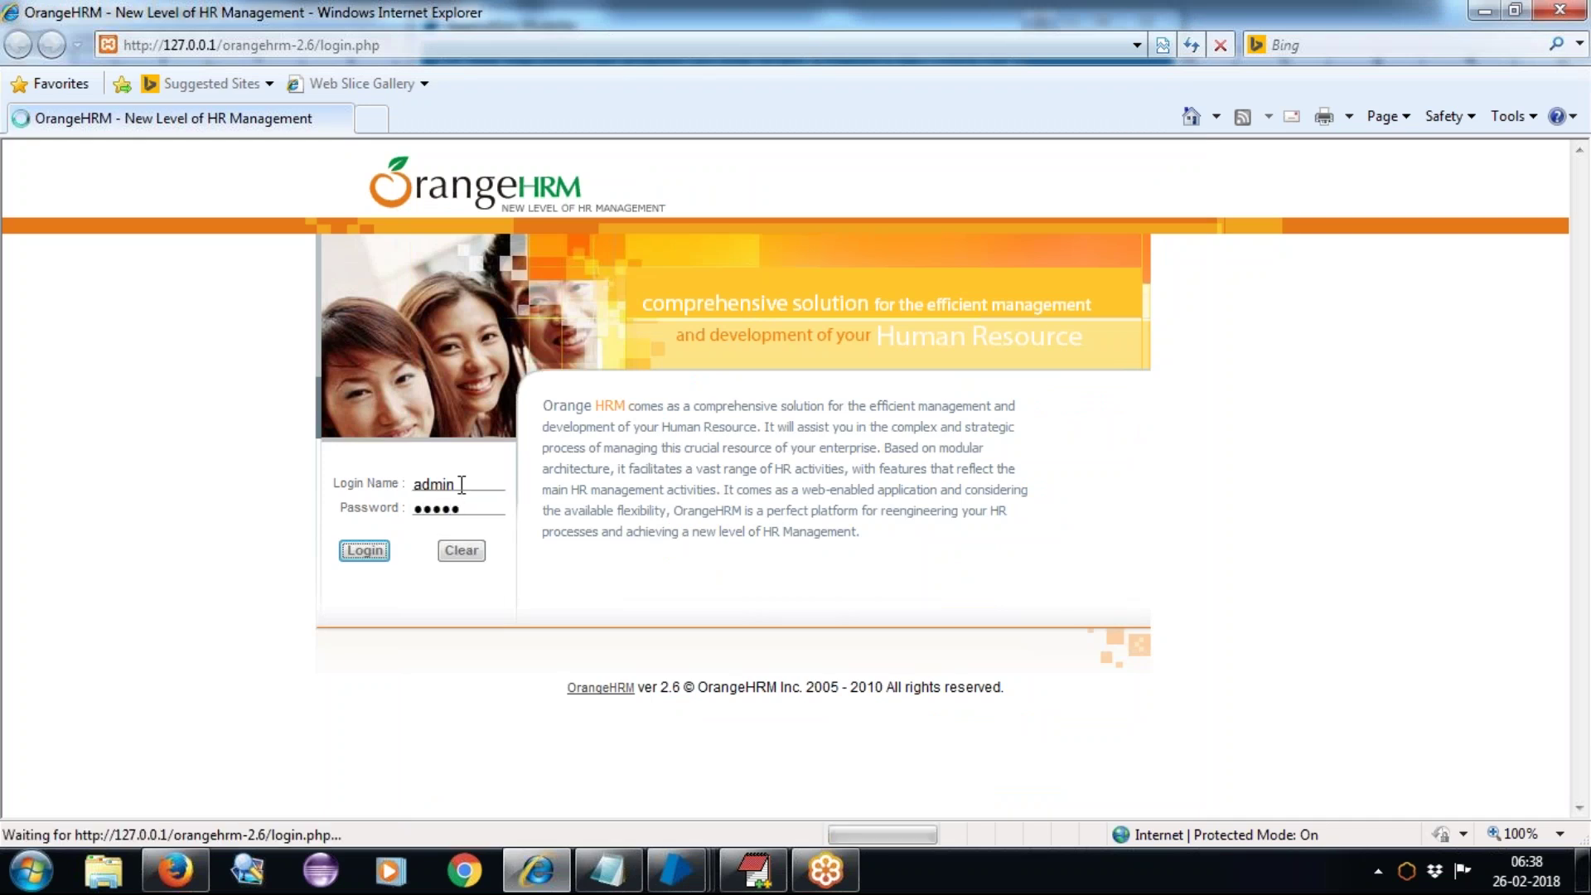
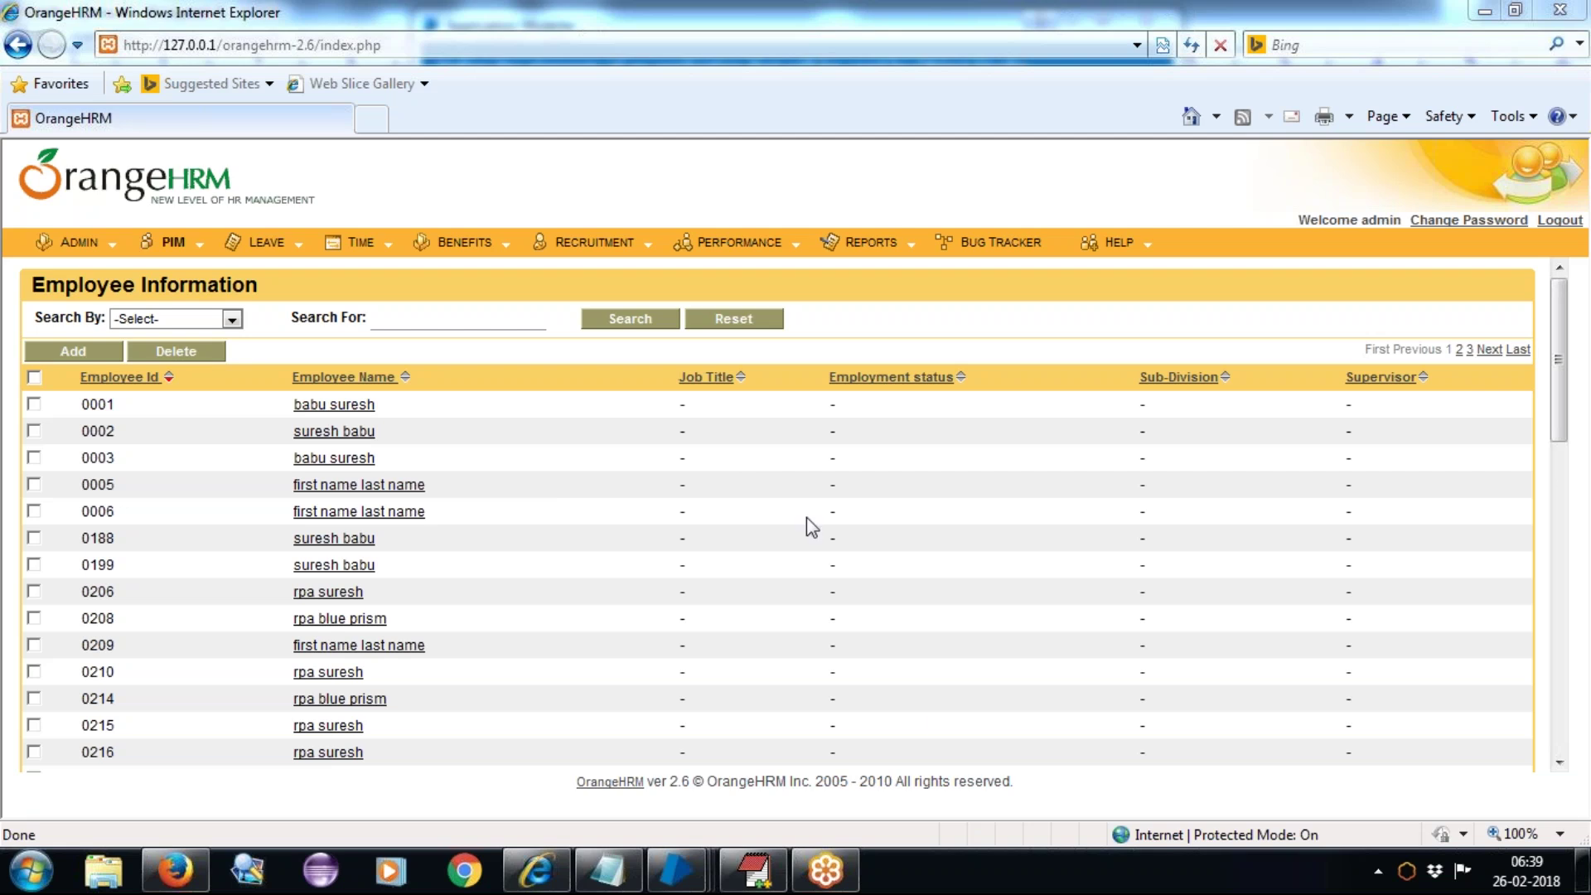
# Step: Back in Application Modeller, add a new top-level element named 'HomePage'
pyautogui.moveTo(681, 870)
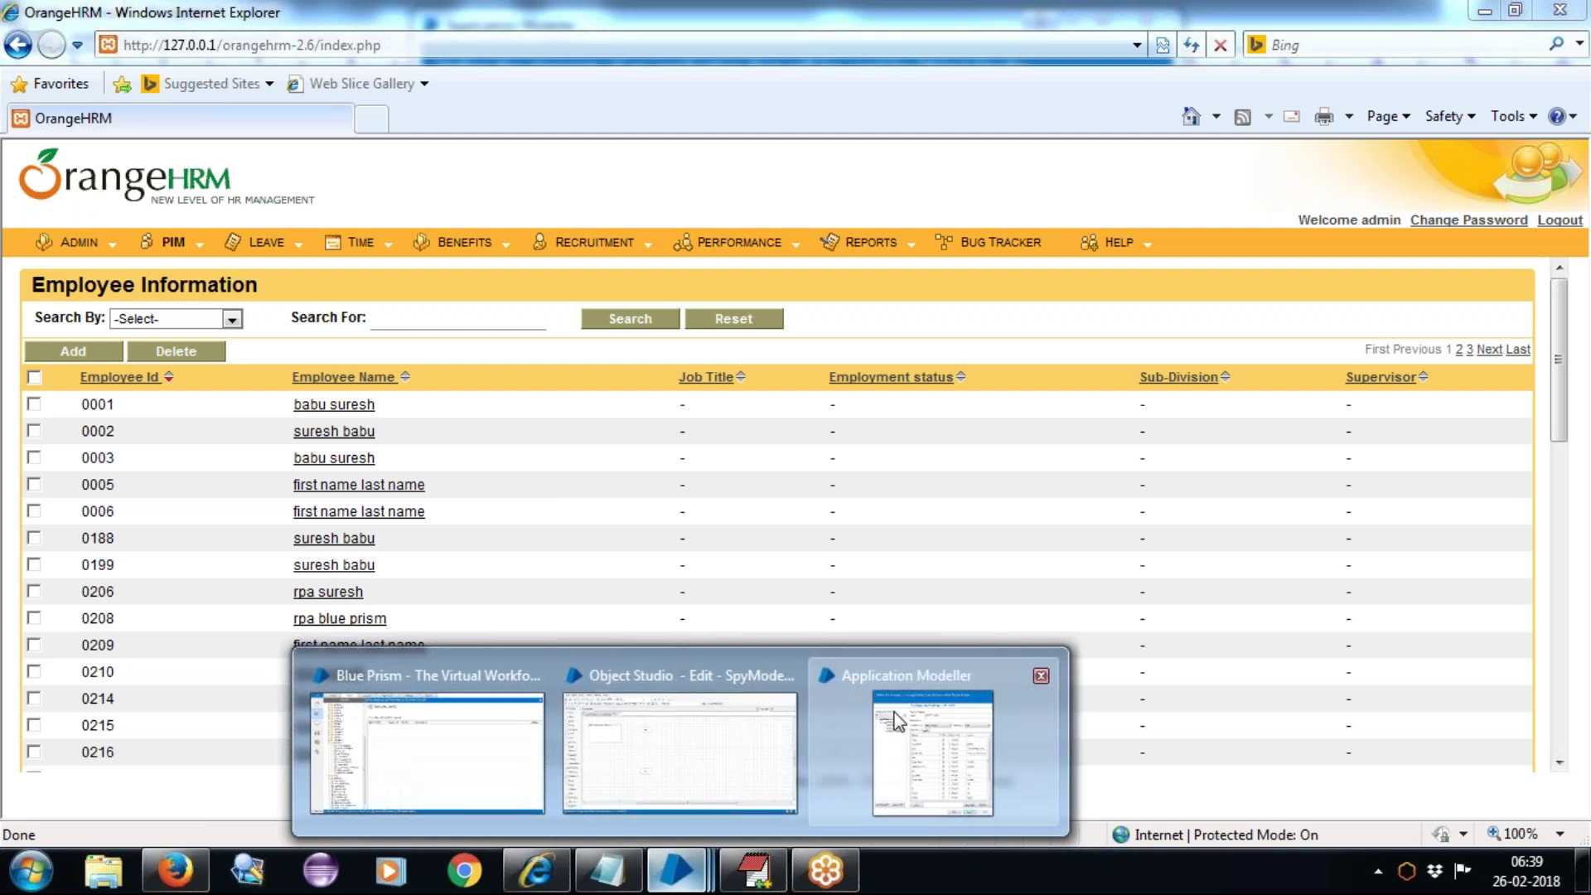
pyautogui.click(932, 750)
pyautogui.click(505, 240)
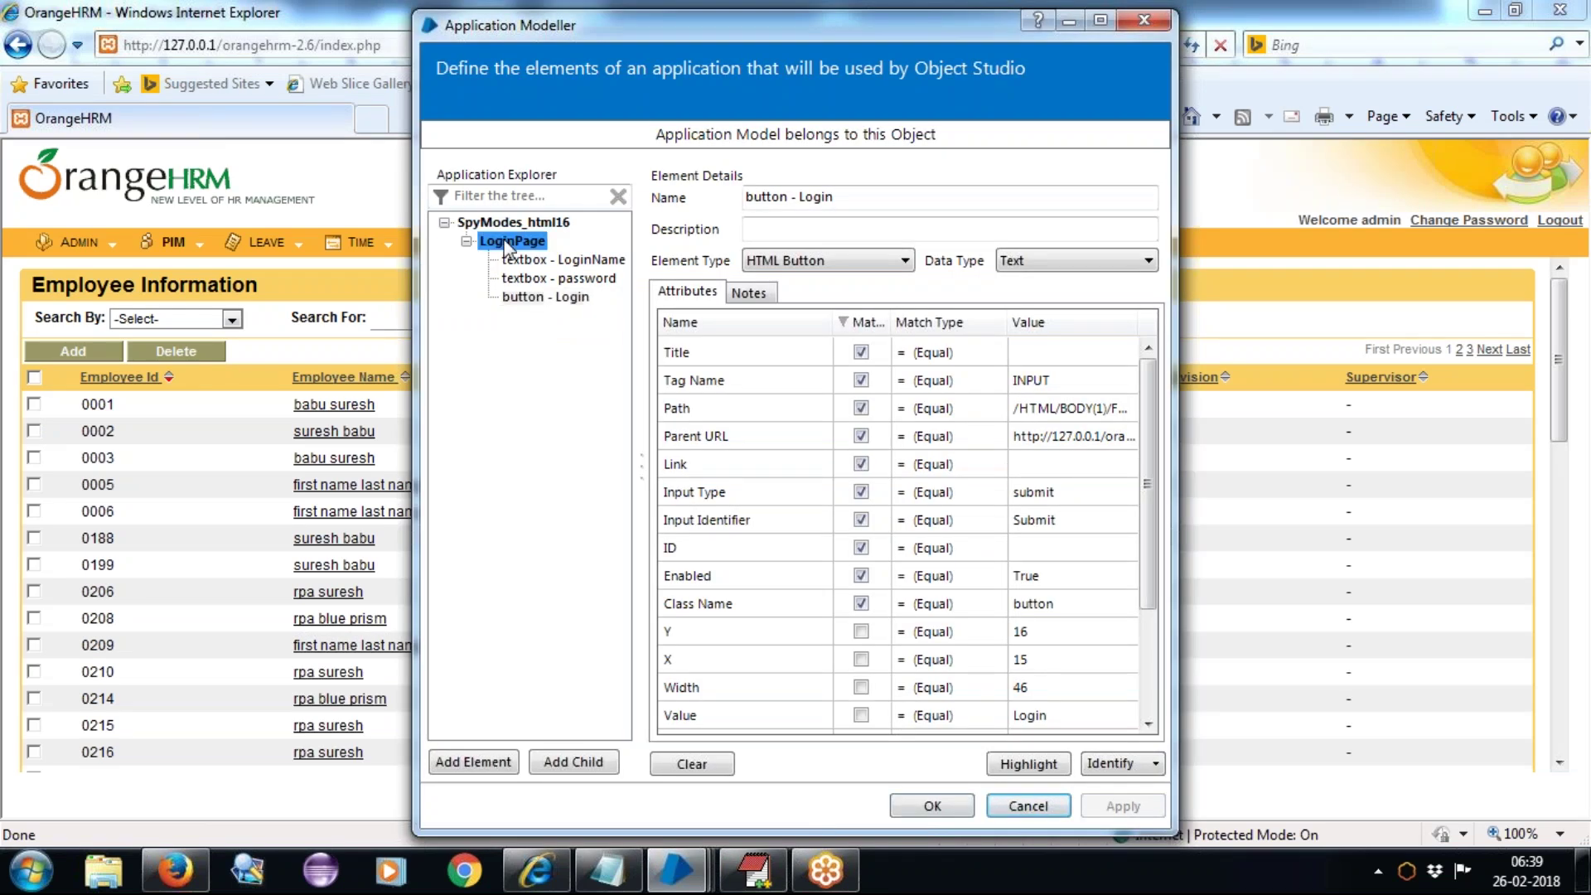
pyautogui.click(474, 760)
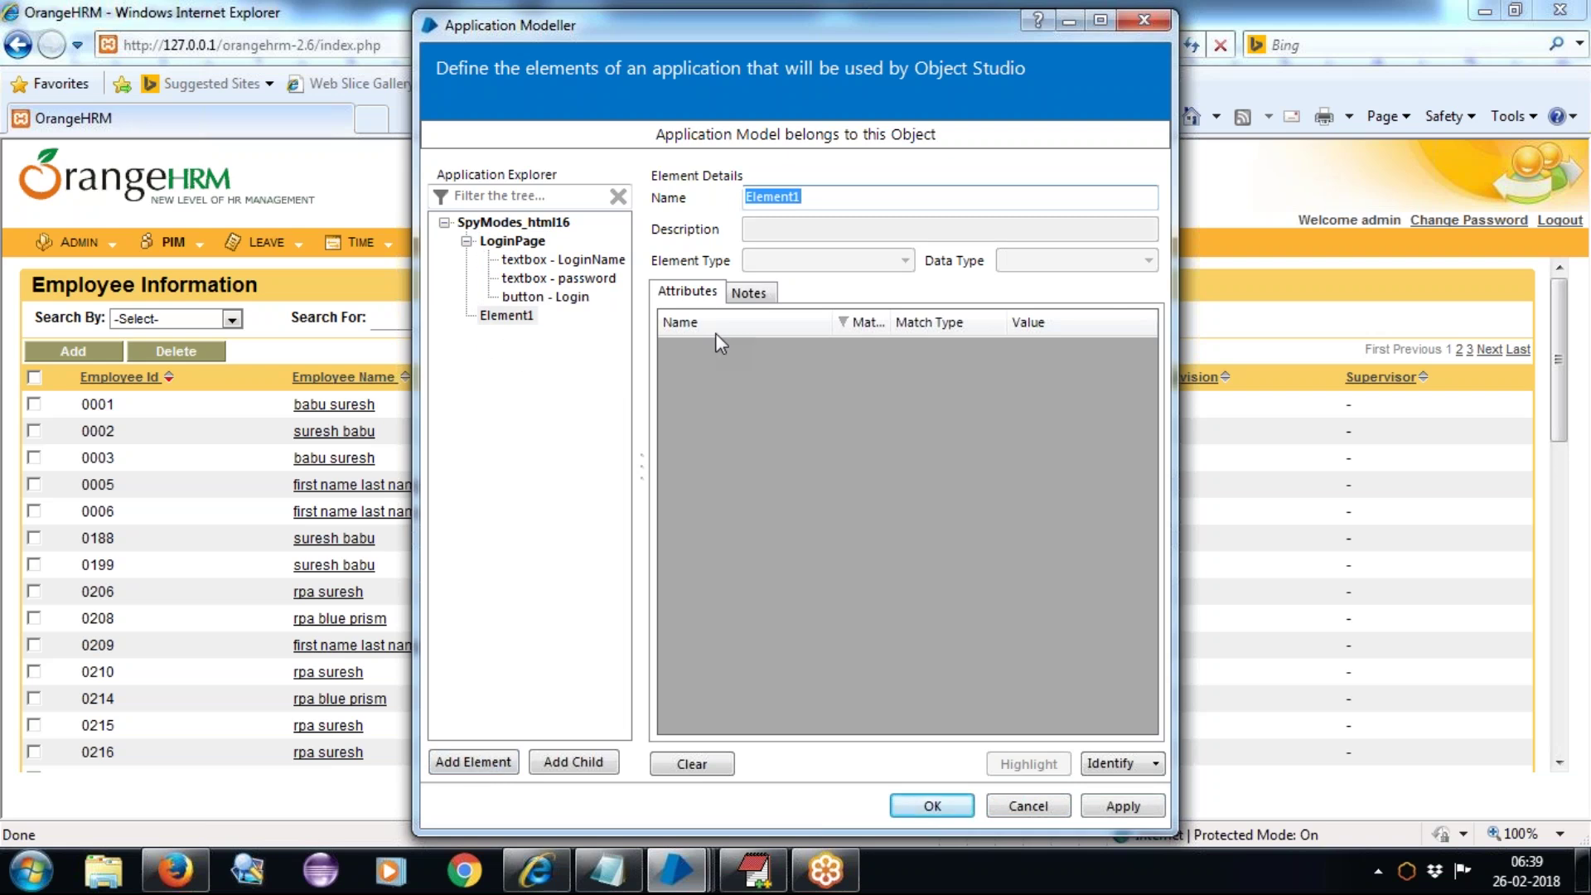
pyautogui.write('HomePage')
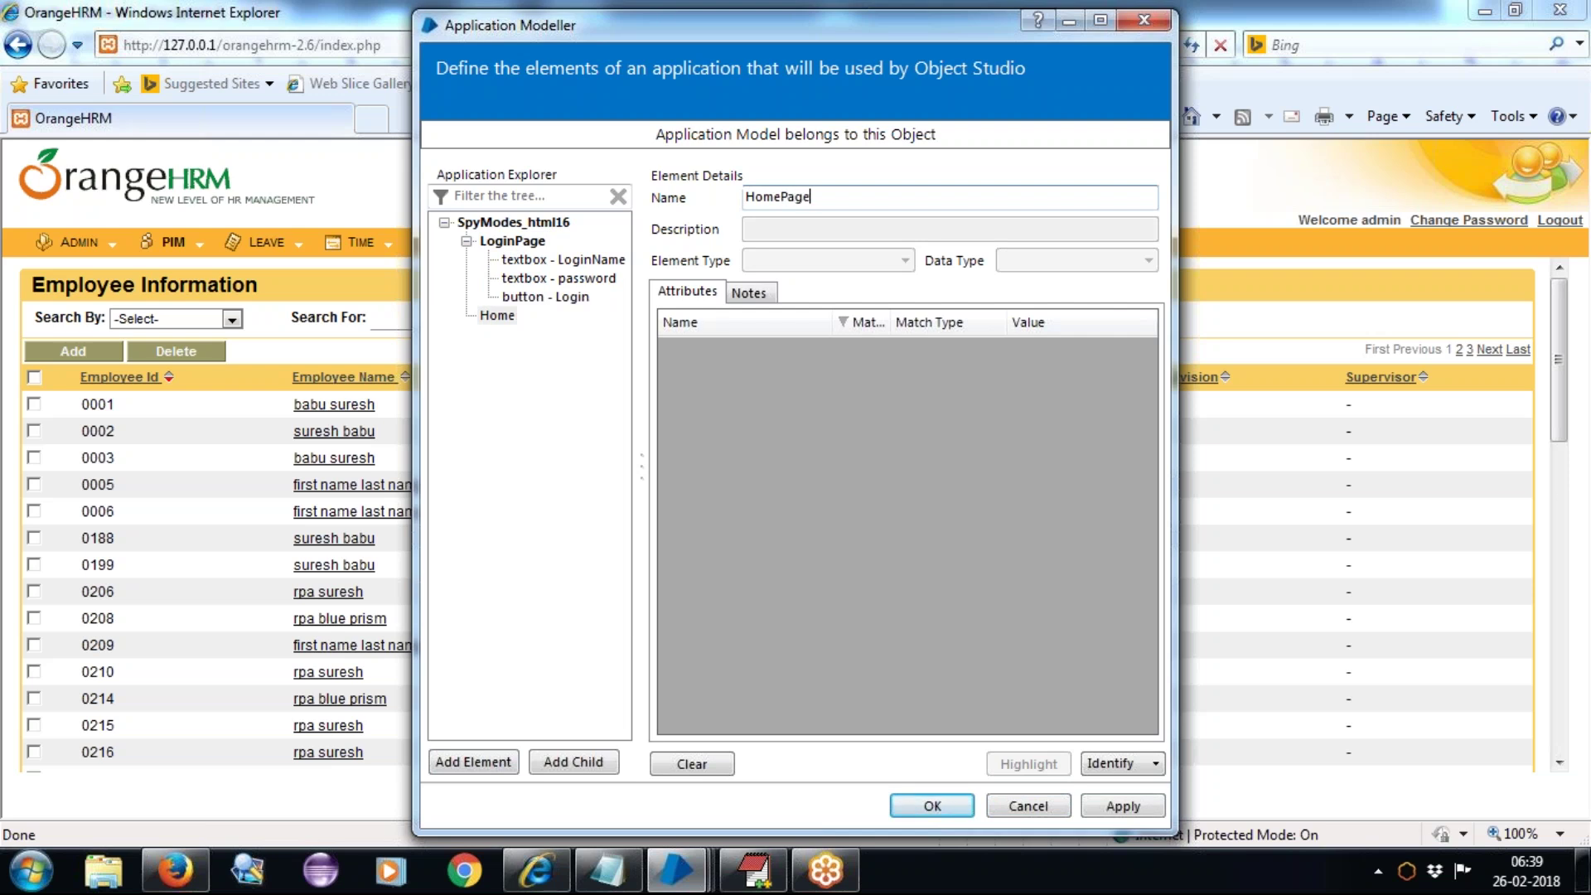
pyautogui.press('Tab')
# Step: Capture the whole OrangeHRM page for HomePage, confirm it with Highlight, and add a child element under it
pyautogui.click(1102, 762)
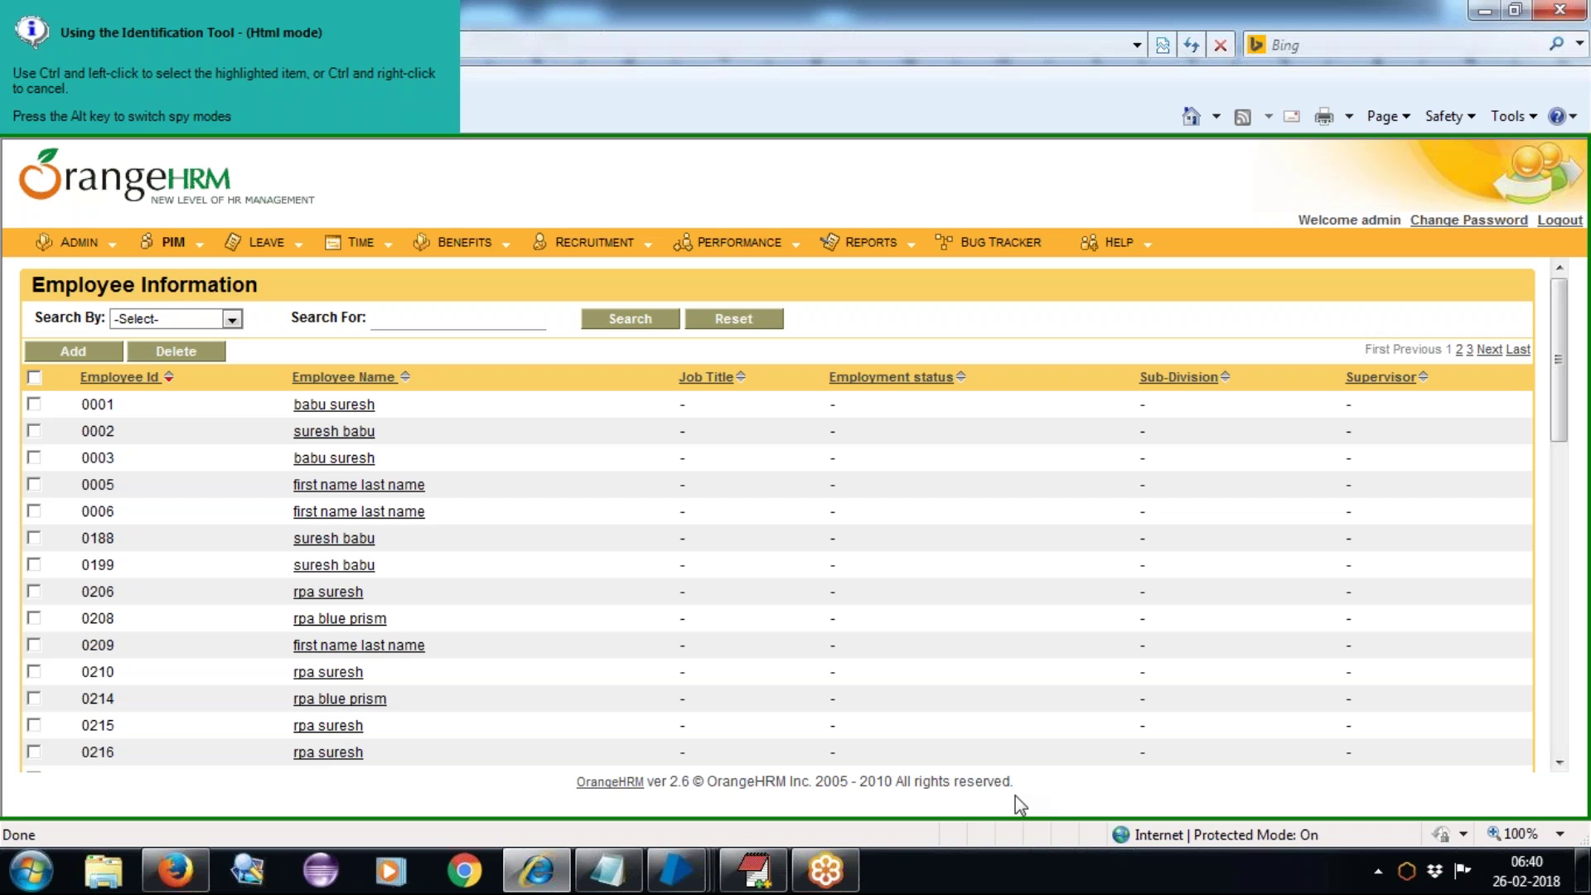
pyautogui.keyDown('ctrl'); pyautogui.click(1065, 808); pyautogui.keyUp('ctrl')
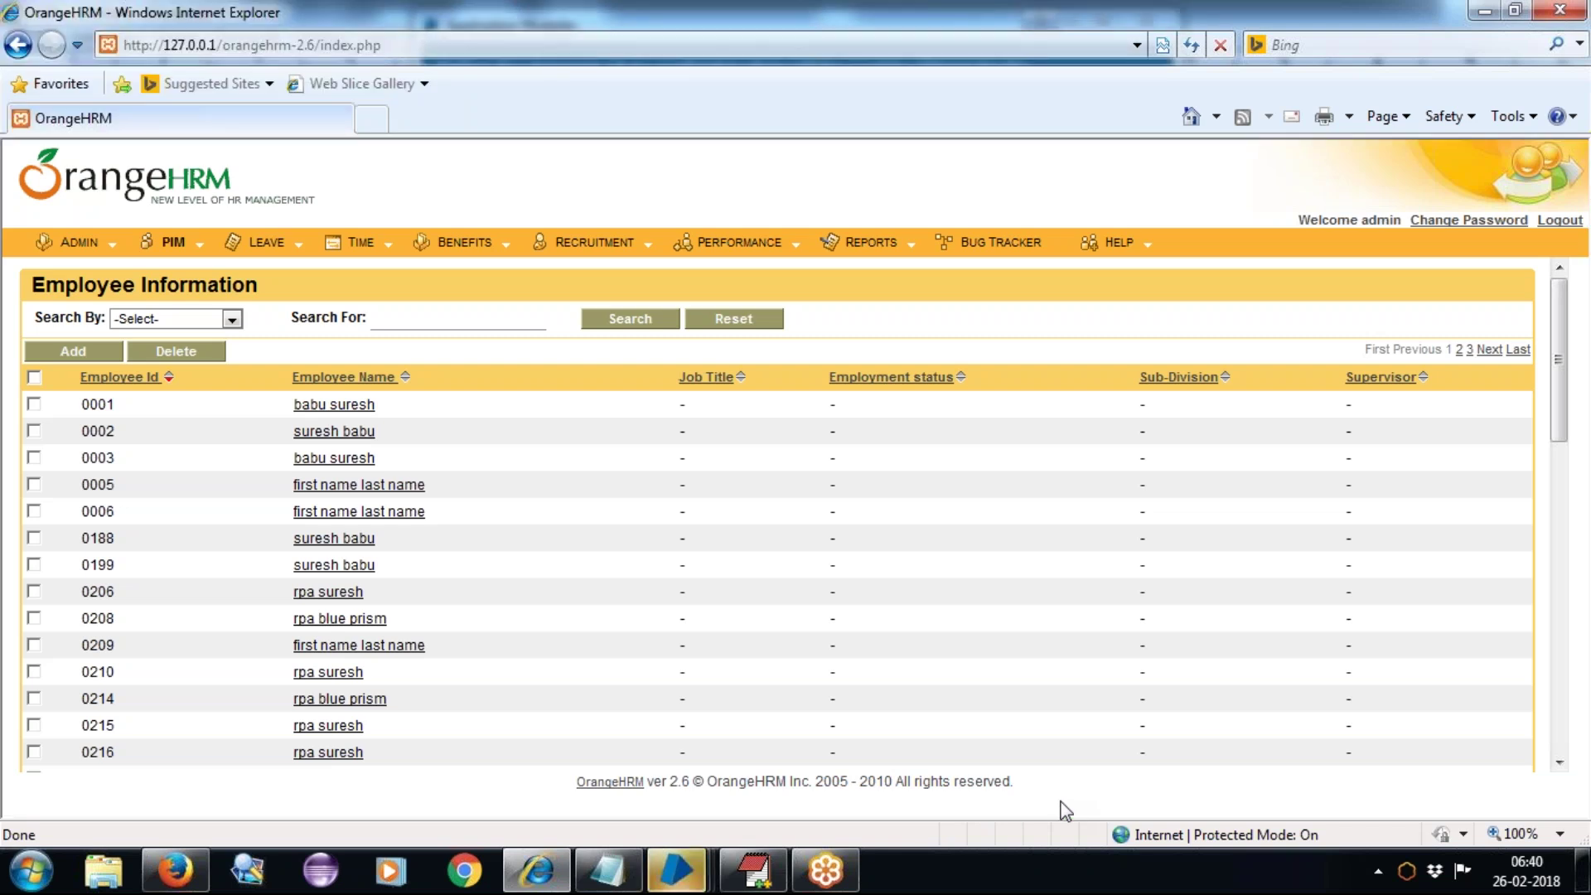
pyautogui.moveTo(676, 871)
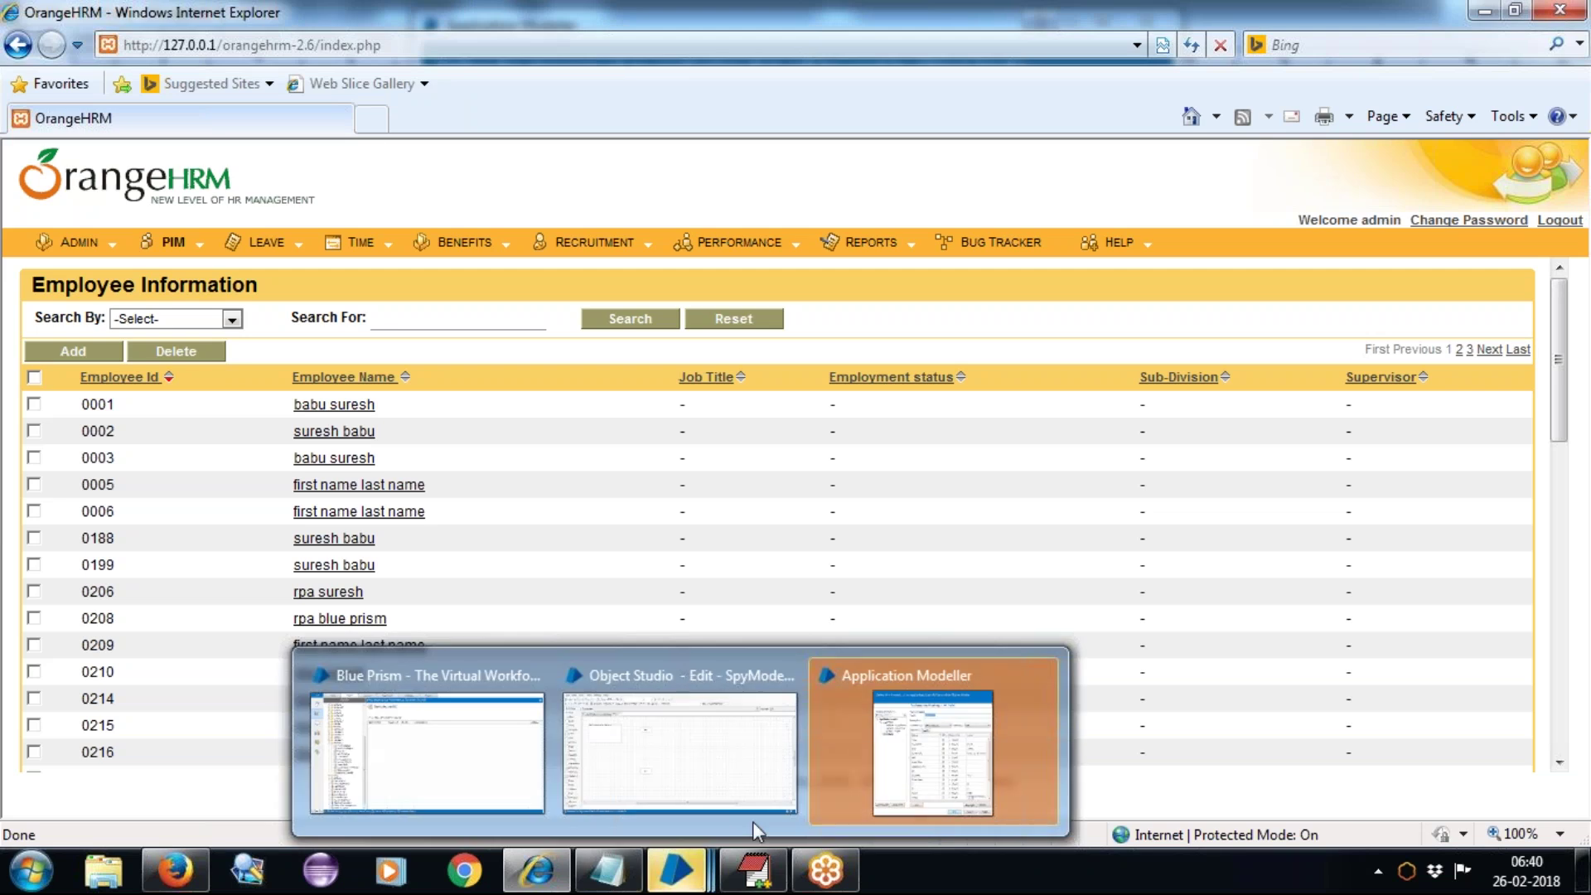
pyautogui.click(895, 767)
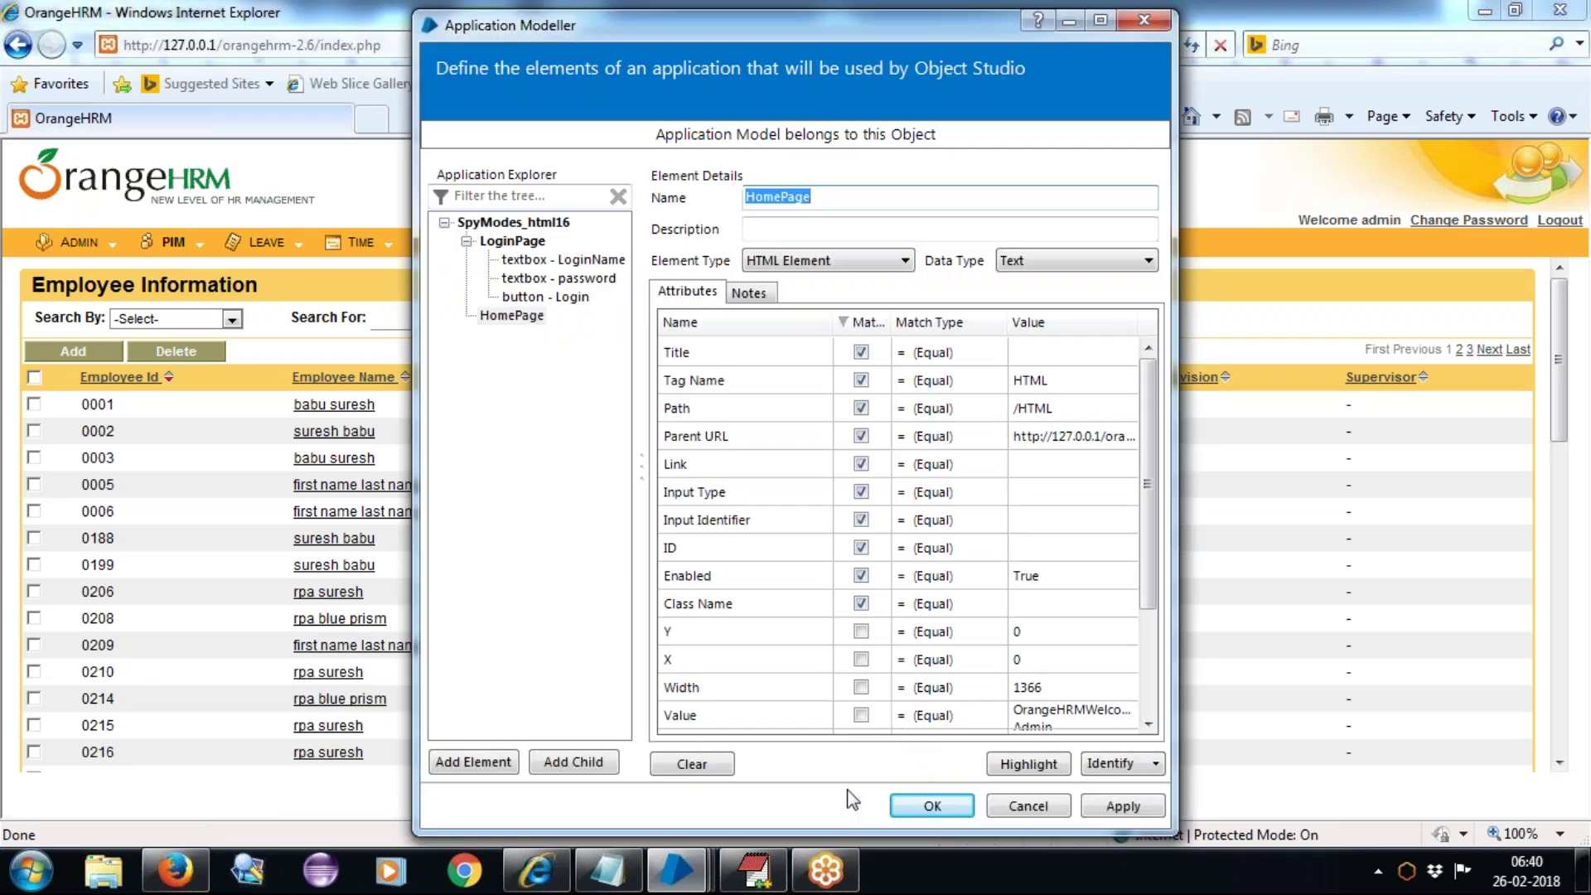
pyautogui.click(1028, 763)
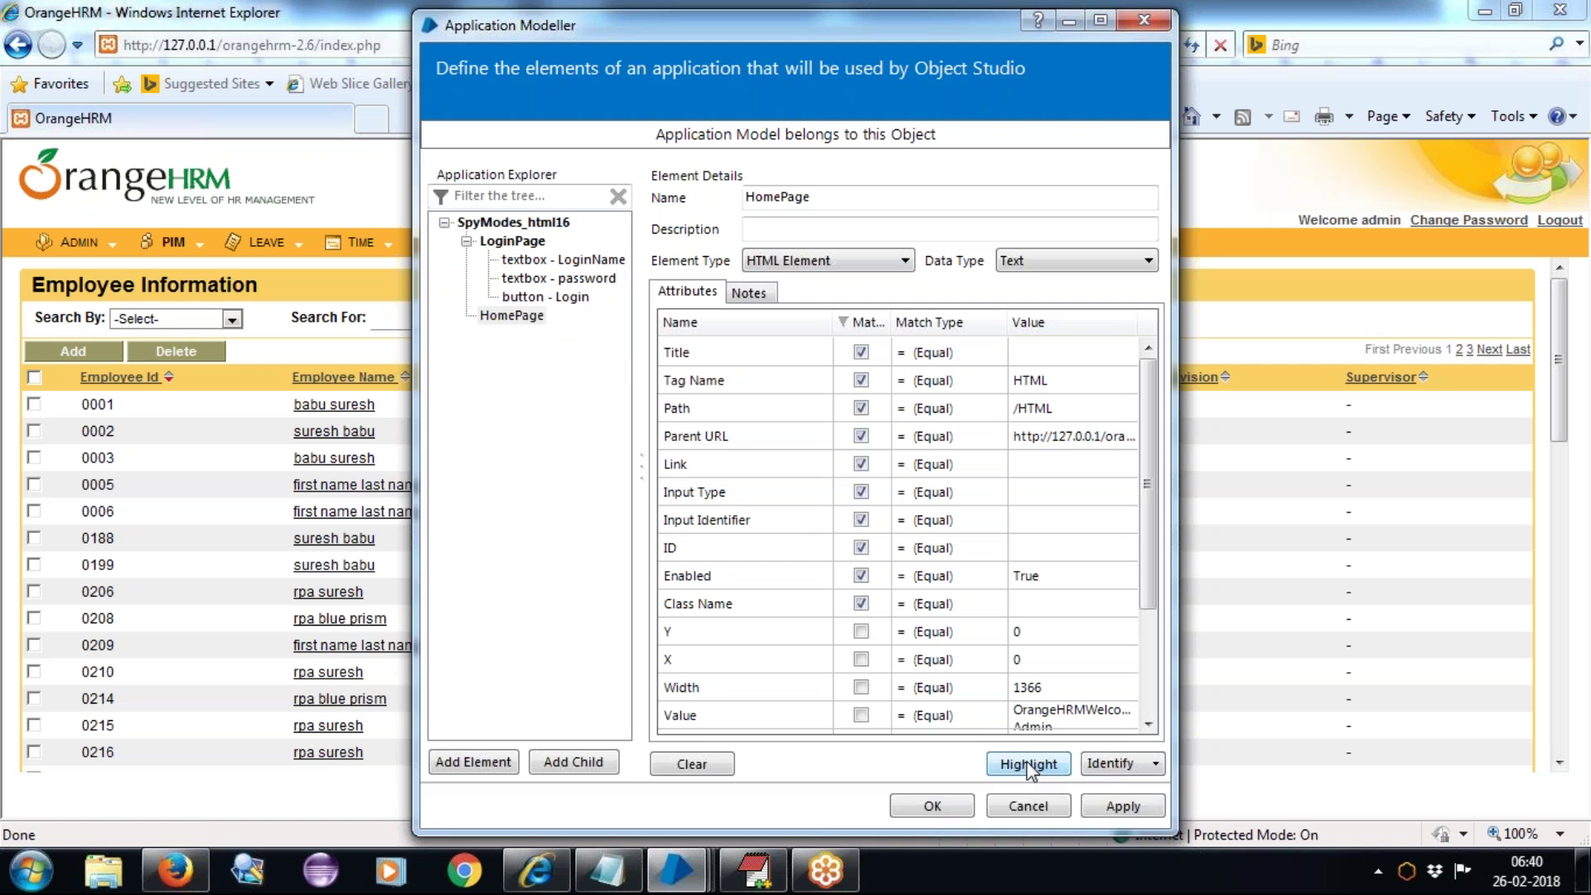
pyautogui.click(523, 321)
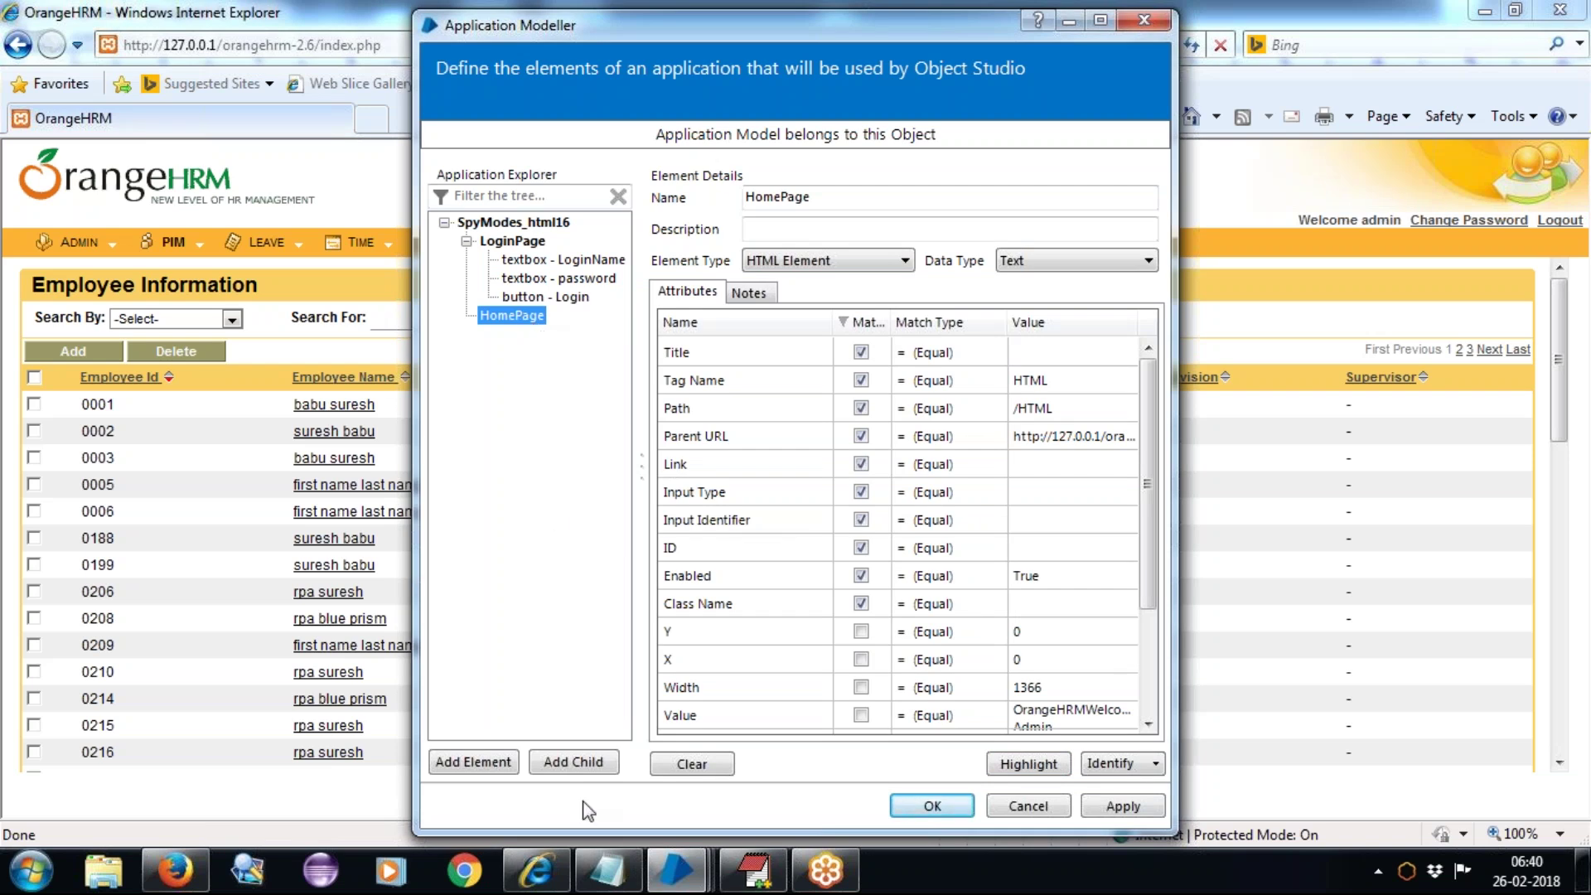
pyautogui.click(578, 764)
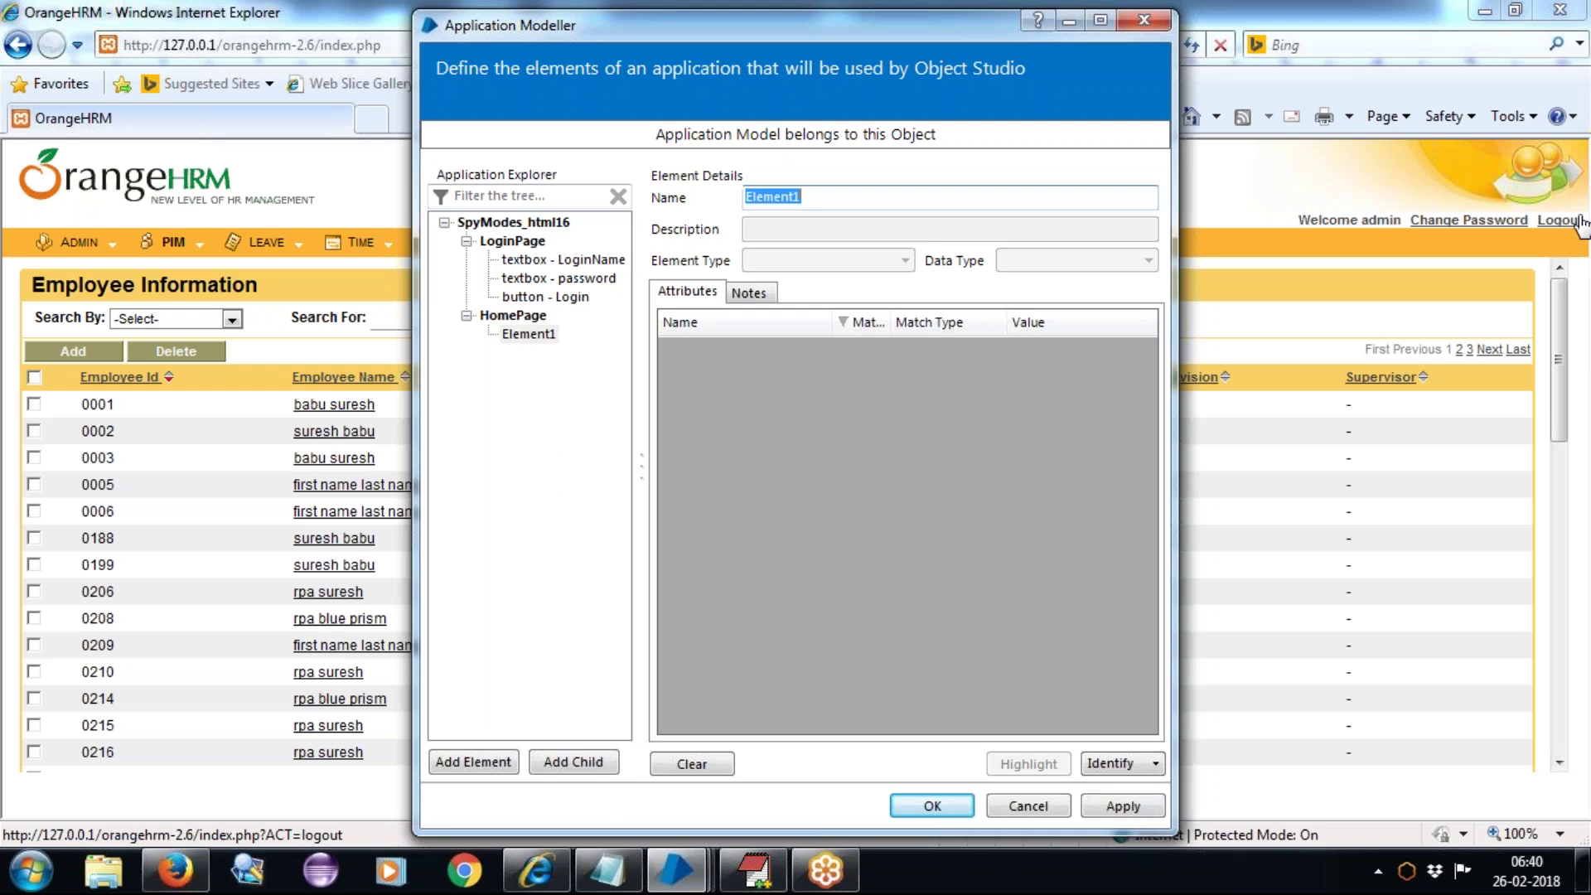
# Step: Rename the new child under HomePage to 'option - Logout'
pyautogui.click(539, 336)
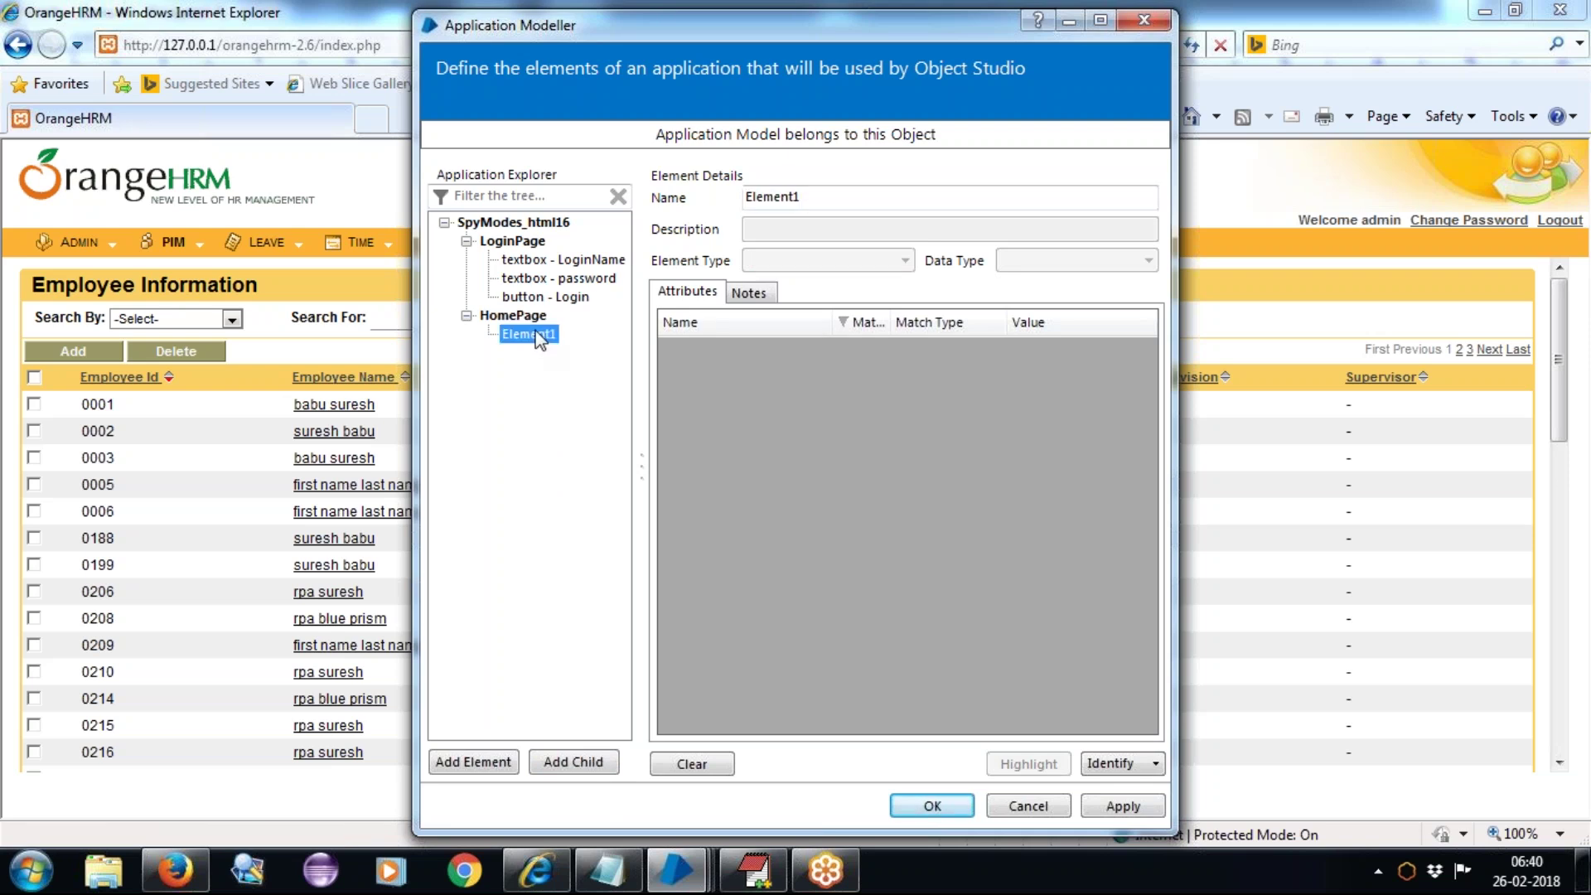
pyautogui.doubleClick(895, 199)
pyautogui.write('option - Logout')
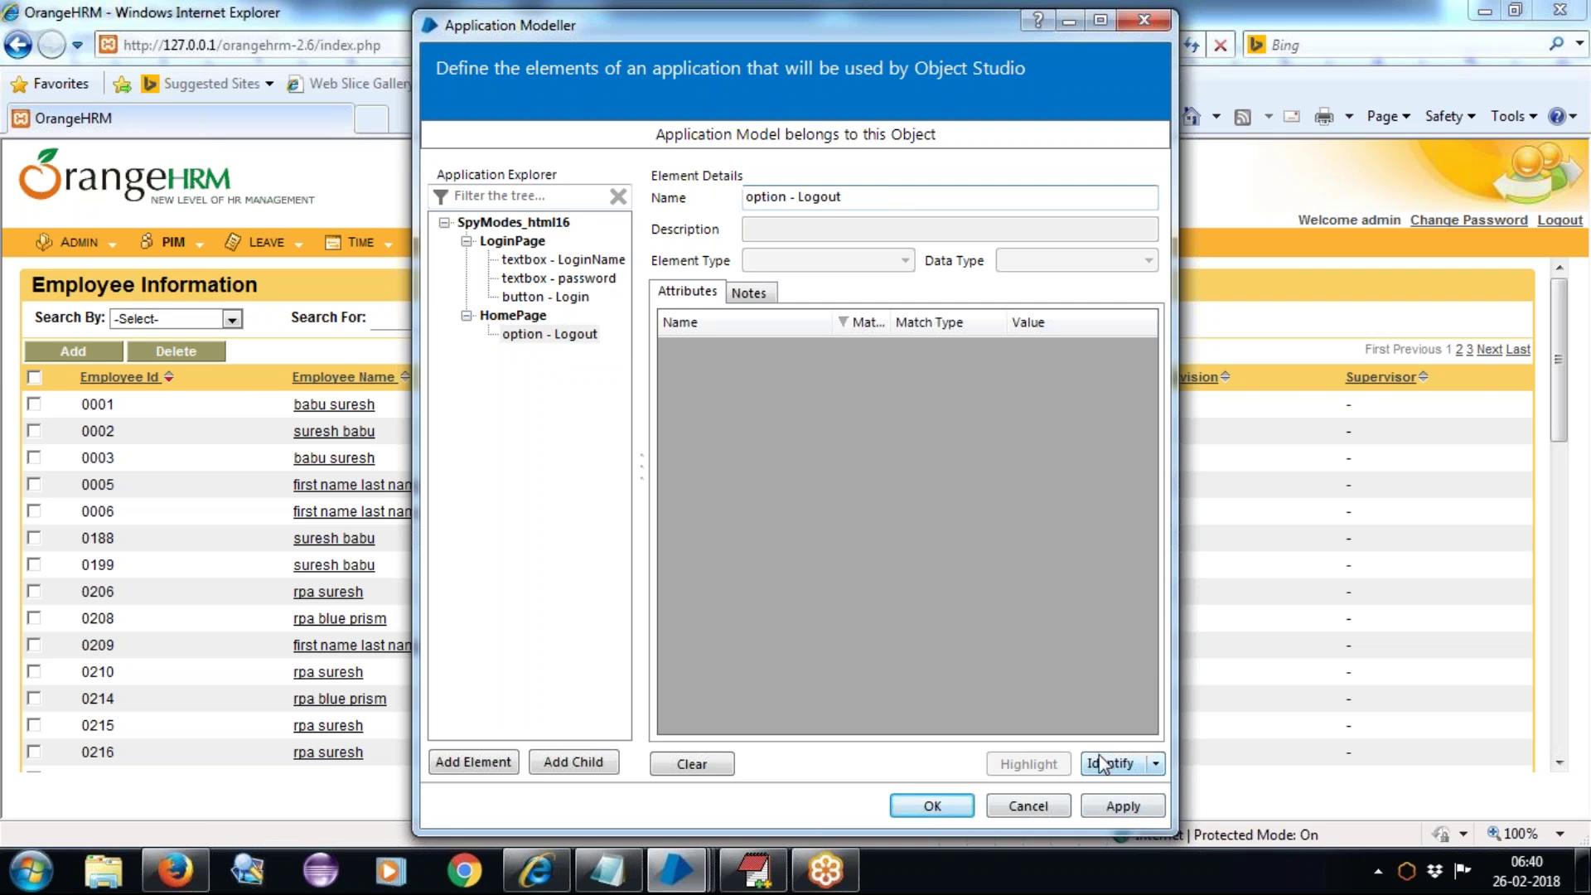
# Step: Capture OrangeHRM's Logout link for it, confirm the match with Highlight, and apply the element
pyautogui.click(1102, 761)
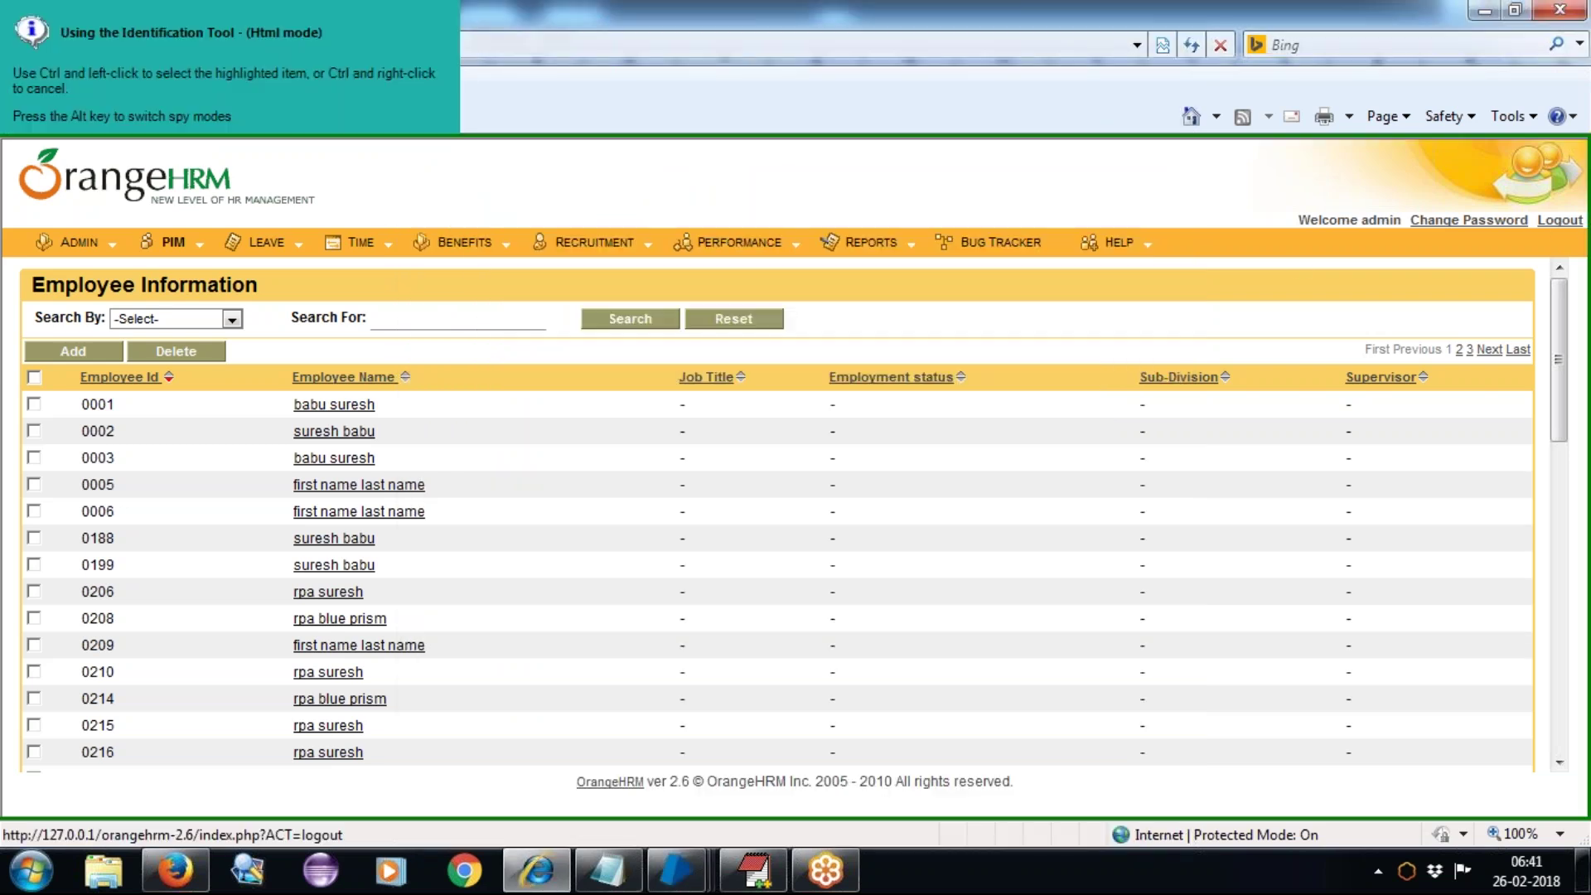
pyautogui.keyDown('ctrl'); pyautogui.click(1559, 220); pyautogui.keyUp('ctrl')
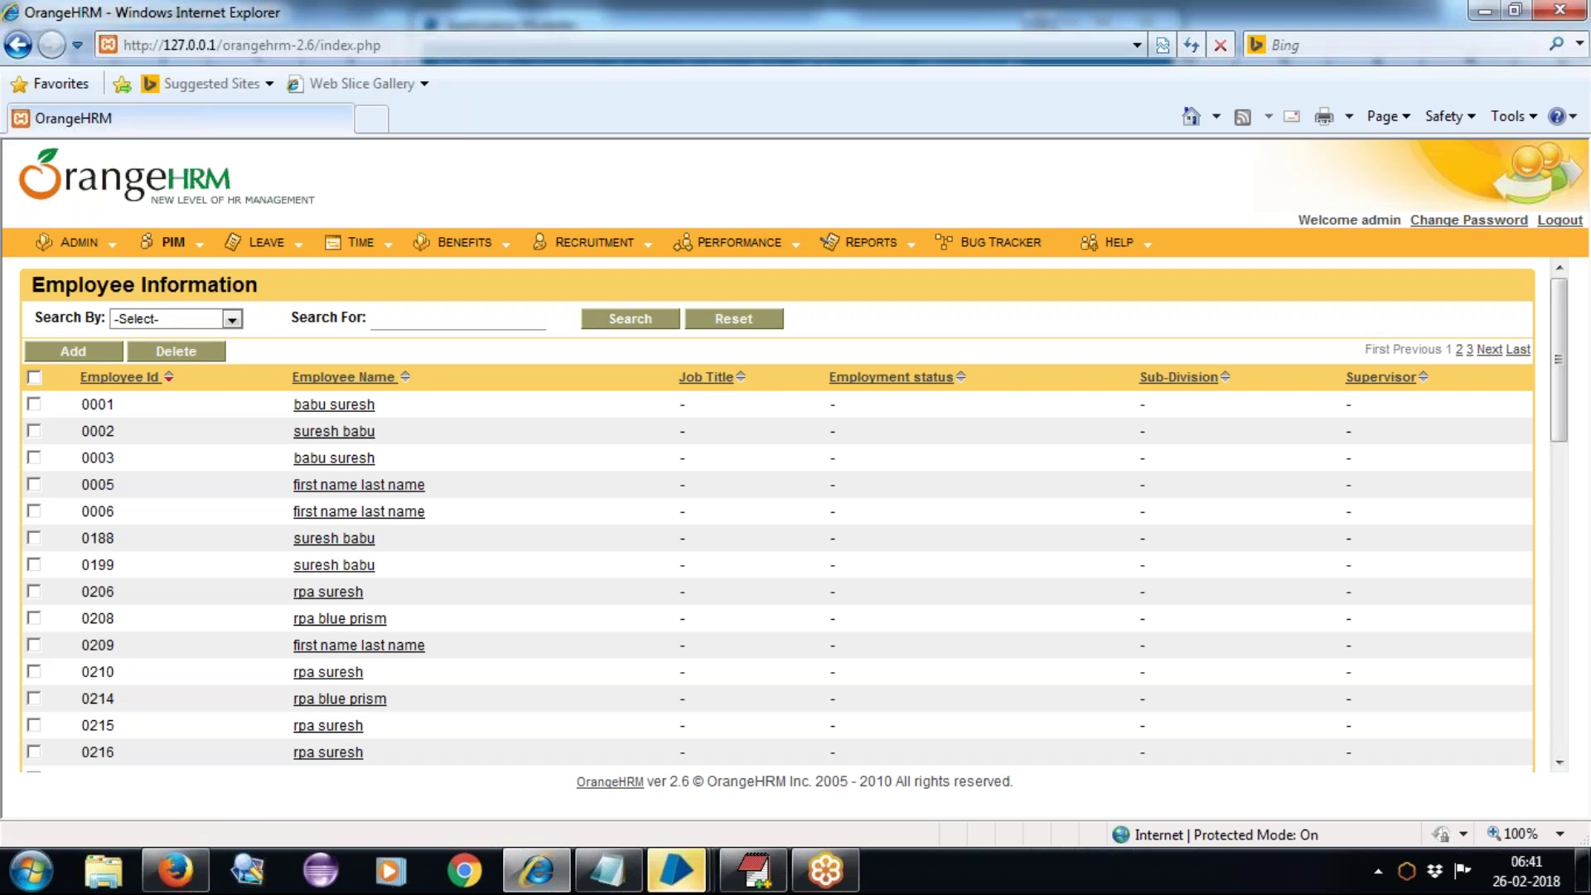
pyautogui.moveTo(675, 881)
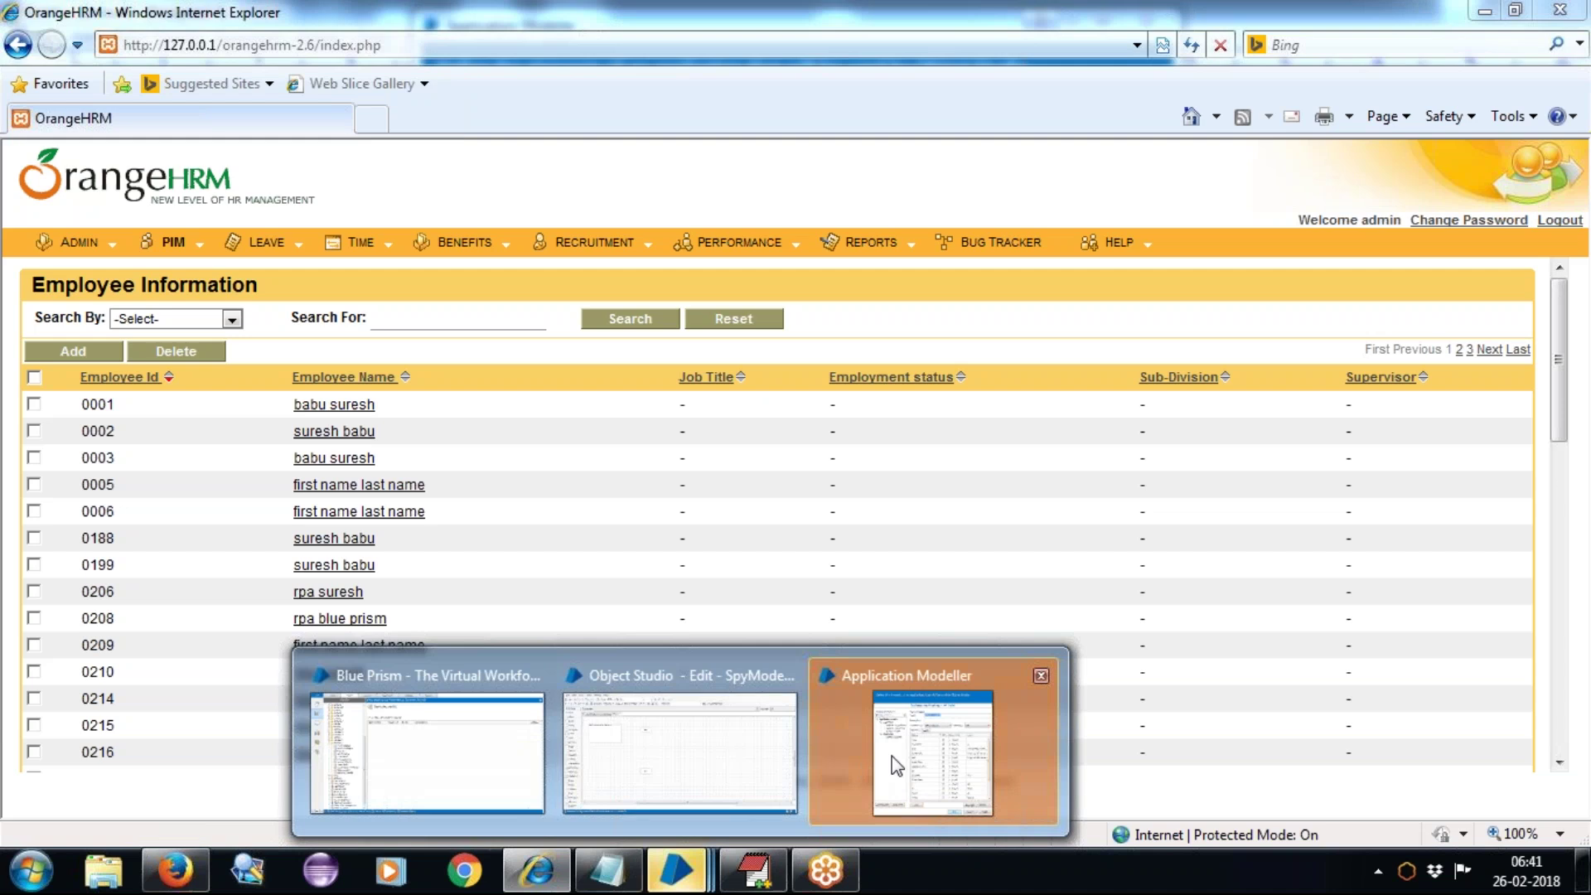
pyautogui.click(891, 756)
pyautogui.click(1024, 761)
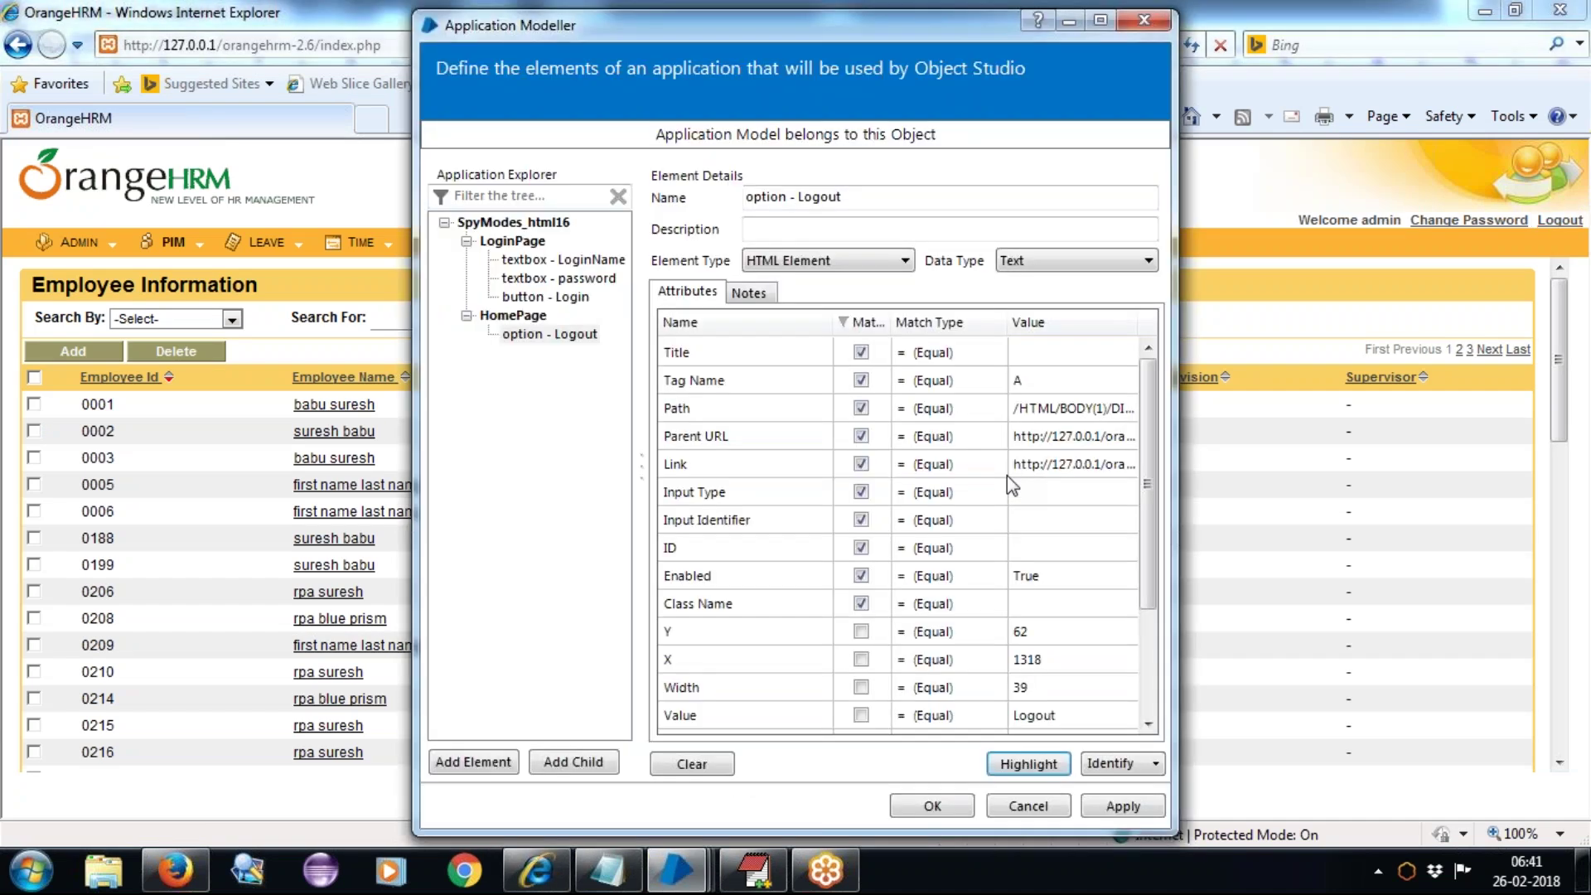
pyautogui.click(1021, 762)
pyautogui.click(1151, 805)
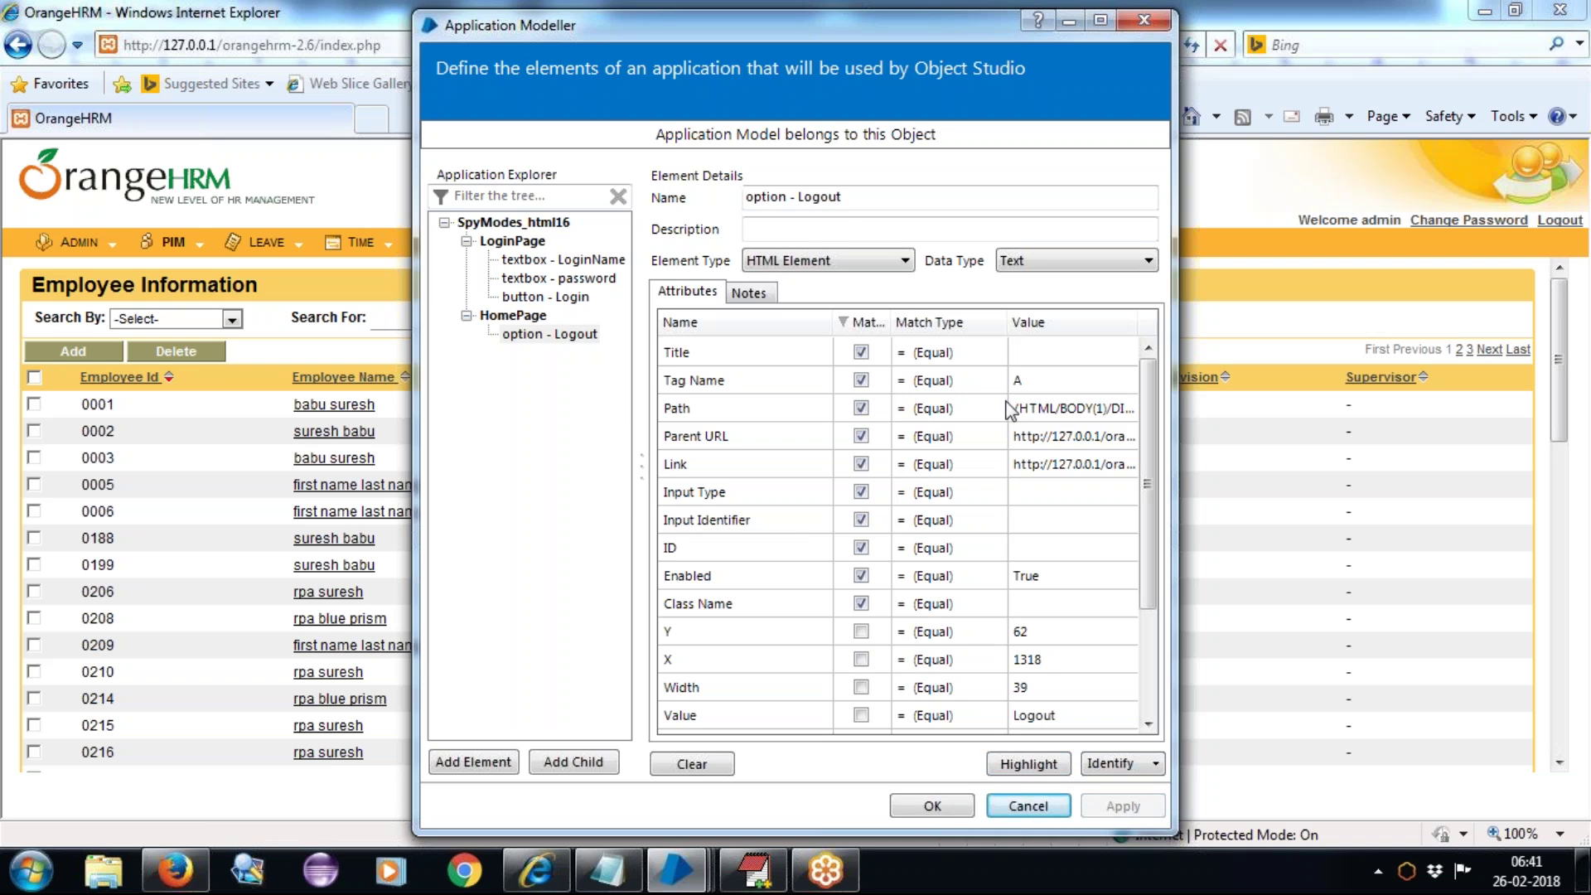
pyautogui.click(525, 321)
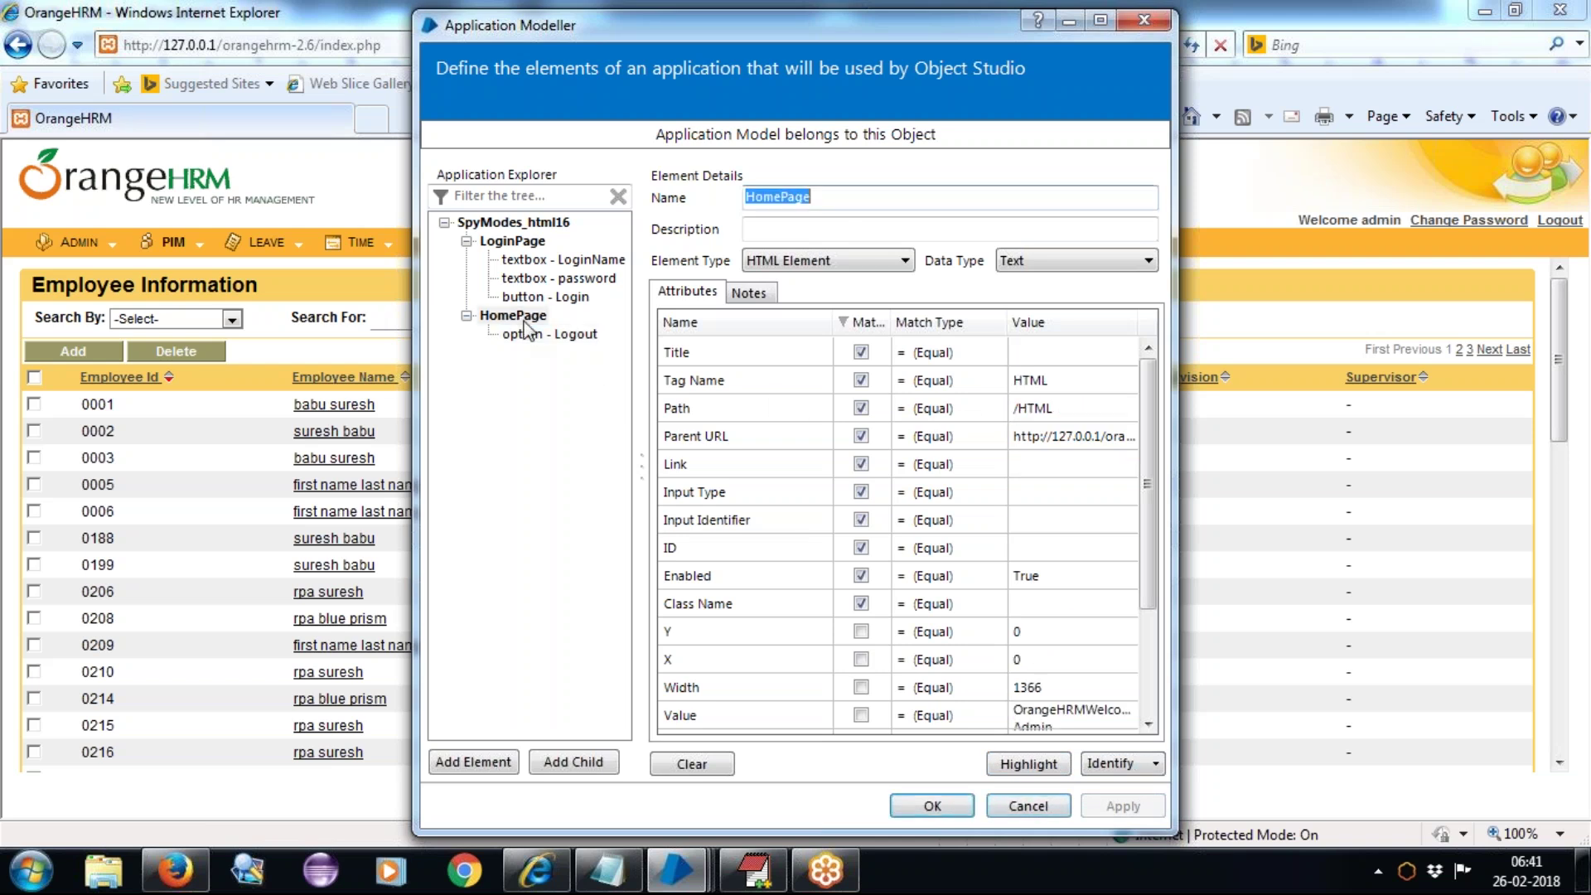
pyautogui.click(523, 321)
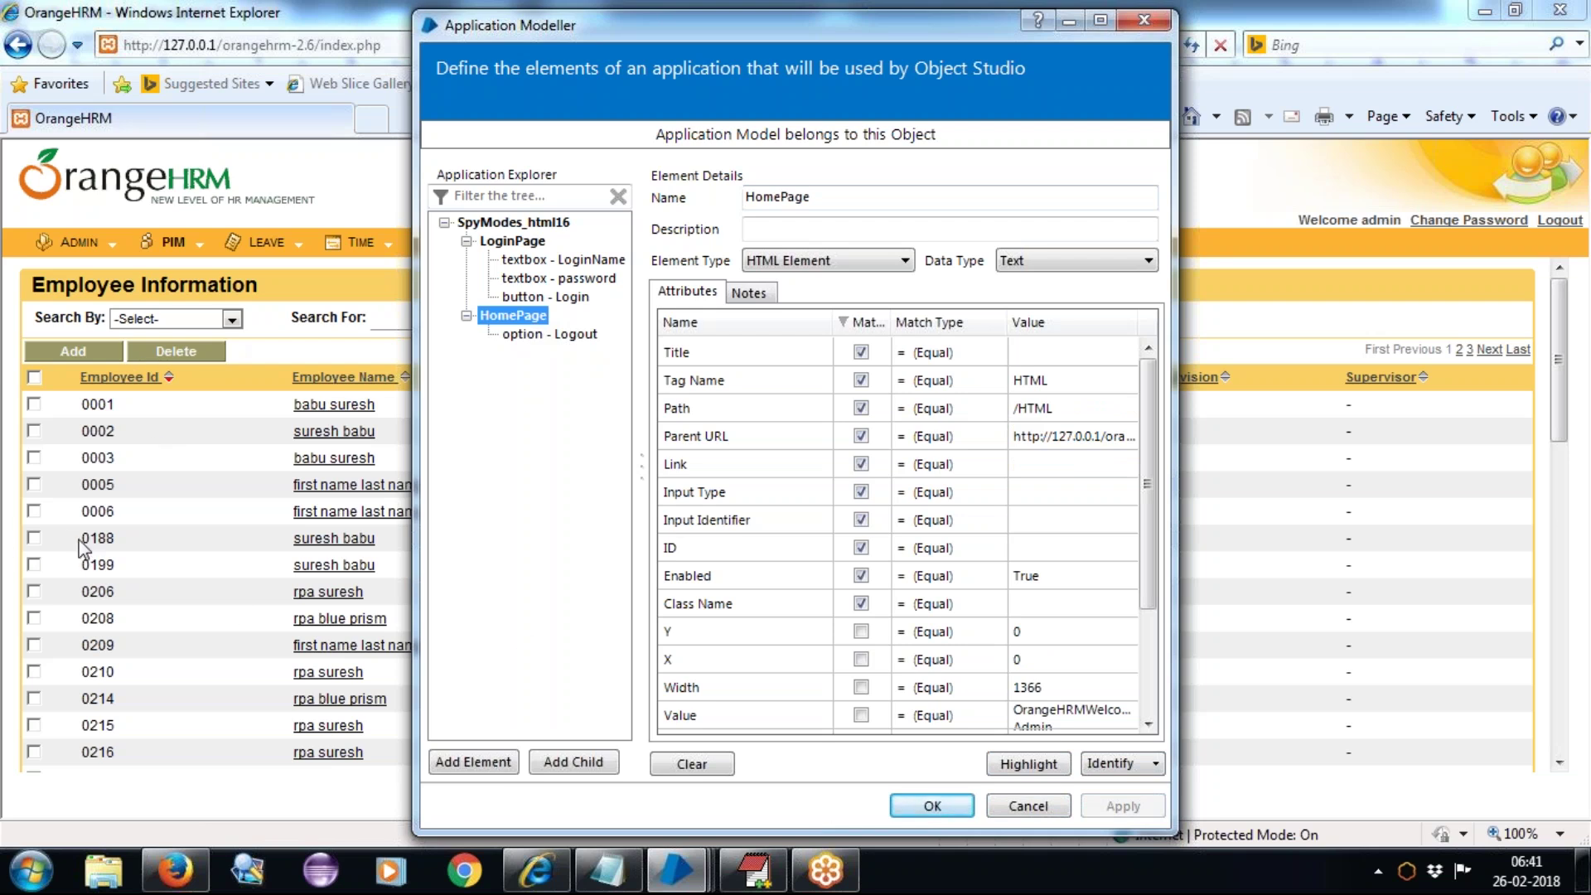
# Step: Open OrangeHRM's Add Employee form, then bring the Application Modeller back in front of it
pyautogui.click(51, 350)
pyautogui.click(52, 350)
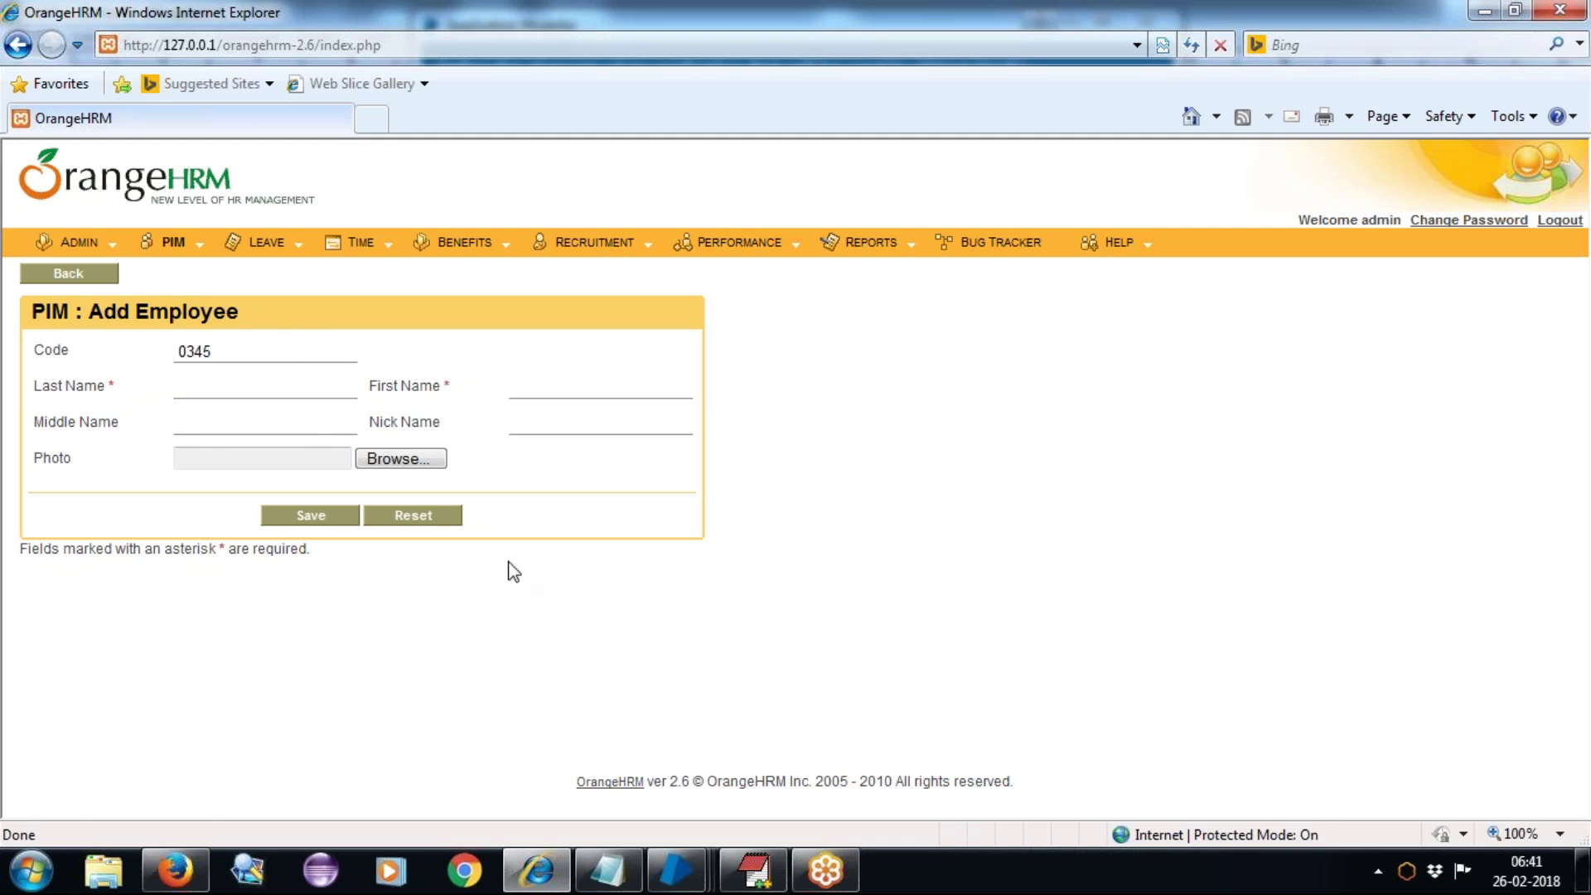
pyautogui.moveTo(549, 853)
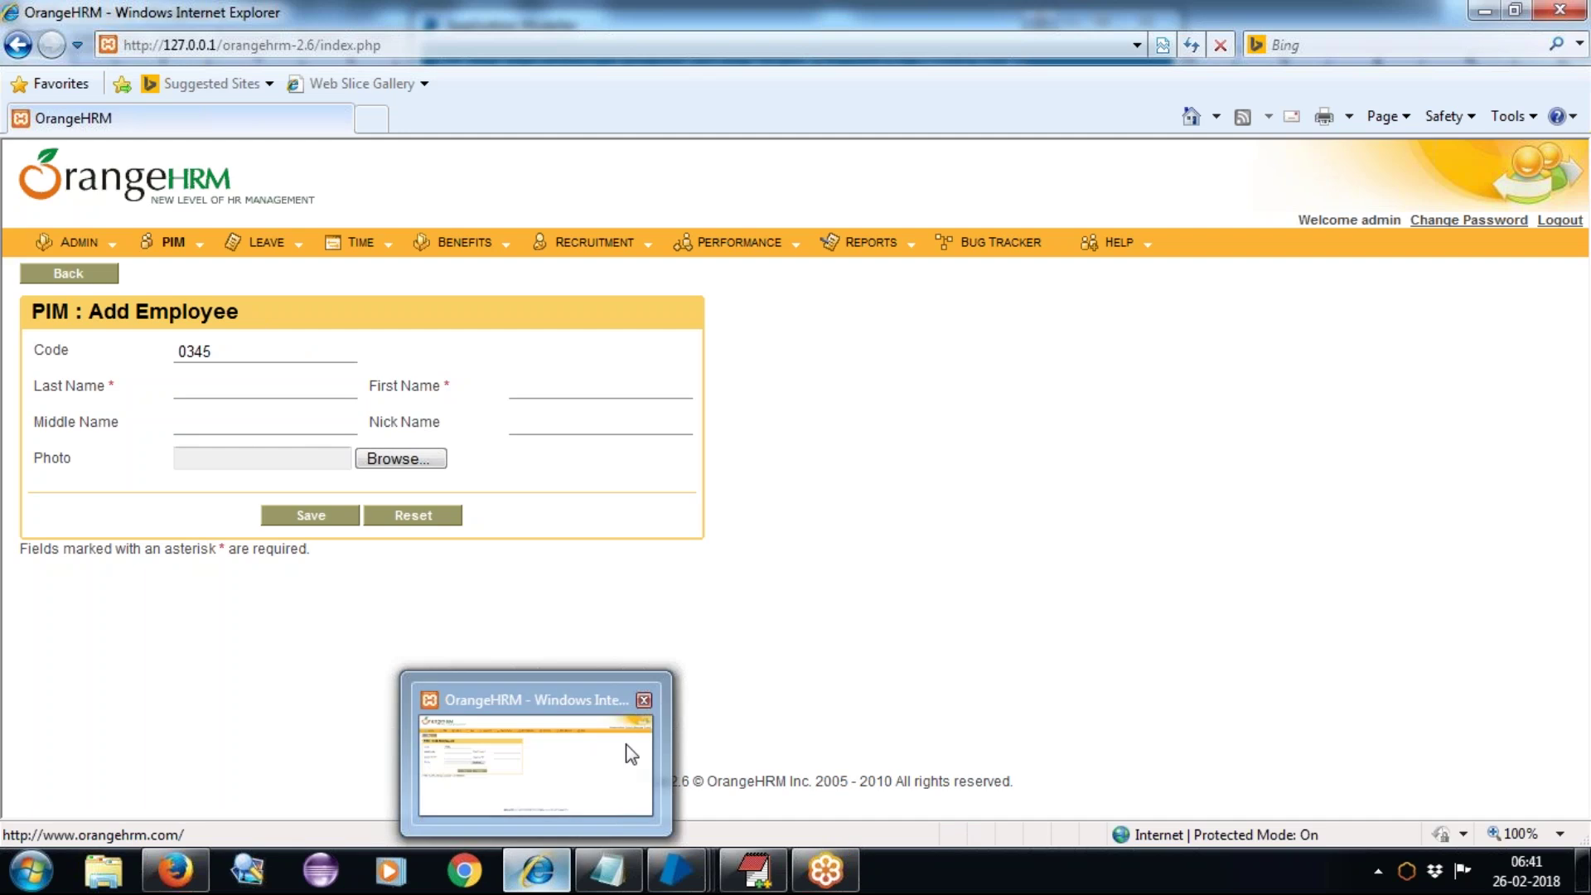
pyautogui.moveTo(704, 833)
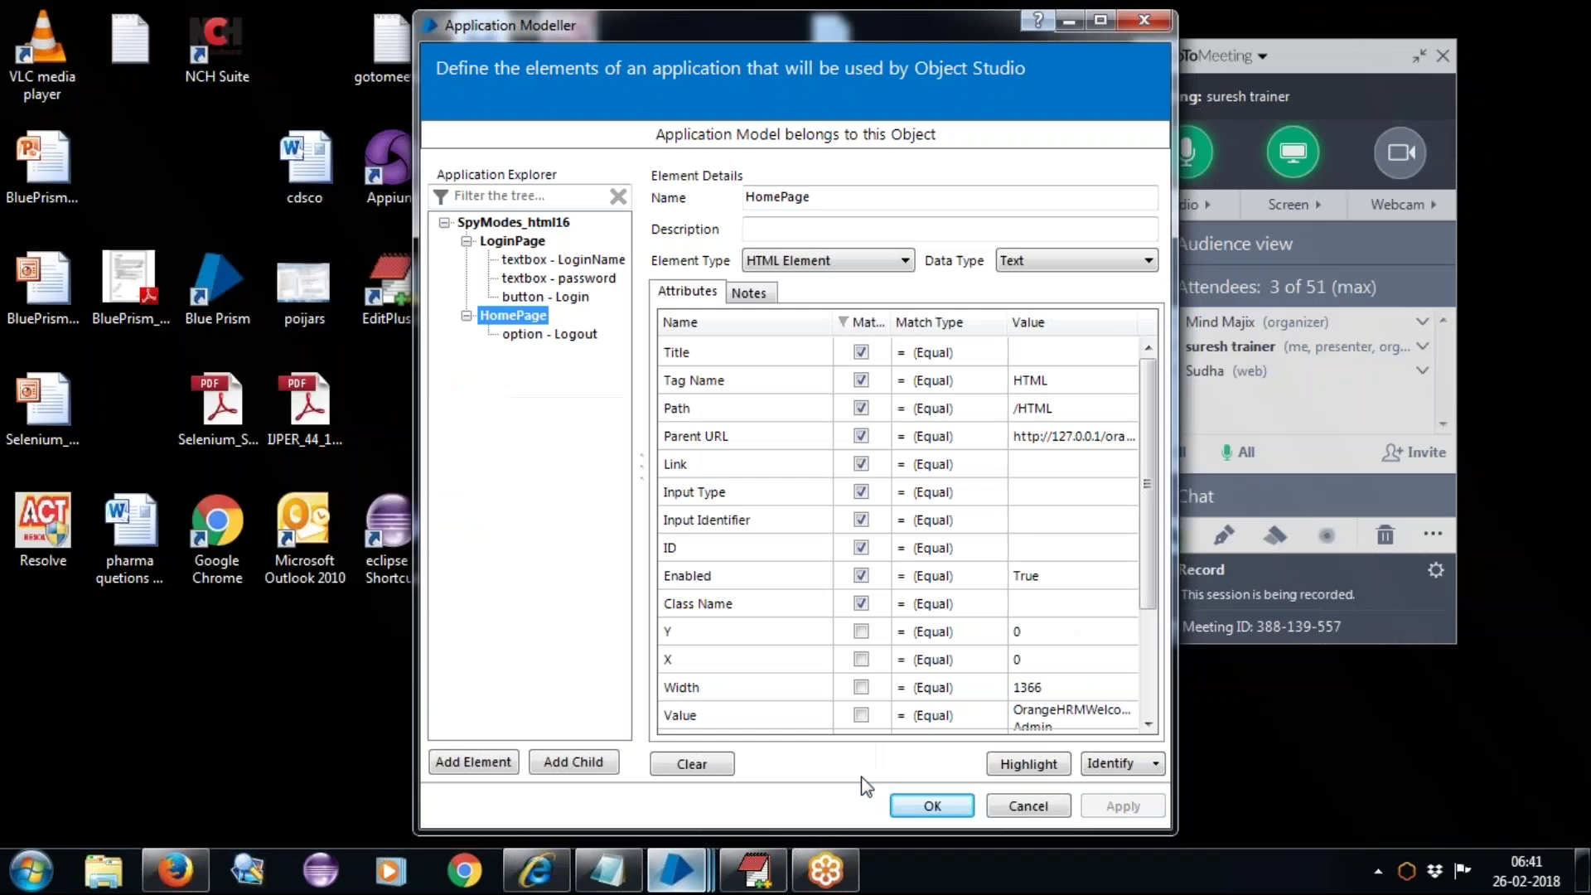
pyautogui.click(861, 776)
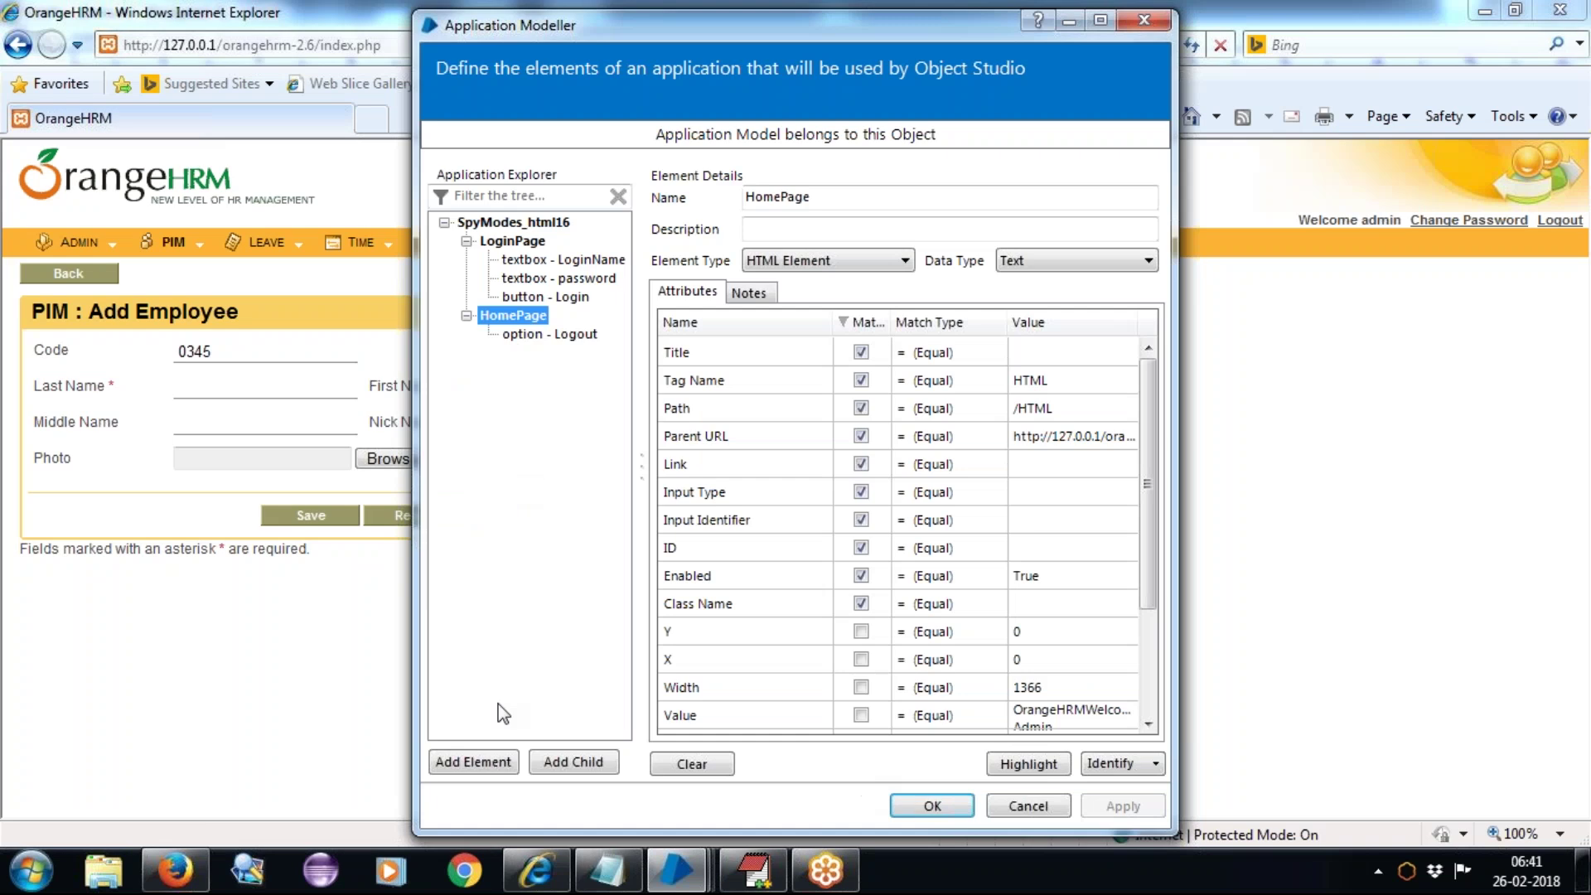
# Step: Add an element named 'AddEmployee' and capture the Add Employee form for it
pyautogui.click(474, 763)
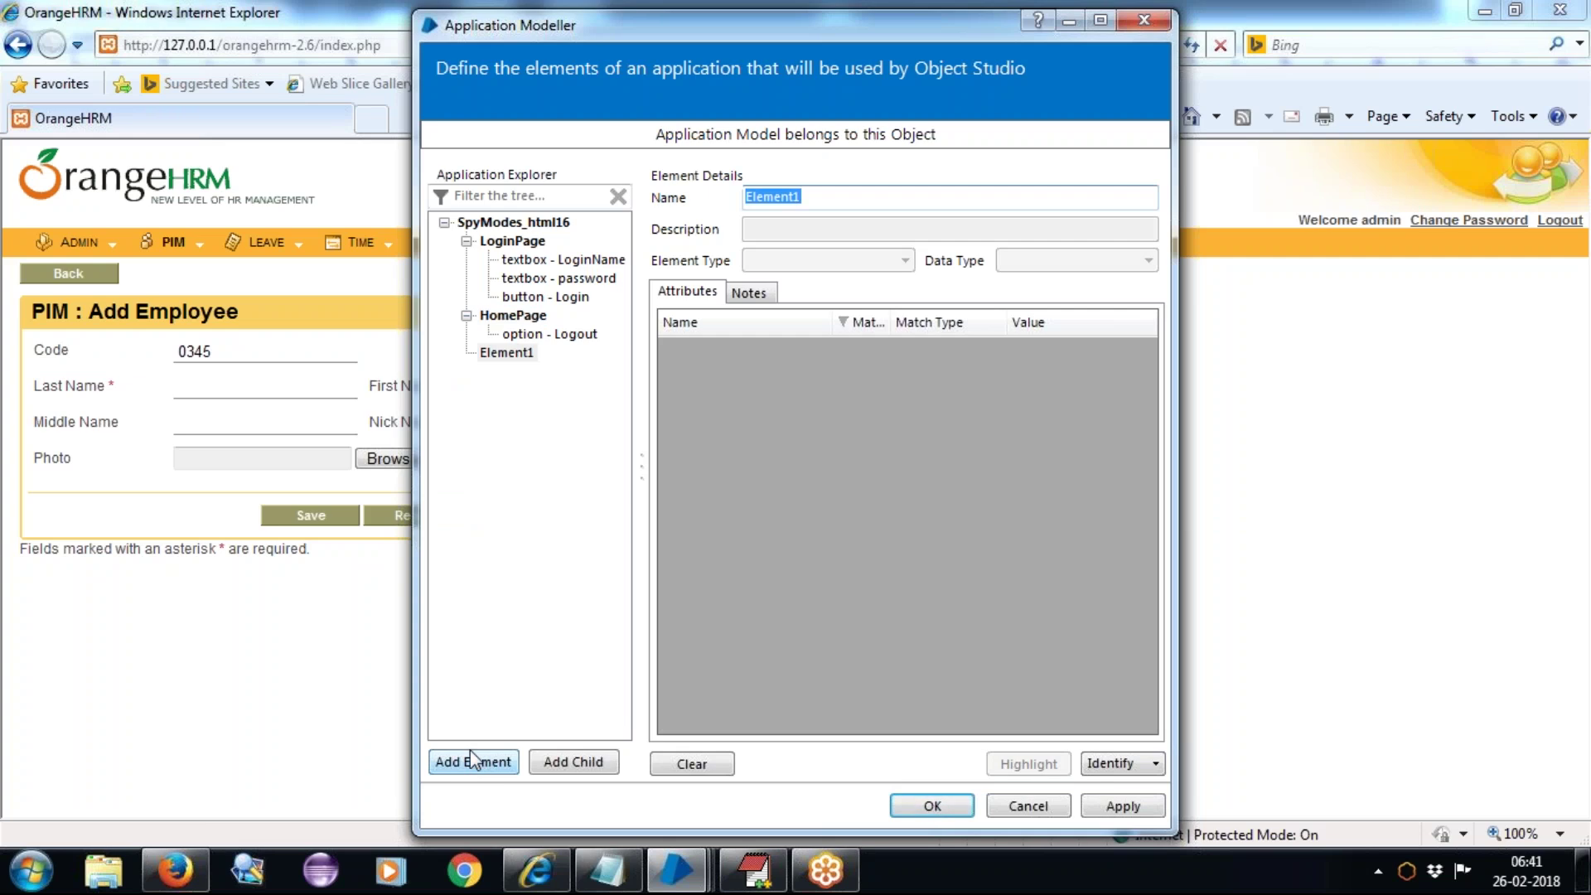
pyautogui.write('AddEmployee')
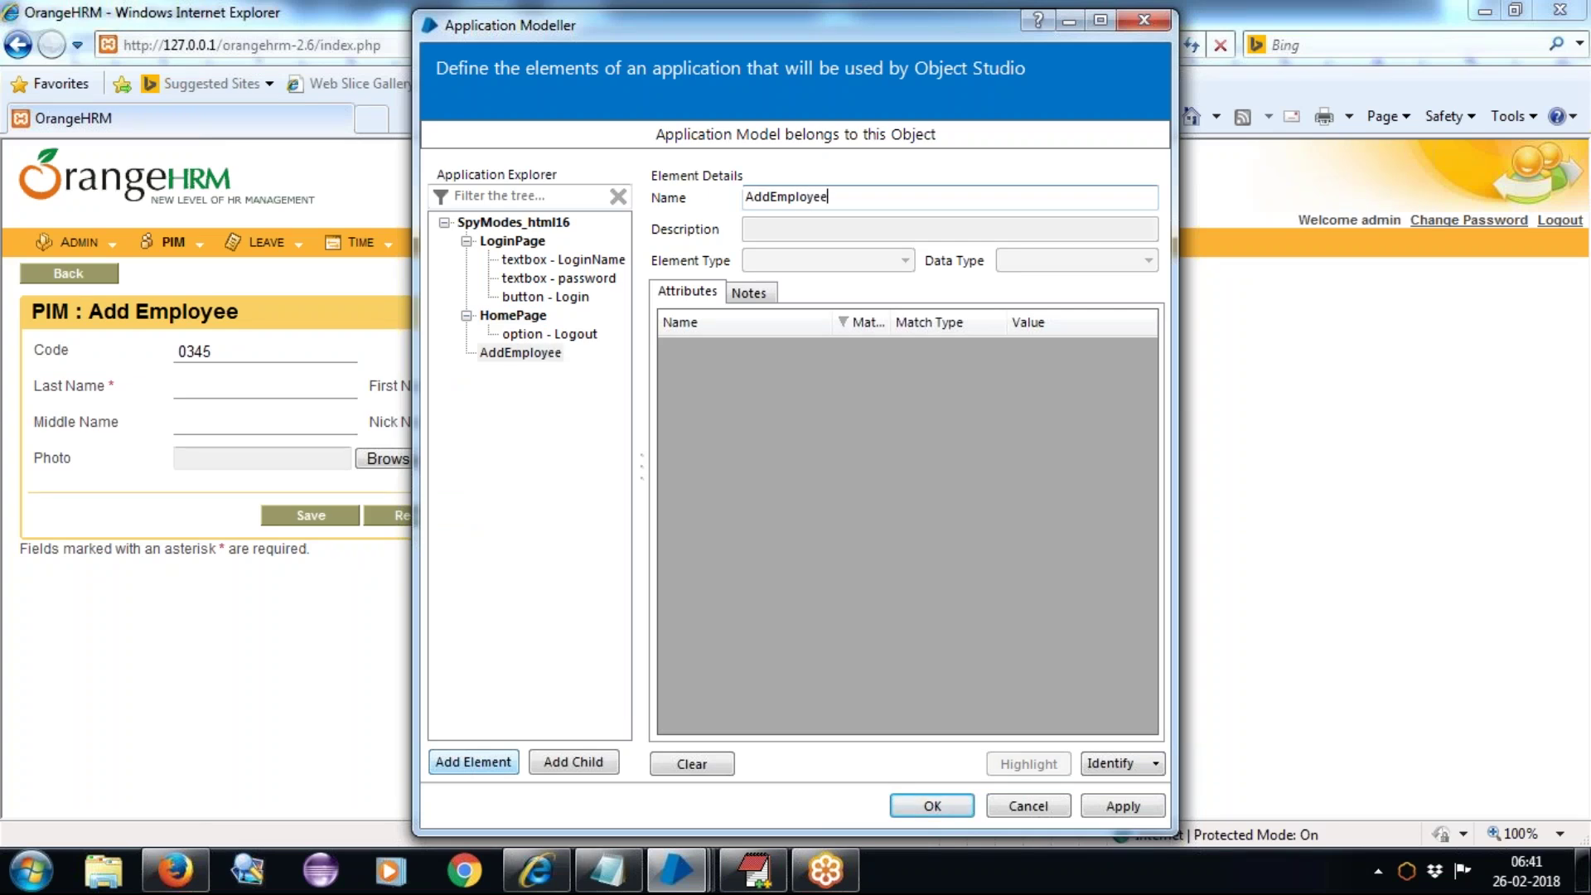
pyautogui.click(1100, 772)
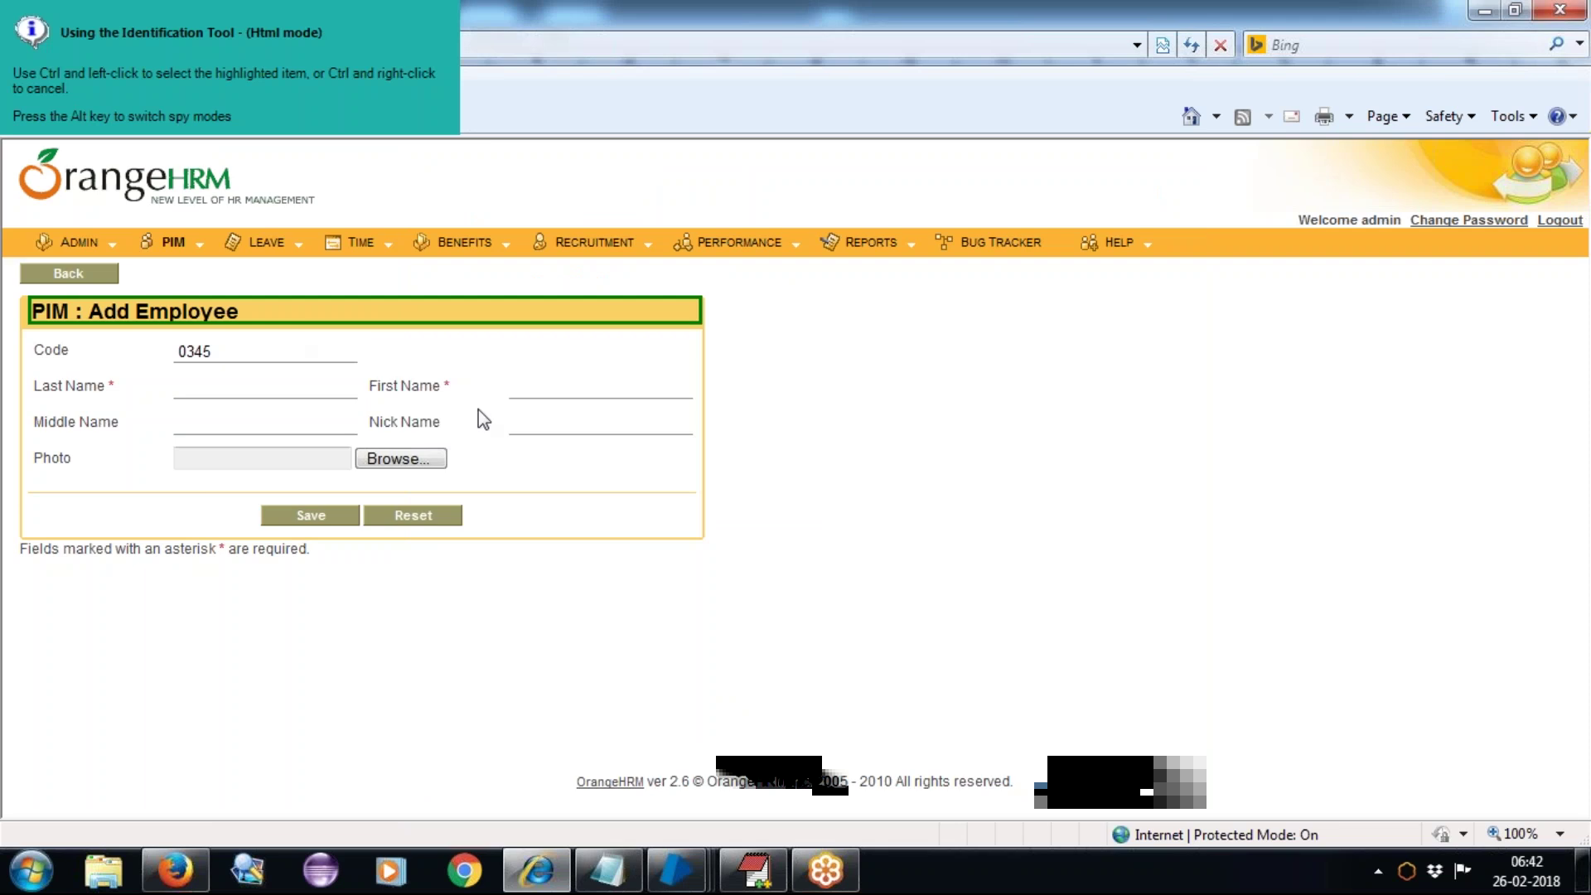
pyautogui.keyDown('ctrl'); pyautogui.click(698, 534); pyautogui.keyUp('ctrl')
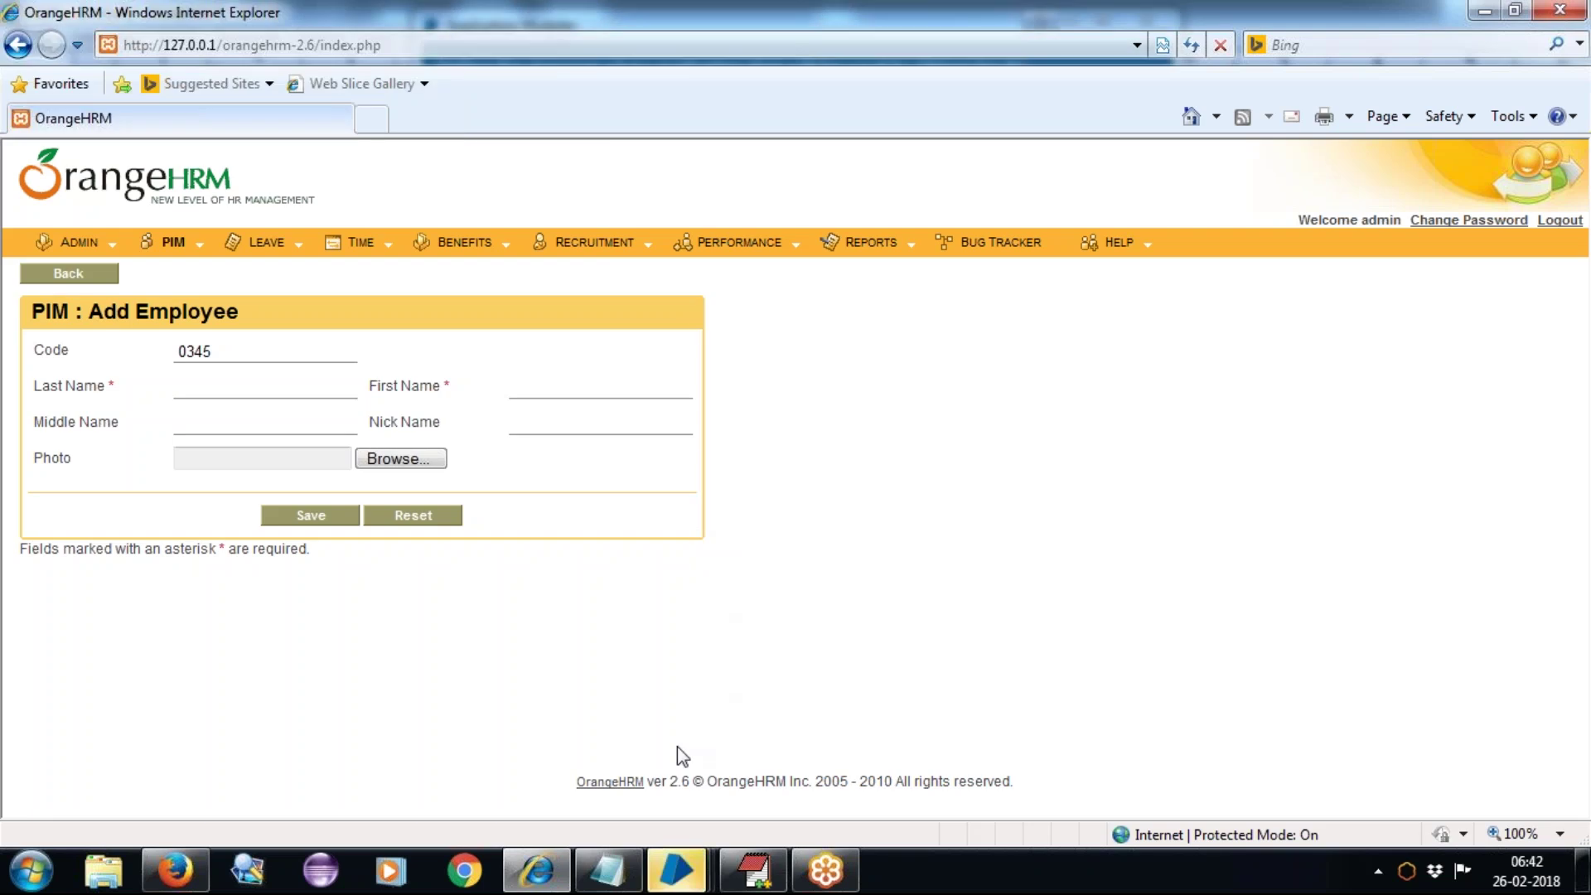
# Step: Highlight the captured form to confirm the match, then add a child element under AddEmployee
pyautogui.moveTo(659, 879)
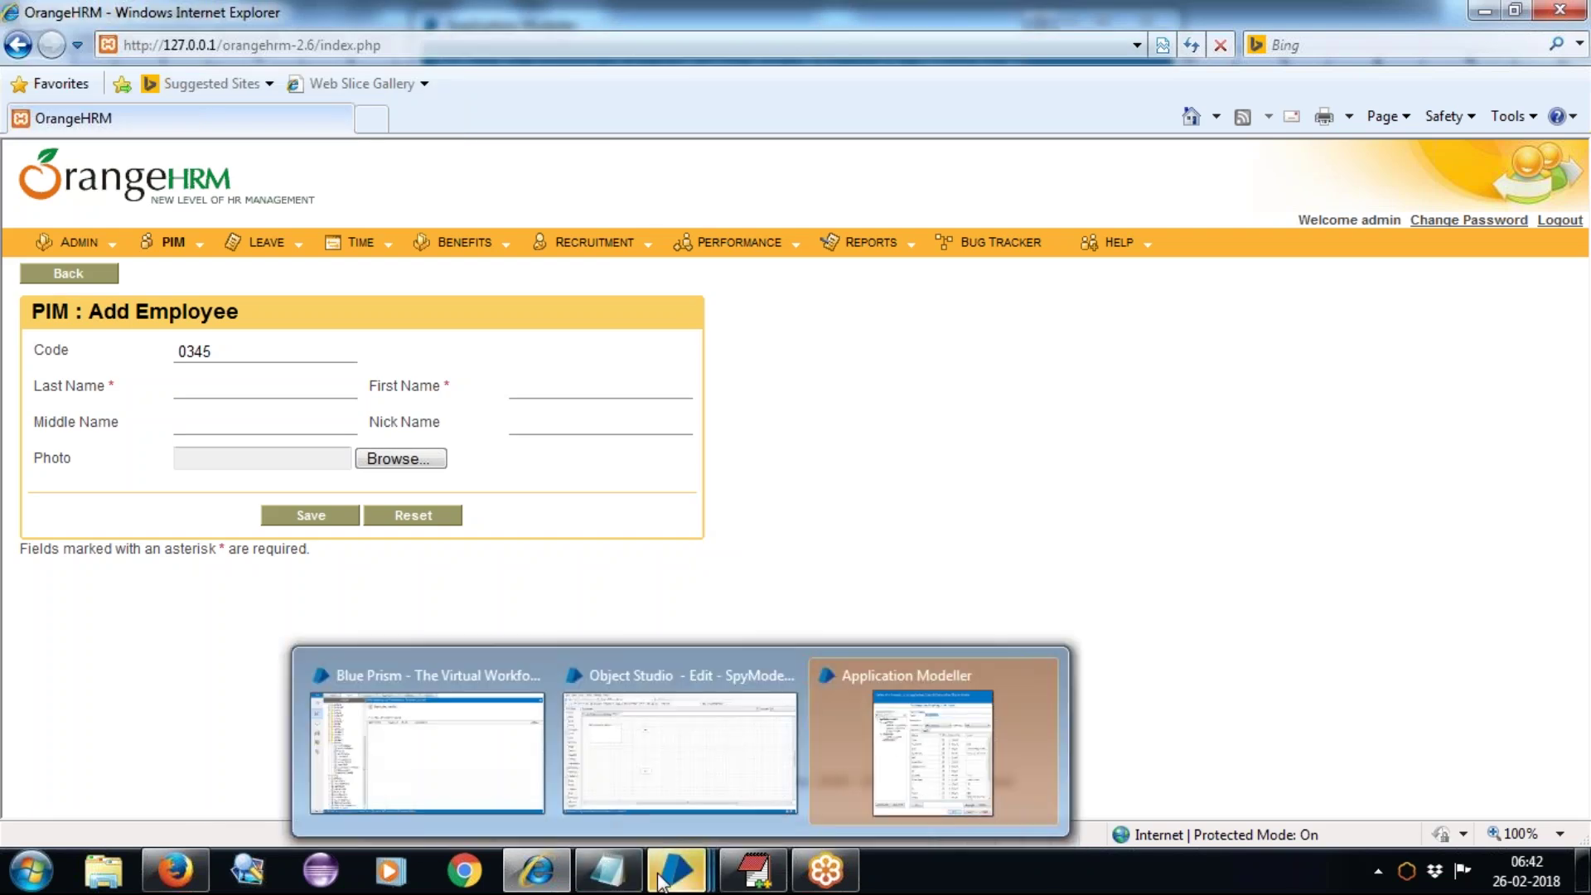
pyautogui.click(878, 733)
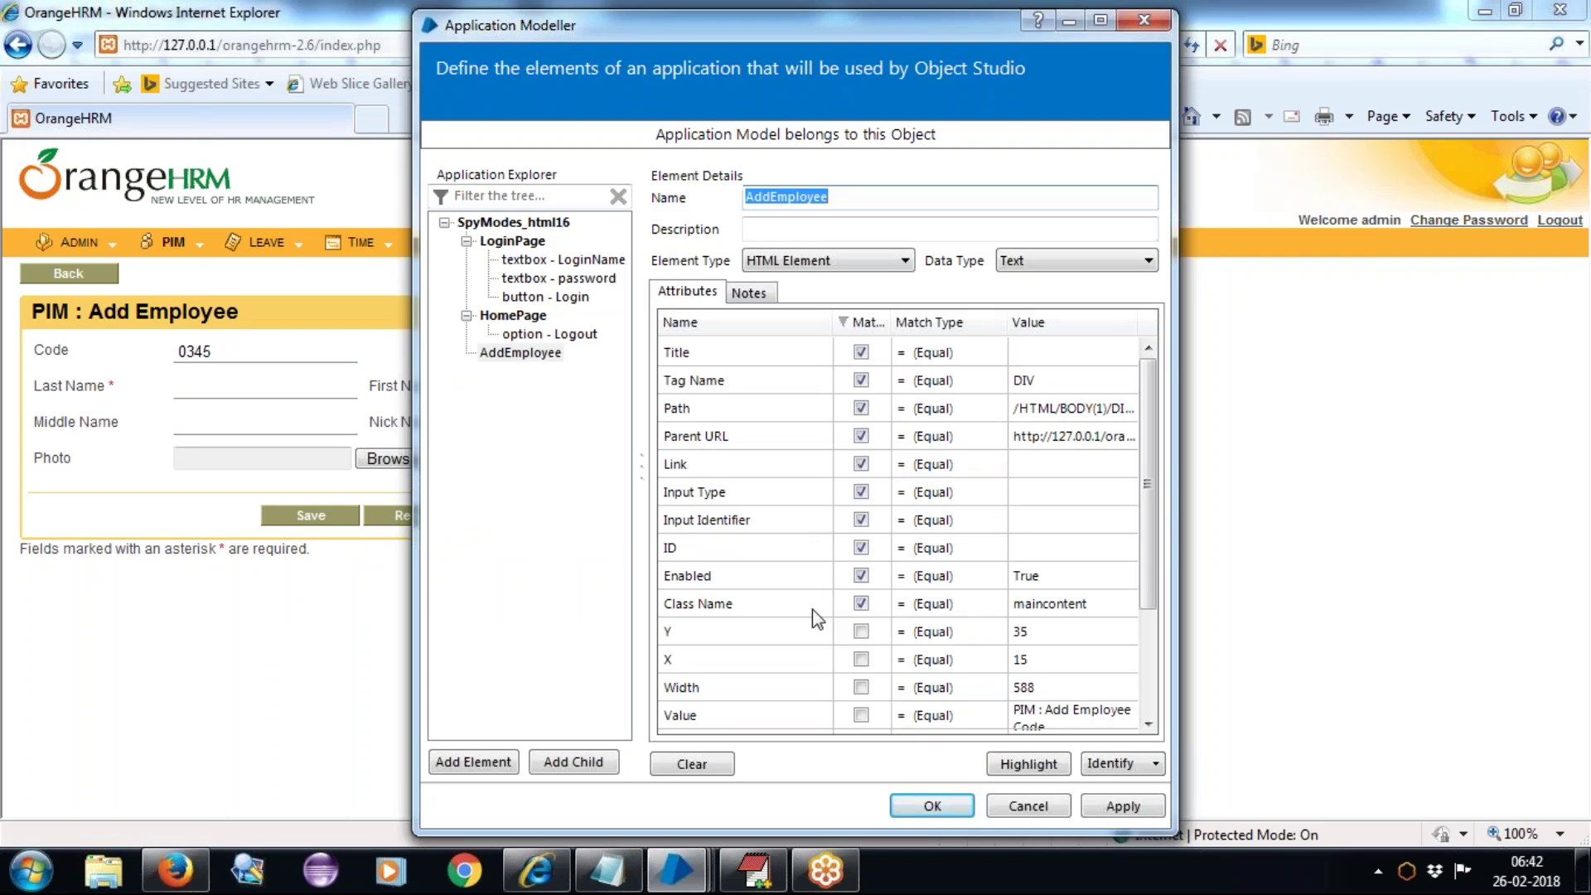
pyautogui.click(1013, 763)
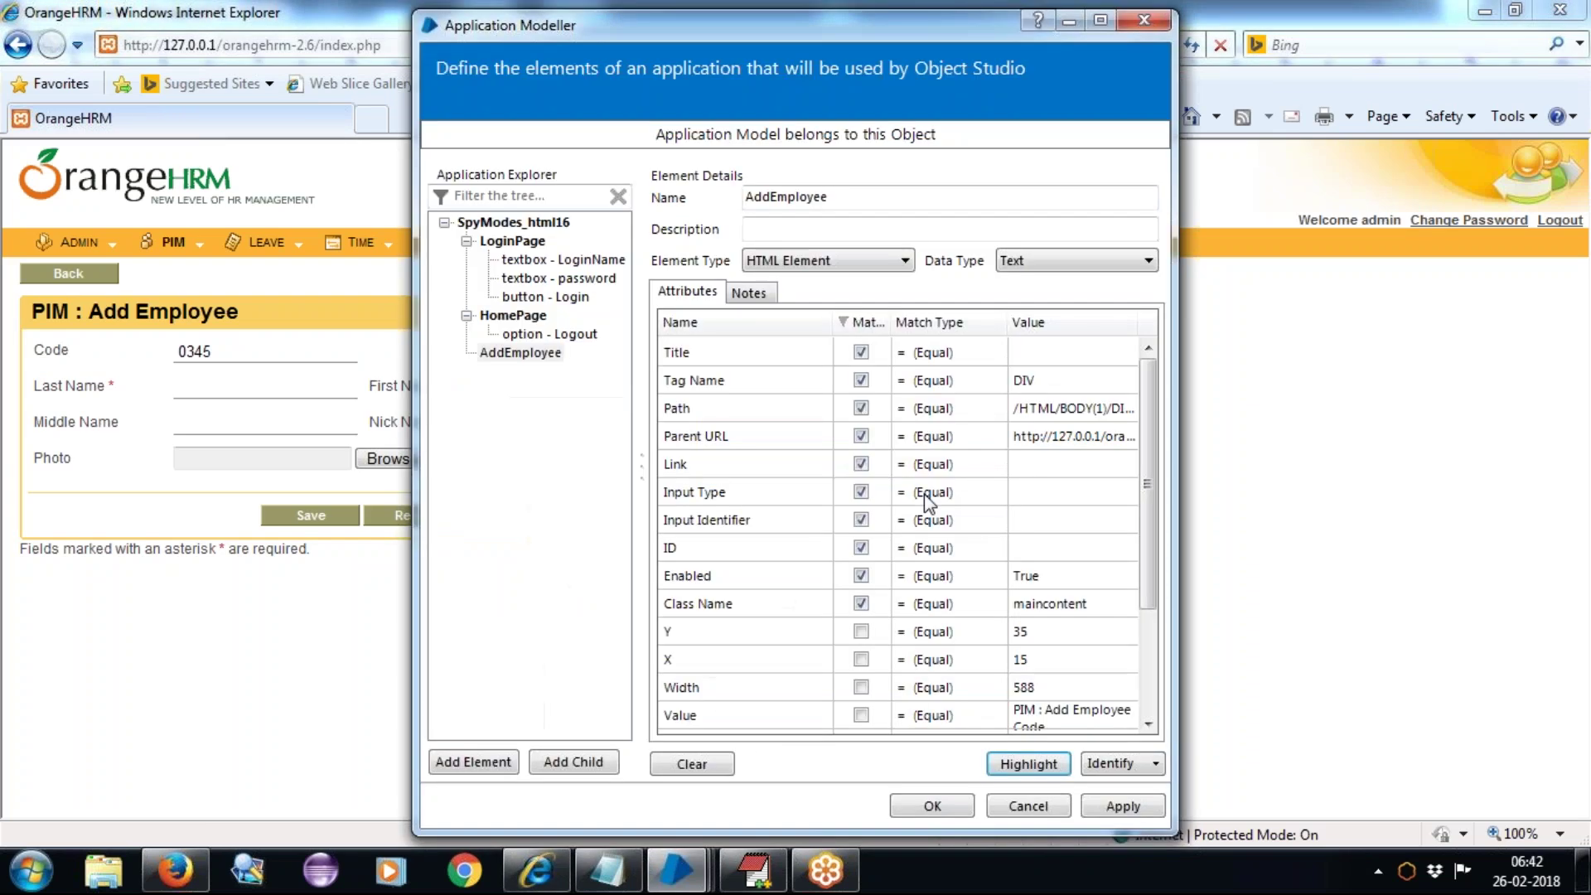
pyautogui.click(507, 358)
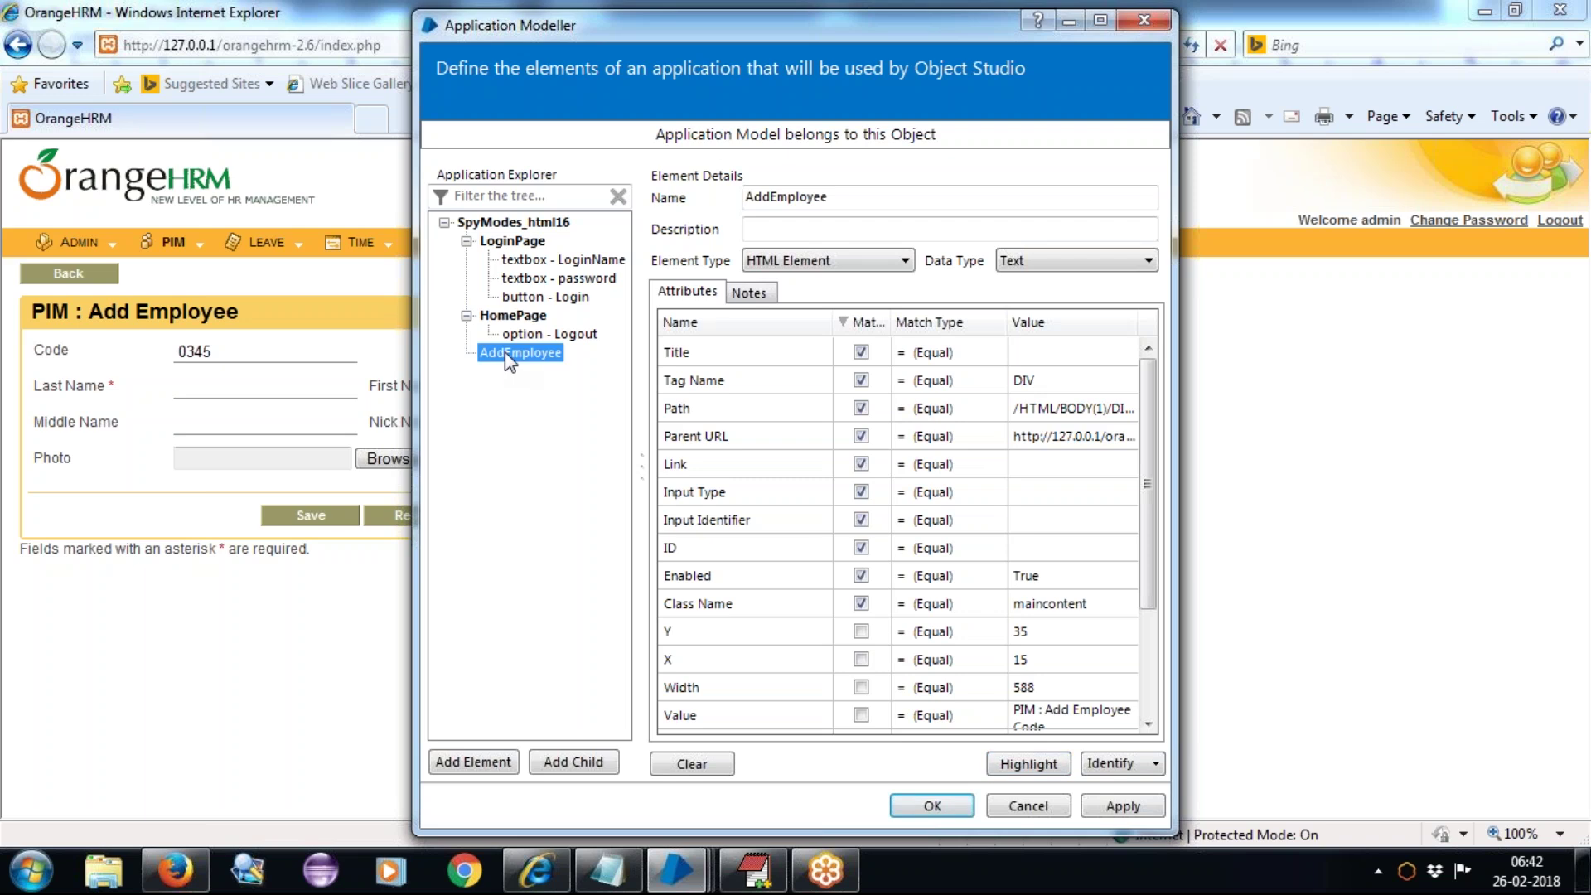
pyautogui.click(575, 763)
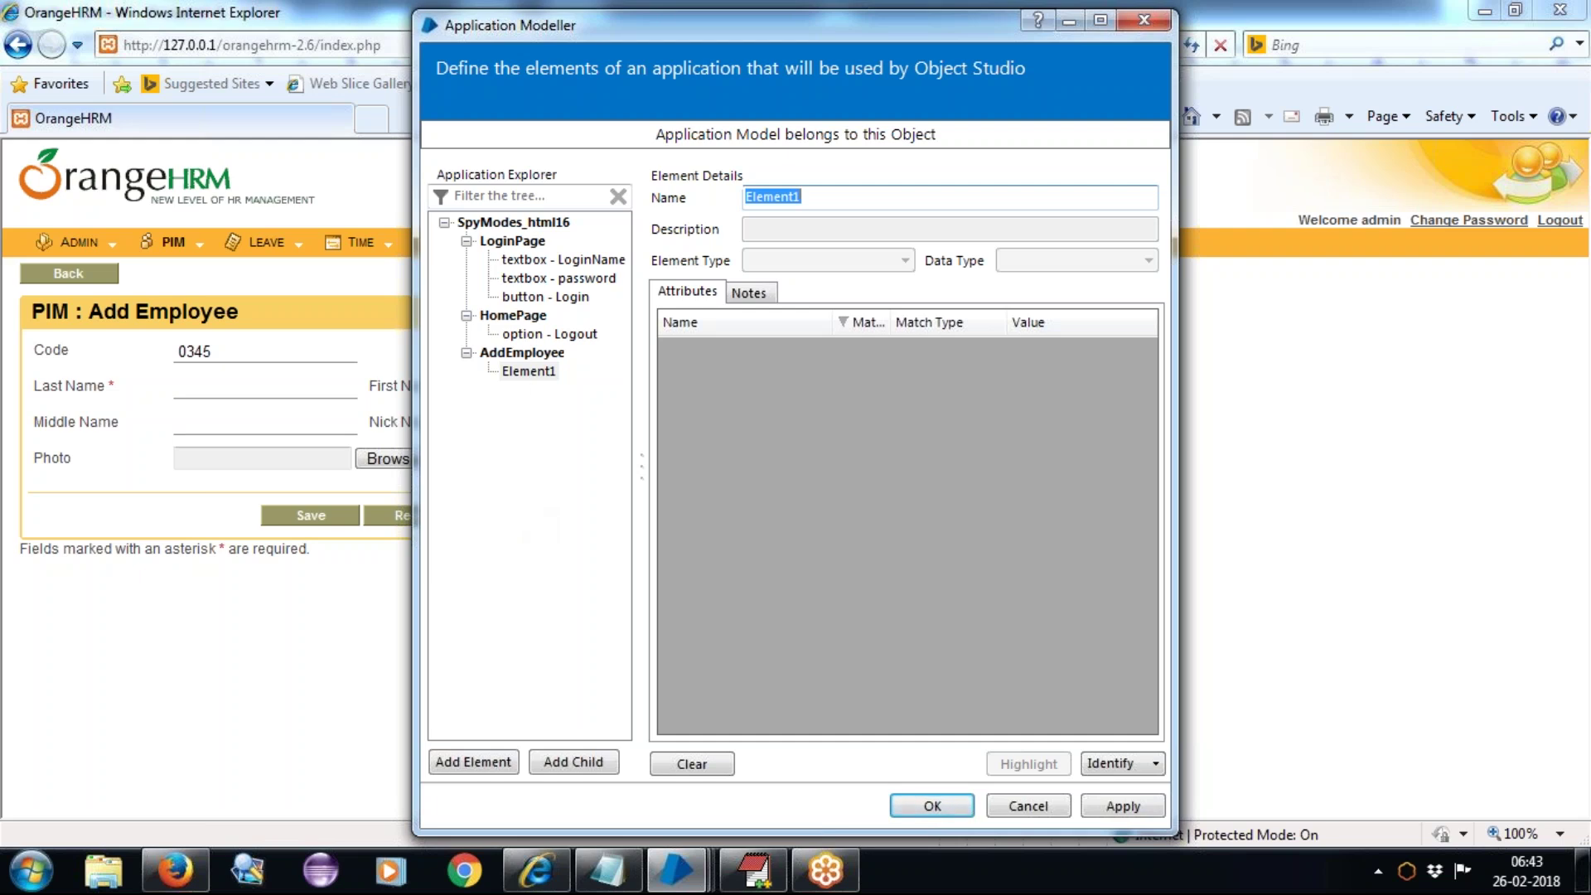
# Step: Capture the employee Code field for the new child and highlight it on the page
pyautogui.click(1110, 764)
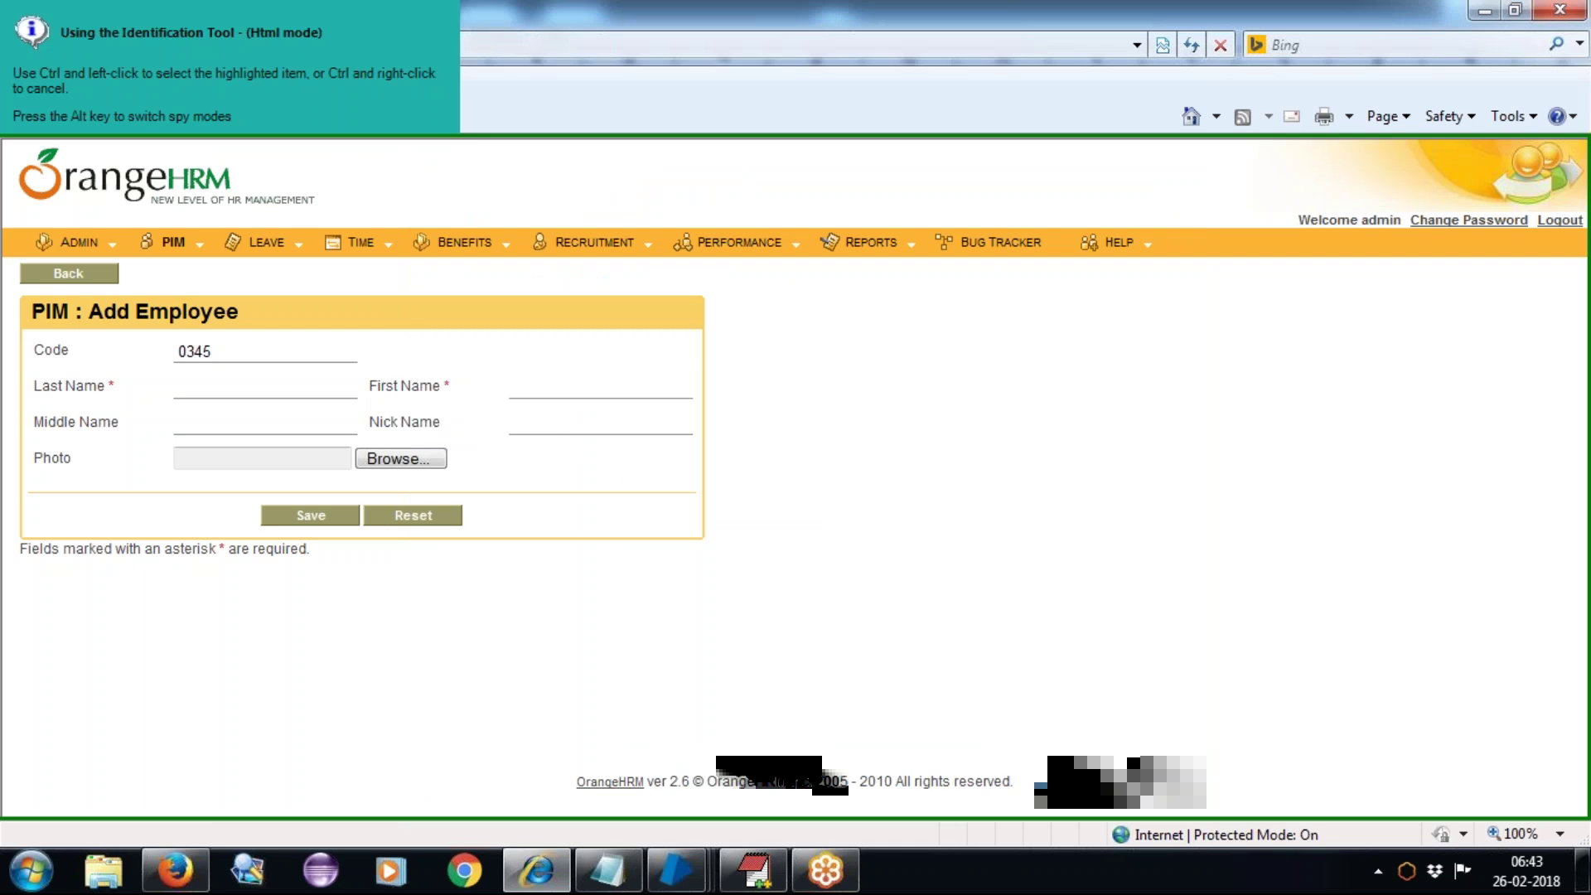
pyautogui.keyDown('ctrl'); pyautogui.click(257, 352); pyautogui.keyUp('ctrl')
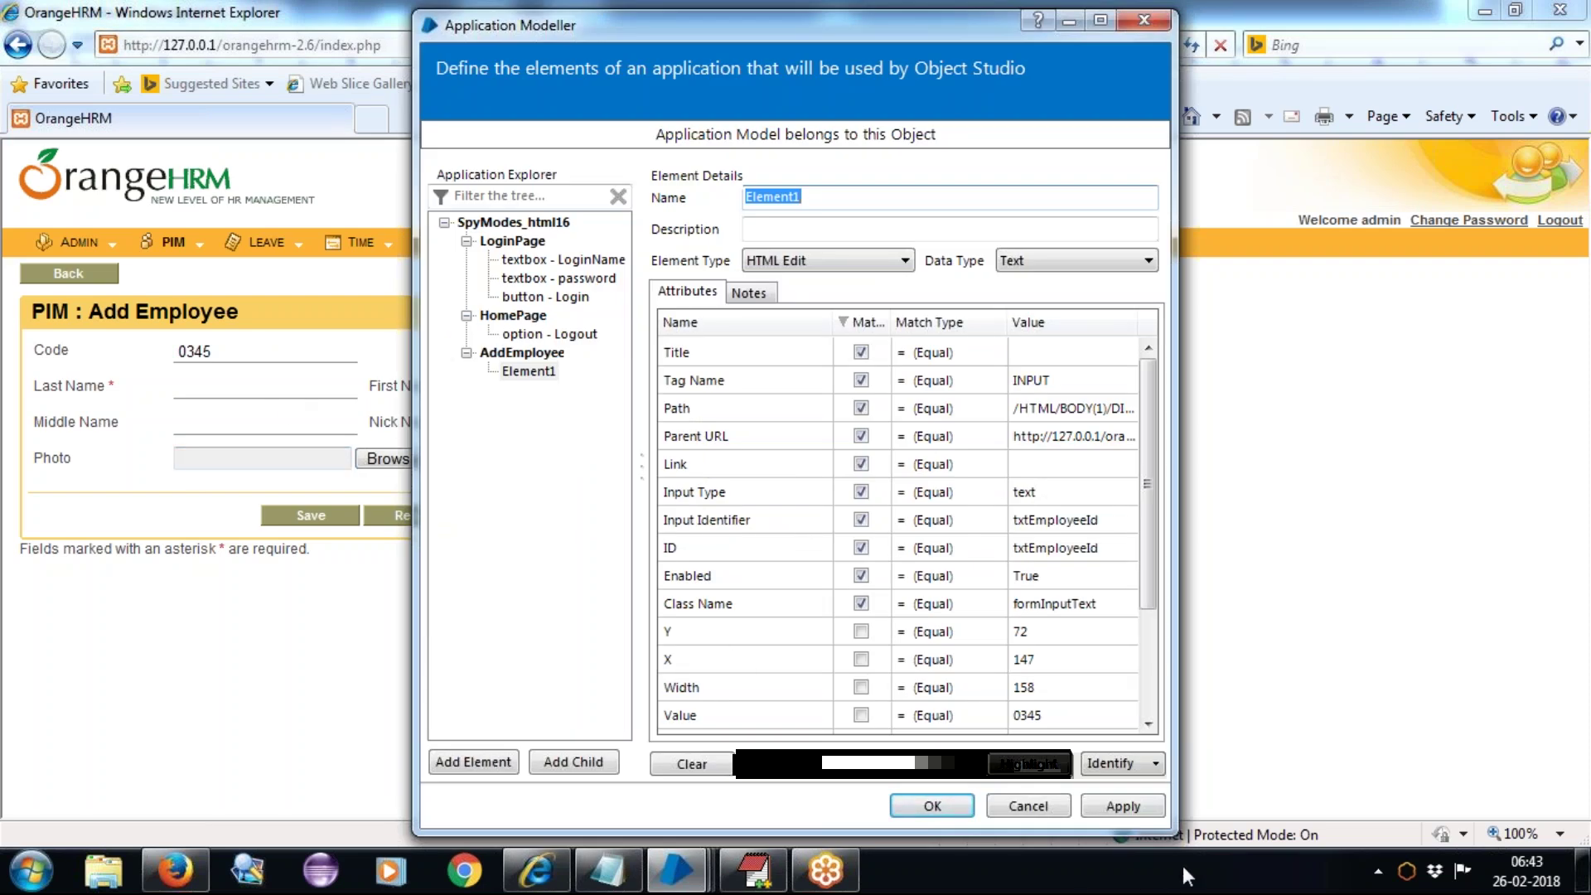
pyautogui.click(1052, 766)
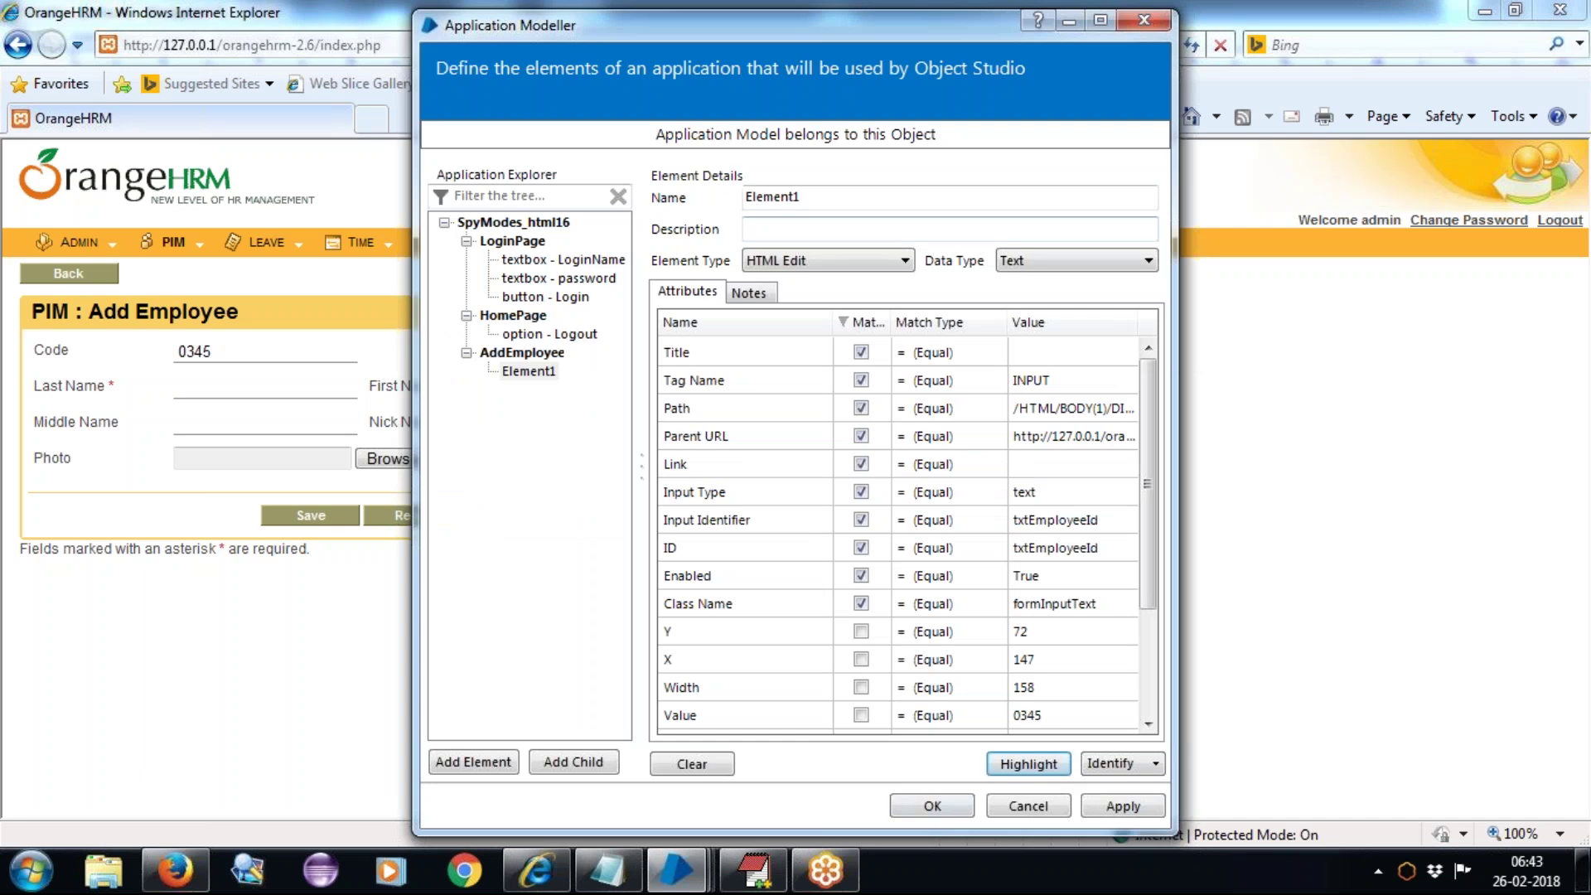
# Step: Rename the element 'textbox - empcode', verify and apply it, then switch to the EditPlus notes
pyautogui.doubleClick(848, 197)
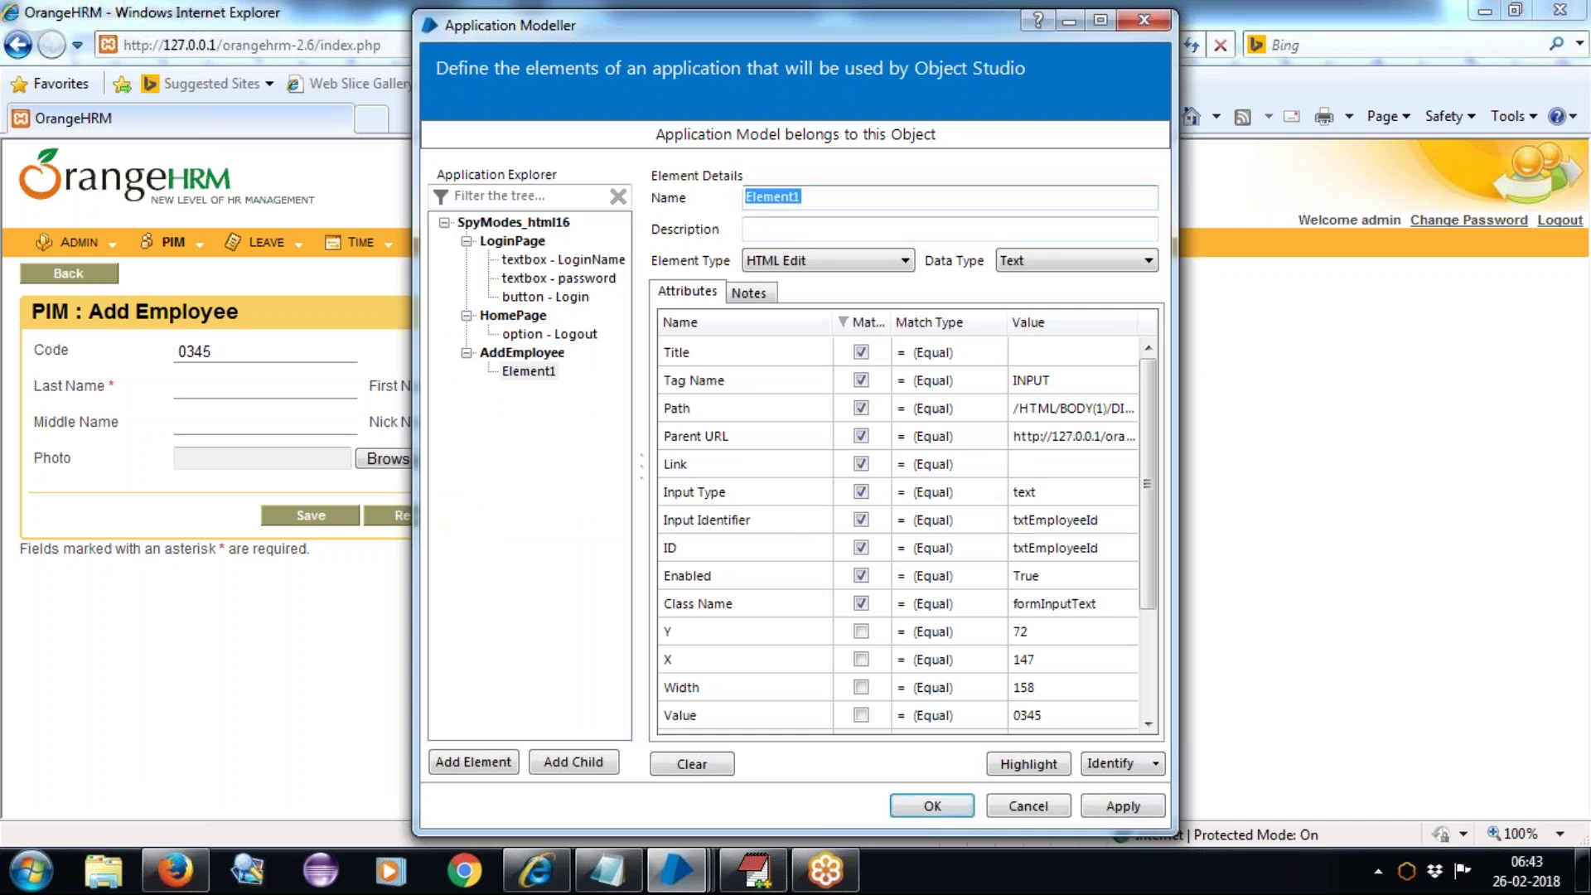
pyautogui.write('textbox')
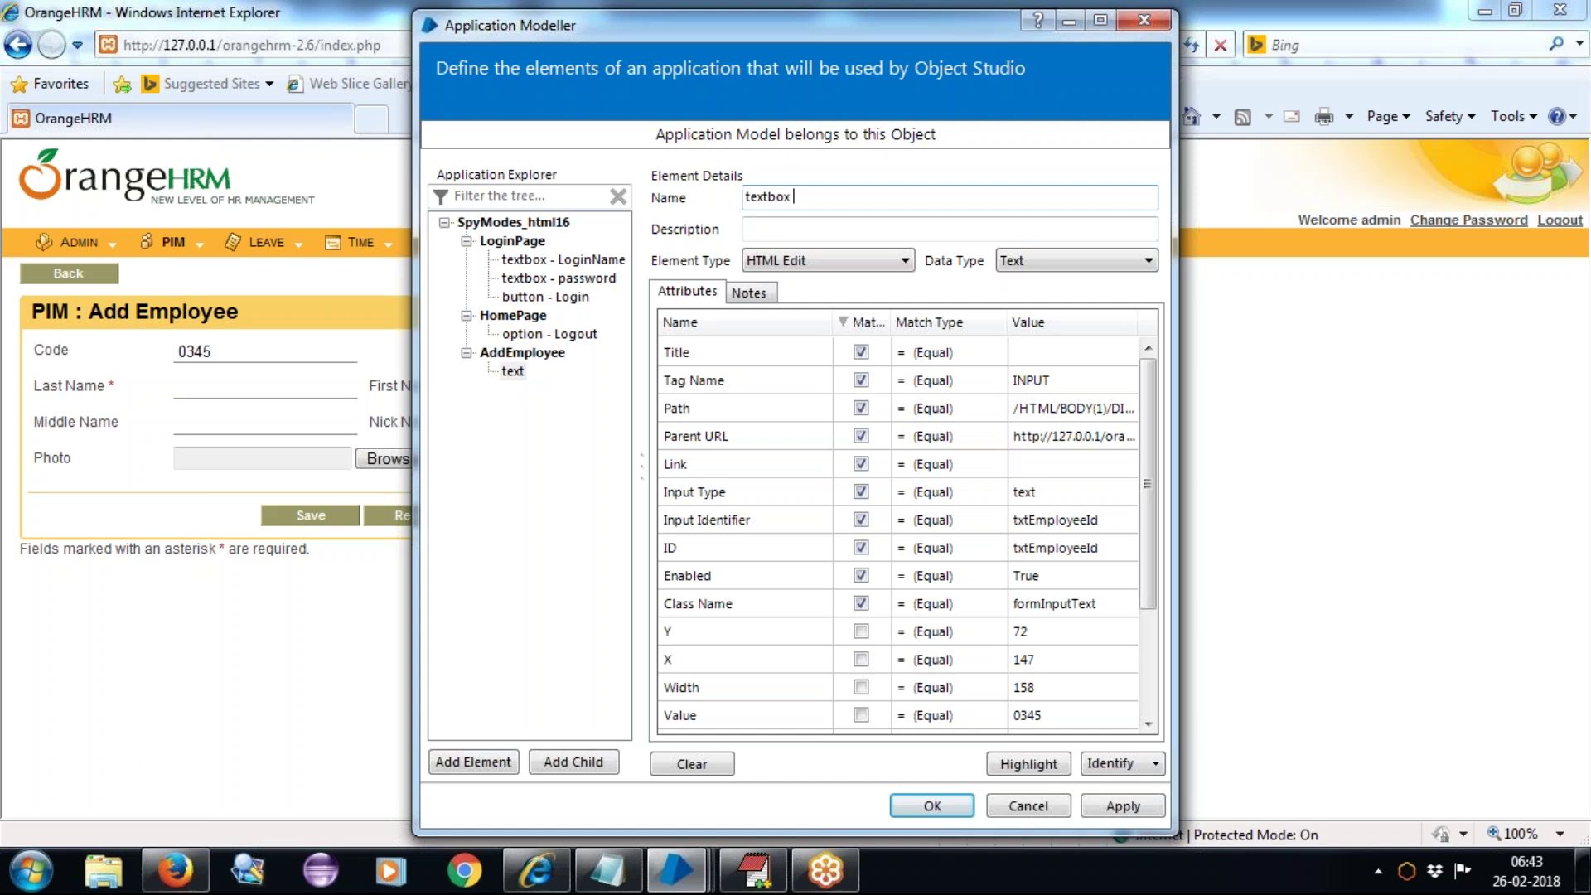
pyautogui.write(' - empcode')
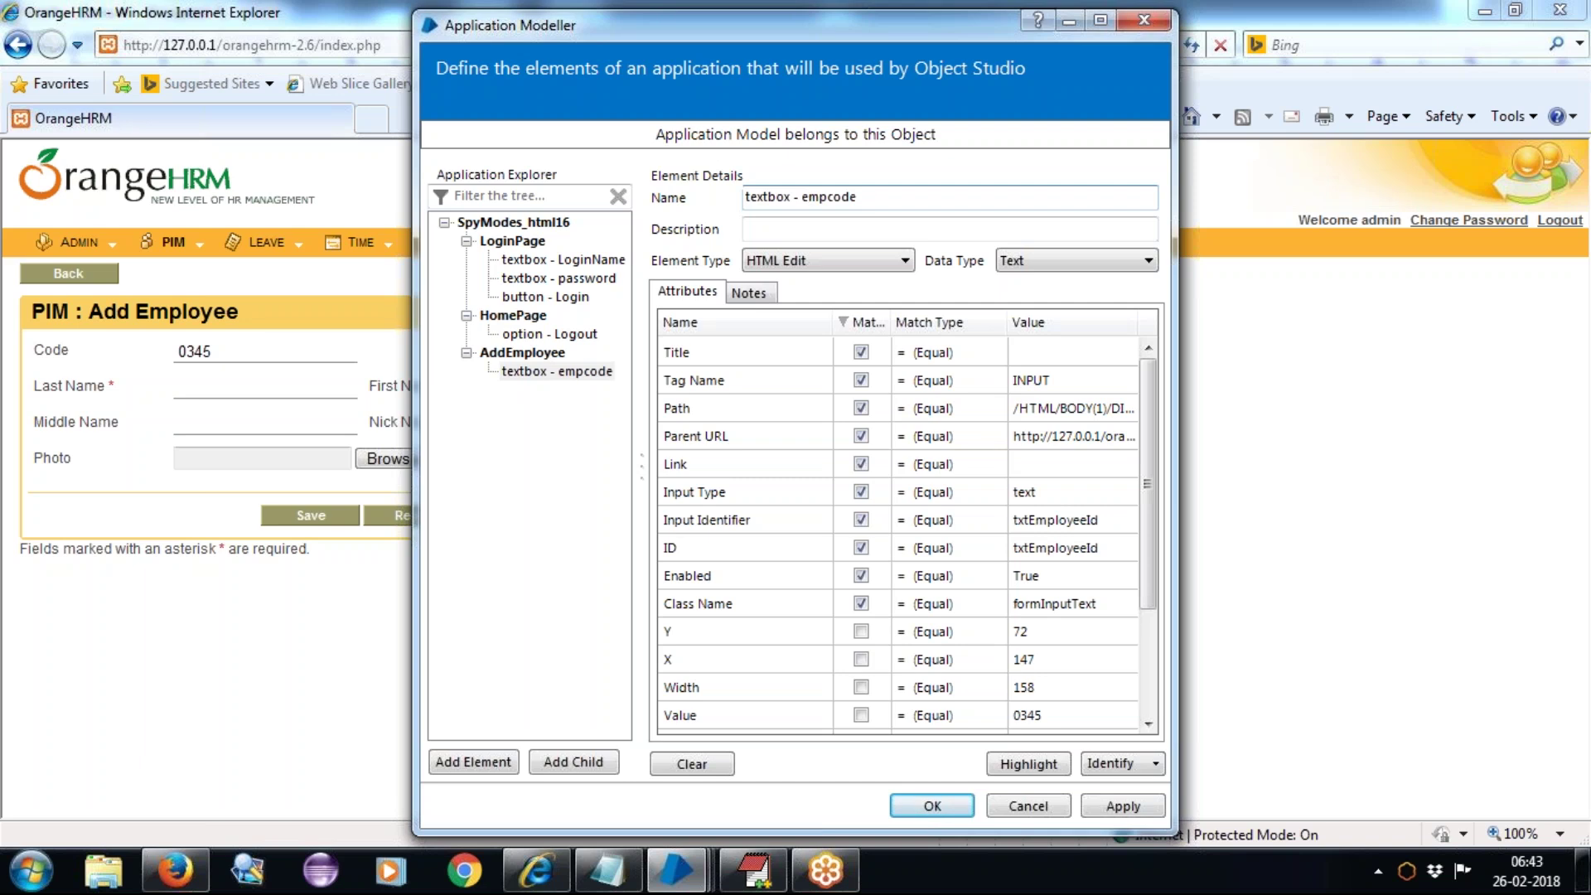
pyautogui.click(1031, 763)
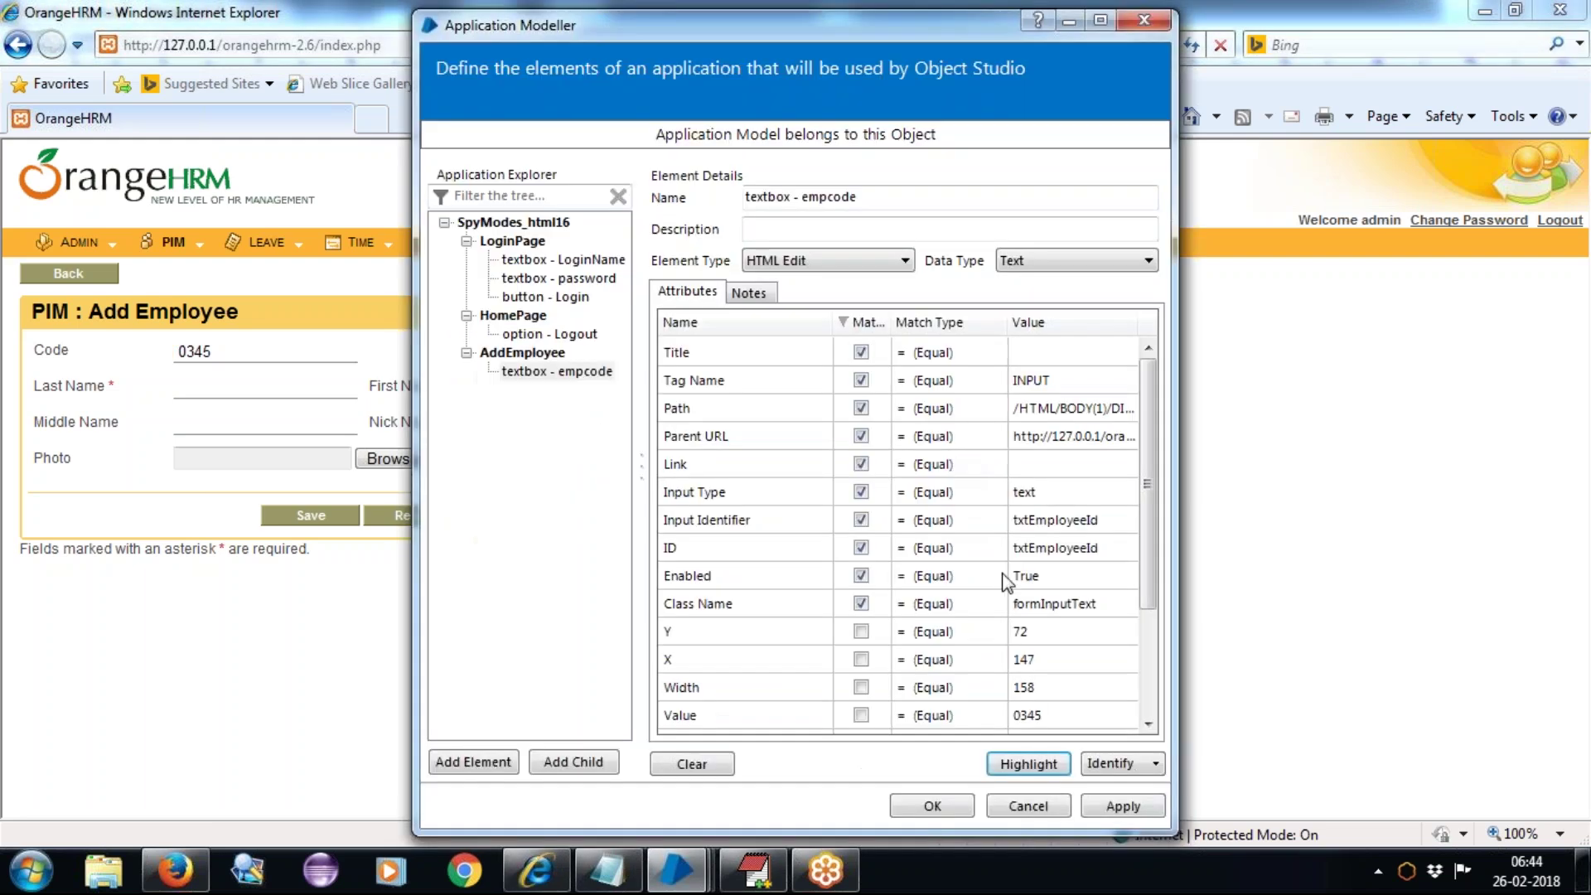
pyautogui.click(1148, 813)
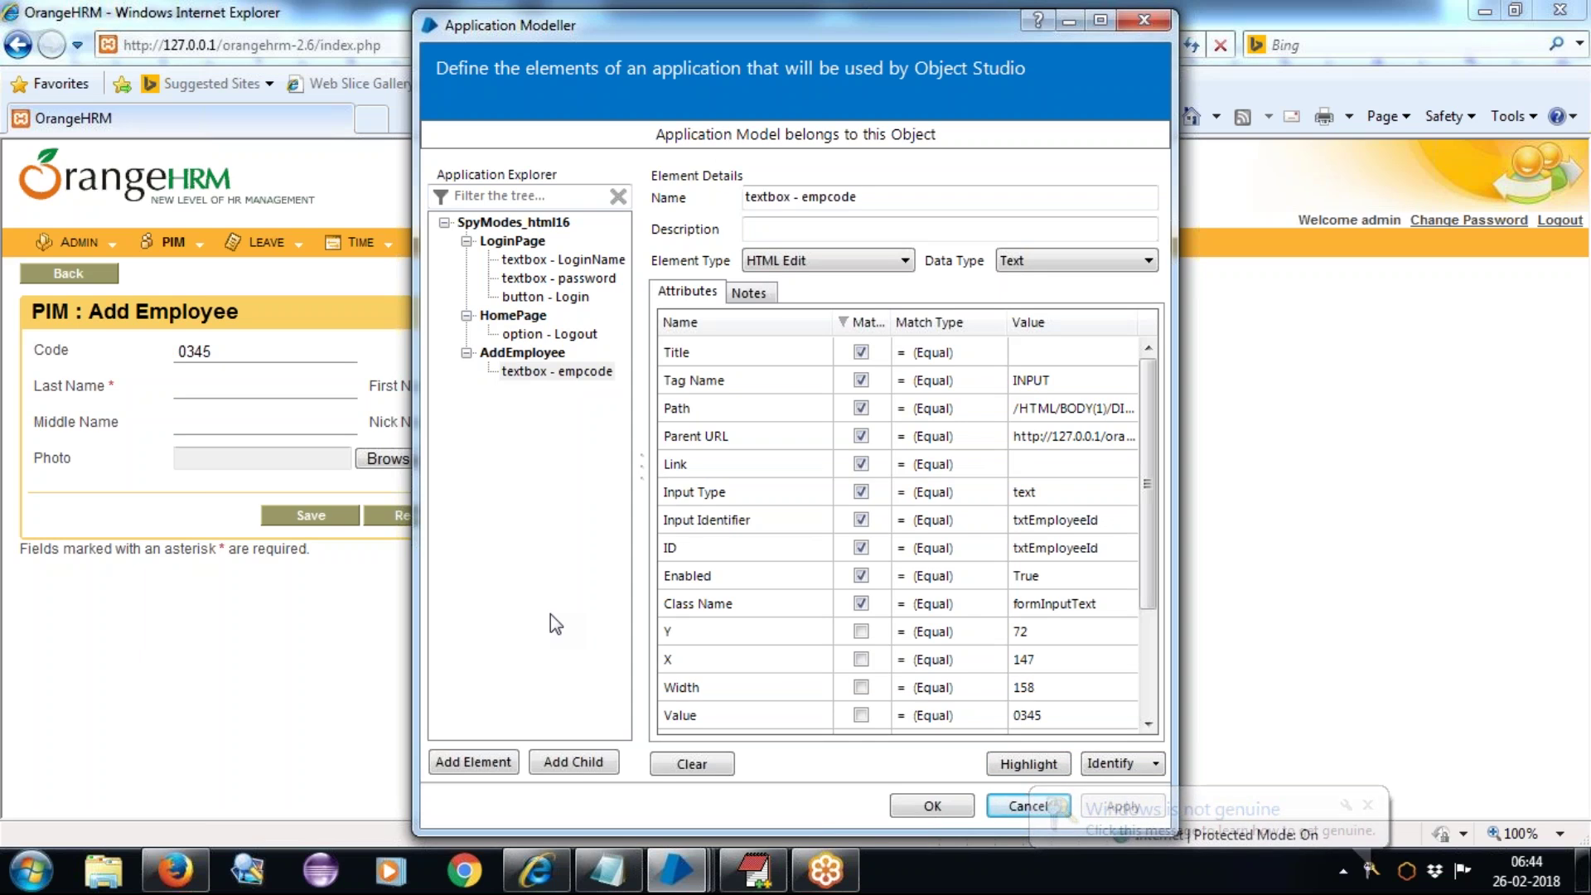
pyautogui.click(754, 870)
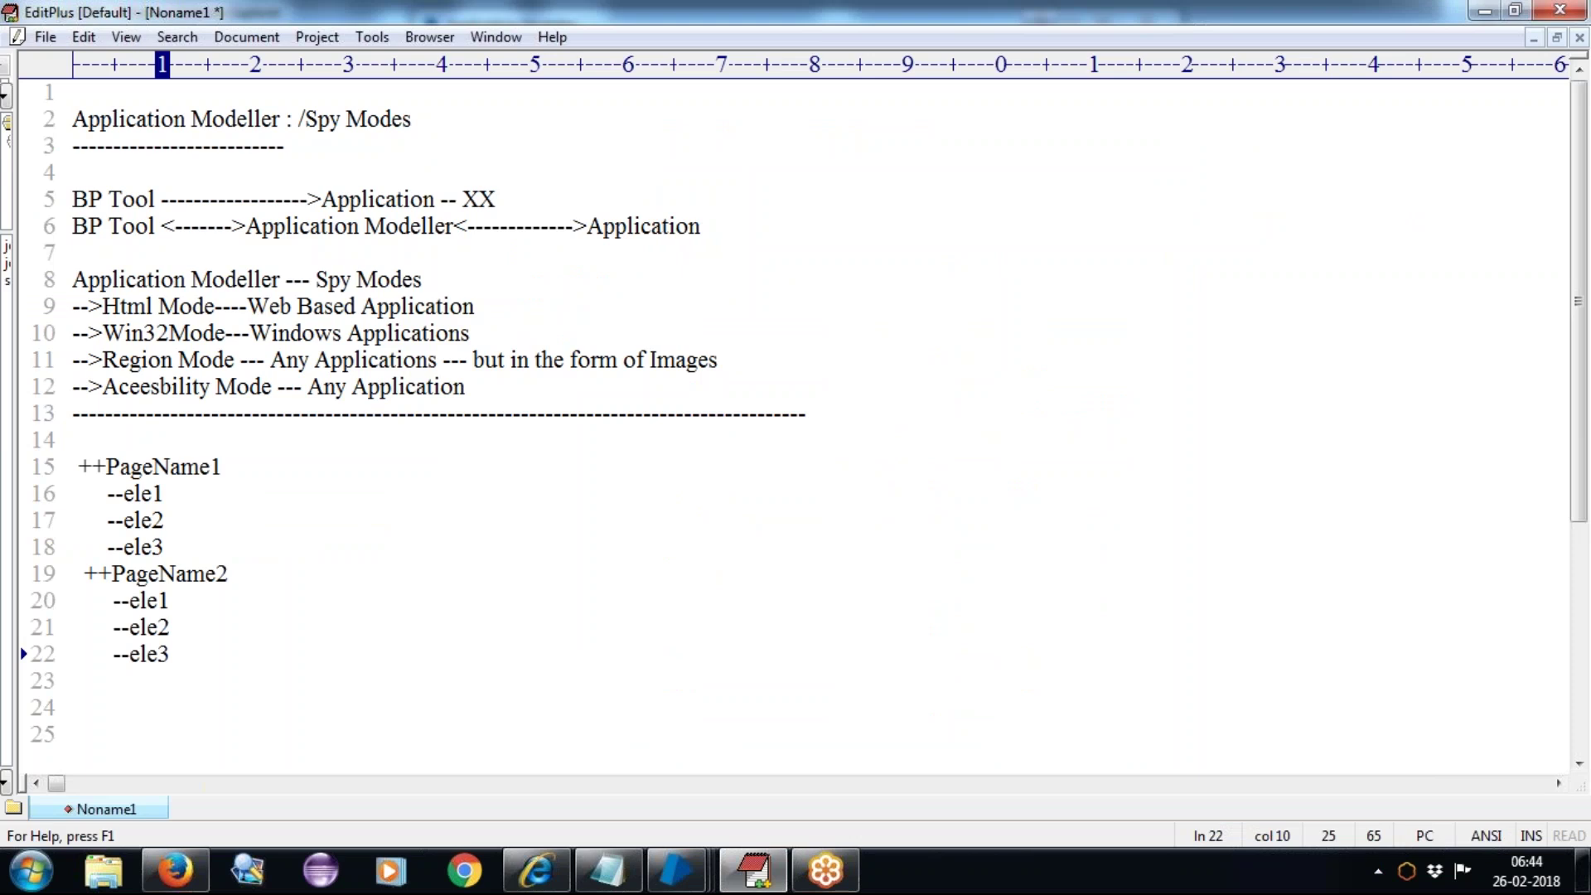